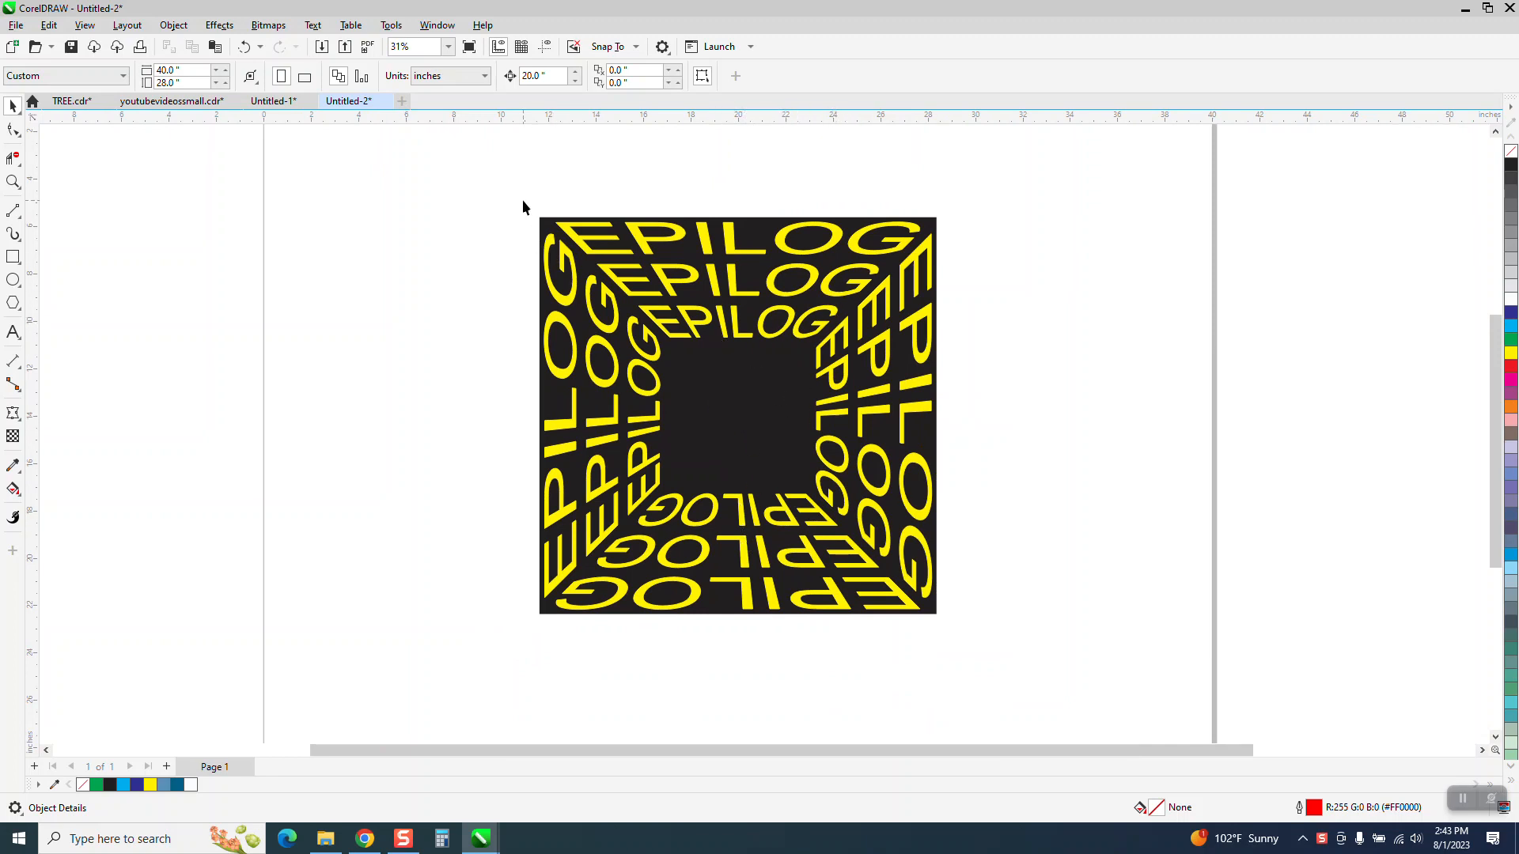
- Move the whole EPILOG artwork about 23.1 inches to the right, clearing the middle of the page
left_click_drag(522, 207, 1041, 649)
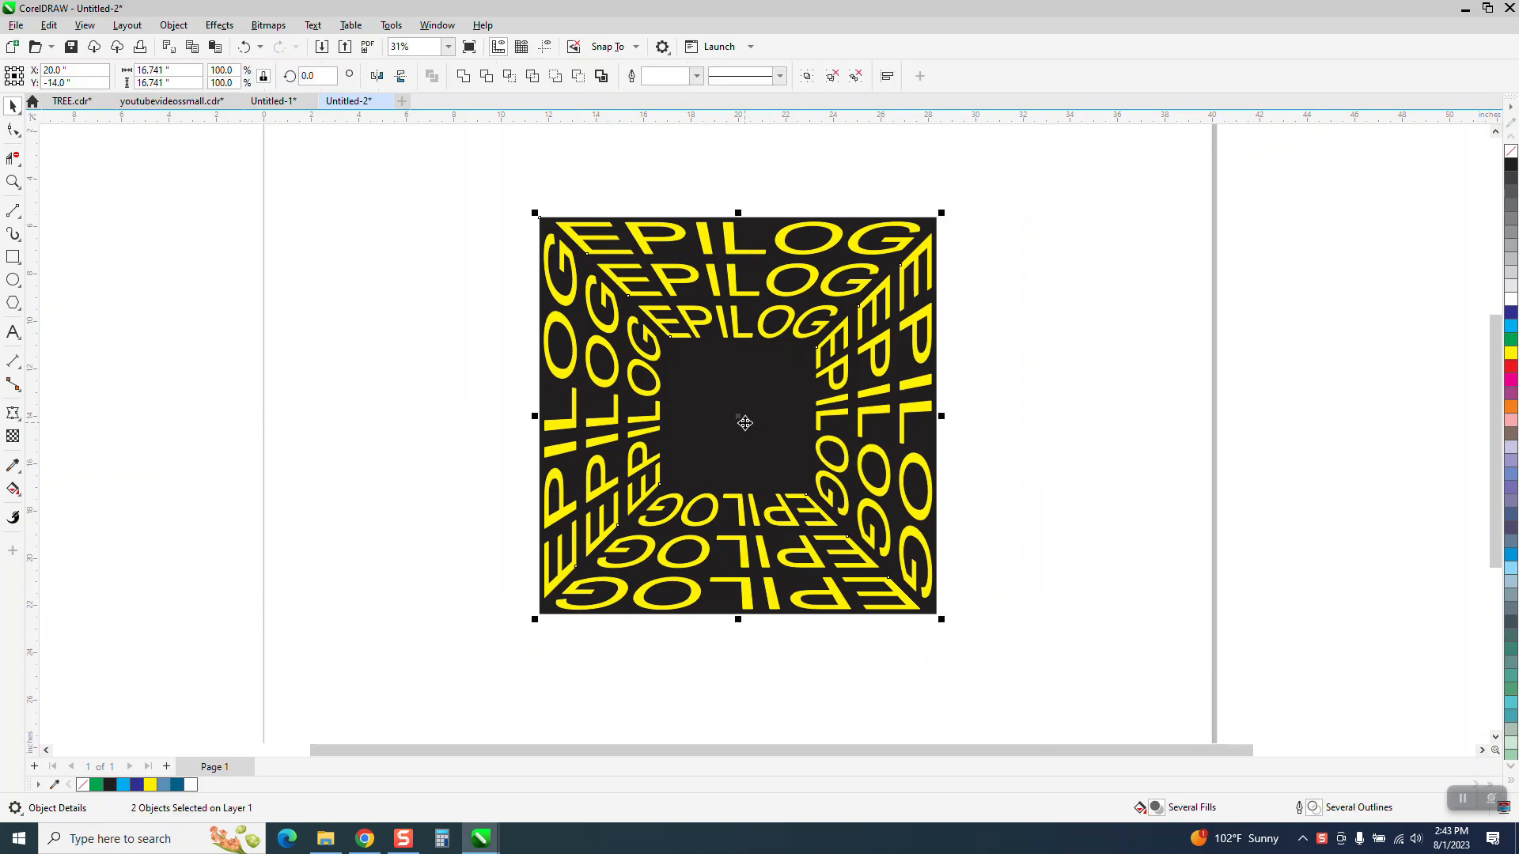
left_click_drag(745, 423, 1296, 433)
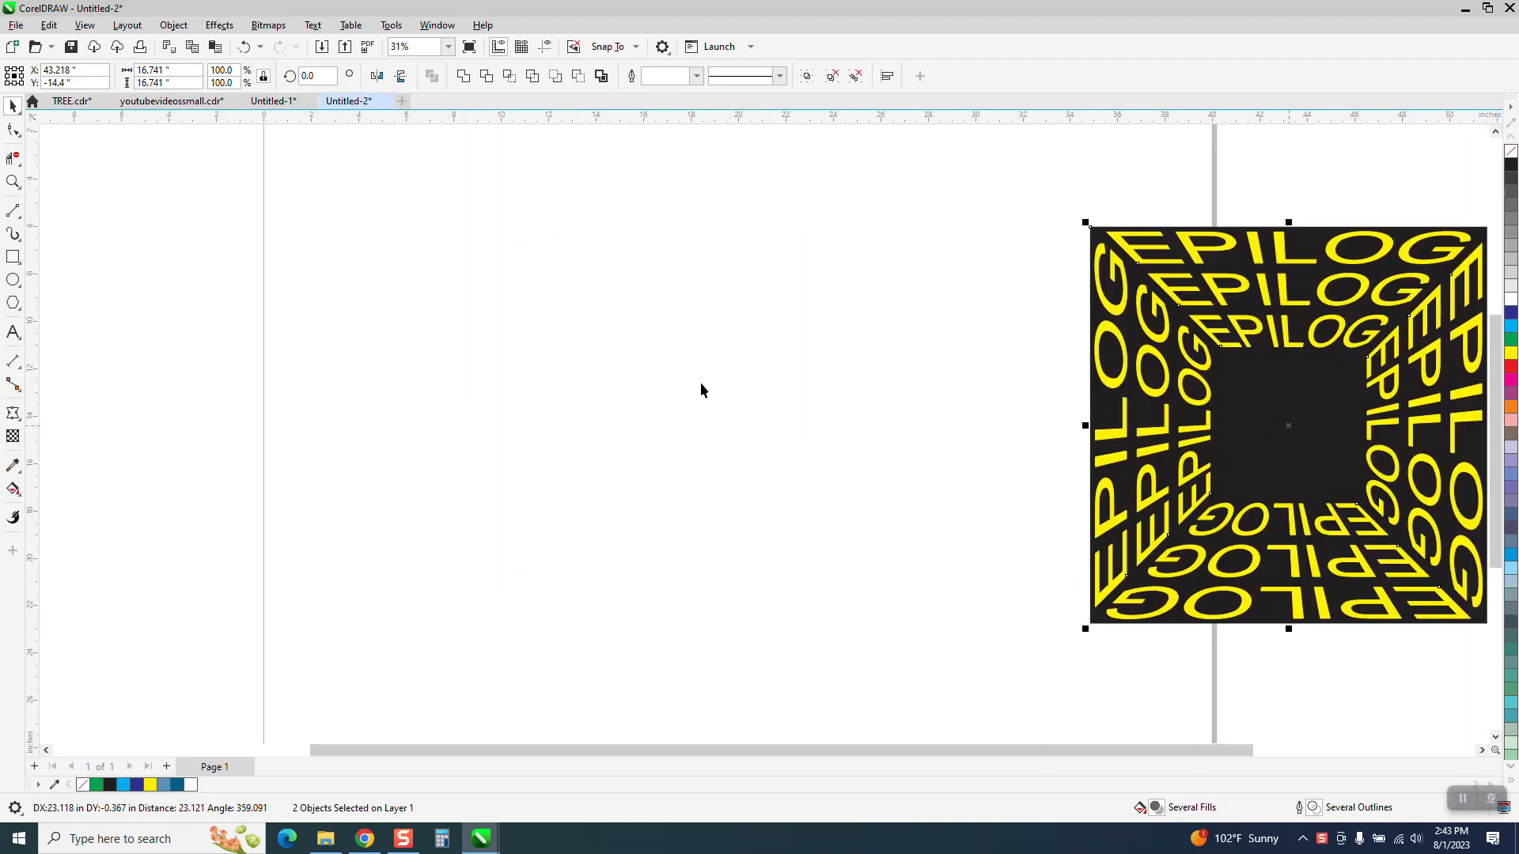
scroll(701, 390, "down", 1)
- Draw a square about 15.88 inches wide and centre it on the page
left_click(13, 256)
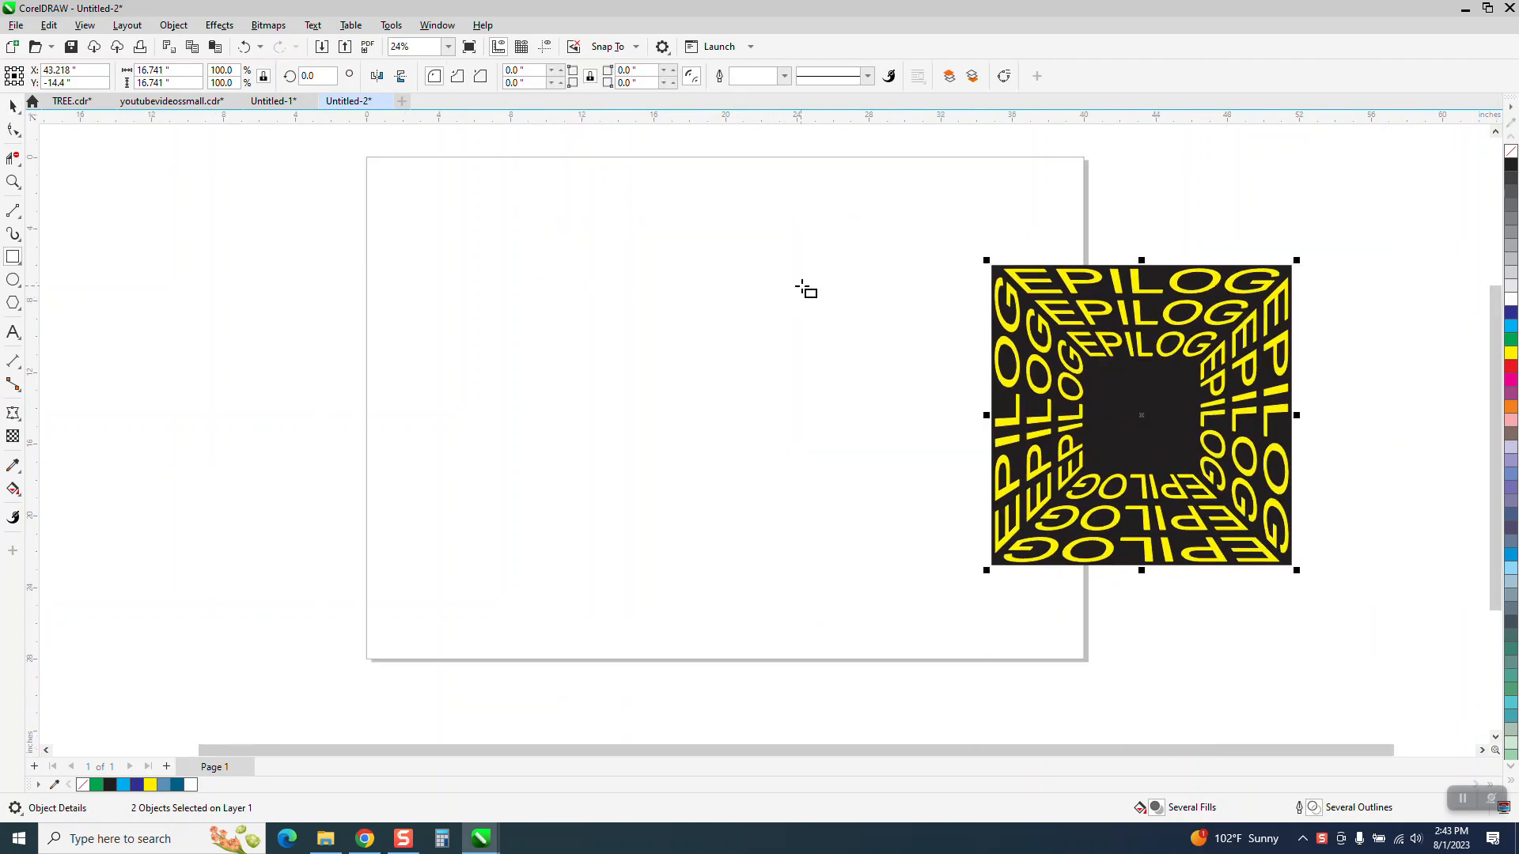
mouse_move(824, 273)
left_mouse_down()
mouse_move(645, 499)
mouse_move(621, 558)
left_mouse_up()
key("p")
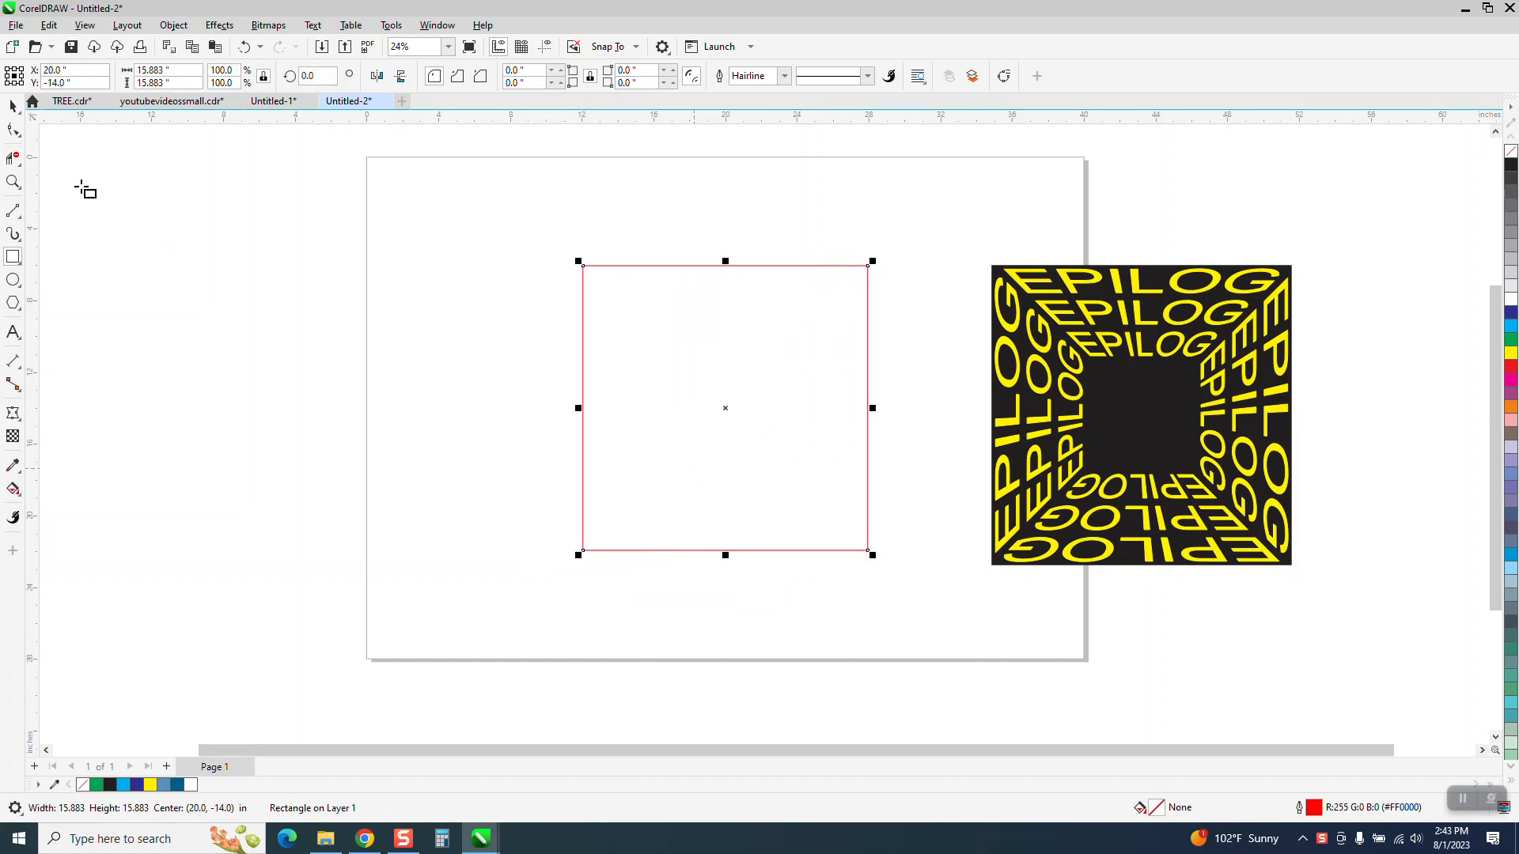
left_click(12, 106)
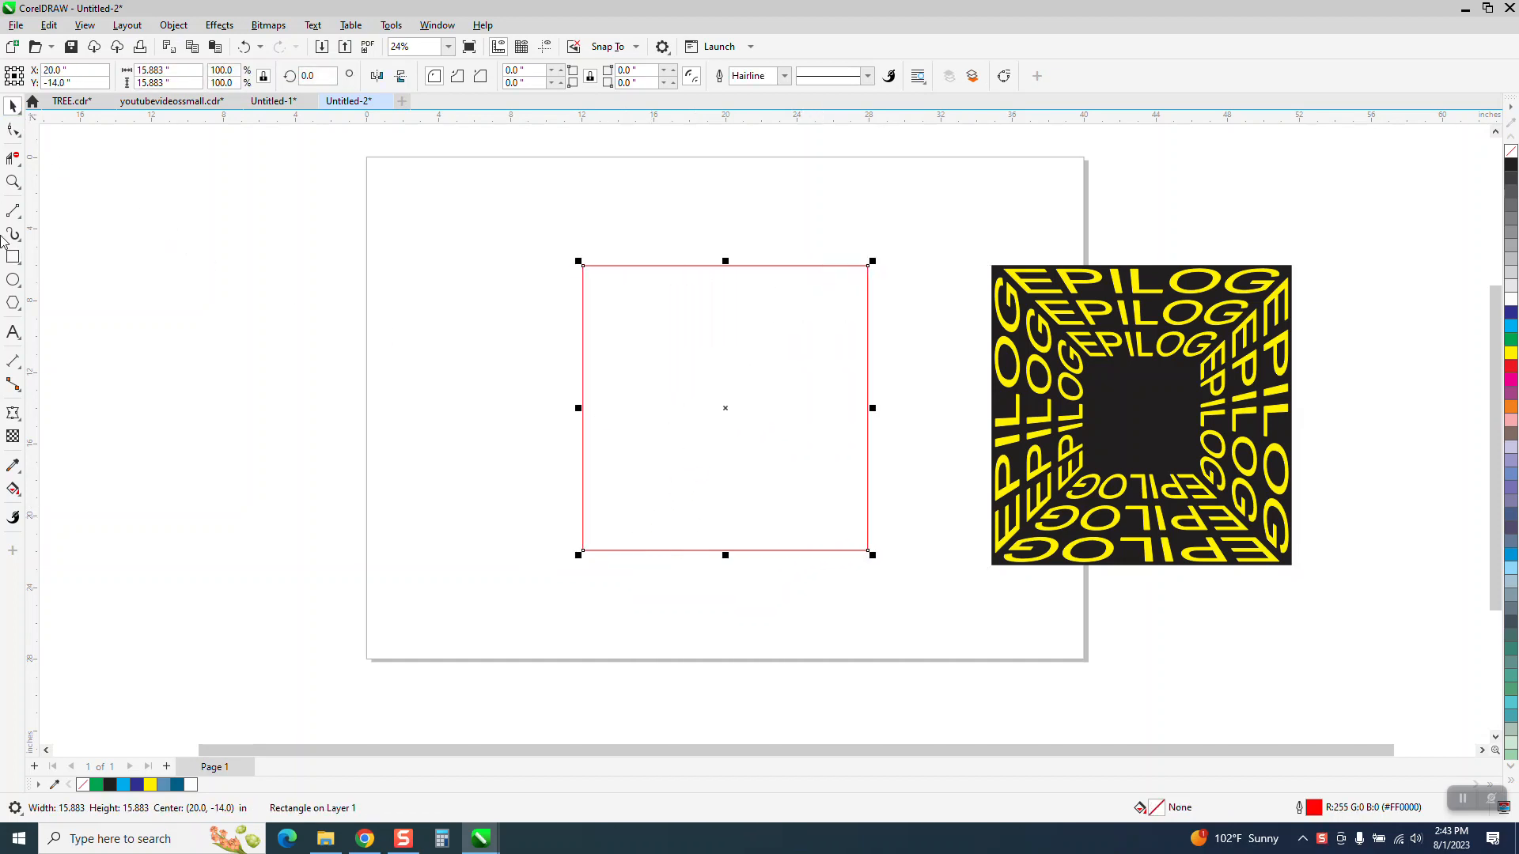
- Draw two-point lines along both diagonals of the square, corner to corner
left_click(13, 182)
left_click(55, 179)
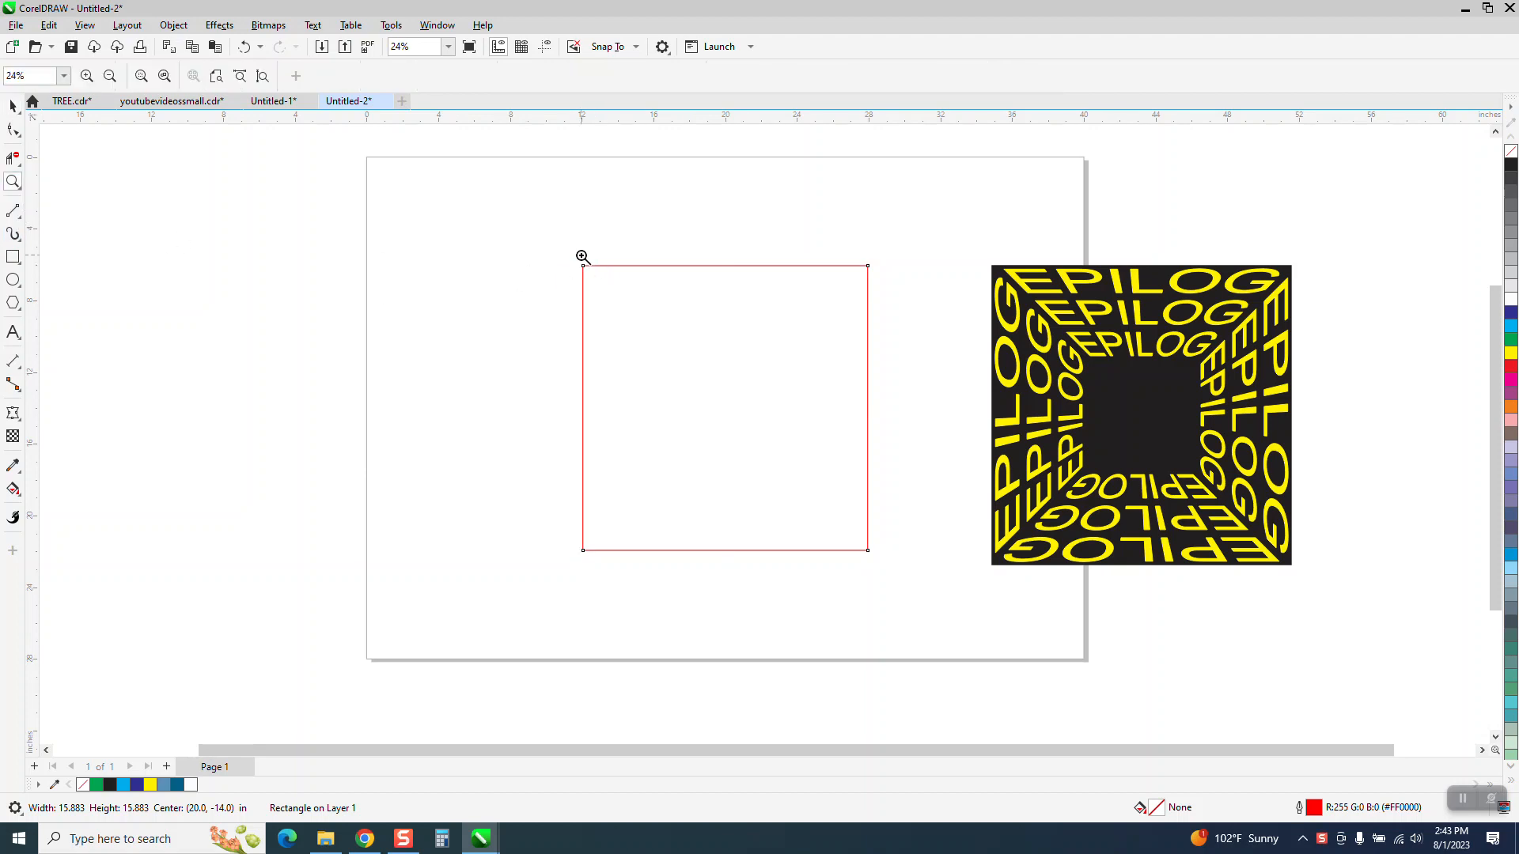
left_click_drag(582, 257, 978, 595)
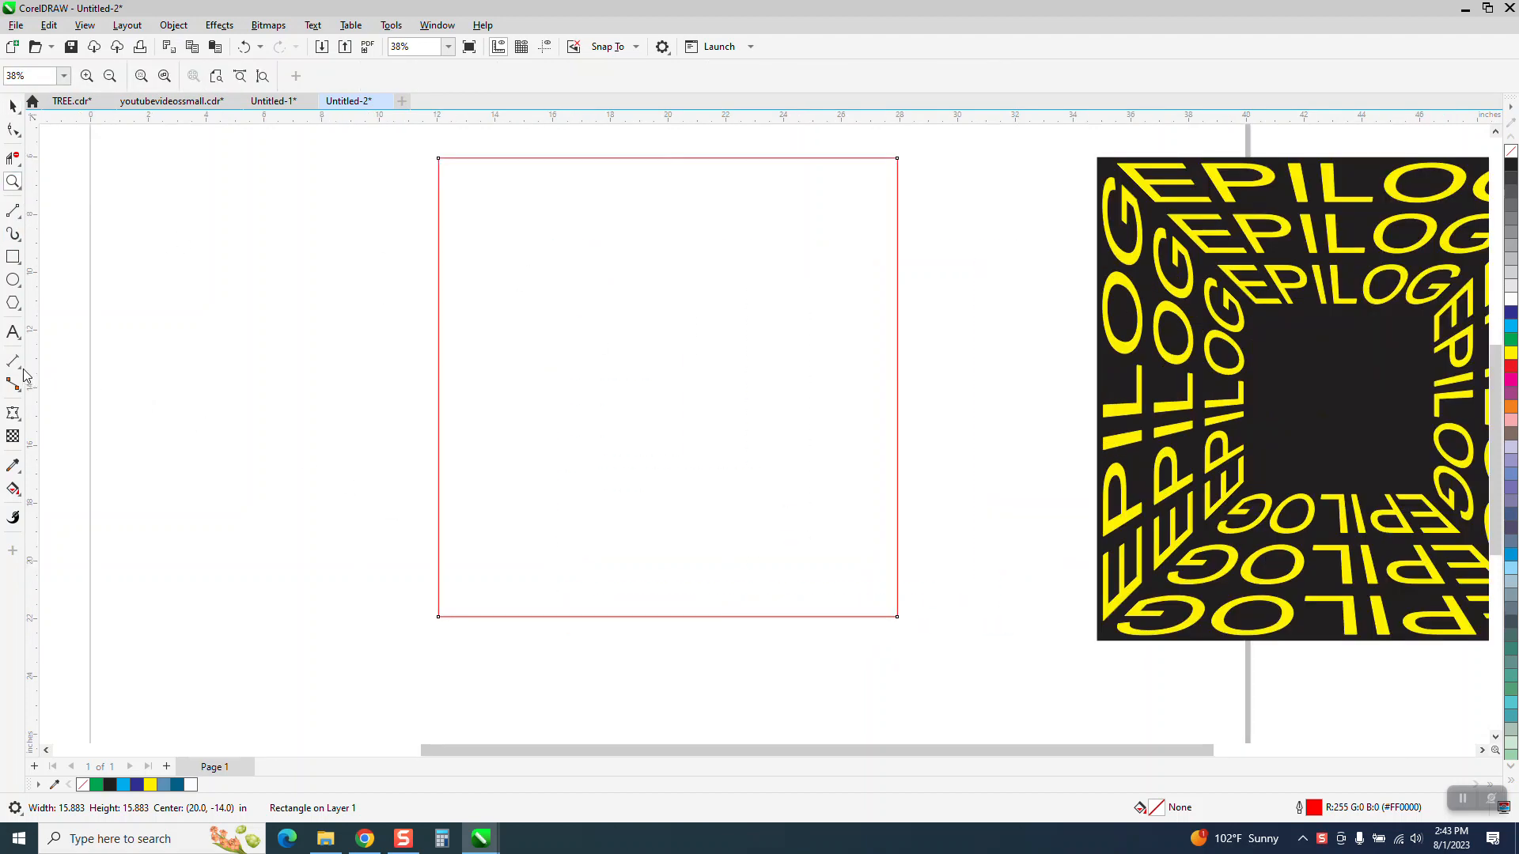
left_click(21, 216)
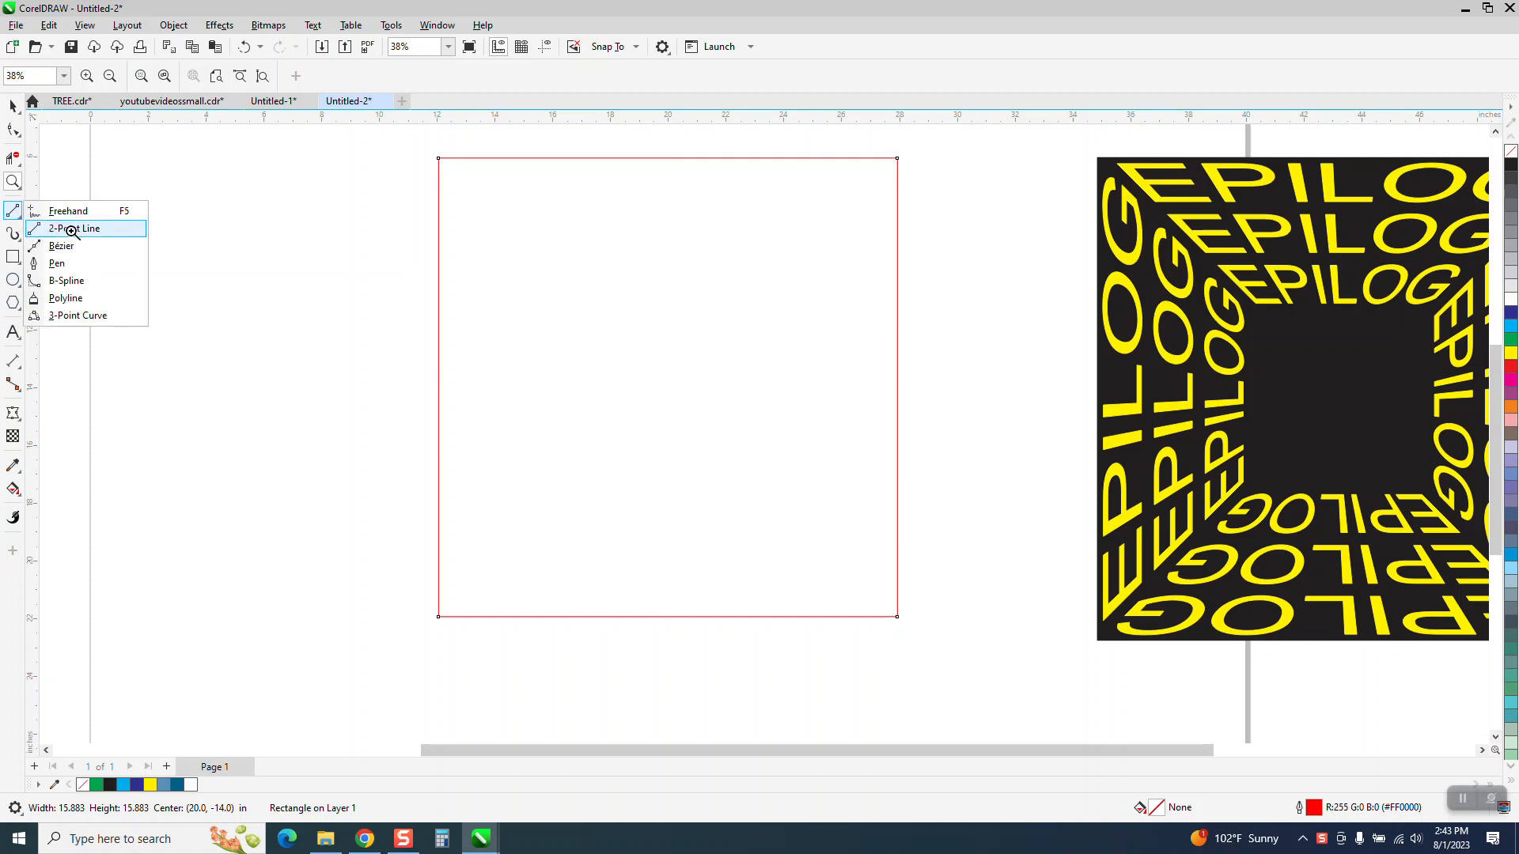
left_click(71, 228)
left_click_drag(897, 159, 438, 617)
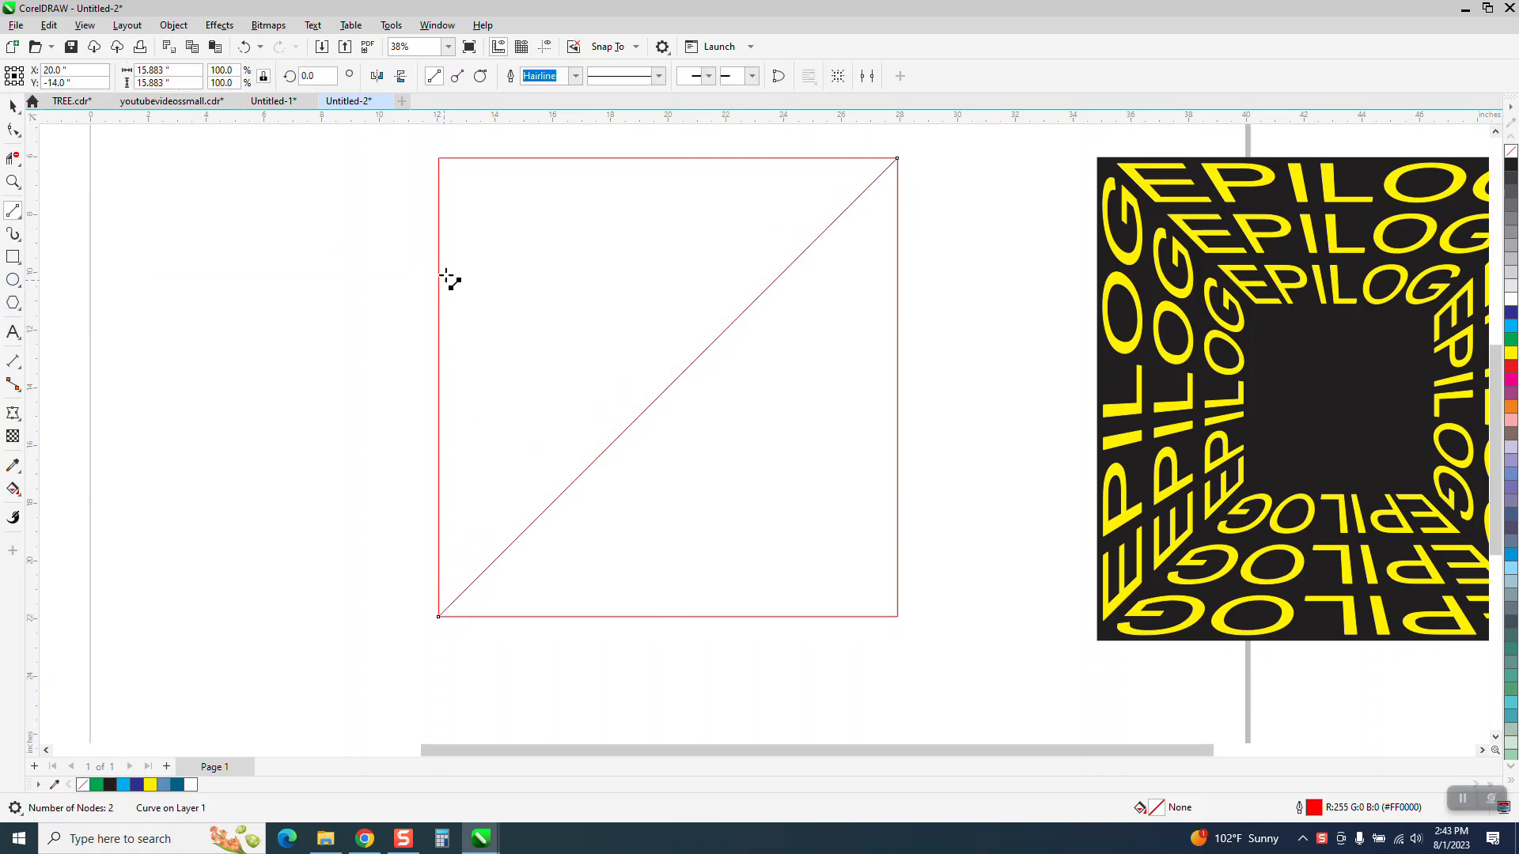
left_click_drag(439, 159, 898, 617)
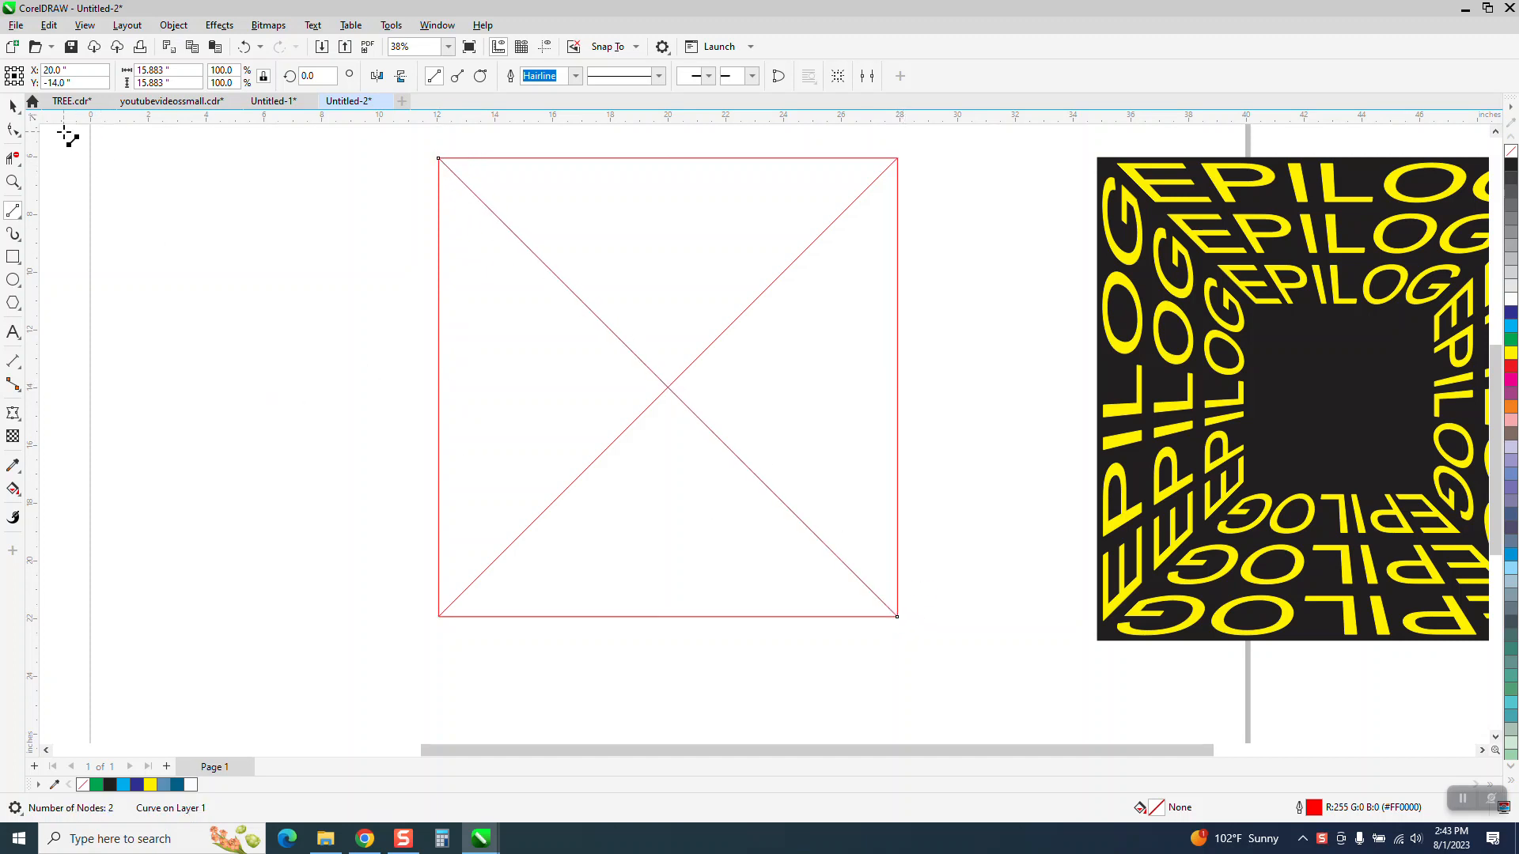
left_click(12, 105)
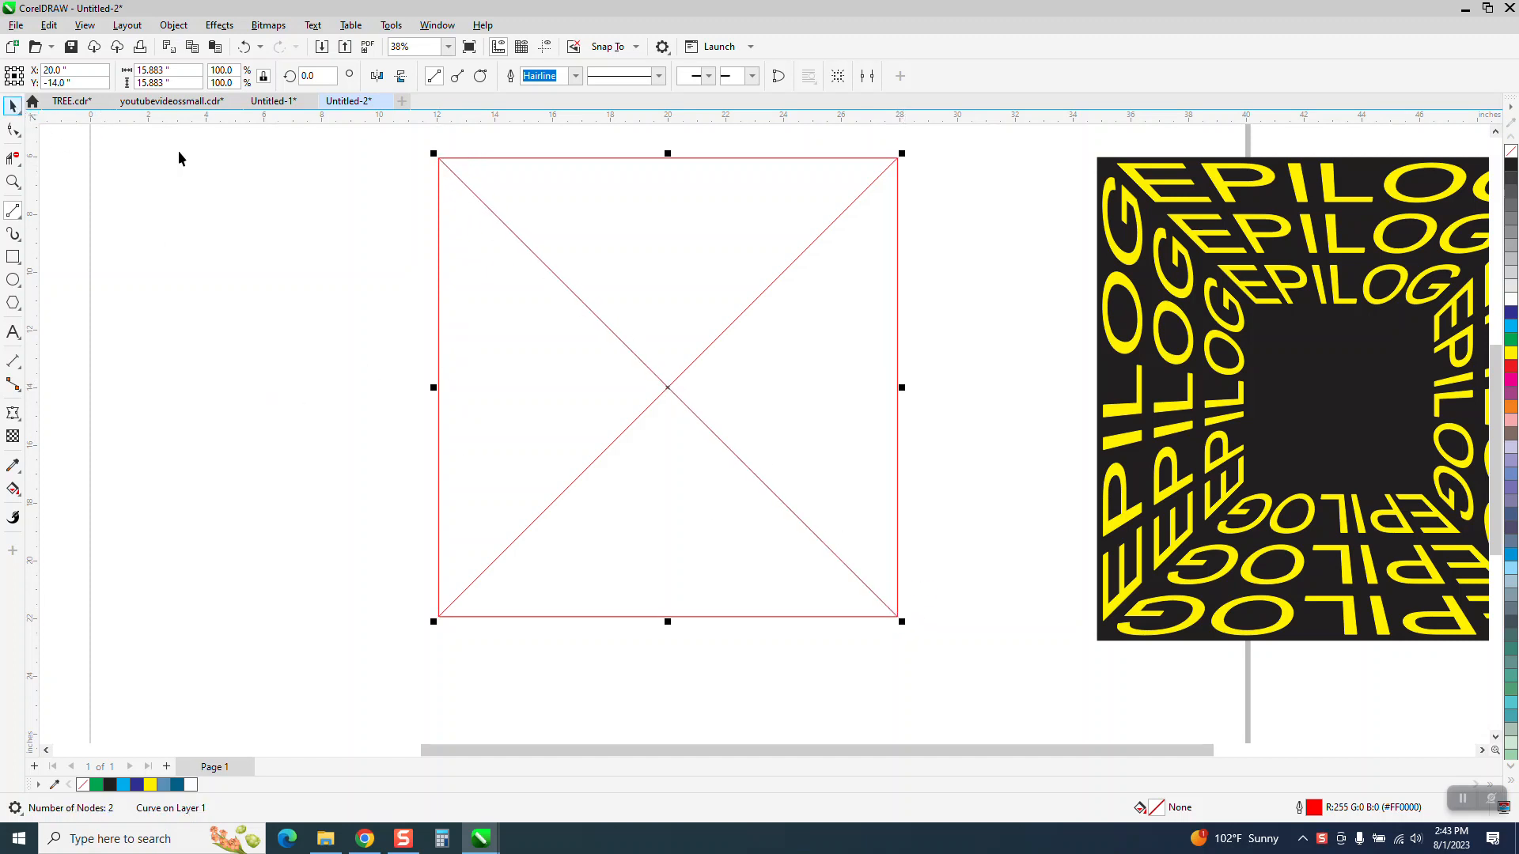
left_click(564, 157)
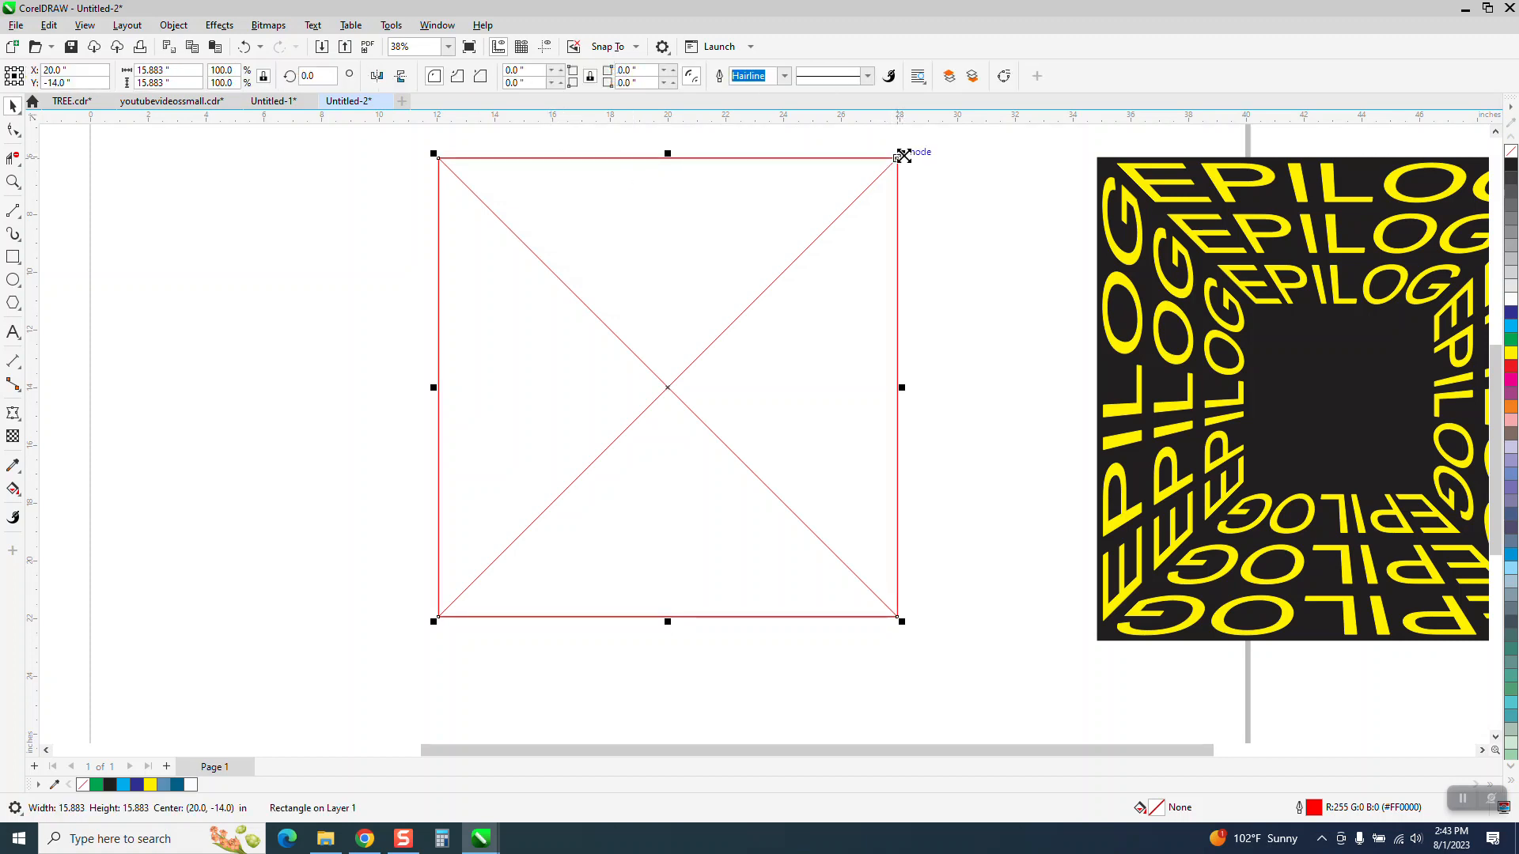
left_click_drag(902, 156, 877, 204)
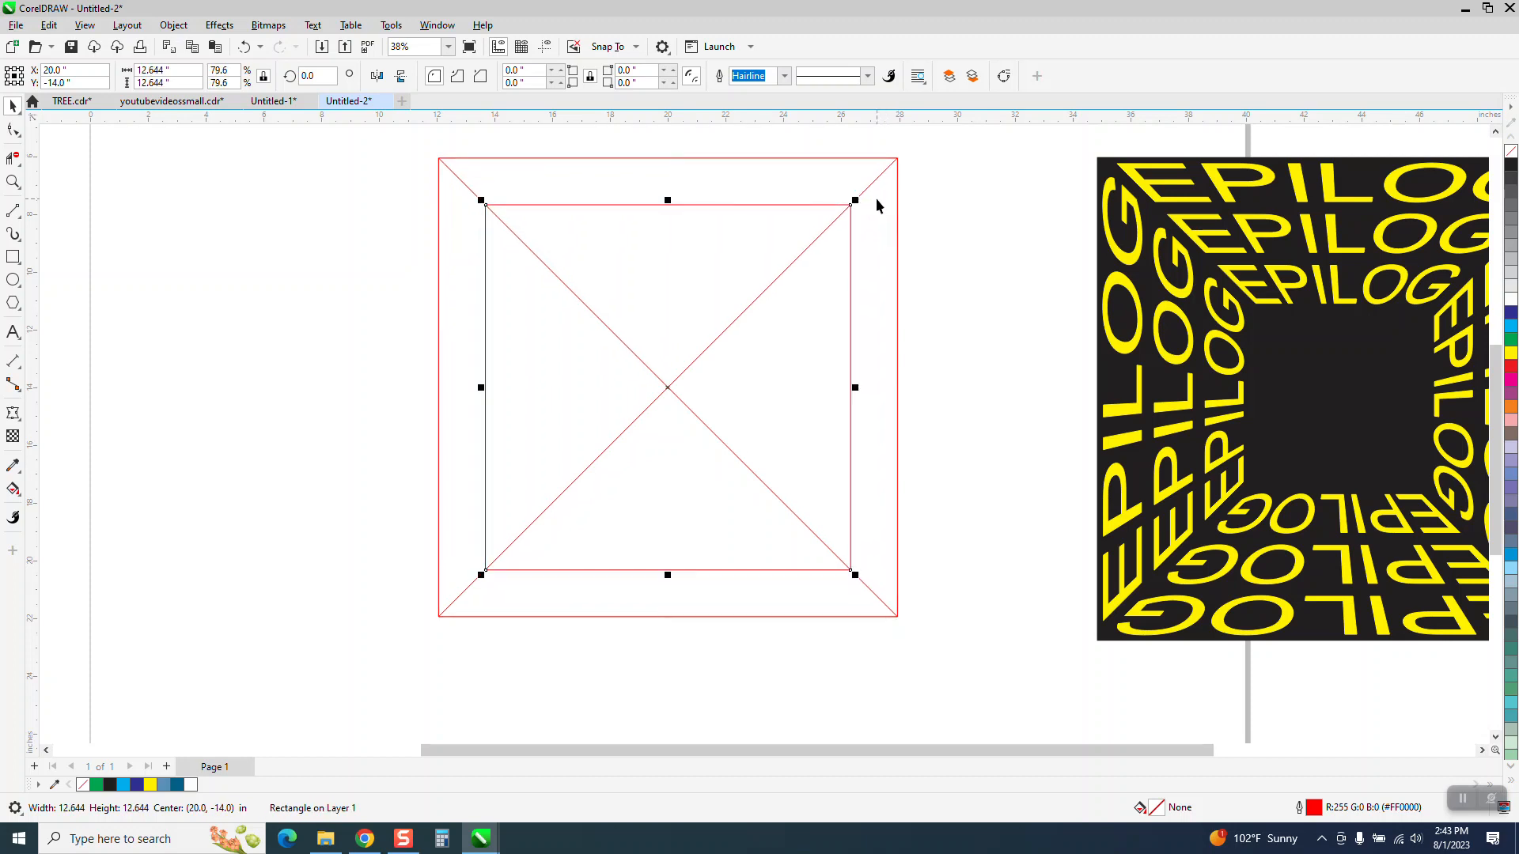
left_click_drag(856, 199, 829, 249)
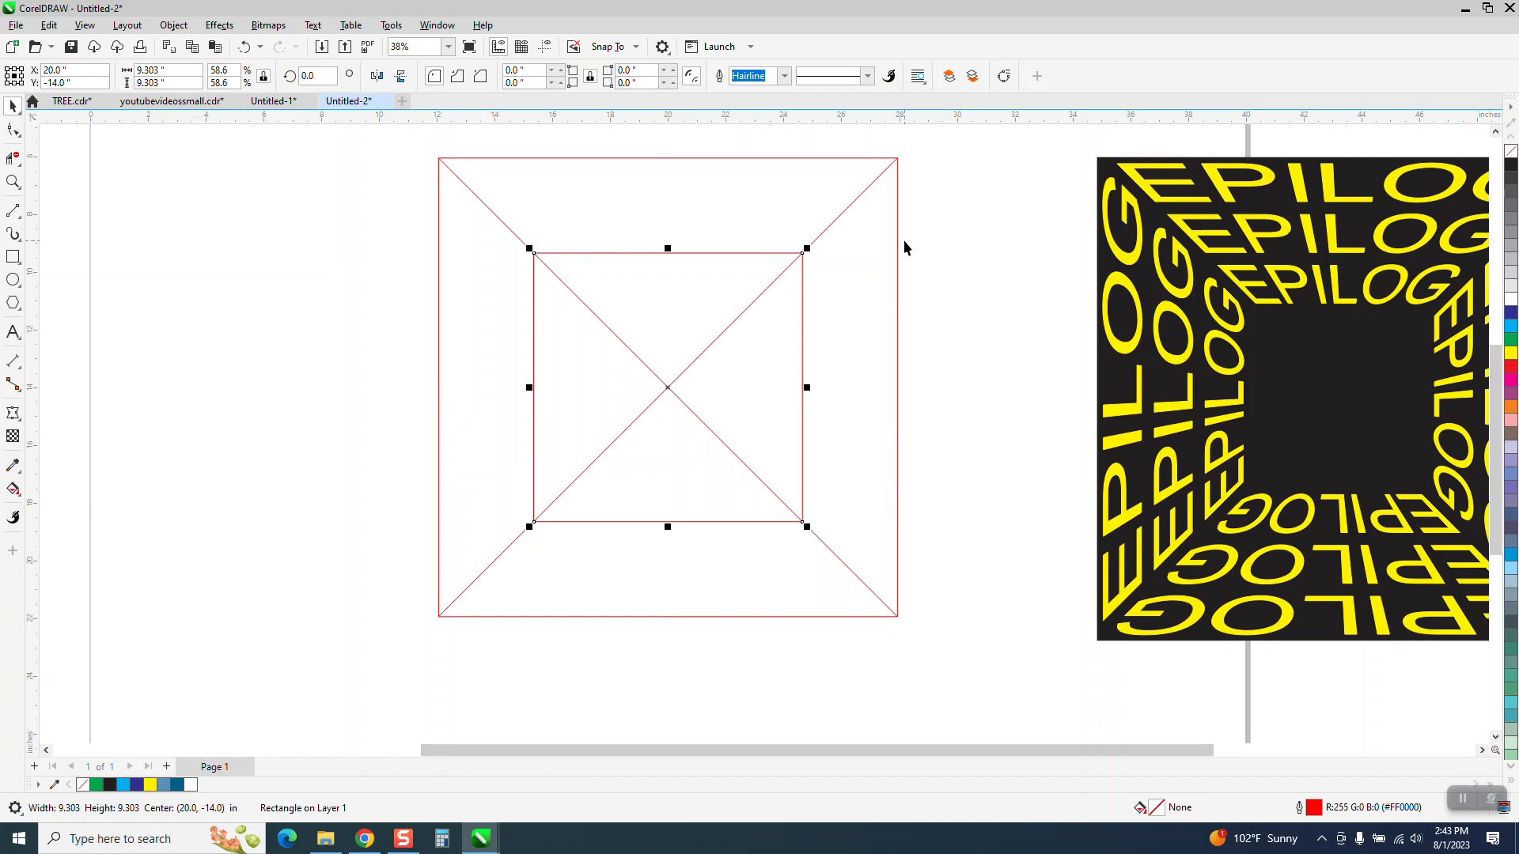
left_click(245, 47)
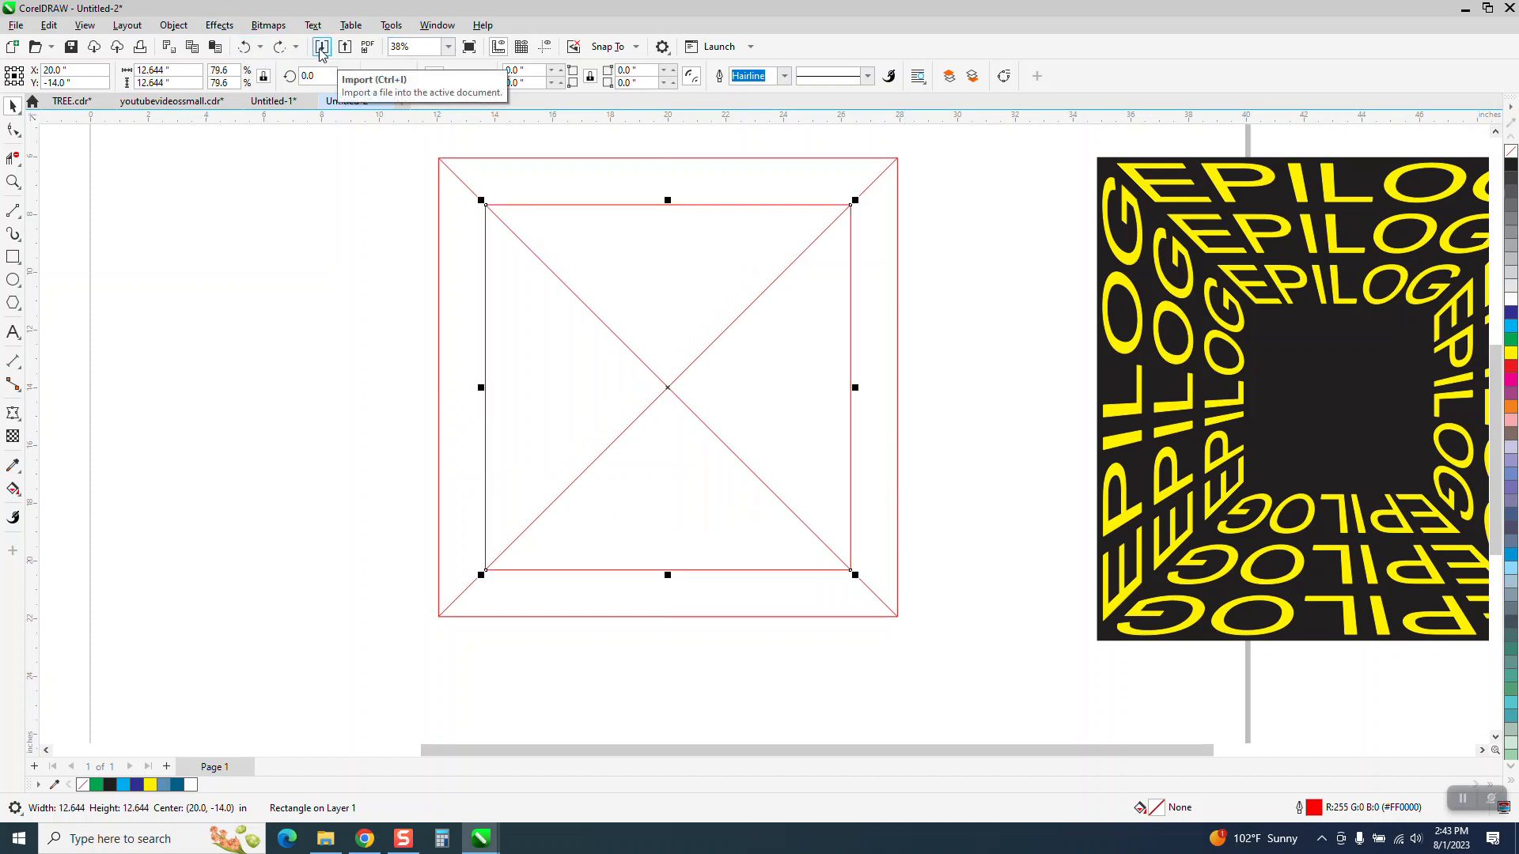
key("Delete")
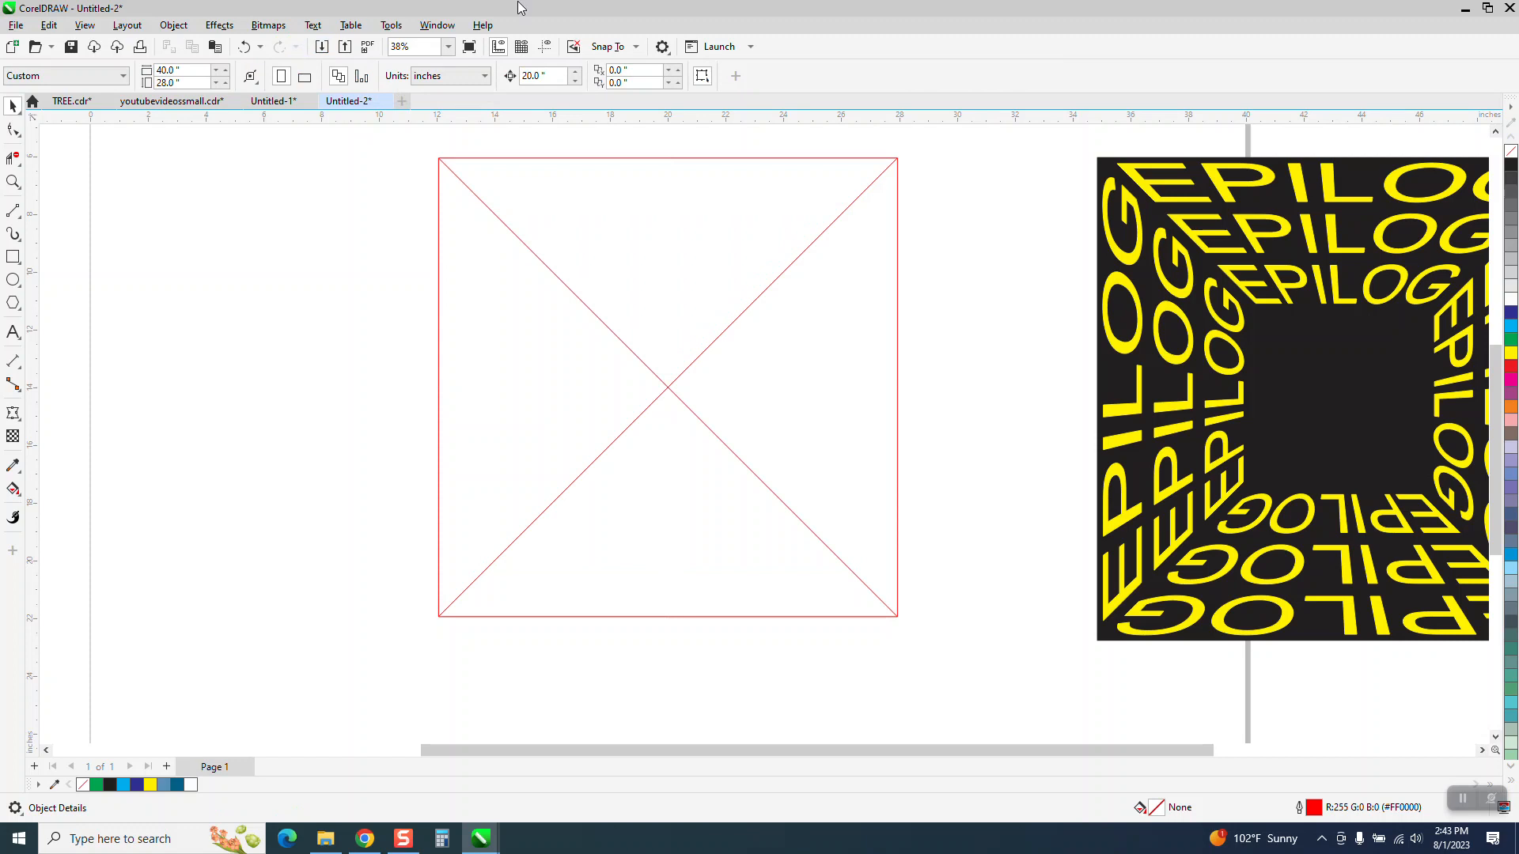
- Make a smaller concentric copy of the square and repeat it three times, down to an innermost square about 3.15 inches wide
left_click(719, 159)
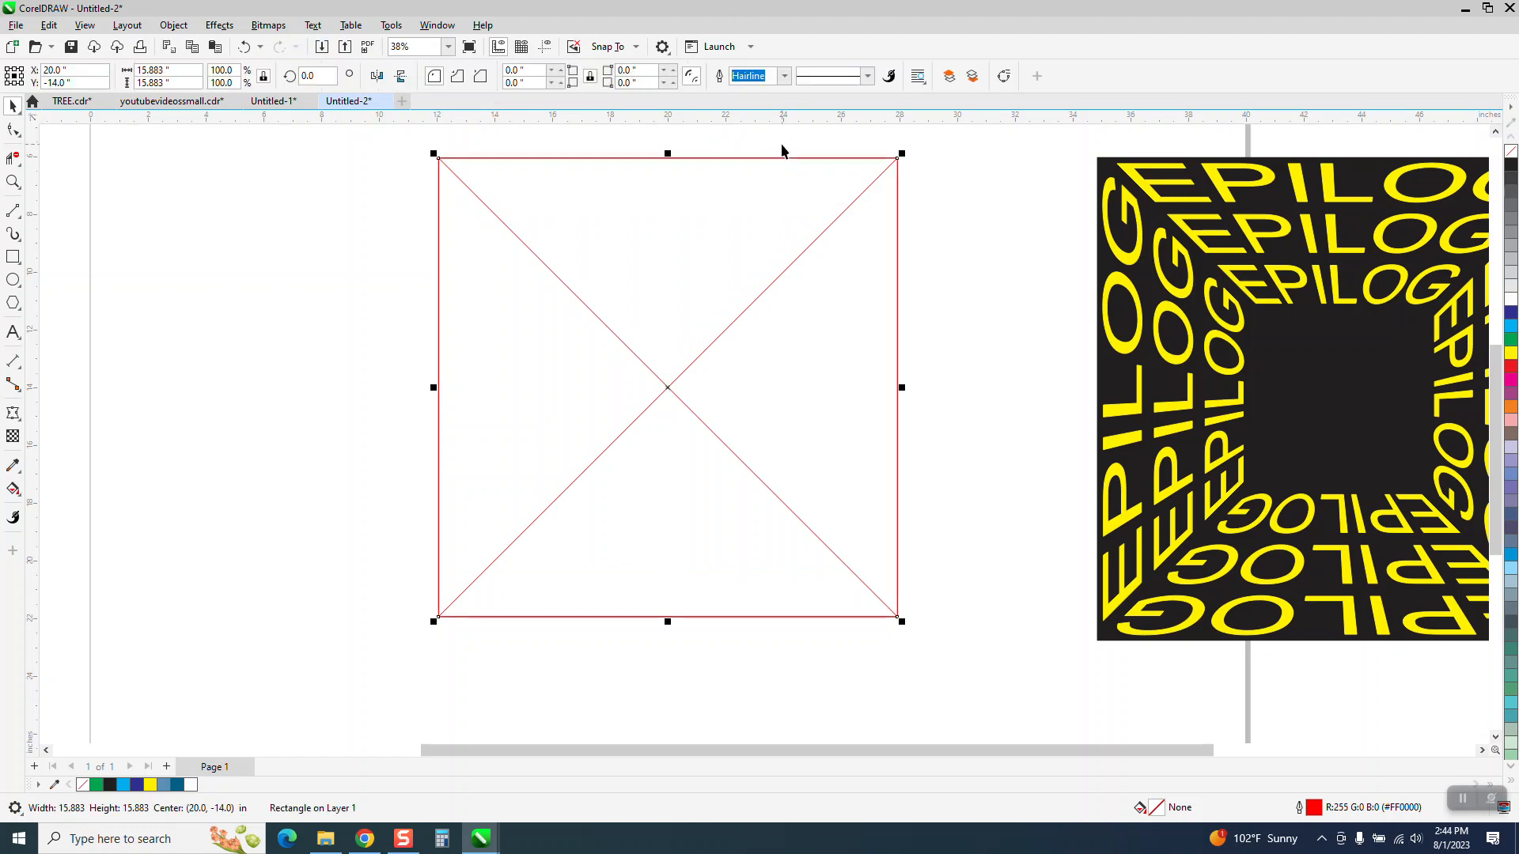
left_click_drag(901, 153, 868, 207)
key("ctrl+r")
key("ctrl+r")
key("ctrl+r")
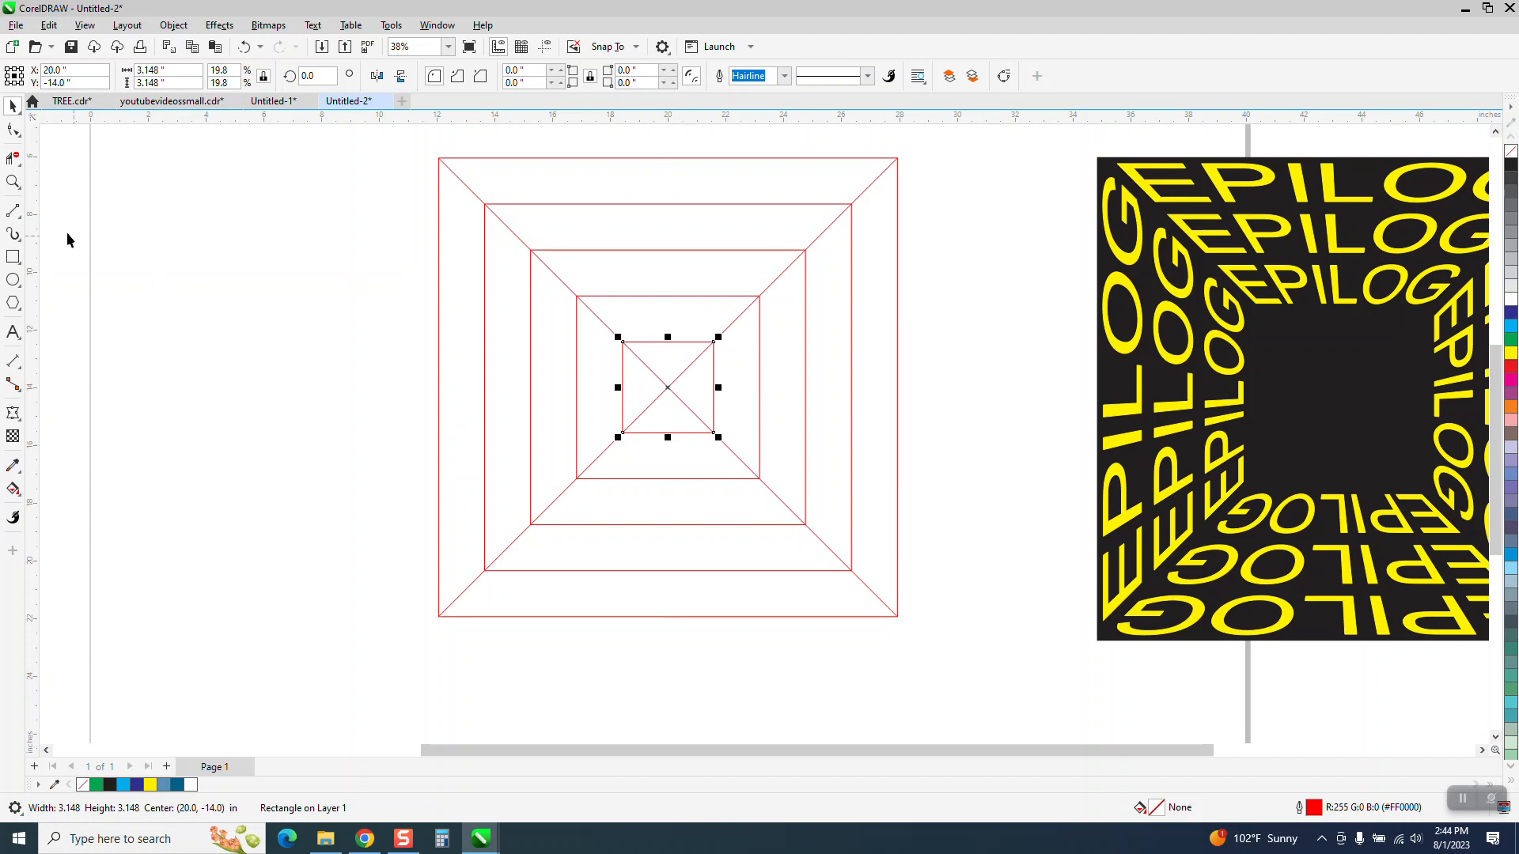
- Draw a horizontal two-point line about 5.27 inches long through the squares' centre and move it about 0.6 inches up
left_click(13, 181)
left_click_drag(541, 329, 994, 492)
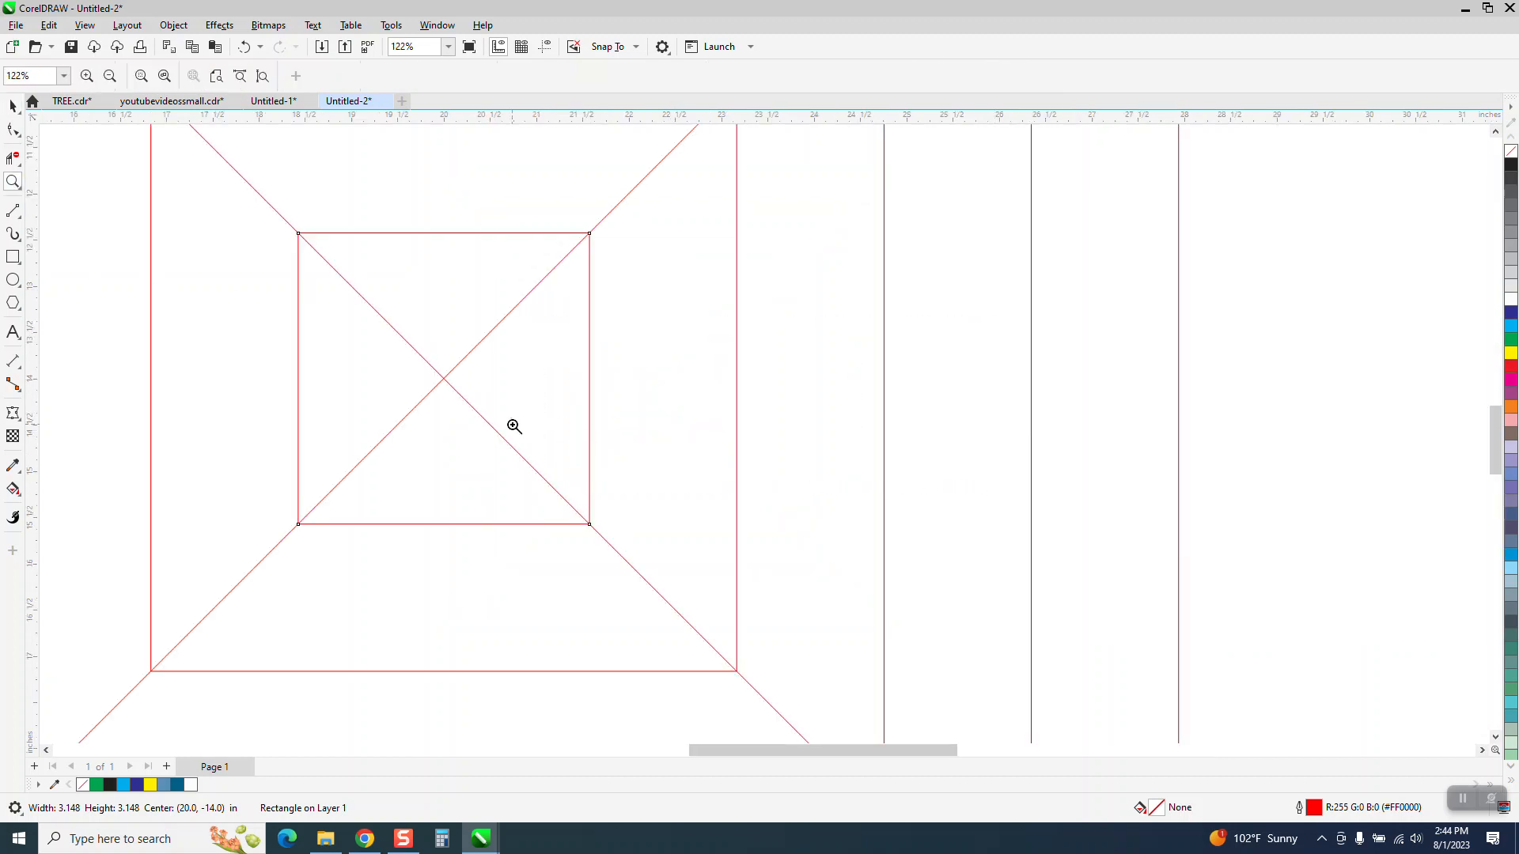
scroll(451, 400, "down", 2)
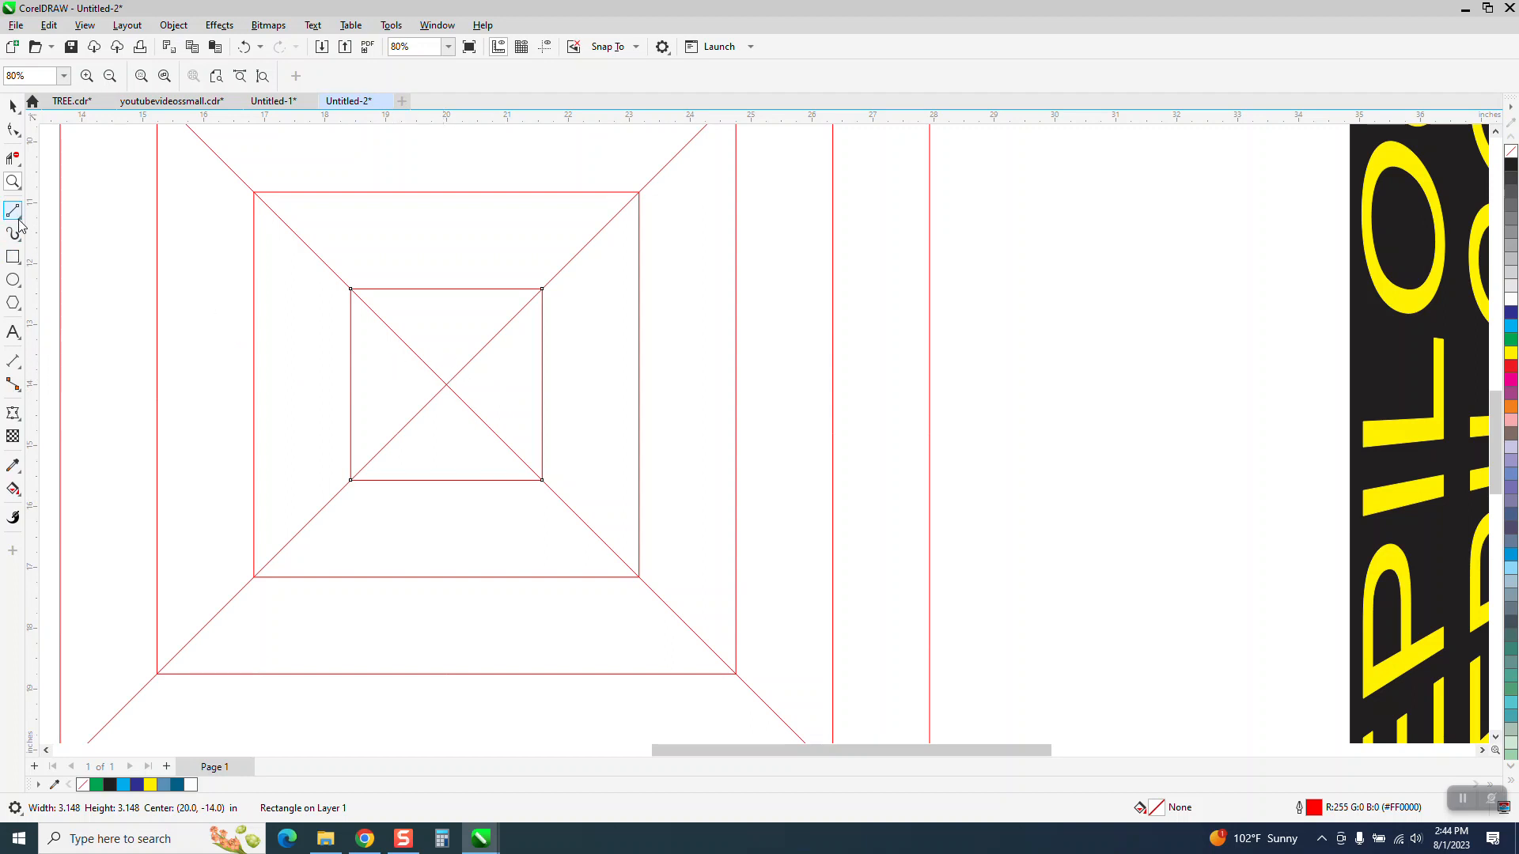
left_click(19, 227)
left_click(89, 229)
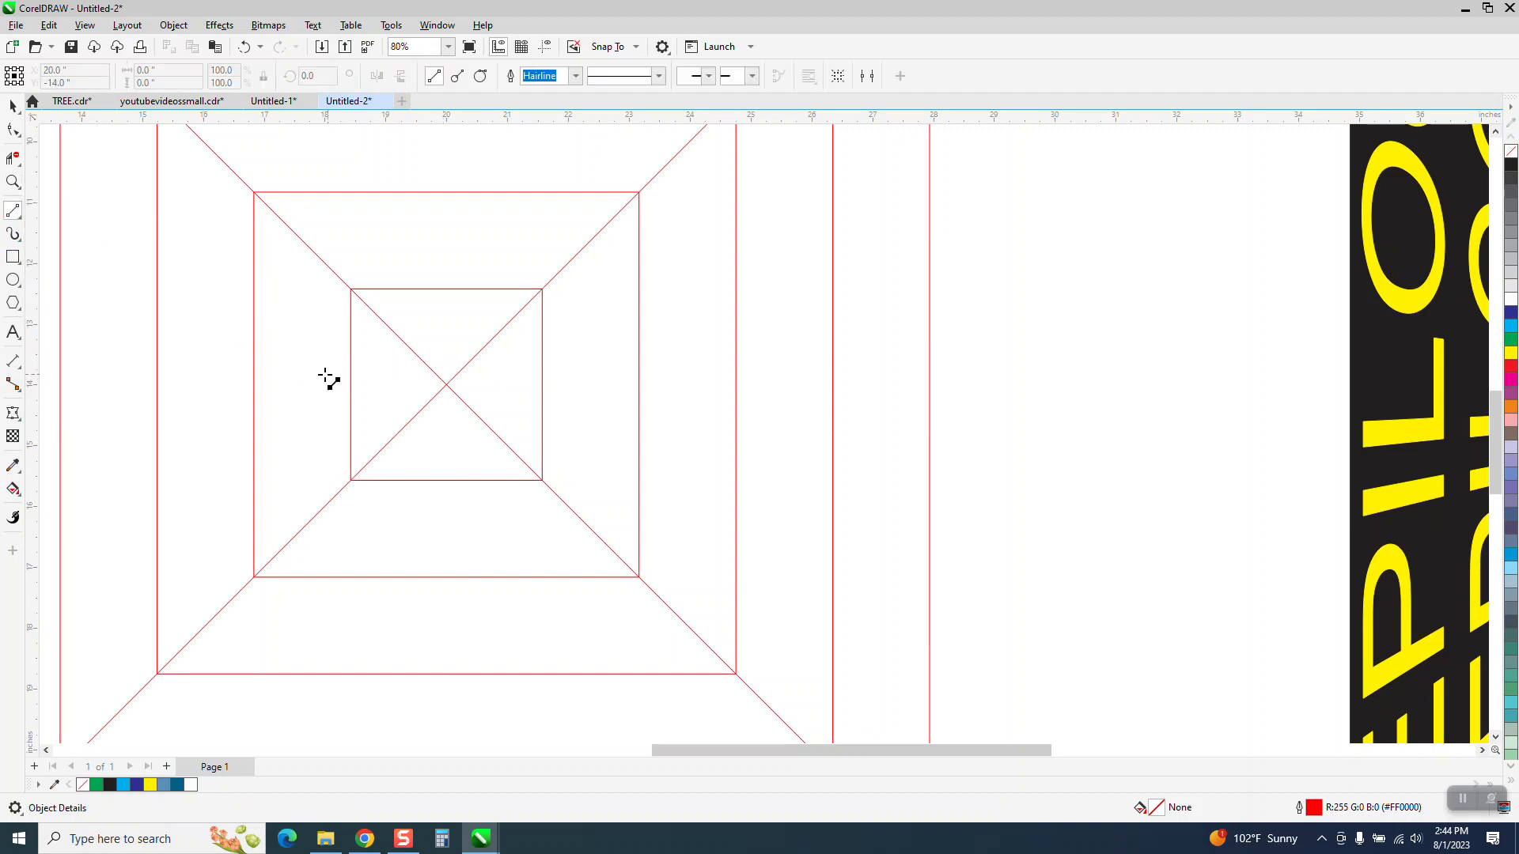
left_click_drag(305, 385, 633, 402)
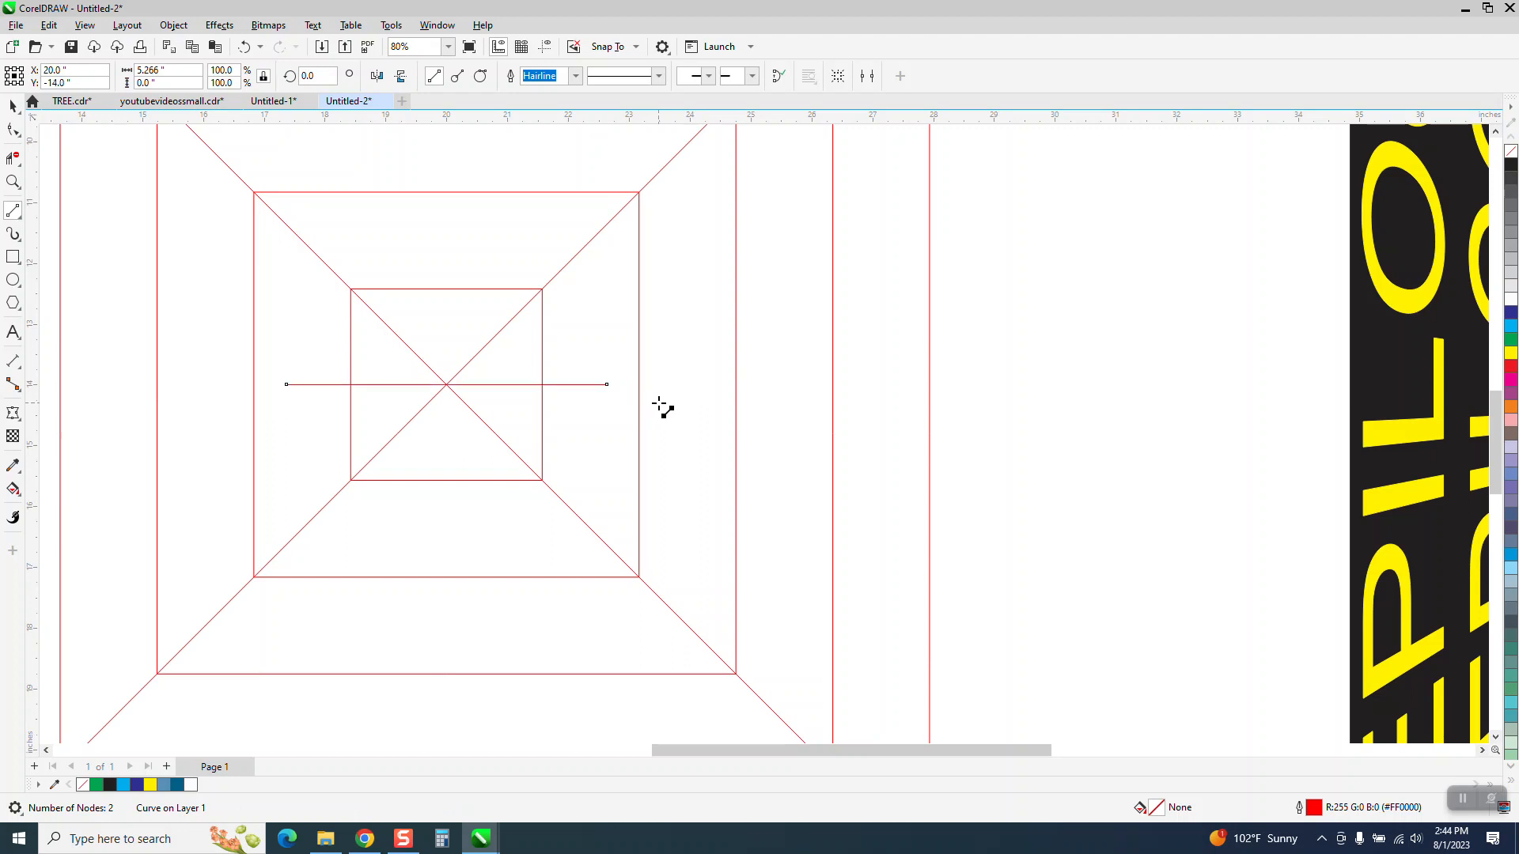
left_click(13, 105)
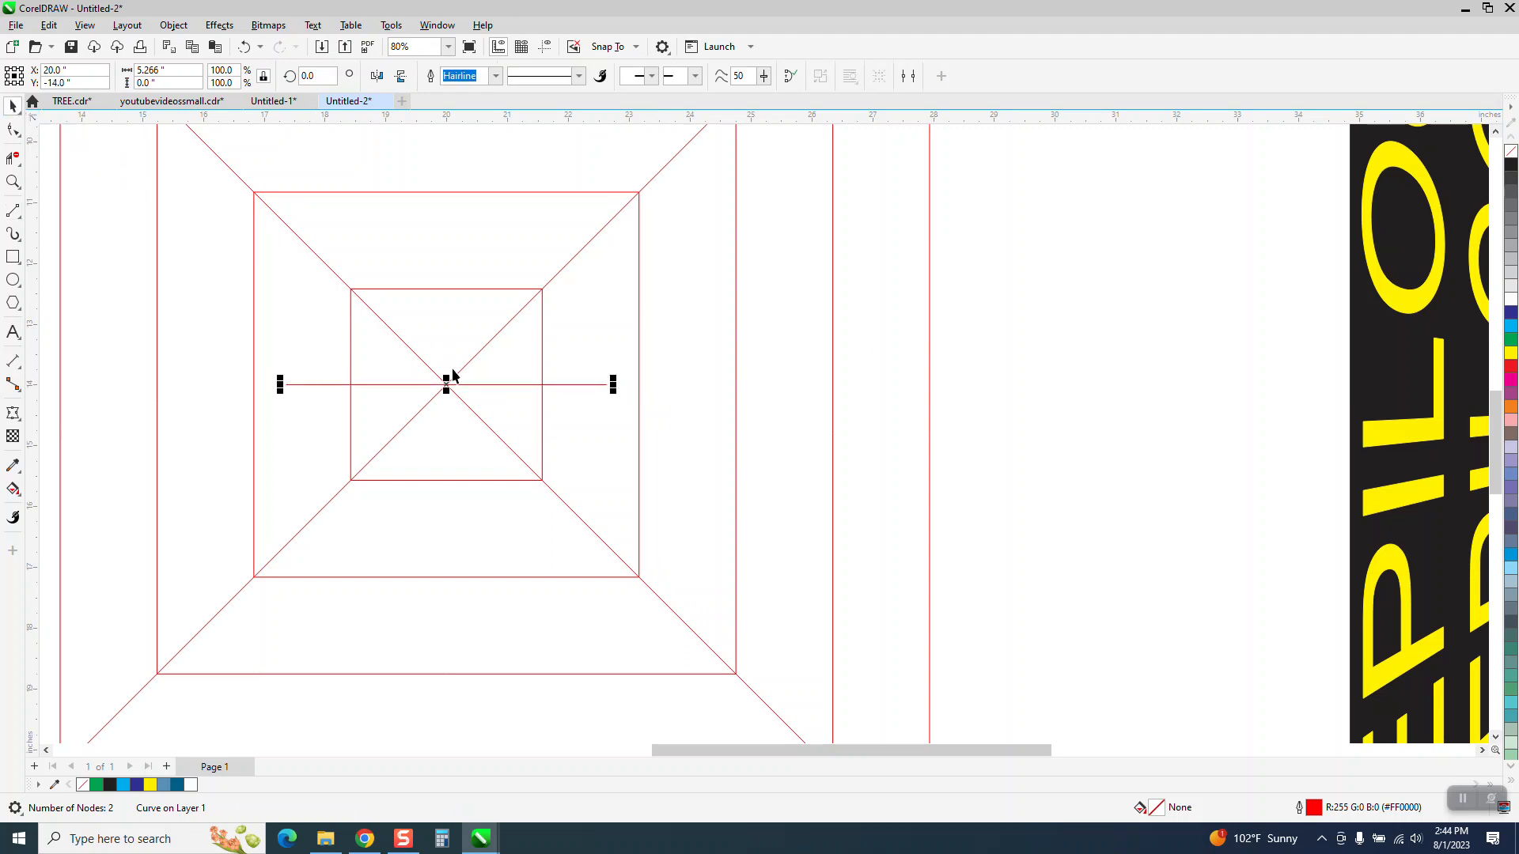
left_click_drag(446, 385, 448, 348)
- With nothing selected, set the document's nudge distance to 17 inches
scroll(478, 414, "down", 5)
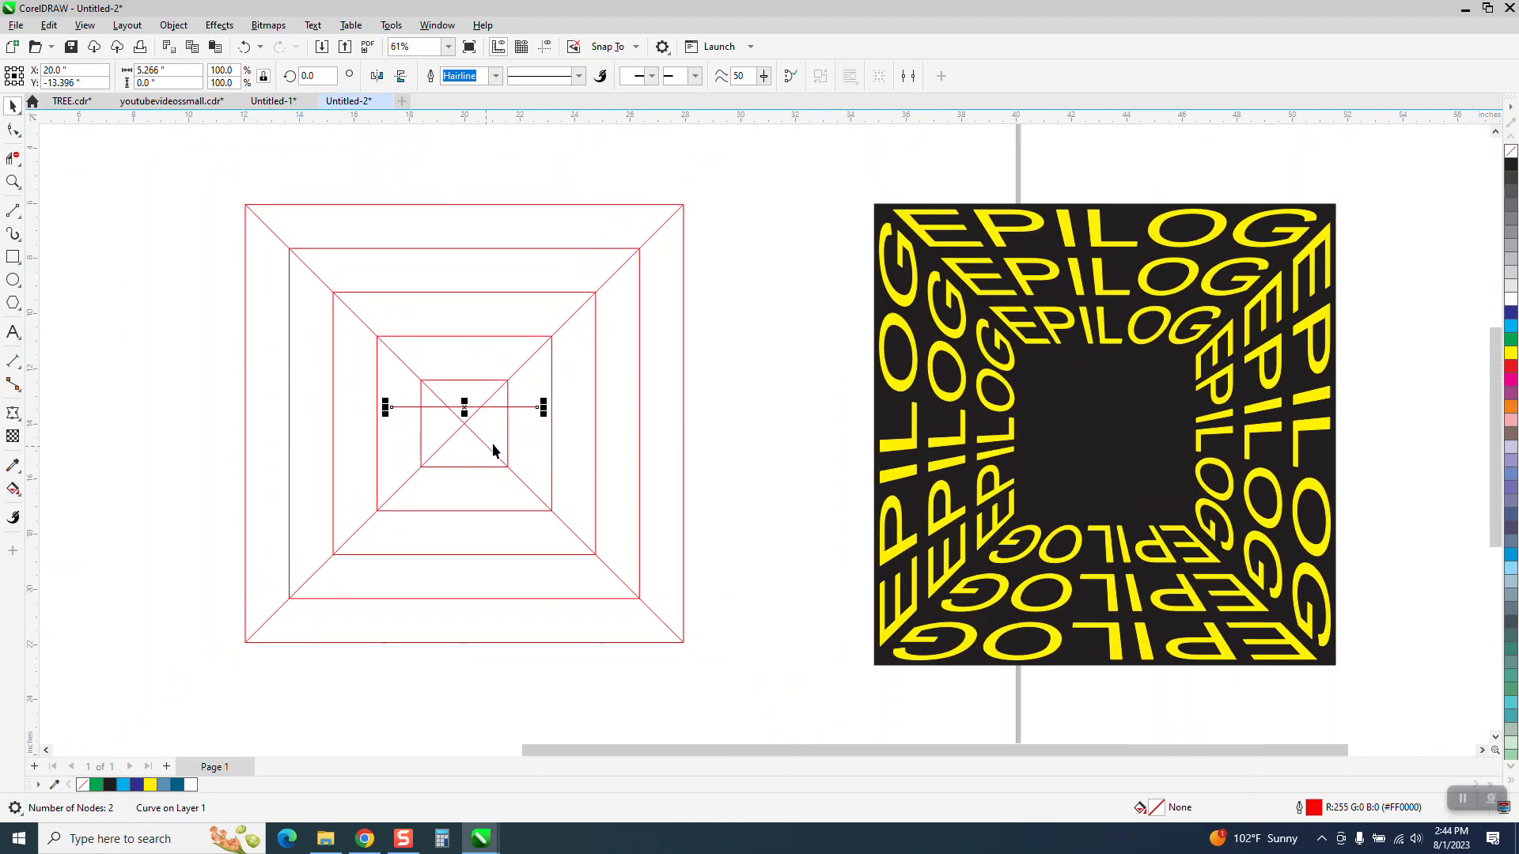
left_click_drag(297, 305, 716, 621)
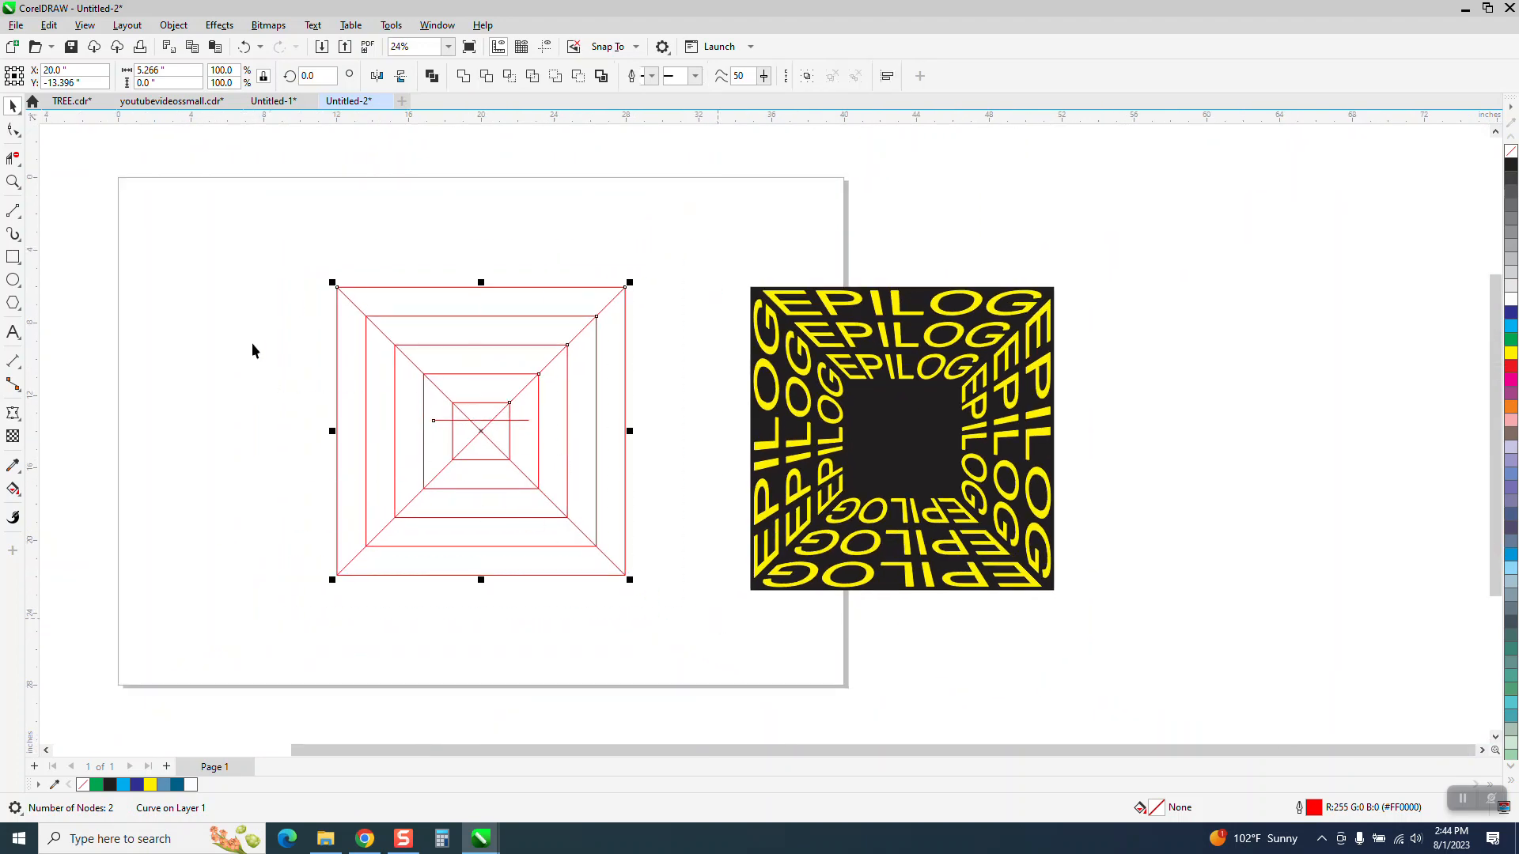
left_click(307, 159)
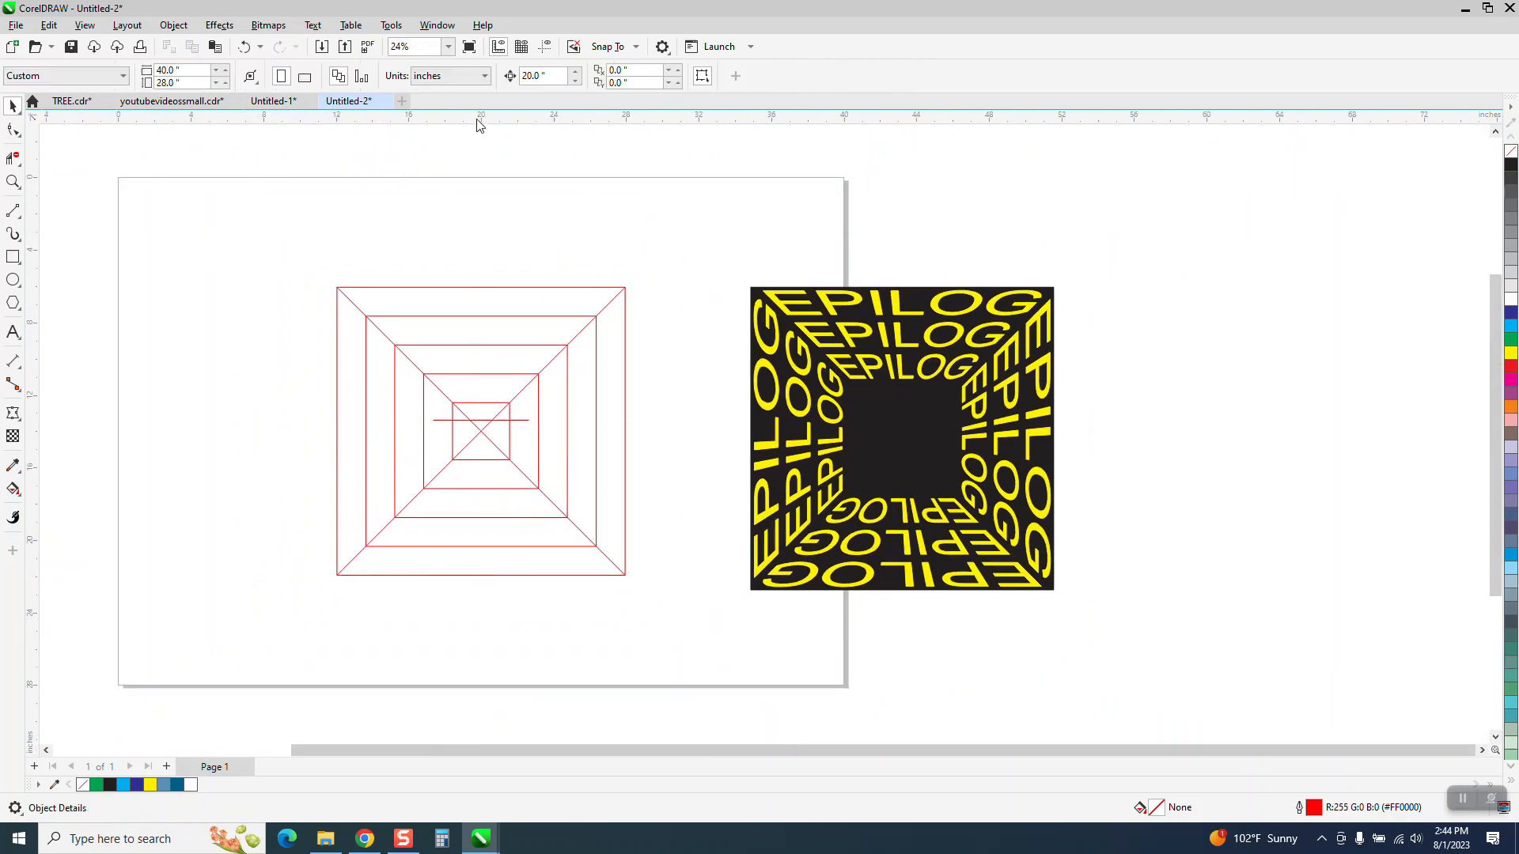
triple_click(546, 80)
type("17")
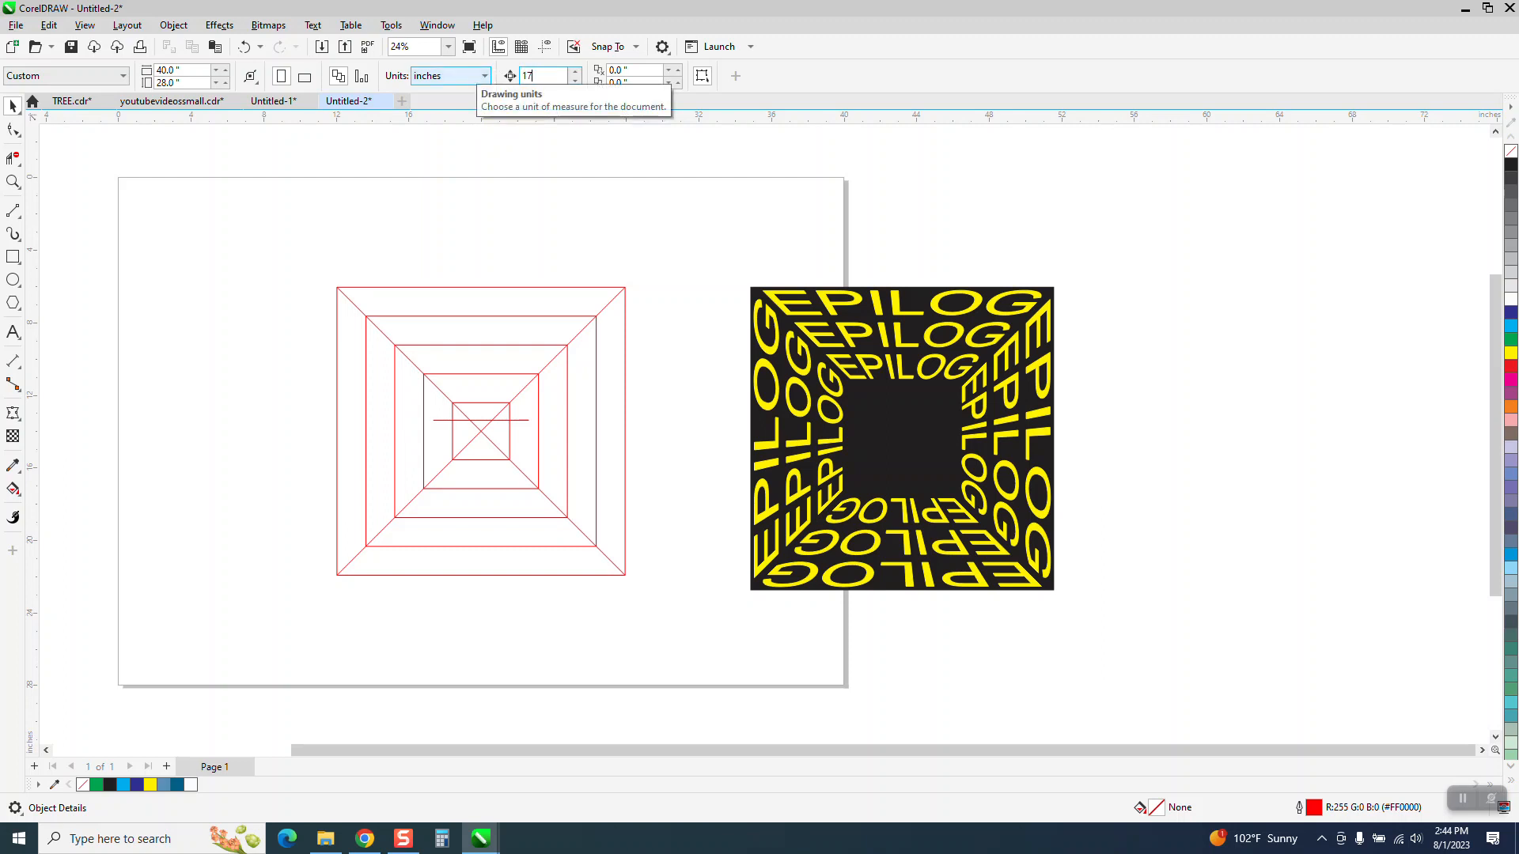
- Use Smart Fill with cyan to create a shape from the outermost upper band, and nudge it 17 inches left
left_click(13, 491)
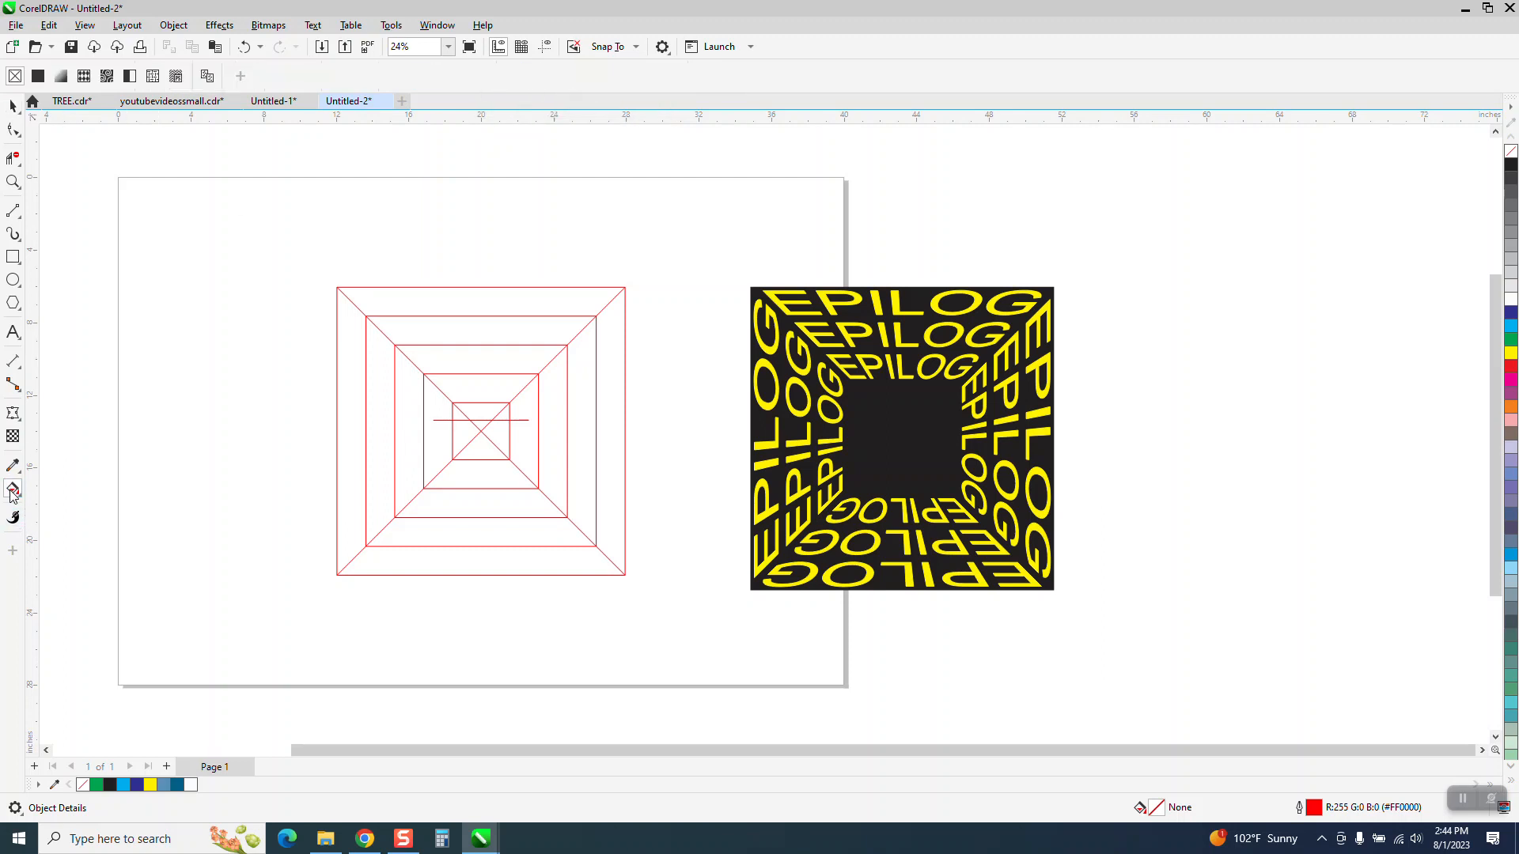
left_click(22, 496)
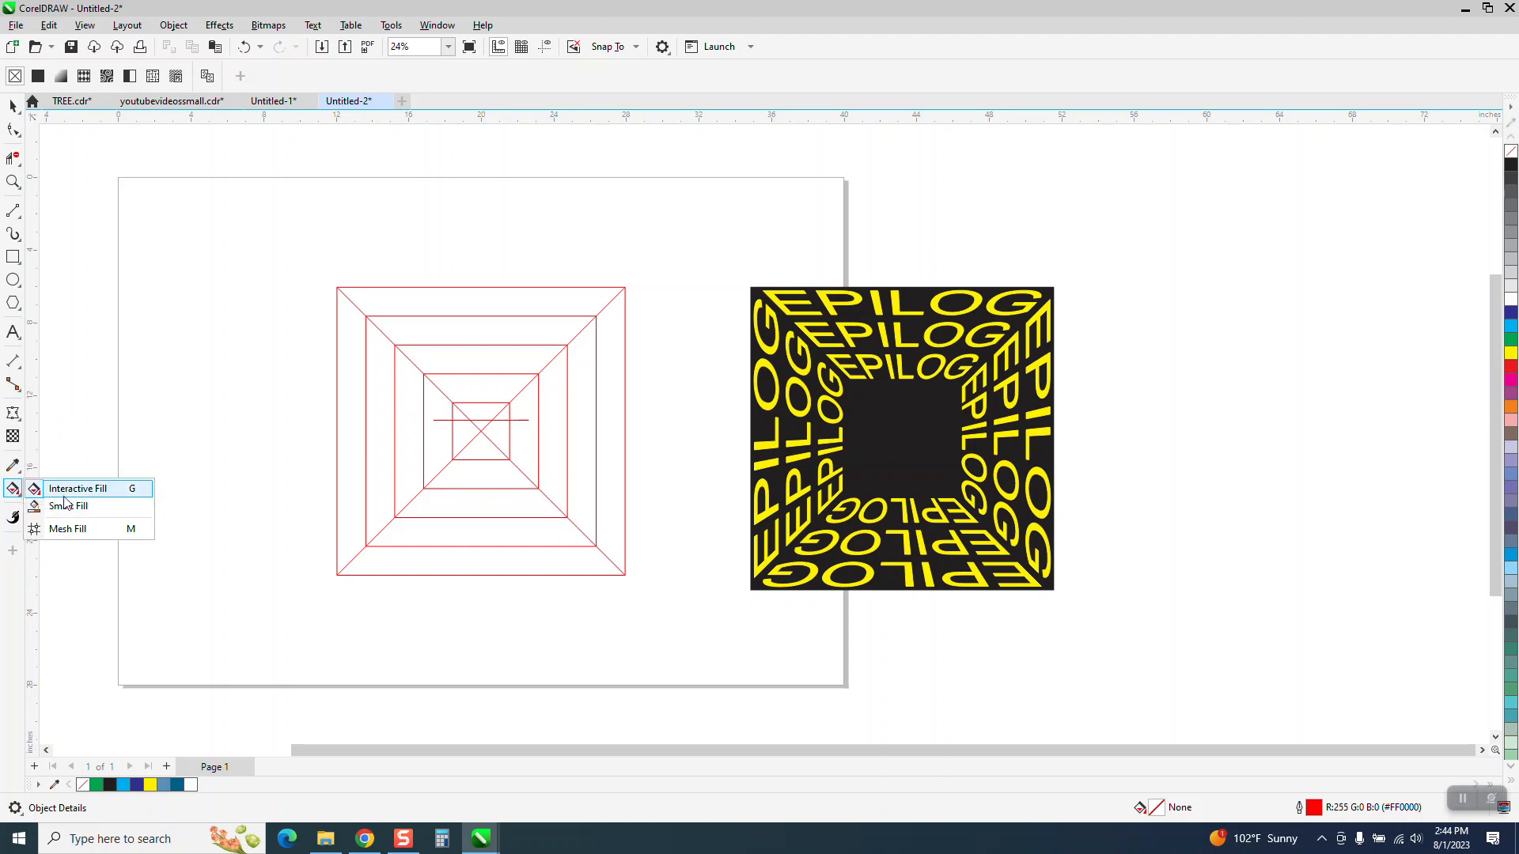
left_click(71, 508)
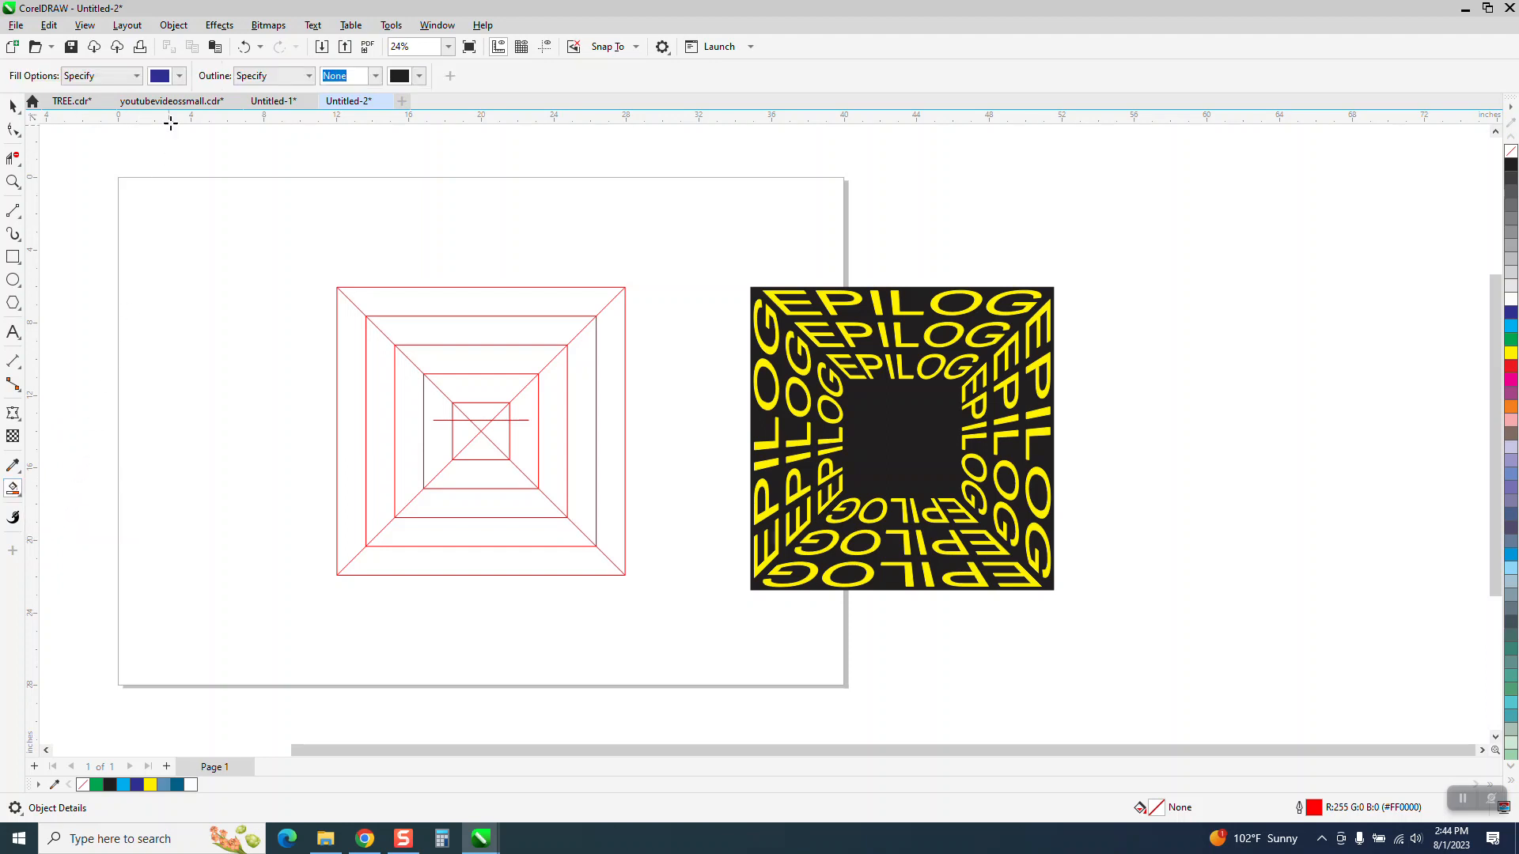
left_click(179, 75)
left_click(250, 175)
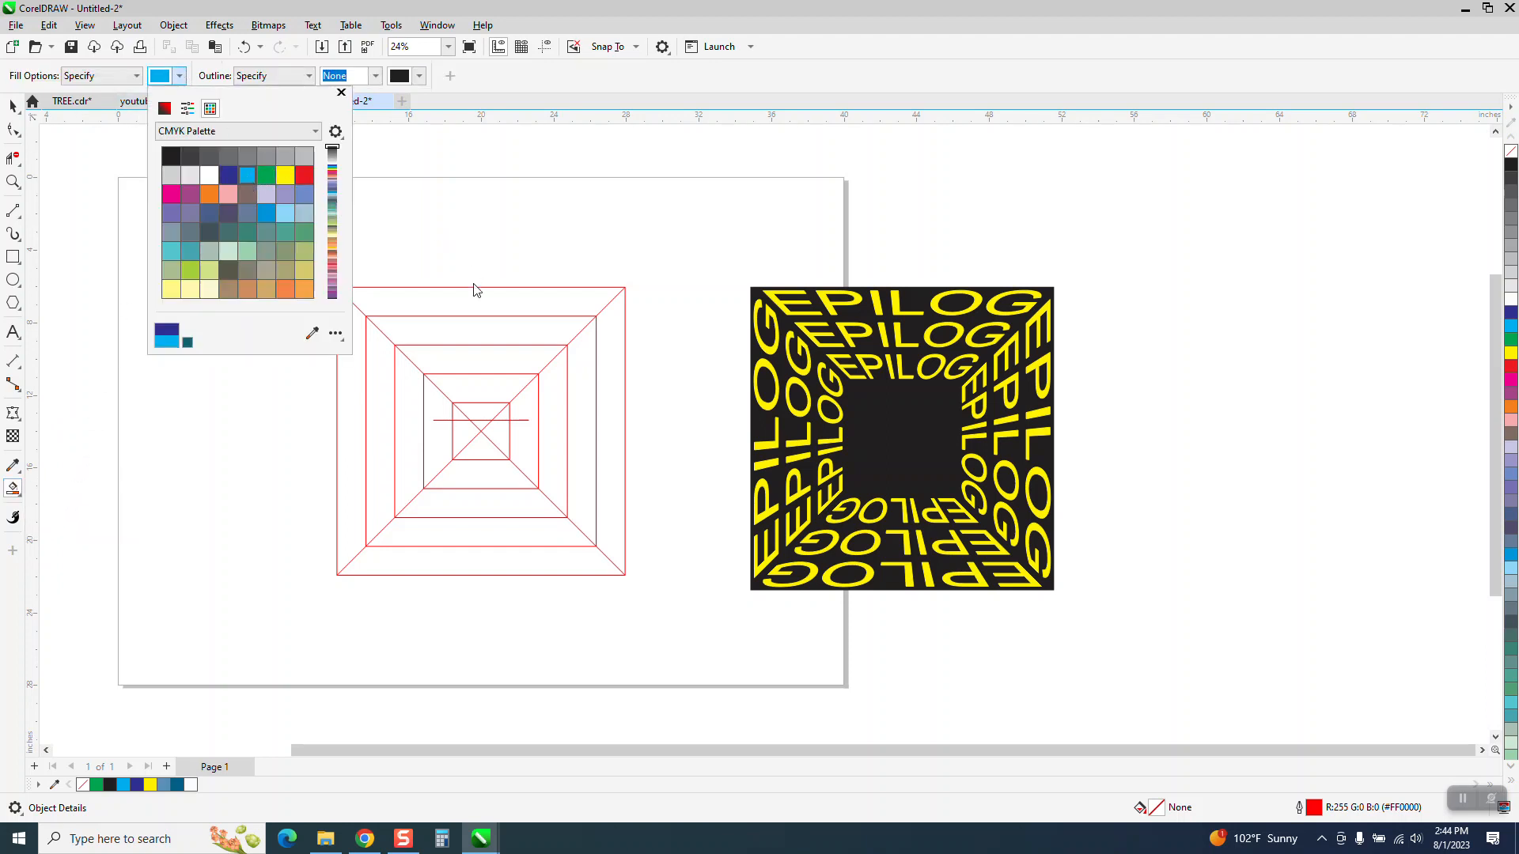
left_click(486, 309)
left_click(489, 303)
key("Left")
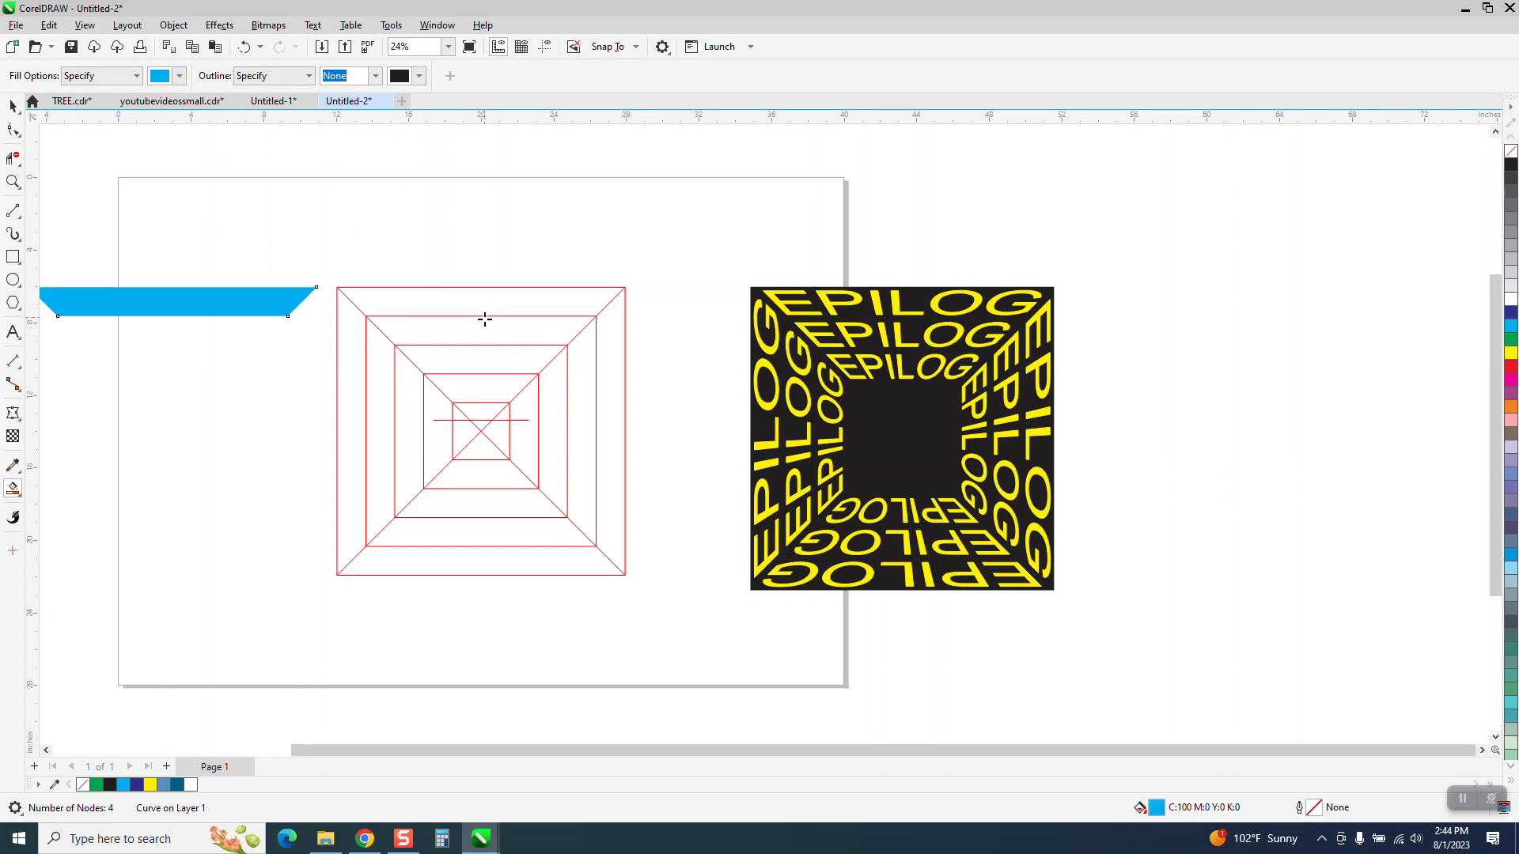
- Smart-fill the four remaining upper sections down to the horizontal line in cyan, nudging each 17 inches left
left_click(484, 328)
key("Left")
left_click(485, 355)
key("Left")
left_click(486, 388)
key("Left")
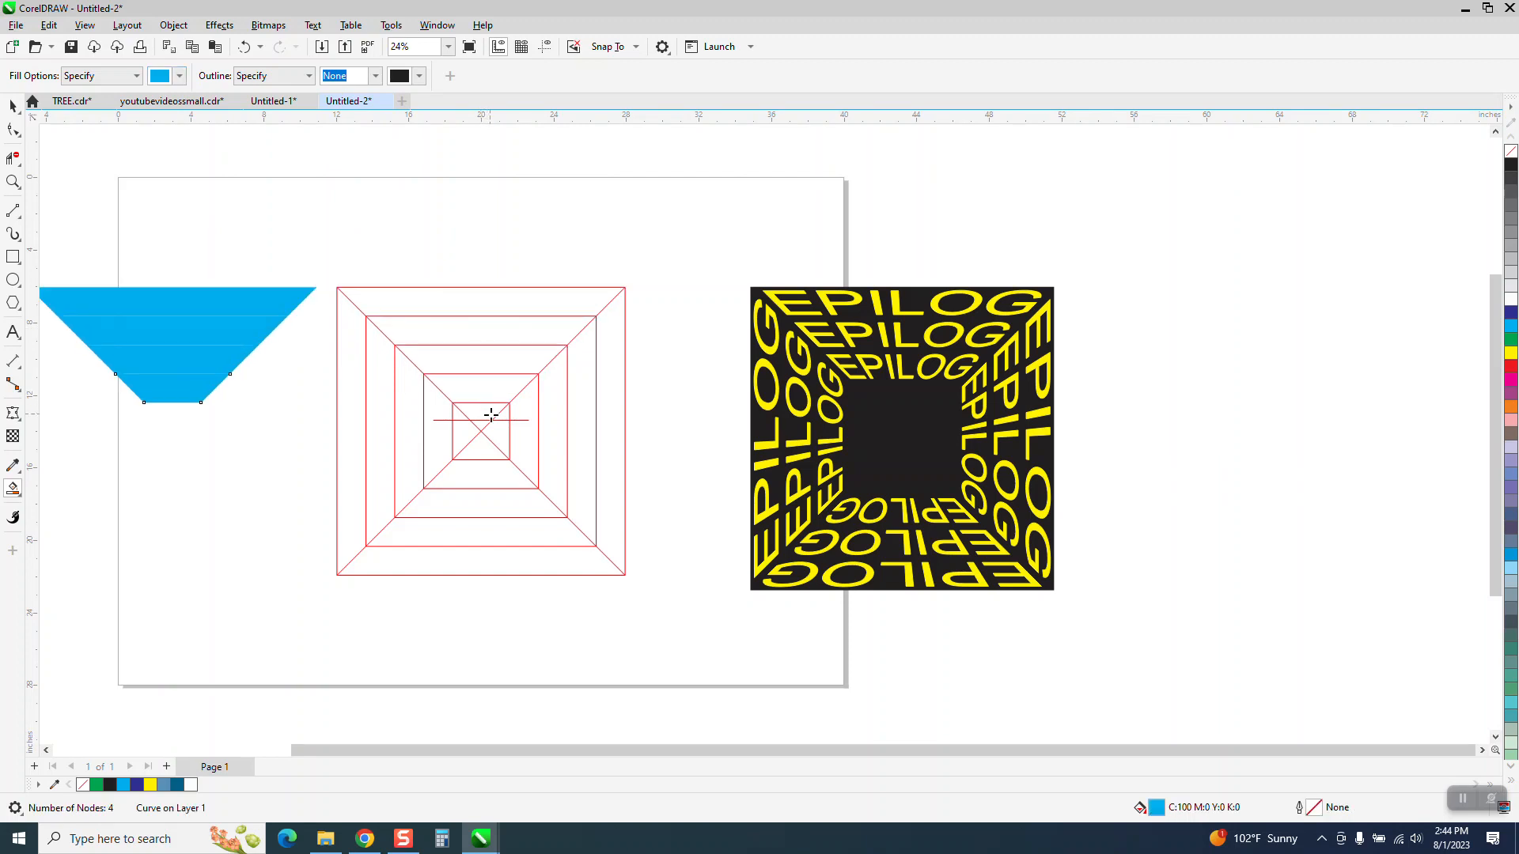
left_click(485, 416)
key("Left")
- Select all the red construction squares and lines and nudge them 34 inches up, off the page
left_click(12, 105)
left_click_drag(308, 254, 686, 578)
key("Up")
key("Up")
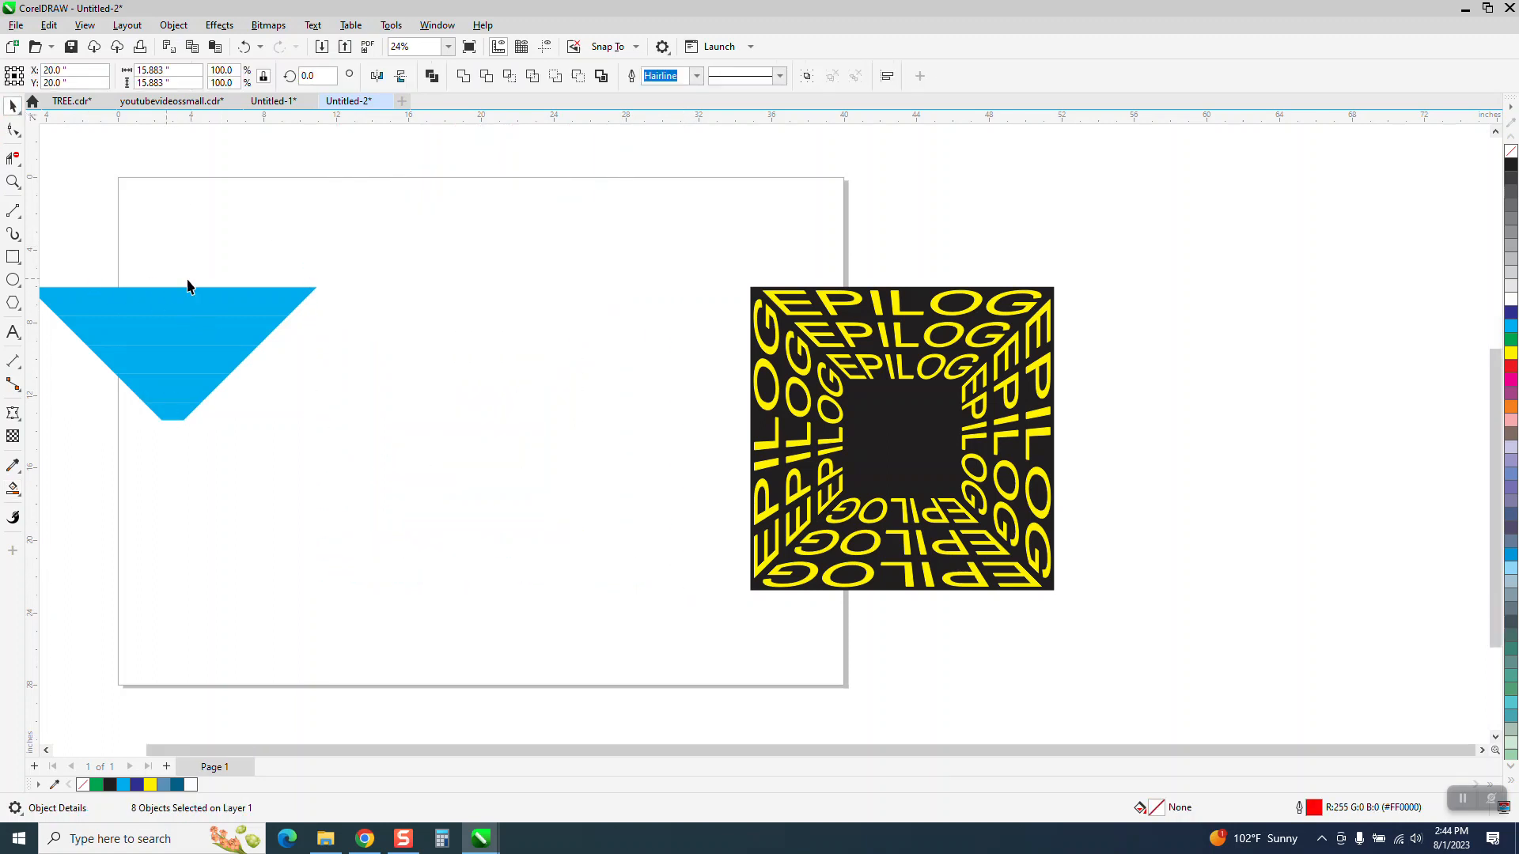
- Move the five cyan shapes back onto the page, centred horizontally at X 20 inches
scroll(188, 285, "down", 1)
left_click_drag(397, 415, 397, 414)
left_click_drag(198, 352, 401, 352)
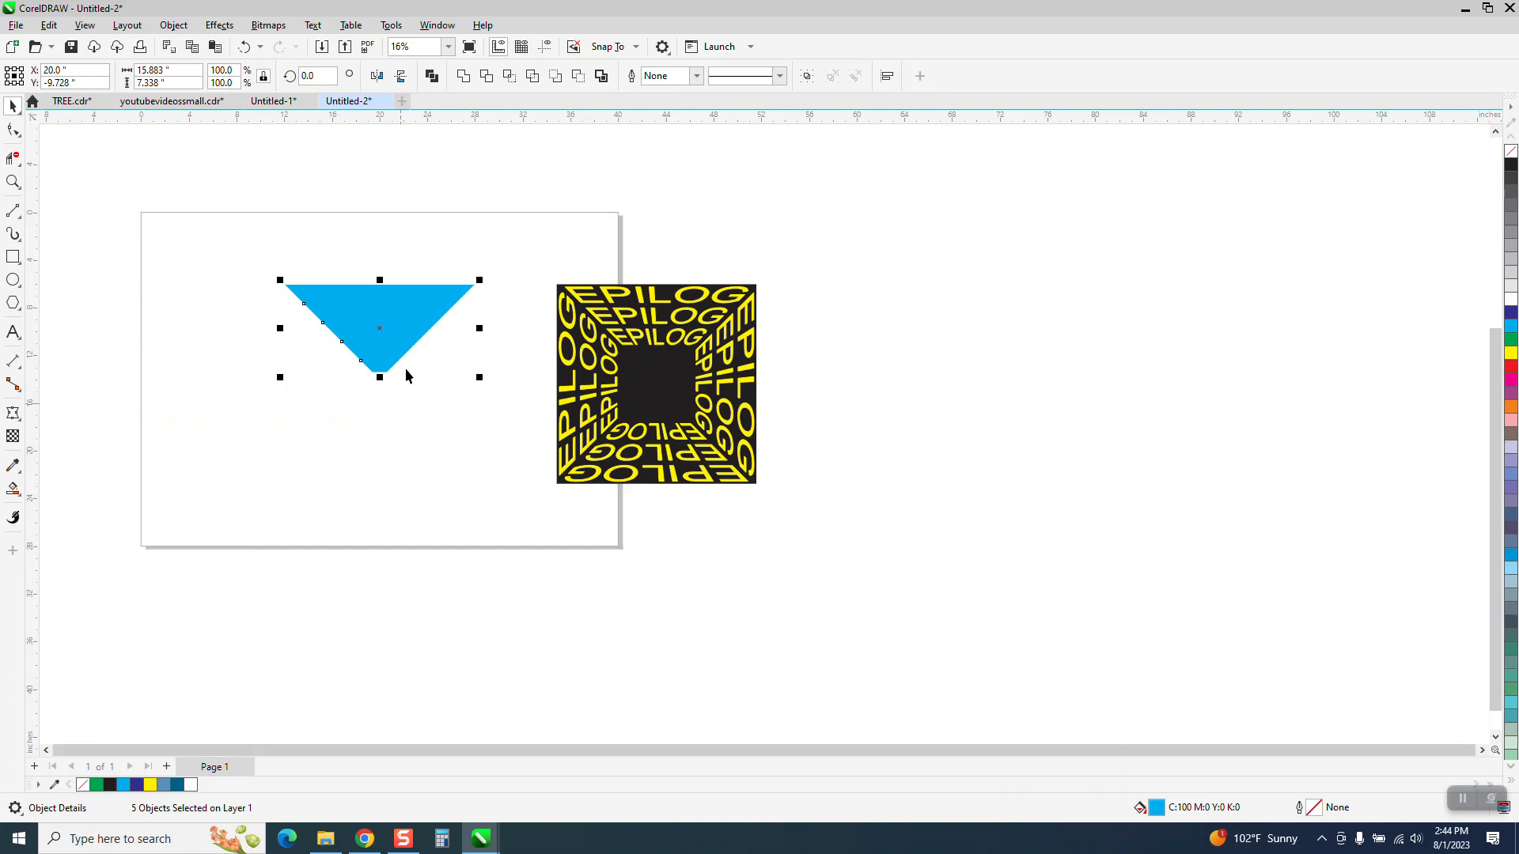
- Remove the cyan fill from the five selected shapes and give them a black outline
left_click(1511, 151)
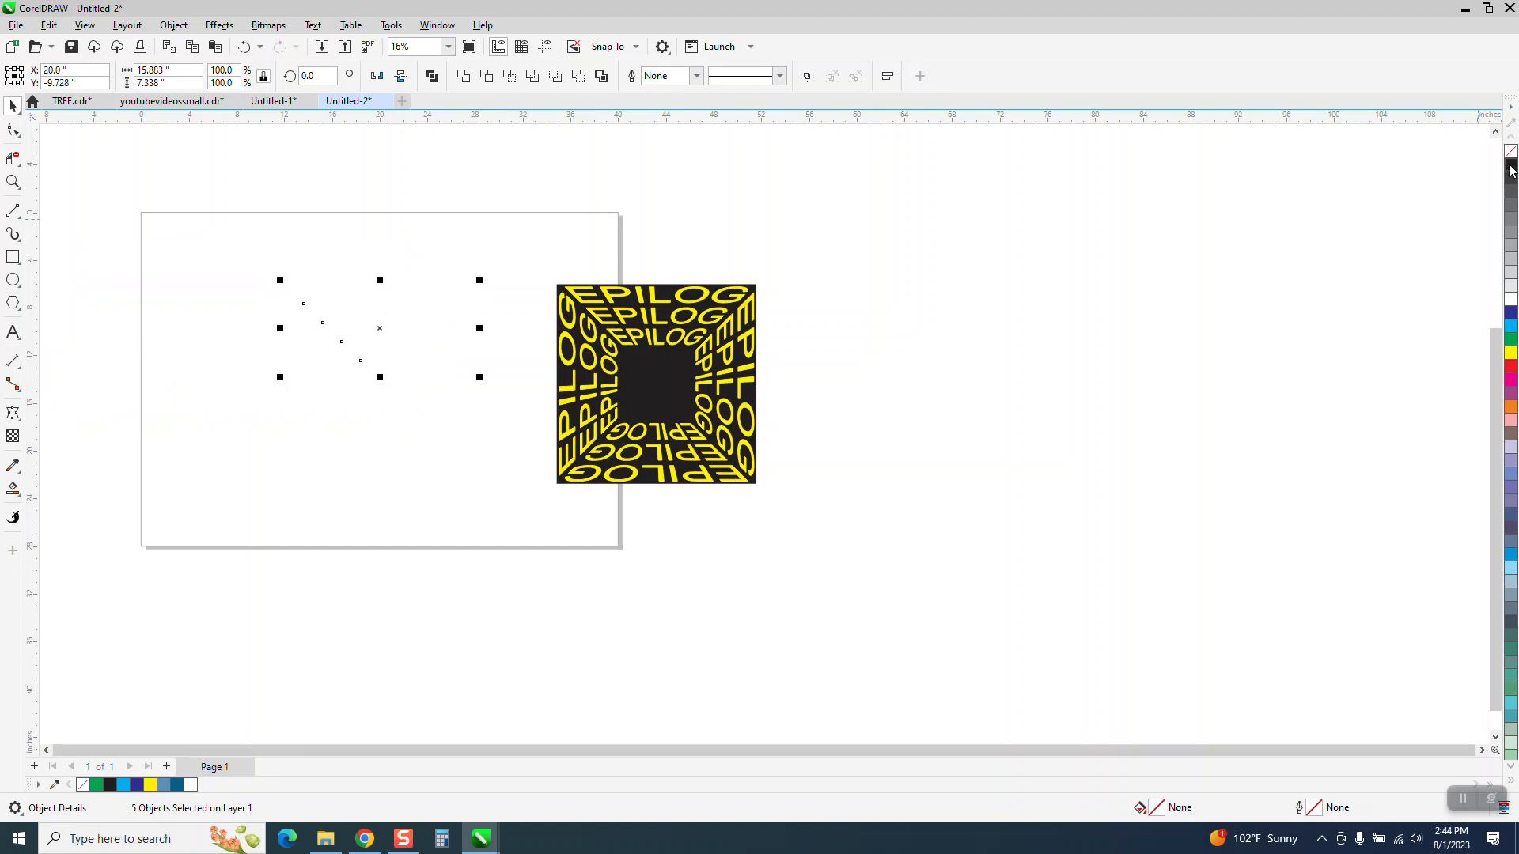
right_click(1510, 164)
left_click(11, 183)
left_click_drag(258, 230, 559, 454)
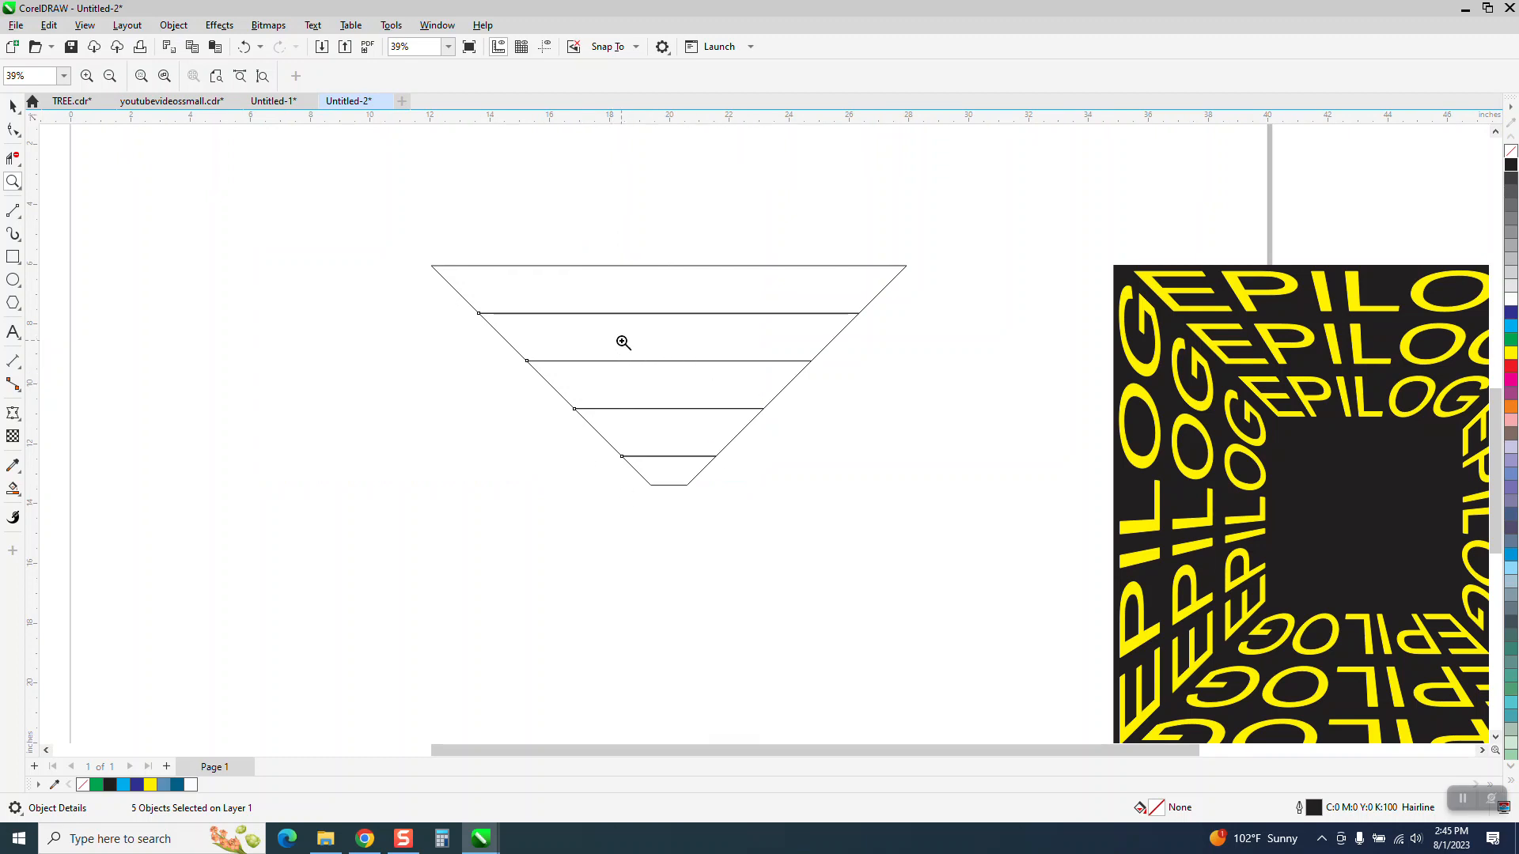
- Apply an inside contour with 1 step and a 0.2 inch offset to the uppermost trapezoid
key("space")
left_click(611, 286)
left_click(592, 266)
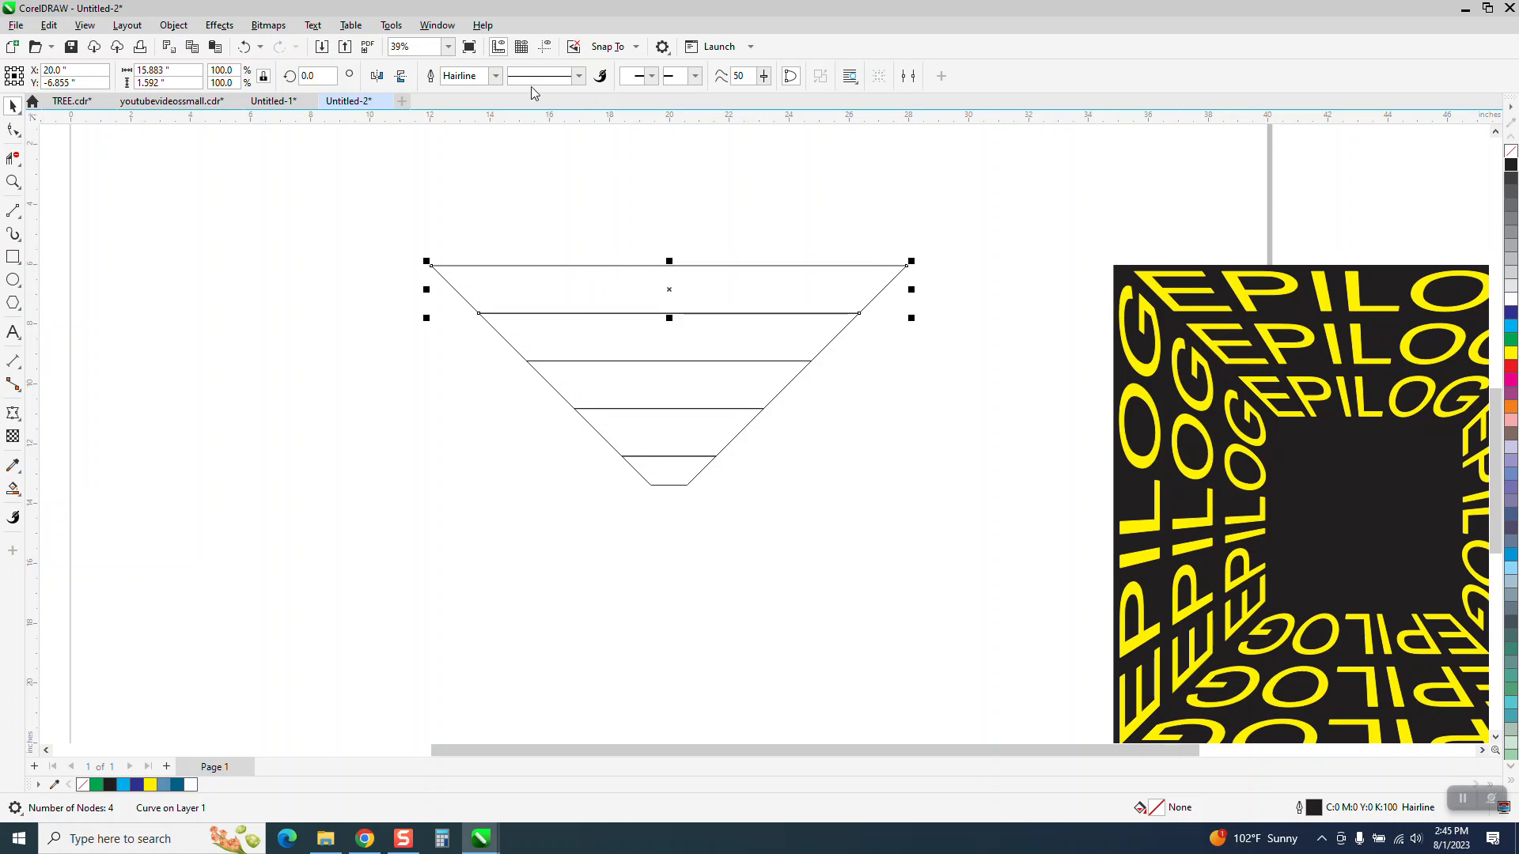
left_click(220, 27)
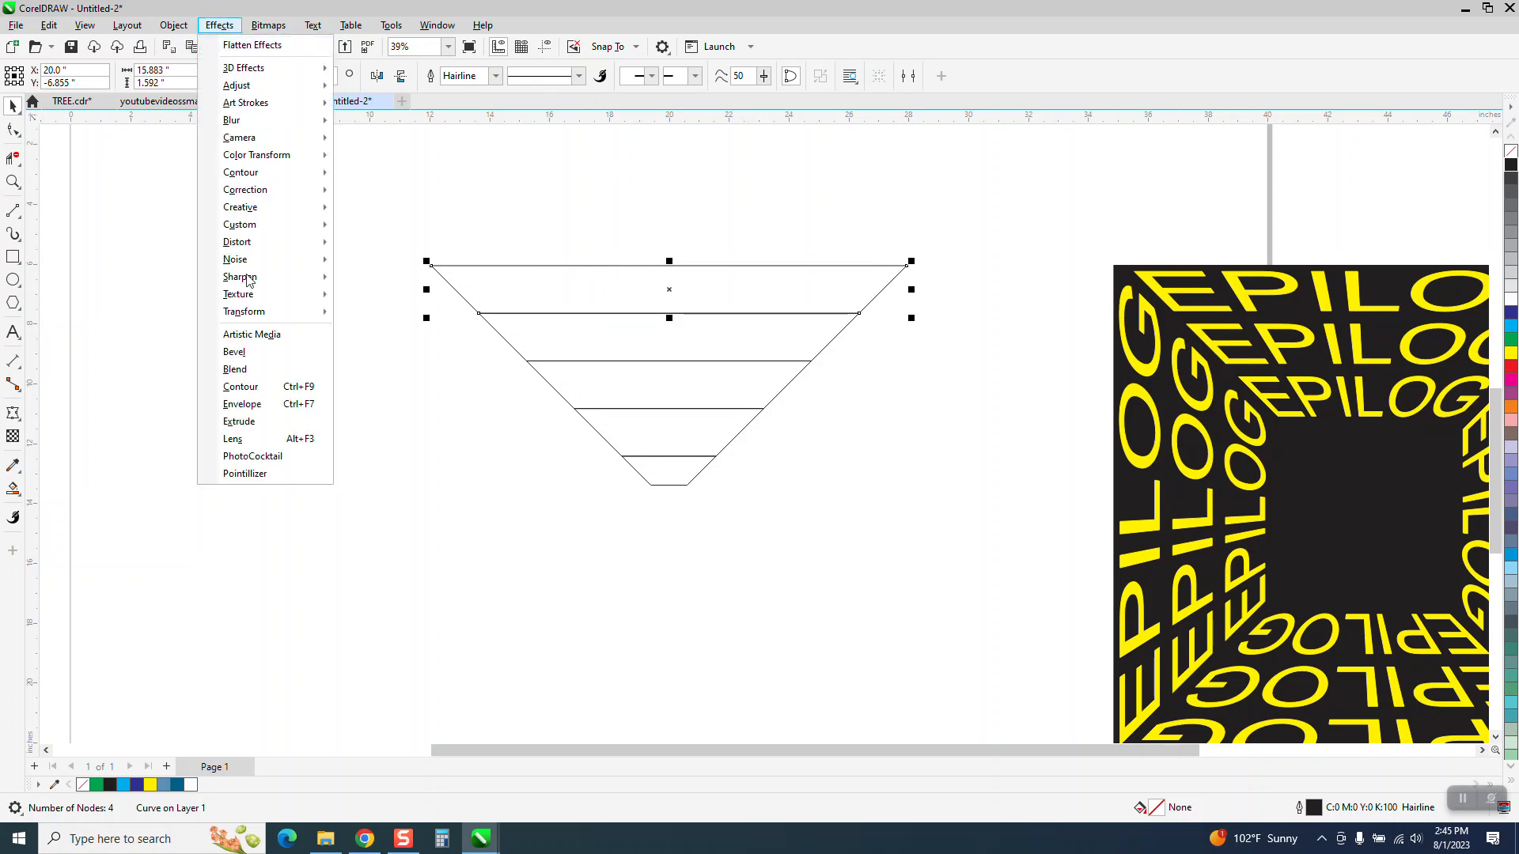
left_click(240, 388)
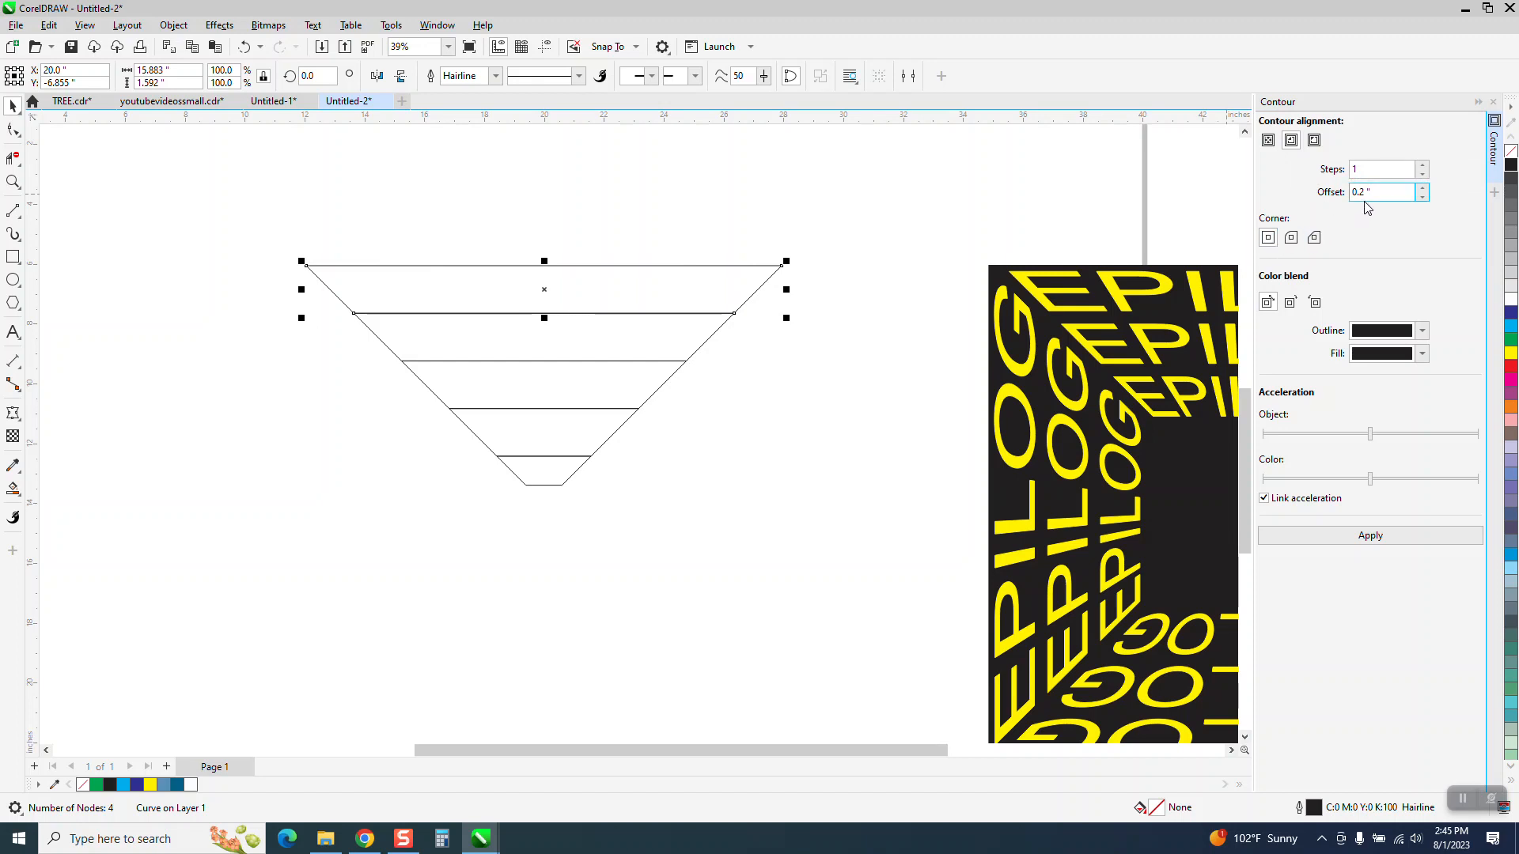
left_click(1365, 537)
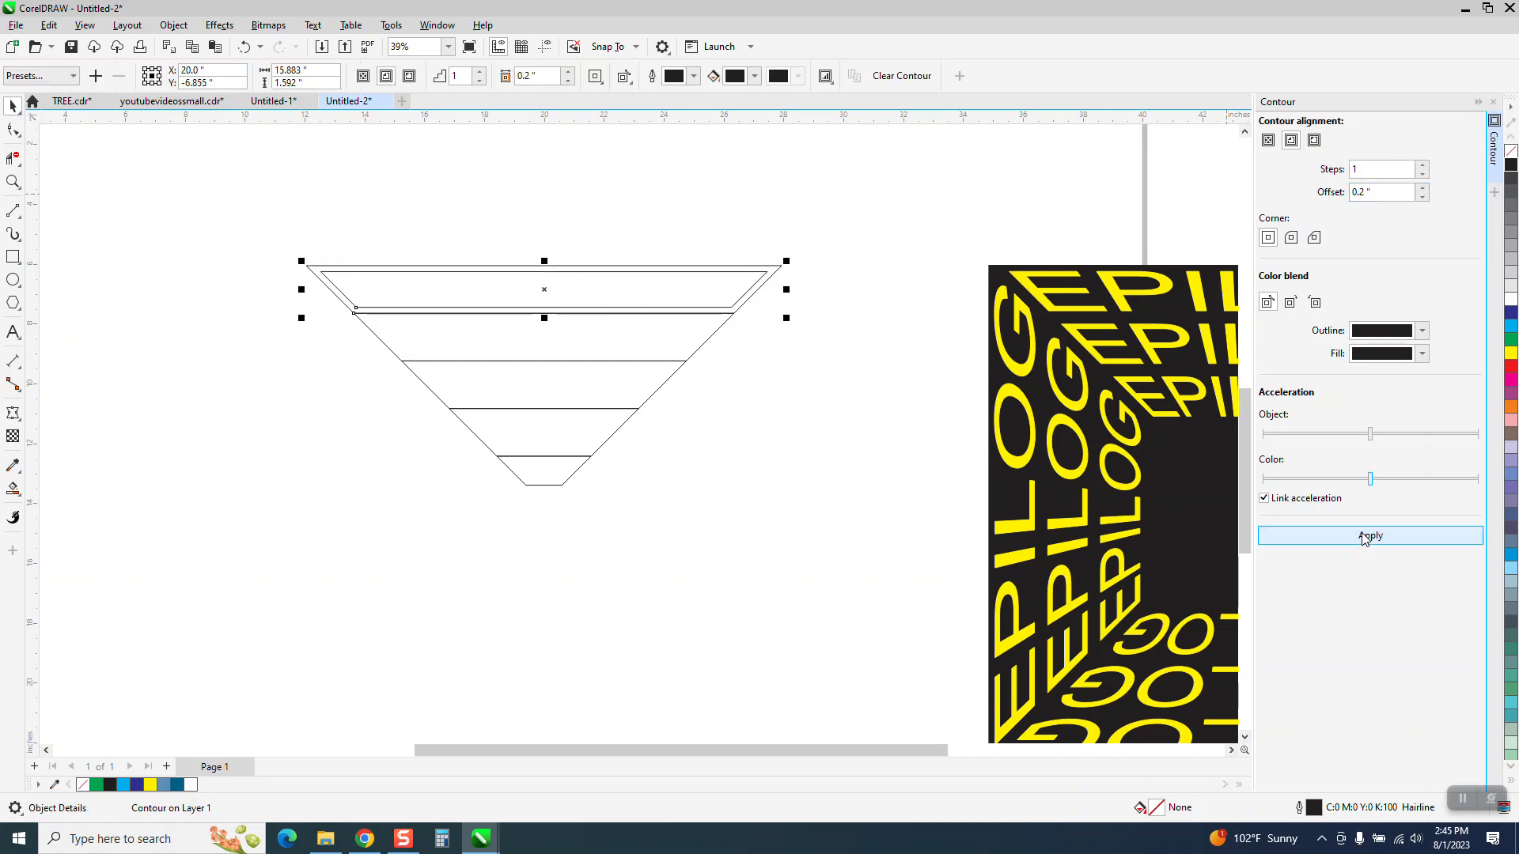
- Apply the same 0.2 inch inside contour to each of the four remaining trapezoids below
left_click(725, 455)
left_click(654, 362)
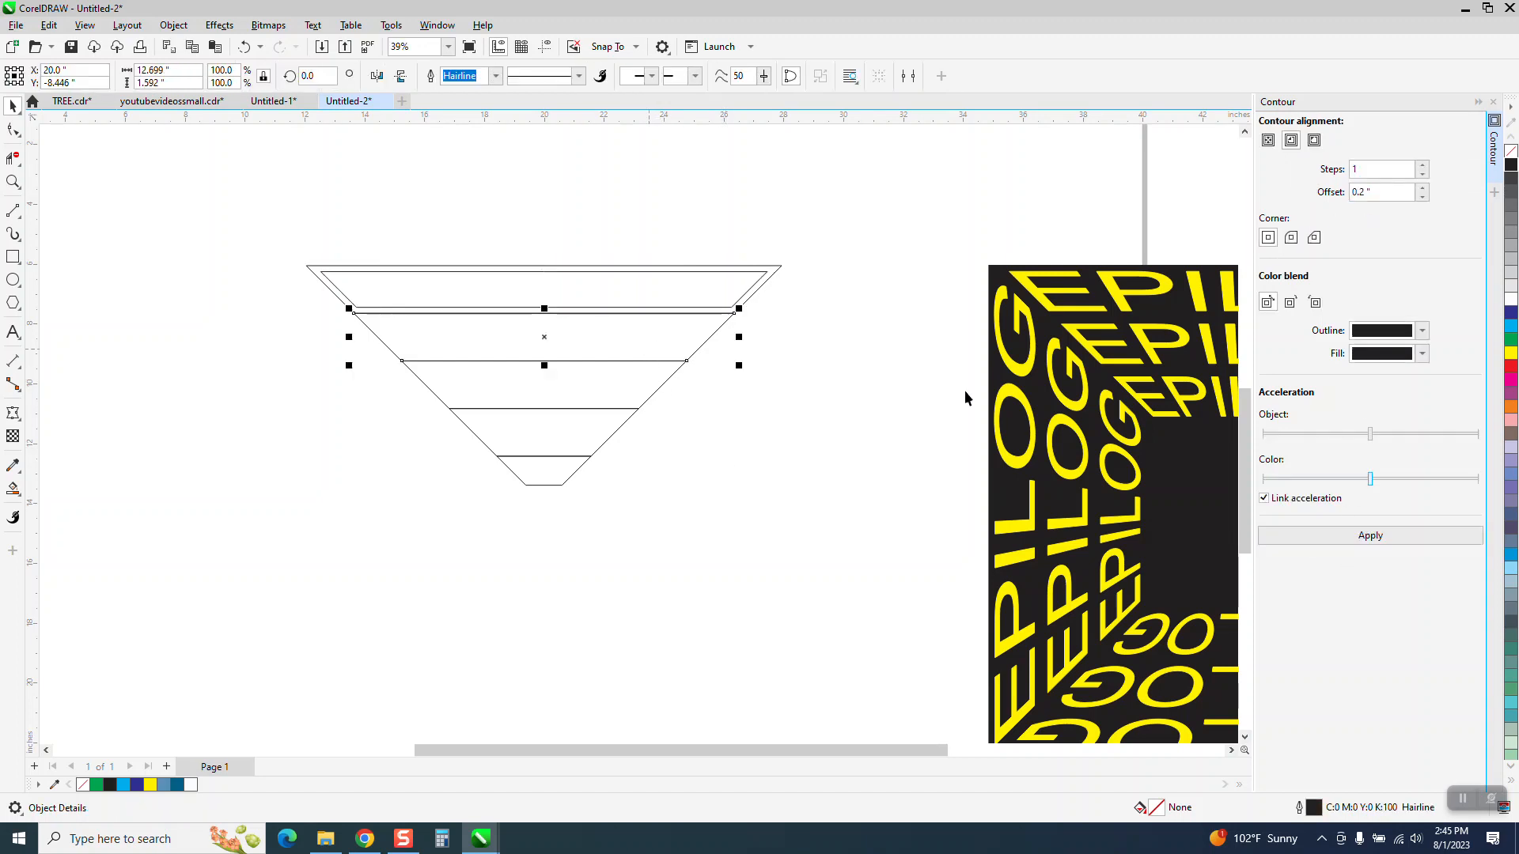
left_click(1357, 541)
left_click(586, 396)
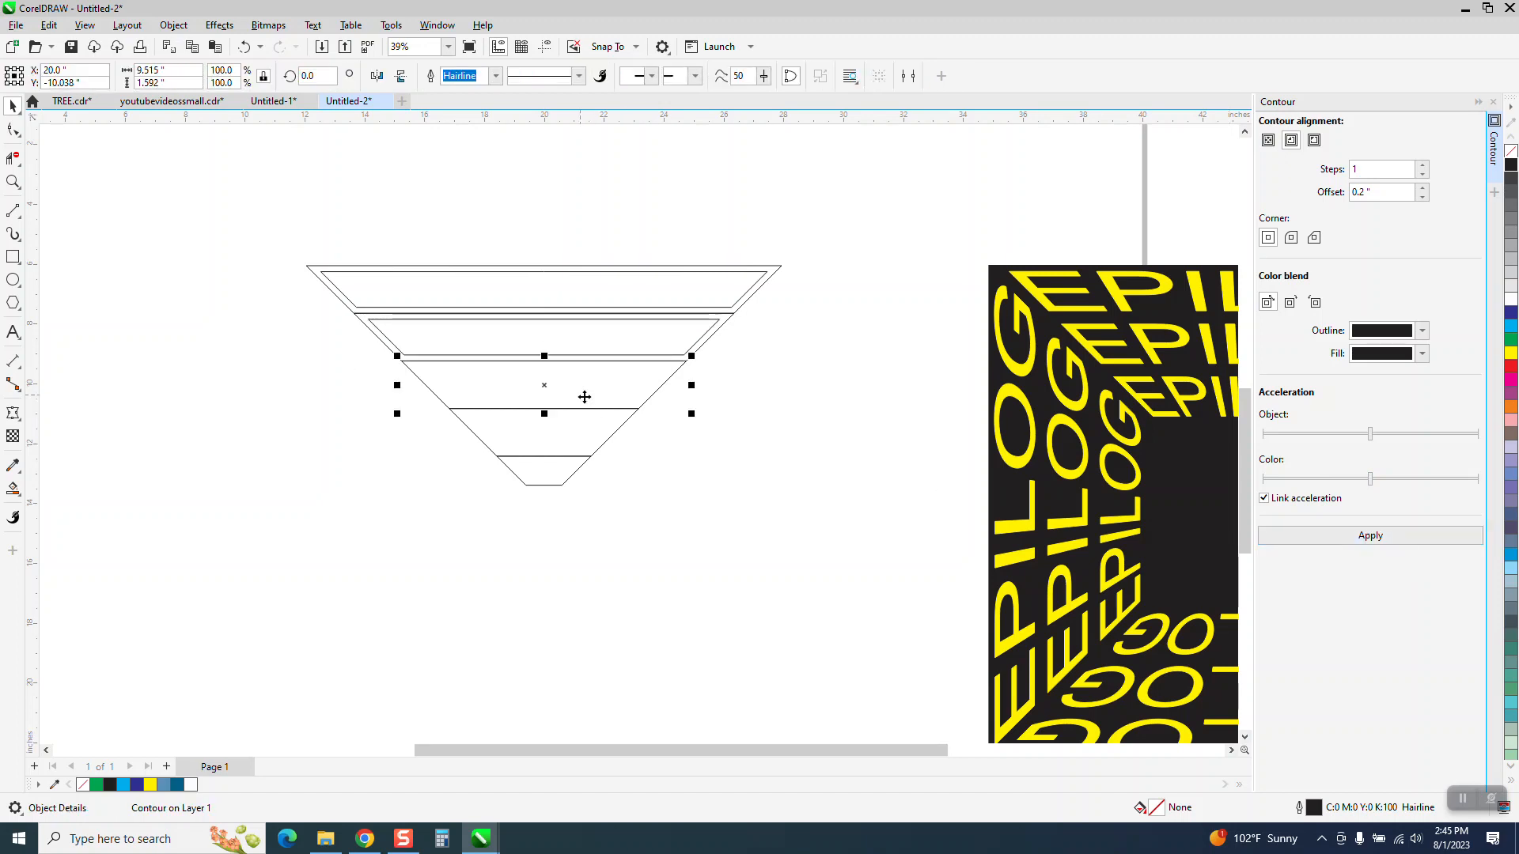
left_click(1357, 538)
left_click(629, 443)
left_click(563, 429)
left_click(1357, 538)
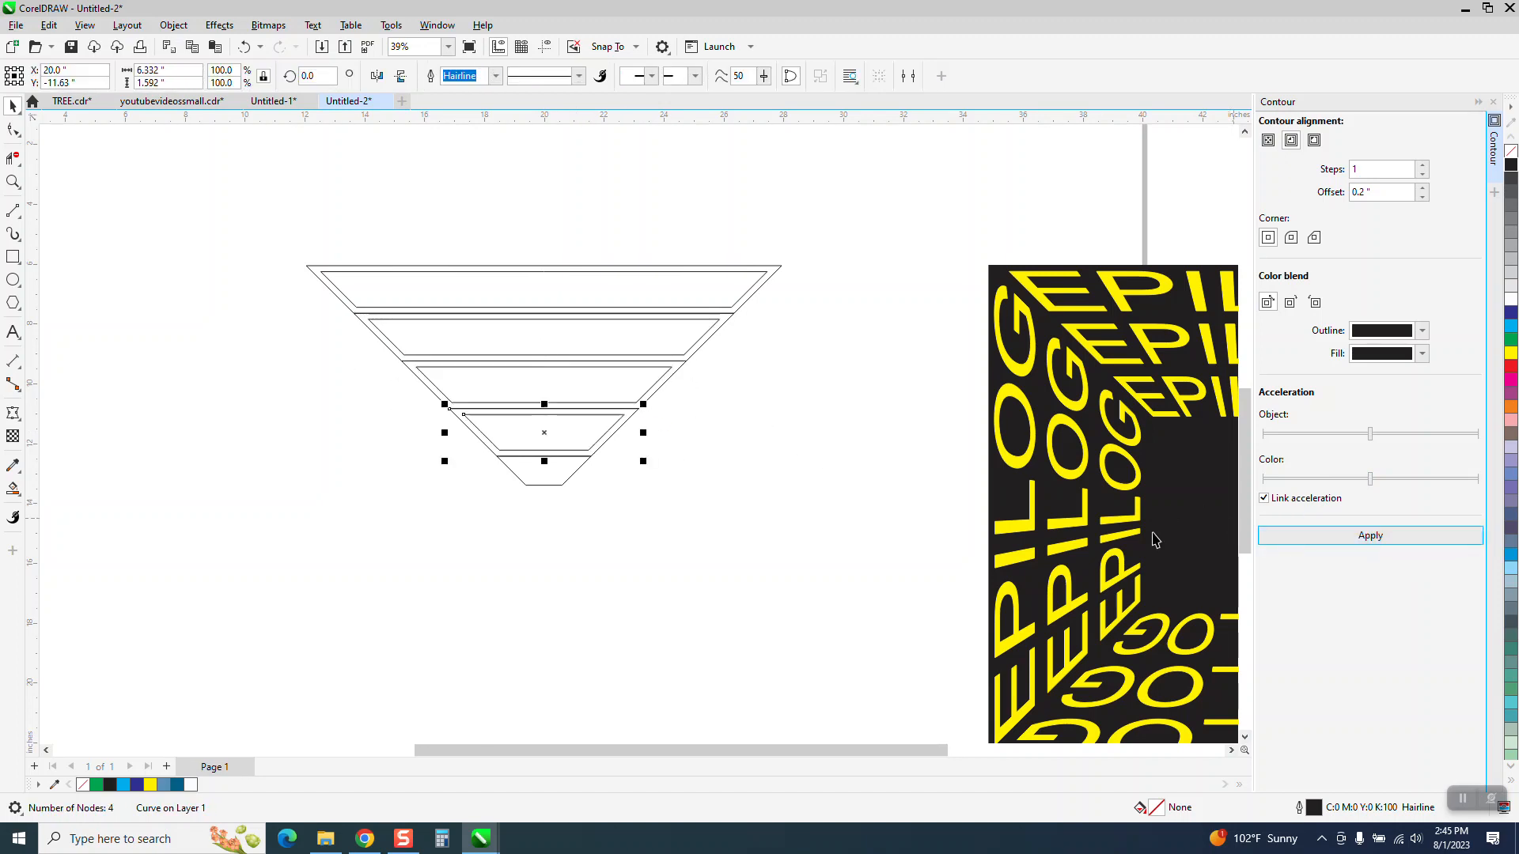
left_click(564, 477)
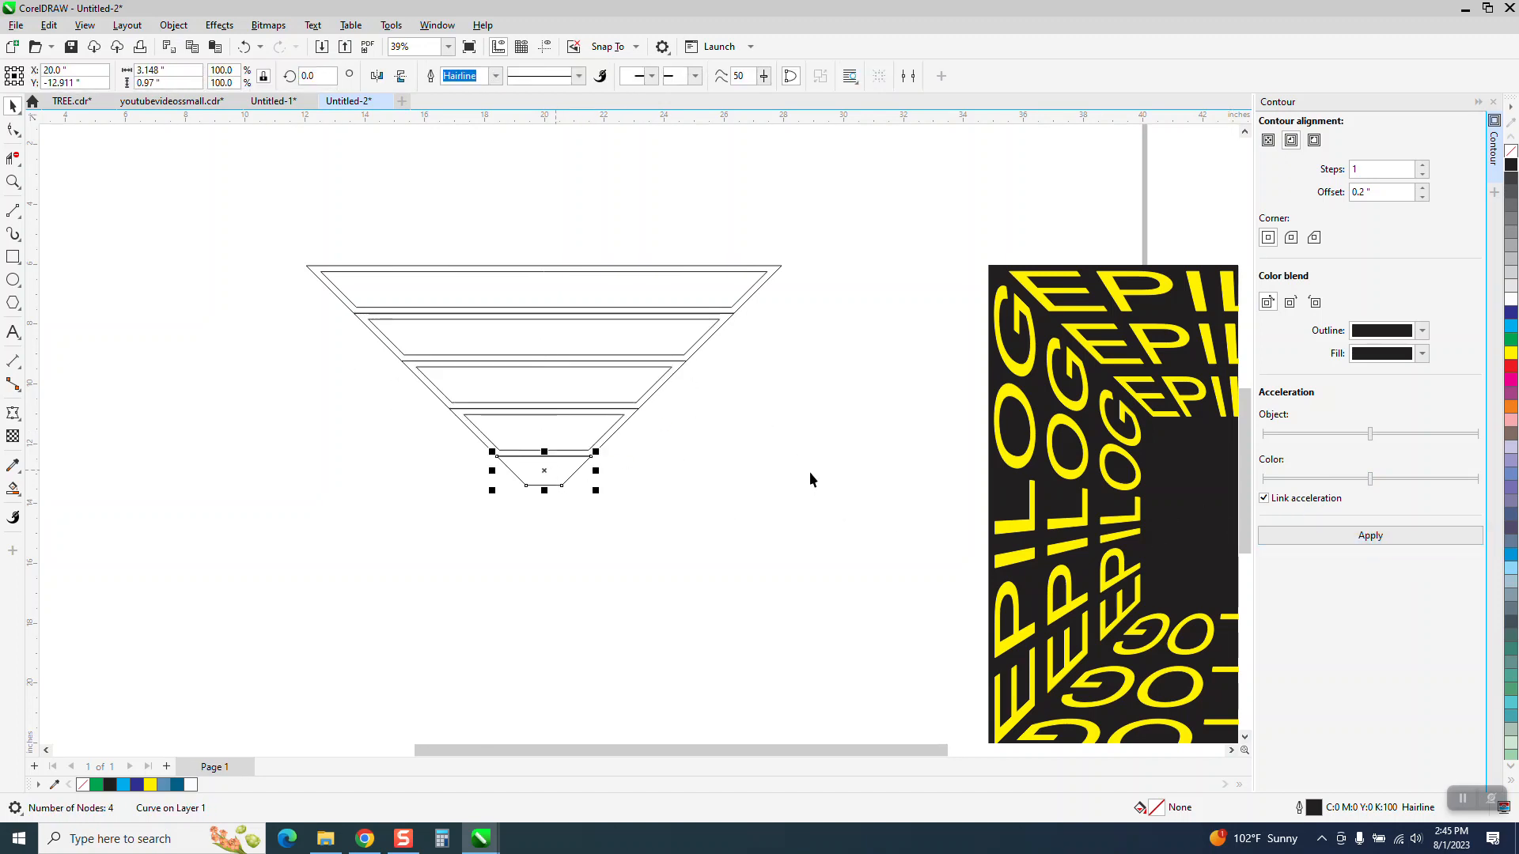
left_click(1369, 538)
- Select all five contoured trapezoids and break their contours apart into separate curves
scroll(1186, 506, "down", 1)
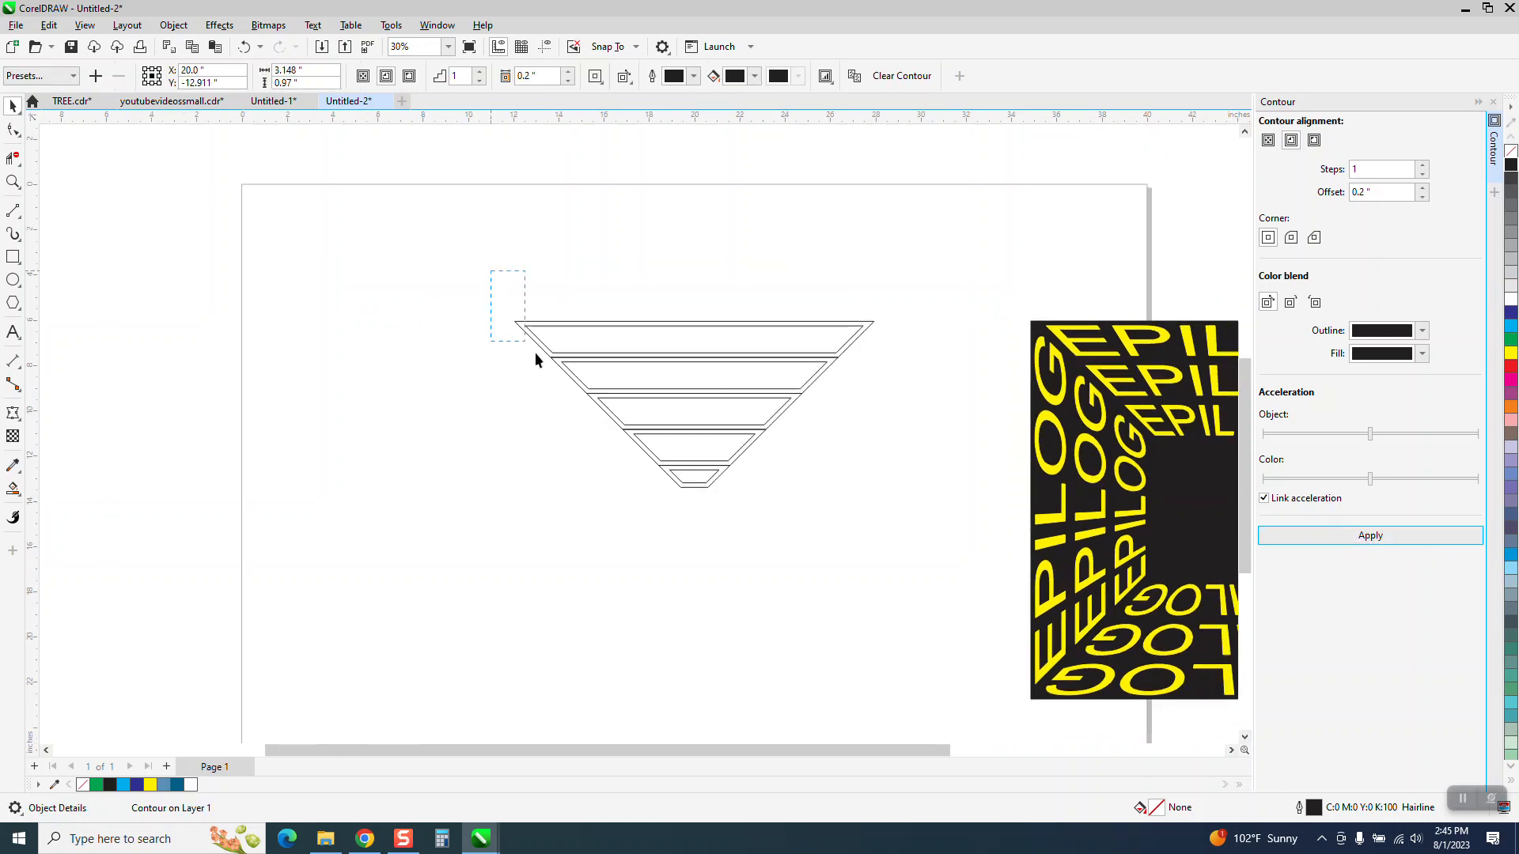
left_click_drag(535, 360, 934, 562)
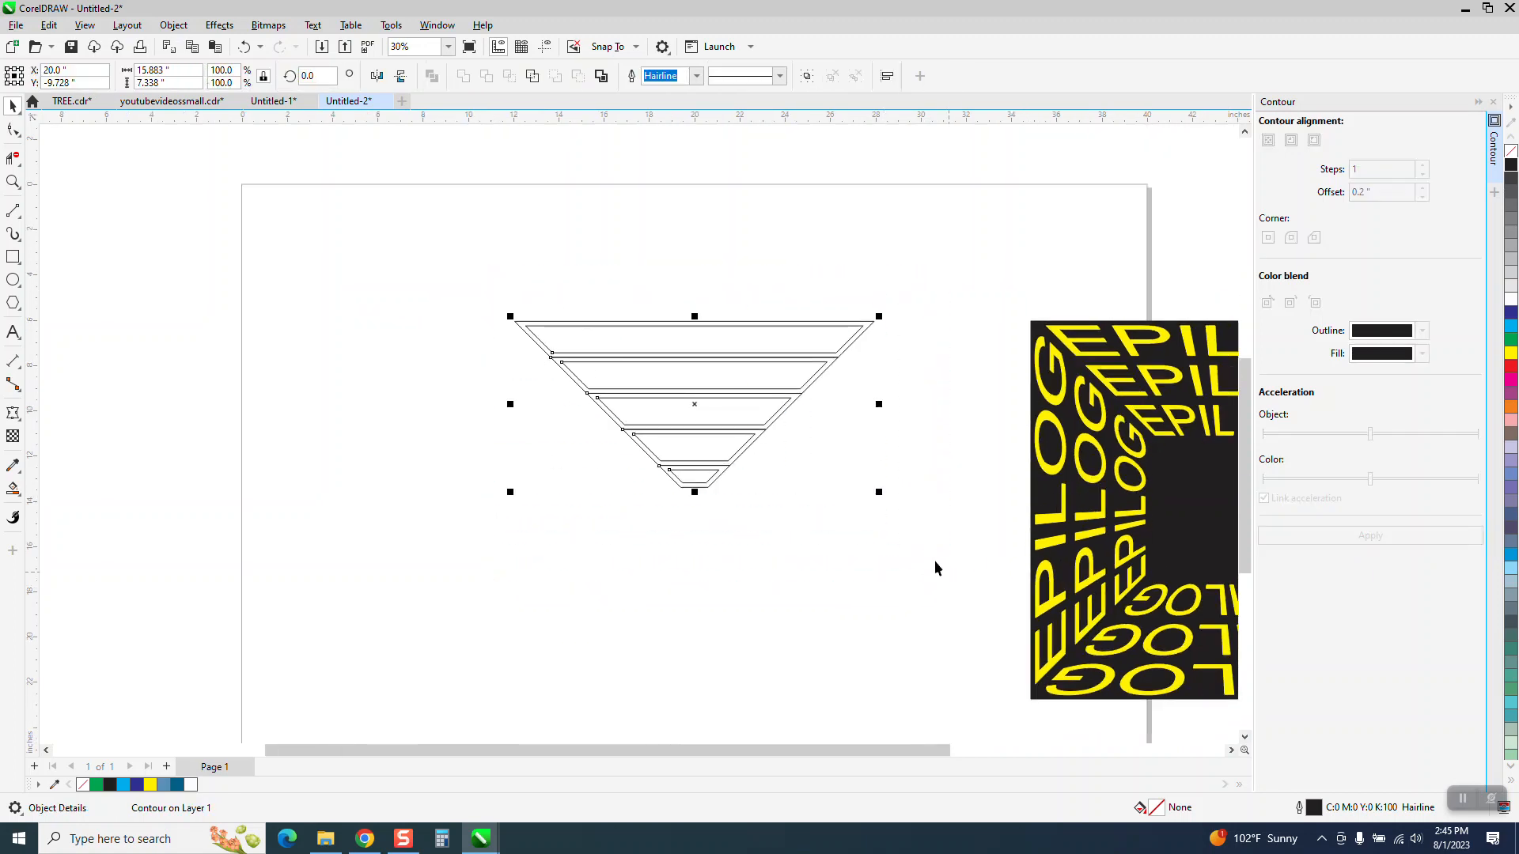
left_click(173, 25)
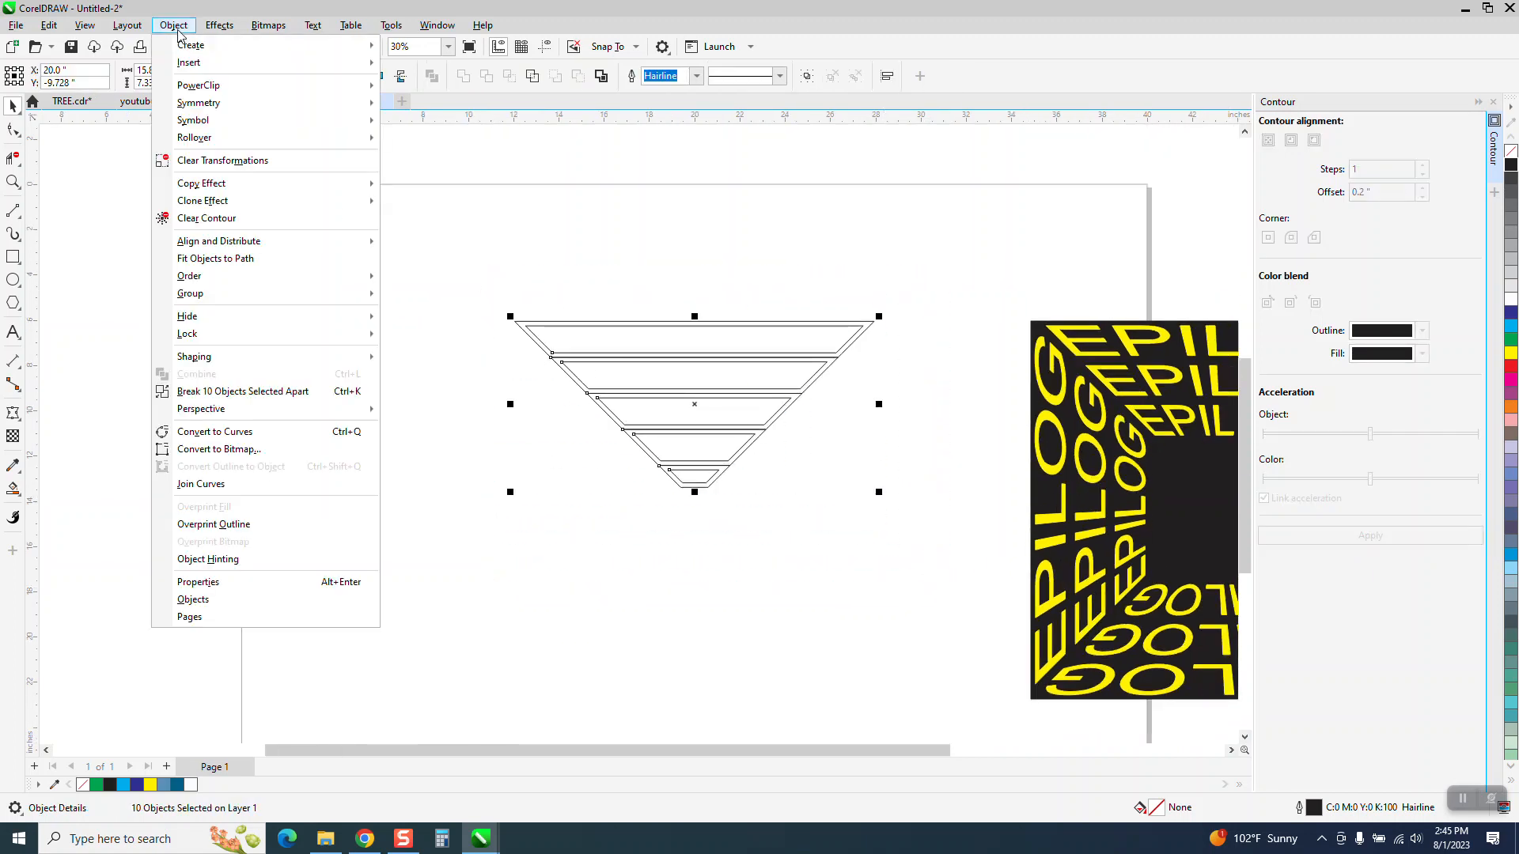
left_click(271, 393)
left_click(441, 330)
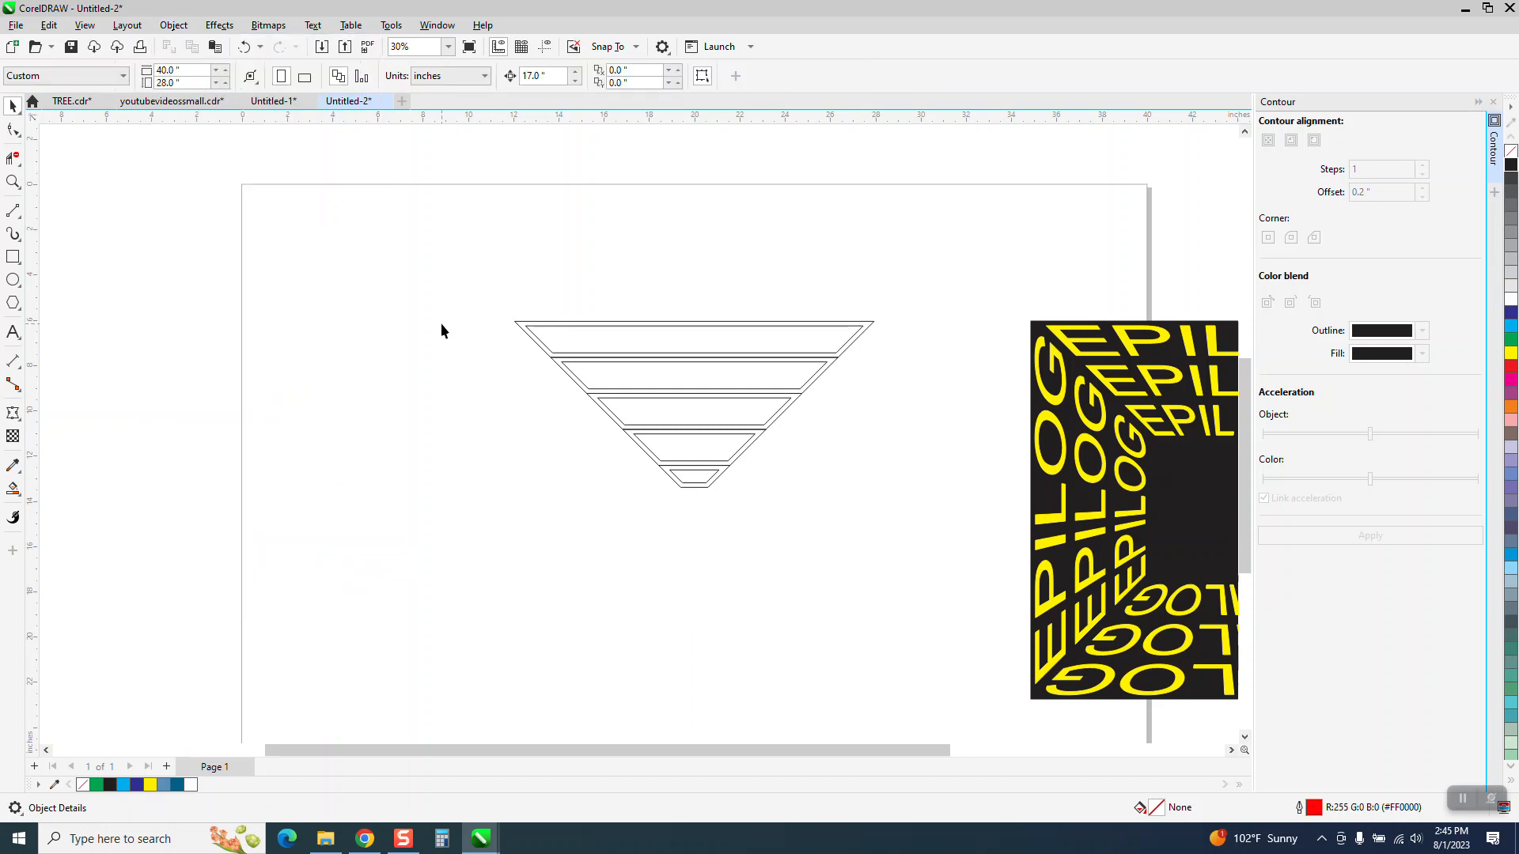
- Nudge each of the five original outer trapezoids 17 inches left, leaving the inner contour shapes in place
left_click(514, 327)
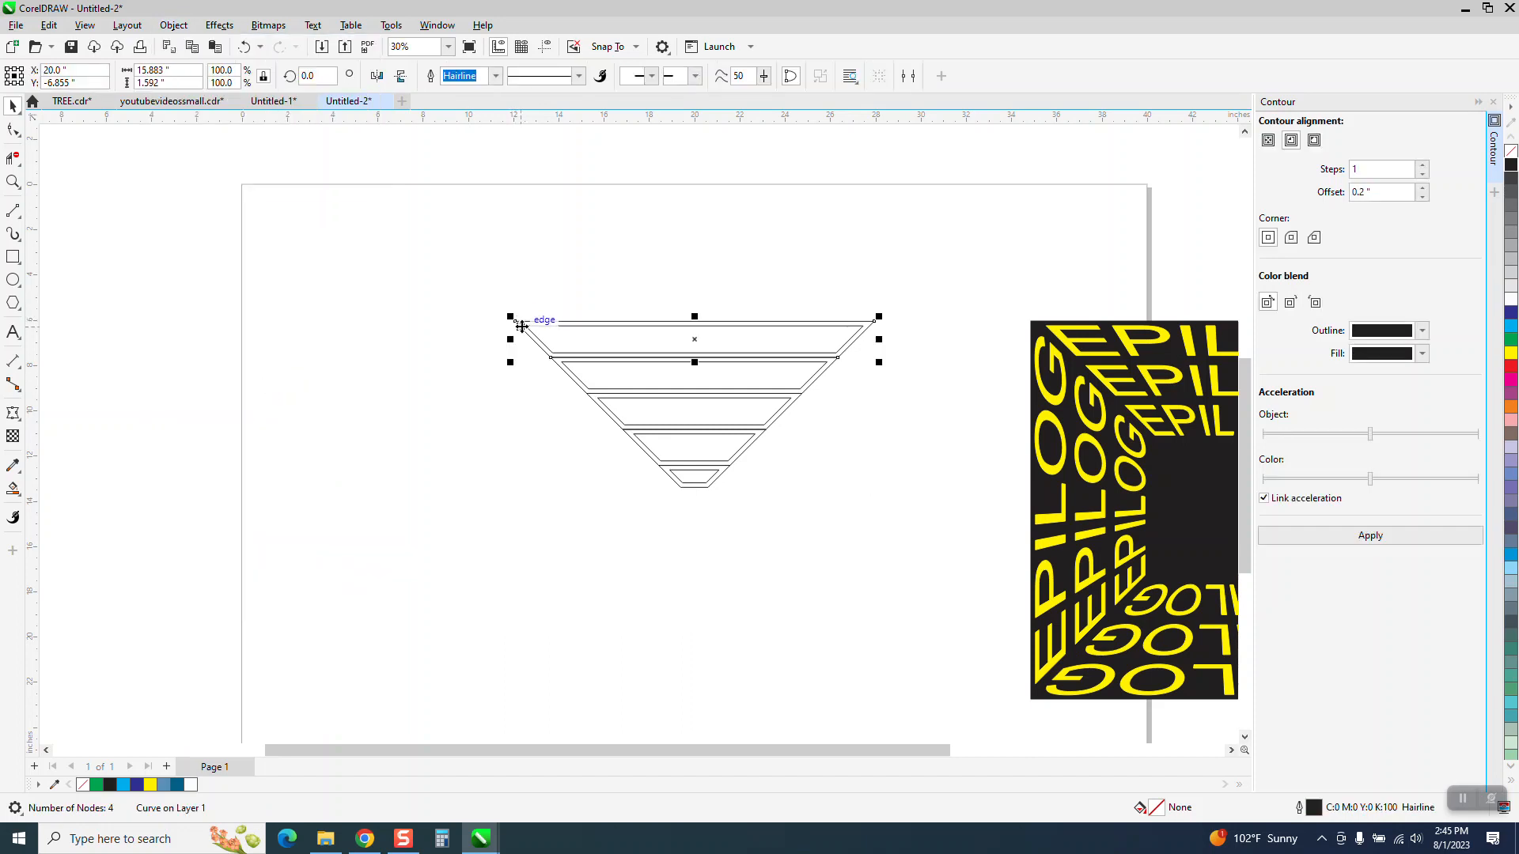
key("Left")
left_click(567, 383)
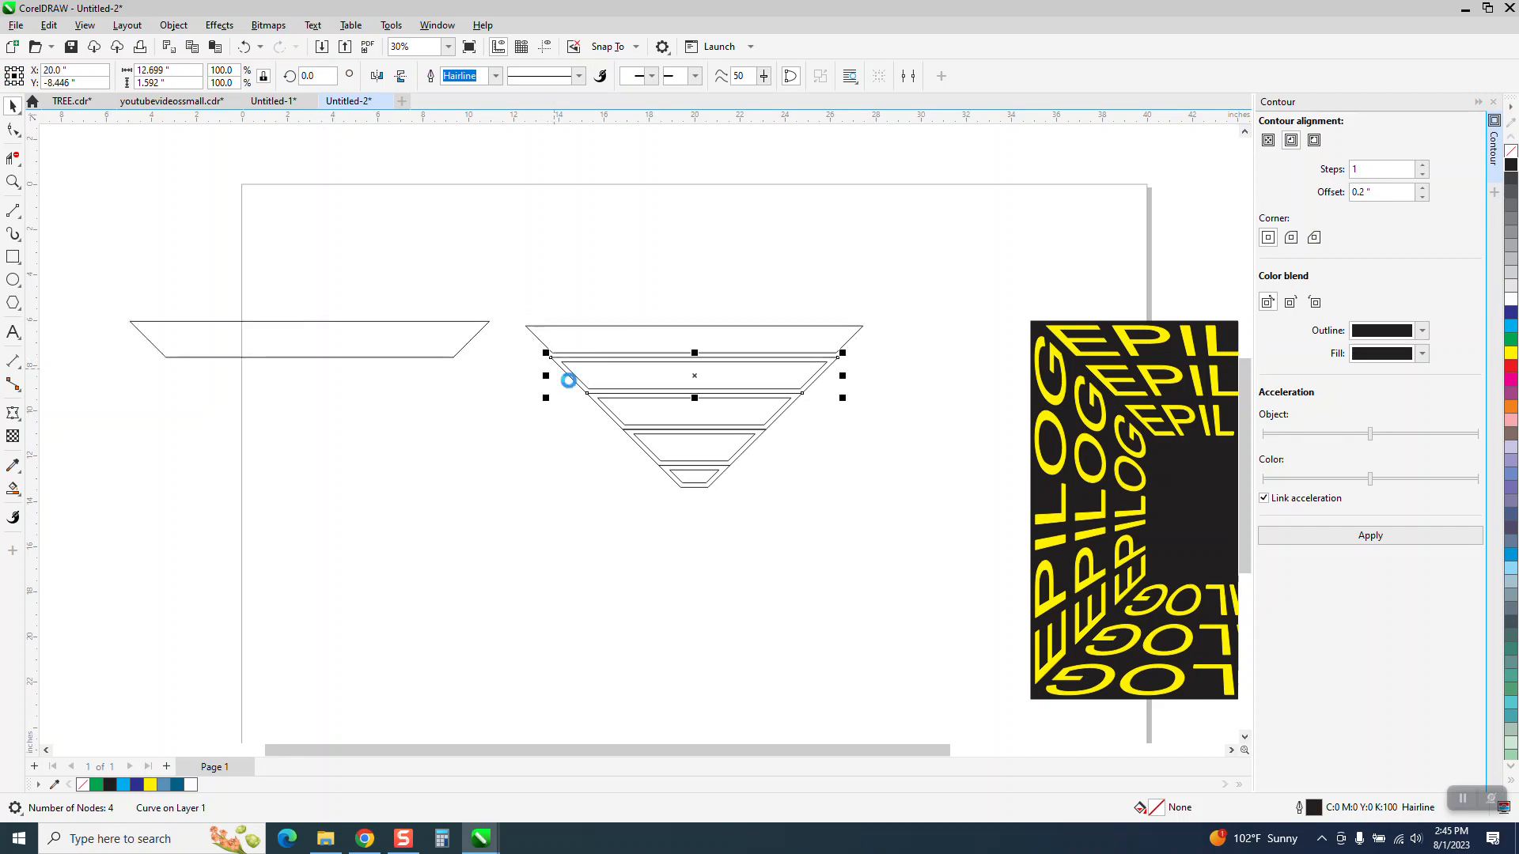
key("Left")
left_click(595, 399)
key("Left")
left_click(632, 445)
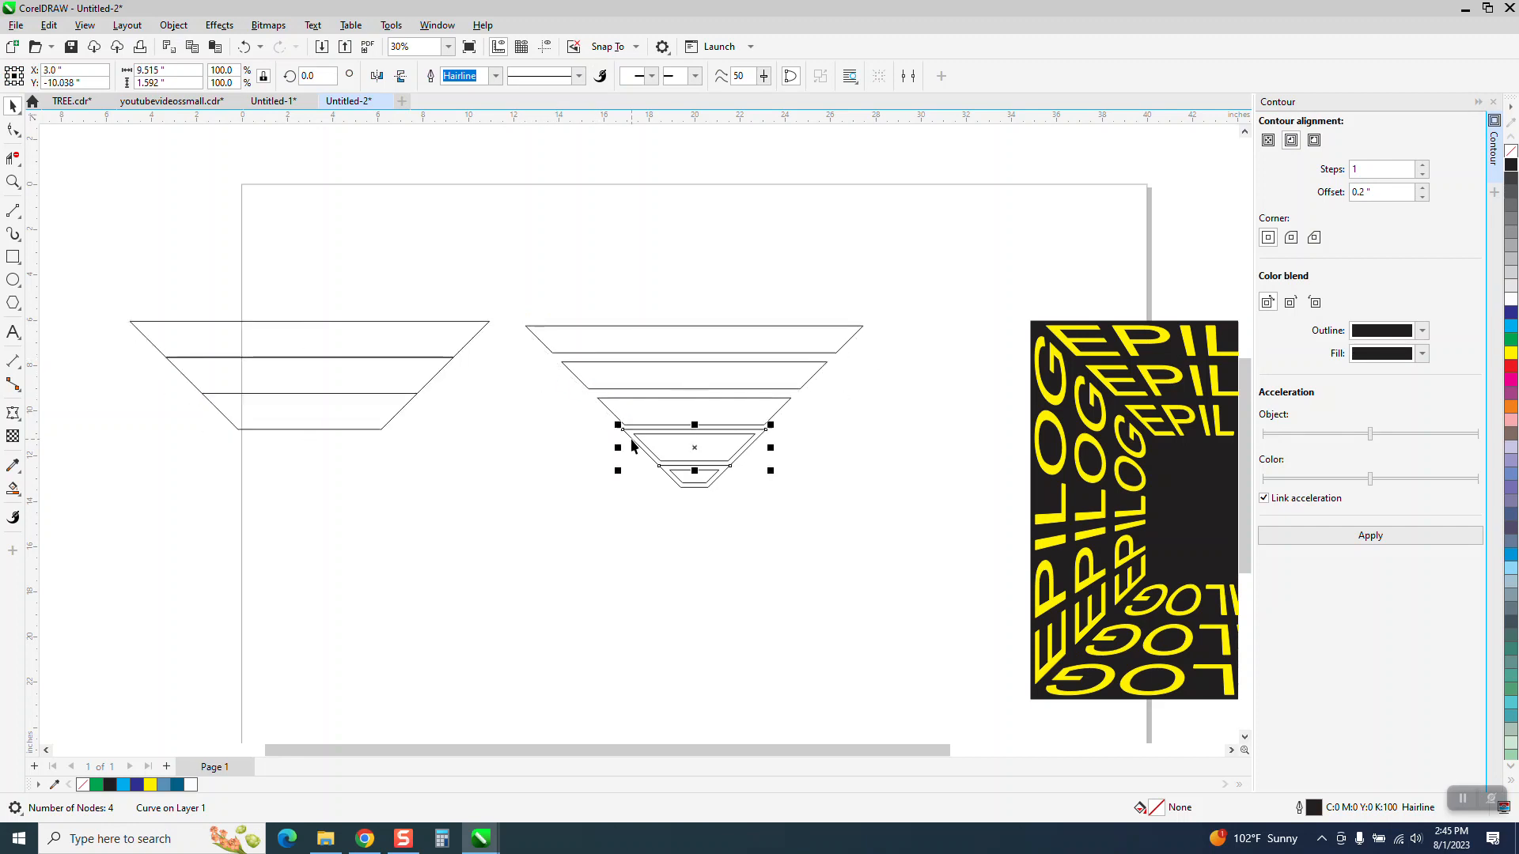
key("Left")
left_click(673, 482)
key("Left")
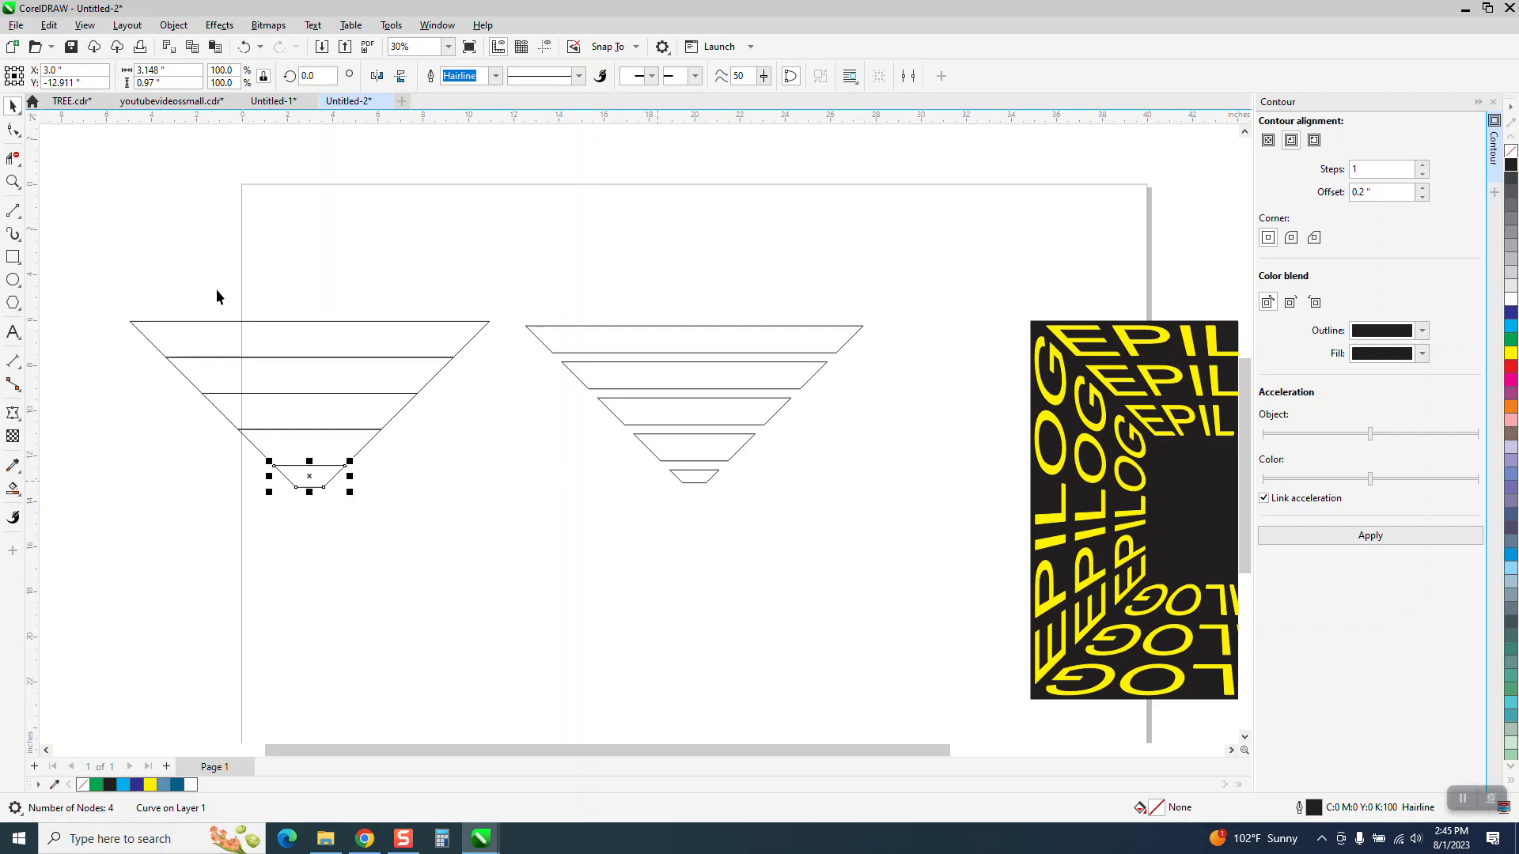
- Select the five outer trapezoids together and nudge them 17 inches up, off the page
left_click_drag(105, 245, 543, 530)
key("Up")
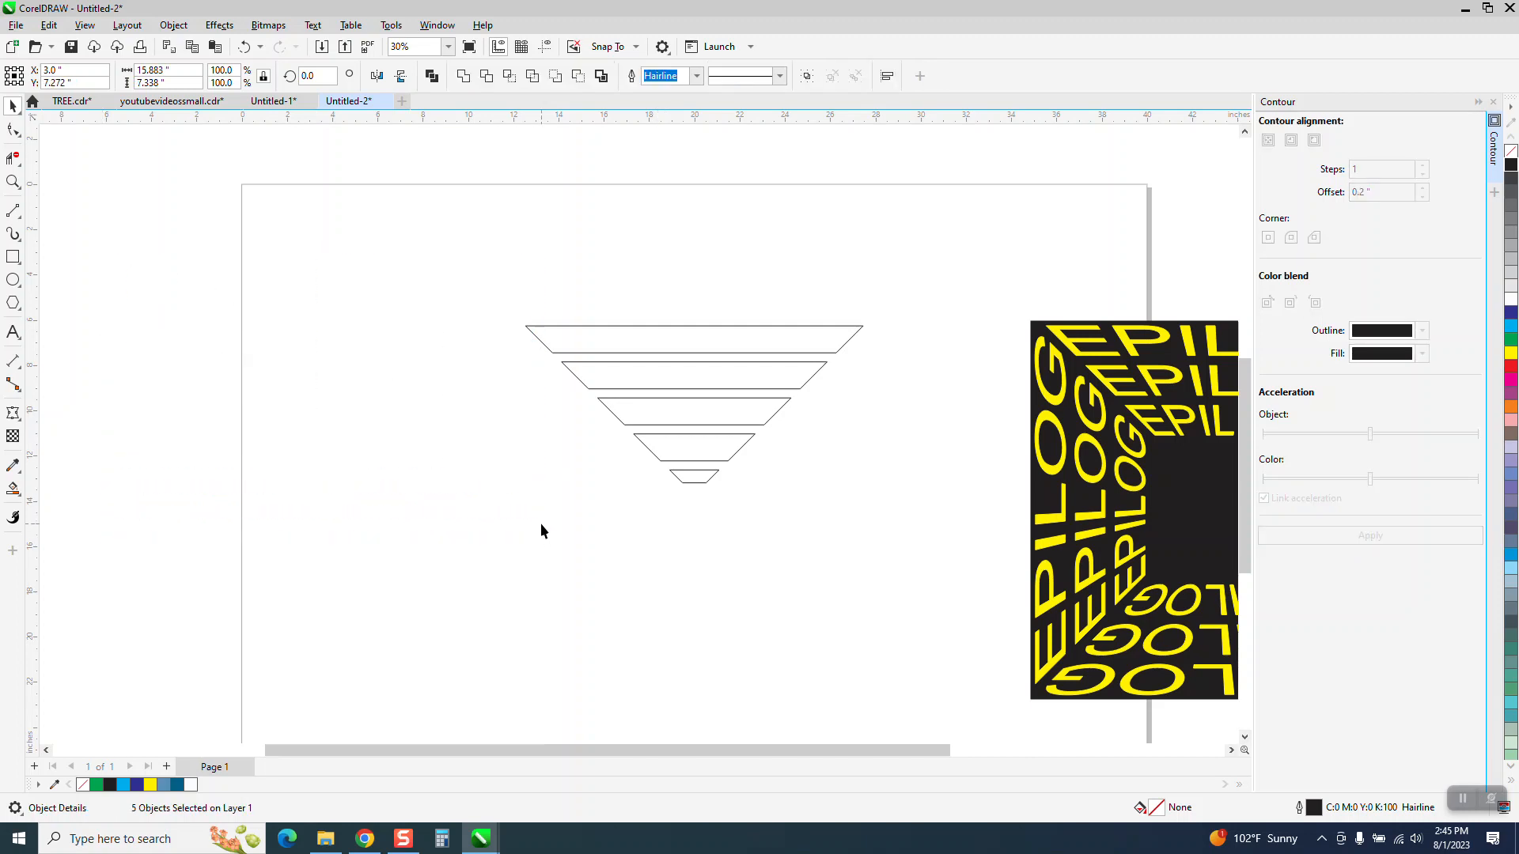
scroll(459, 459, "down", 1)
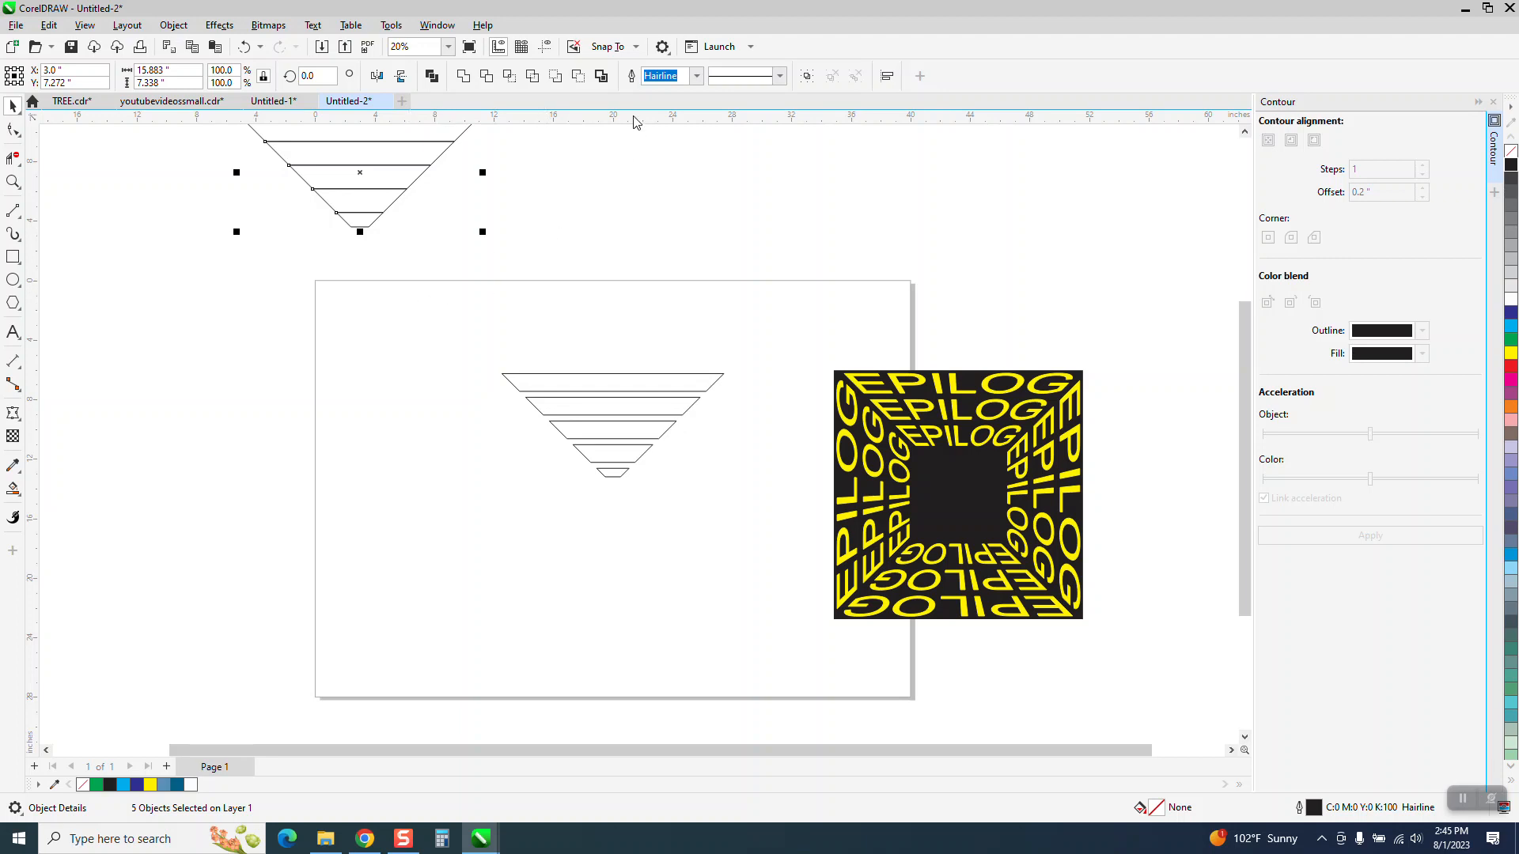
- Show the guidelines that cross at the page centre
left_click(545, 48)
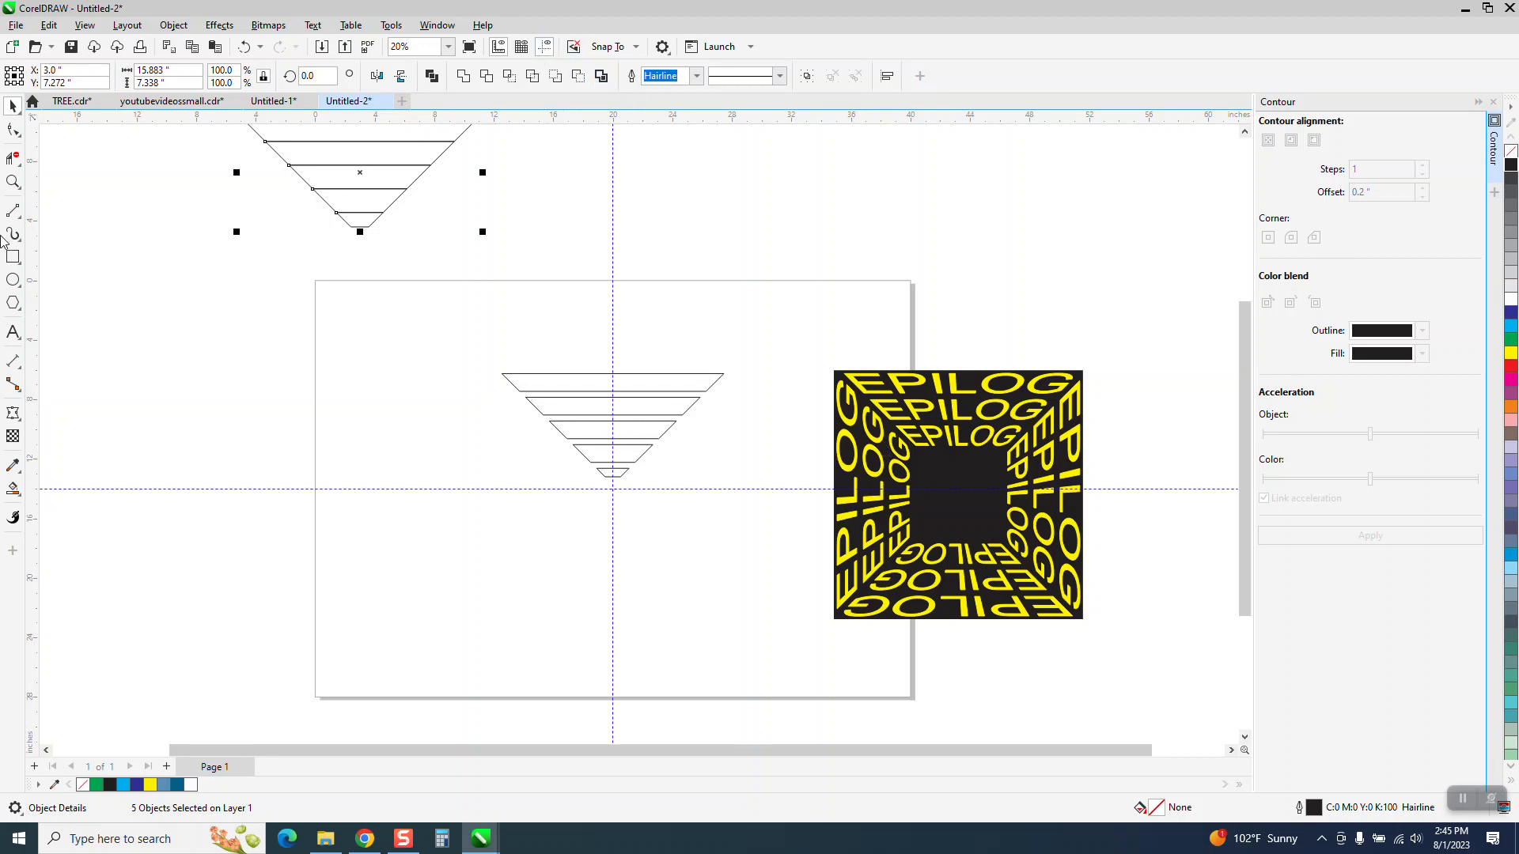
left_click(12, 182)
left_click_drag(417, 310, 974, 622)
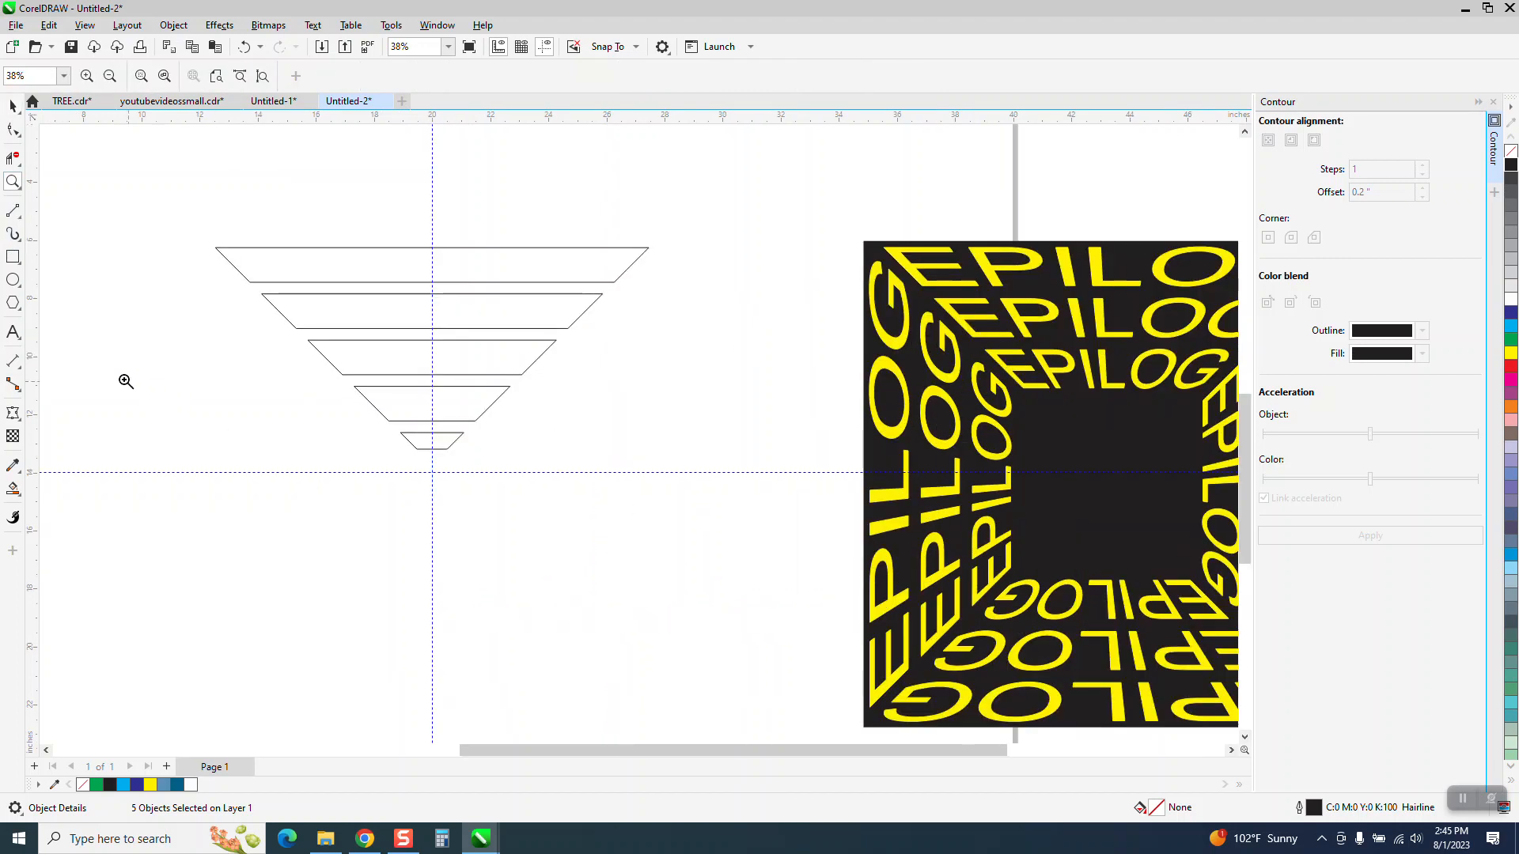
- Add the artistic text EPILOG in Arial above the uppermost inner trapezoid
left_click(13, 332)
left_click(228, 205)
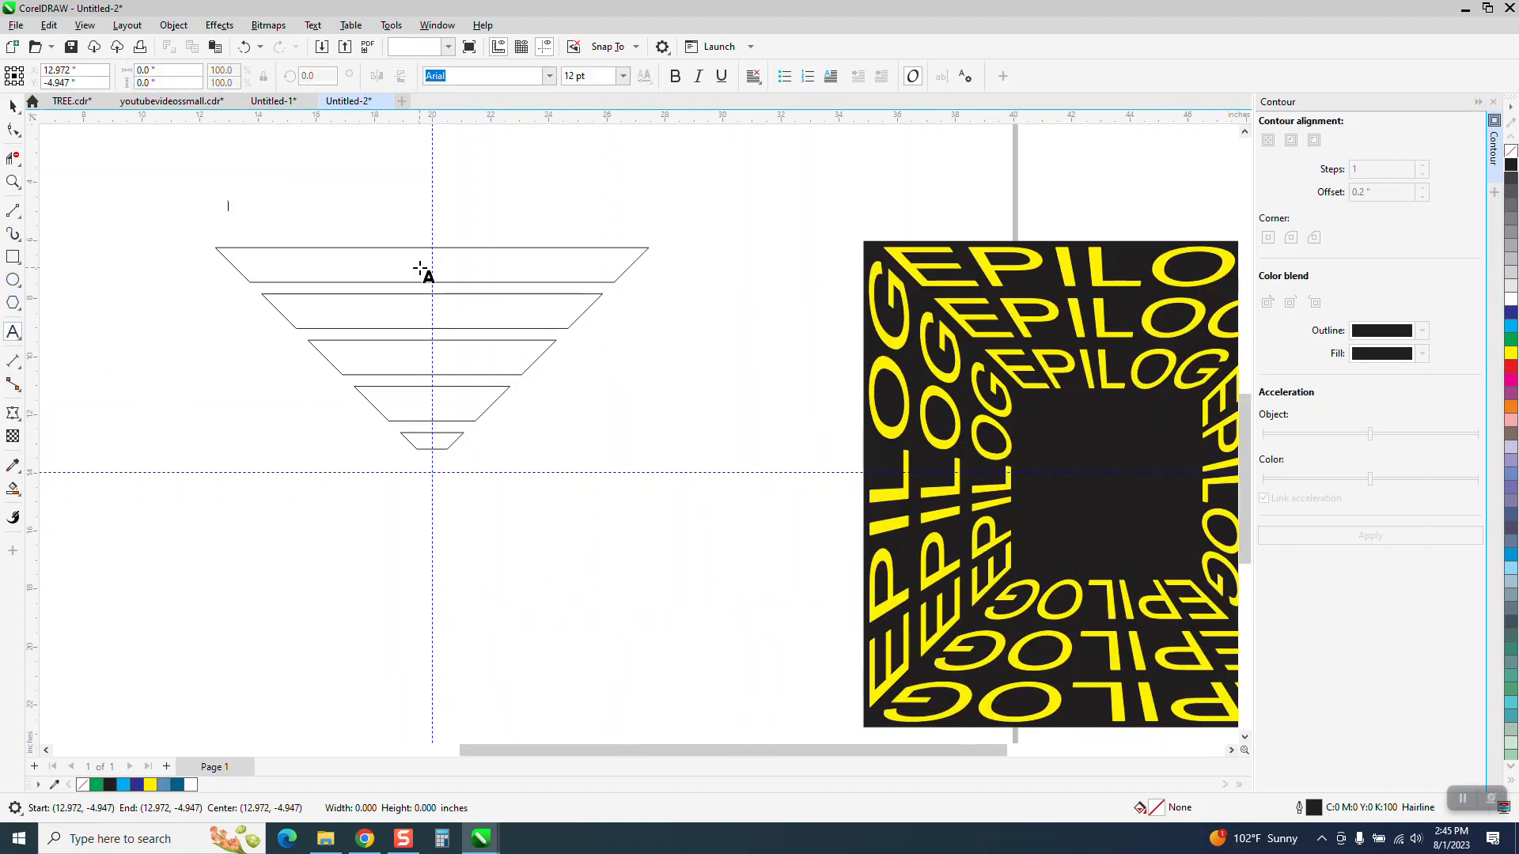
type("E")
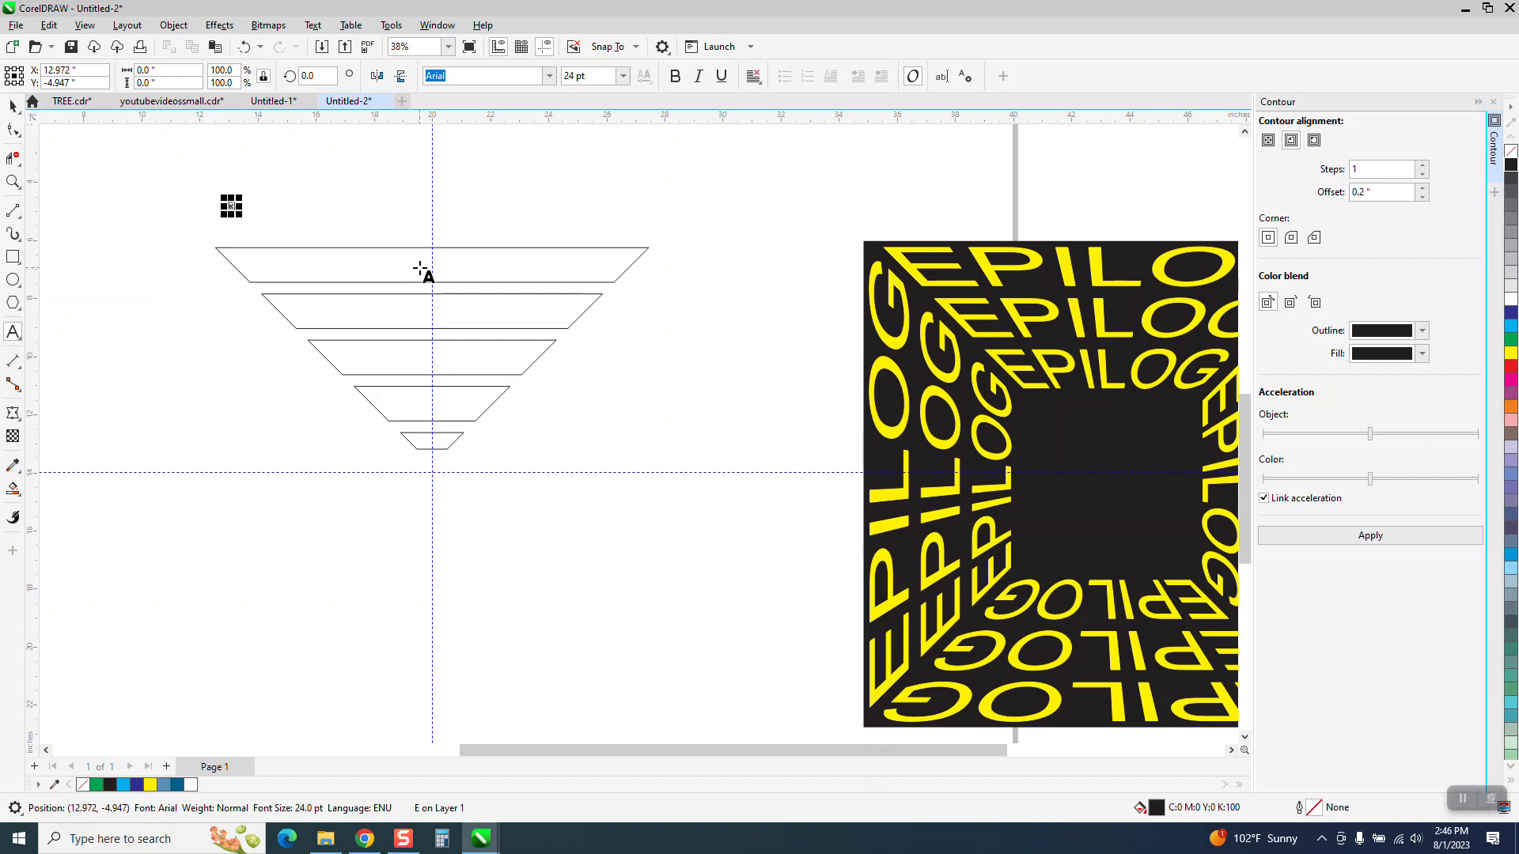
type("PILOG")
- Enlarge the EPILOG text to about 7.87 by 1.63 inches and place it above the uppermost trapezoid near the vertical guideline
left_click_drag(270, 214, 462, 255)
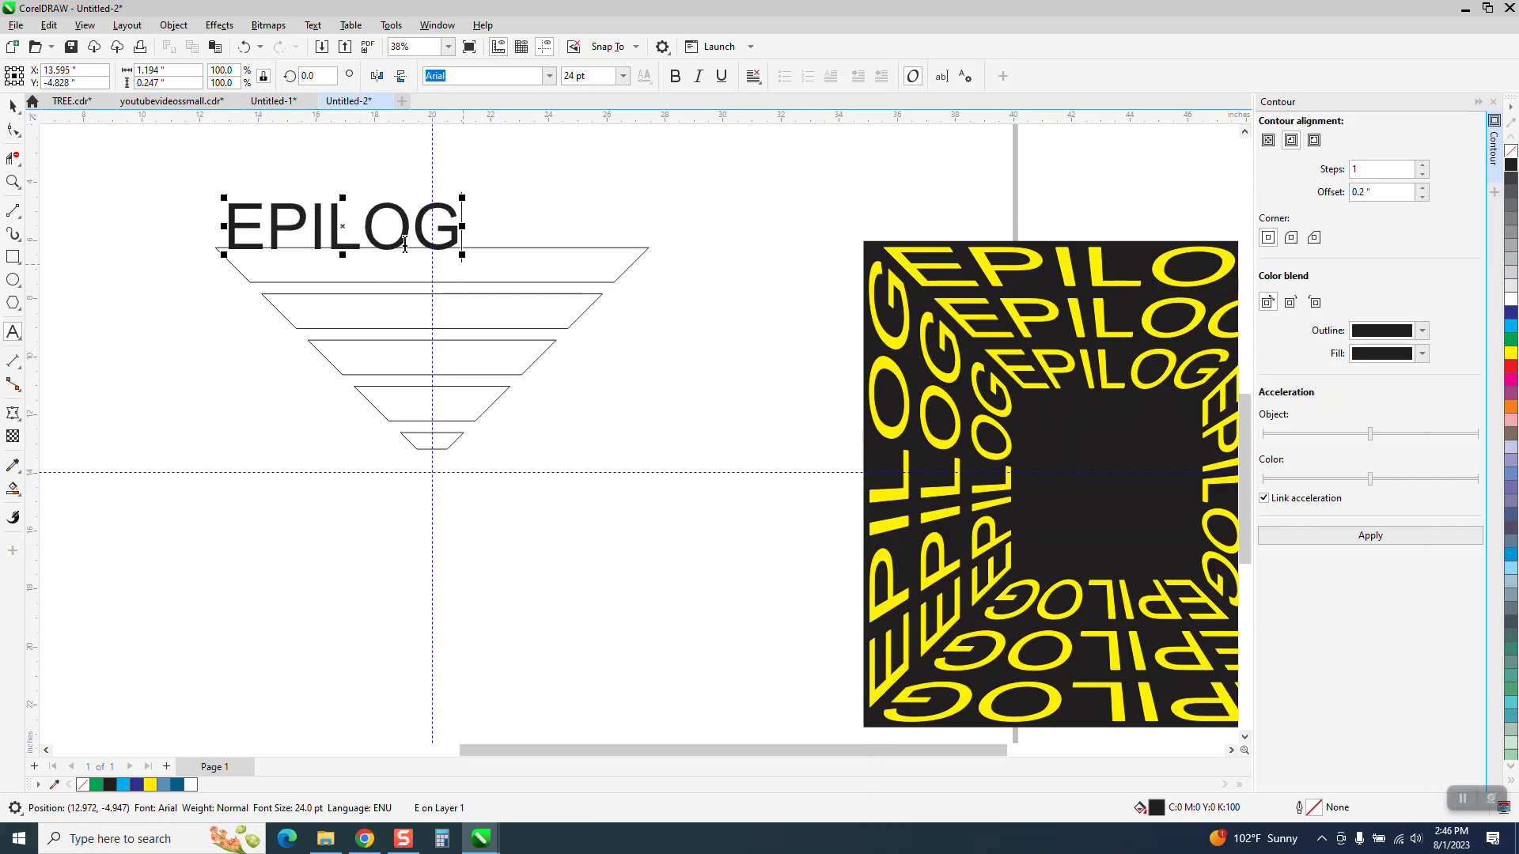
left_click_drag(344, 226, 425, 205)
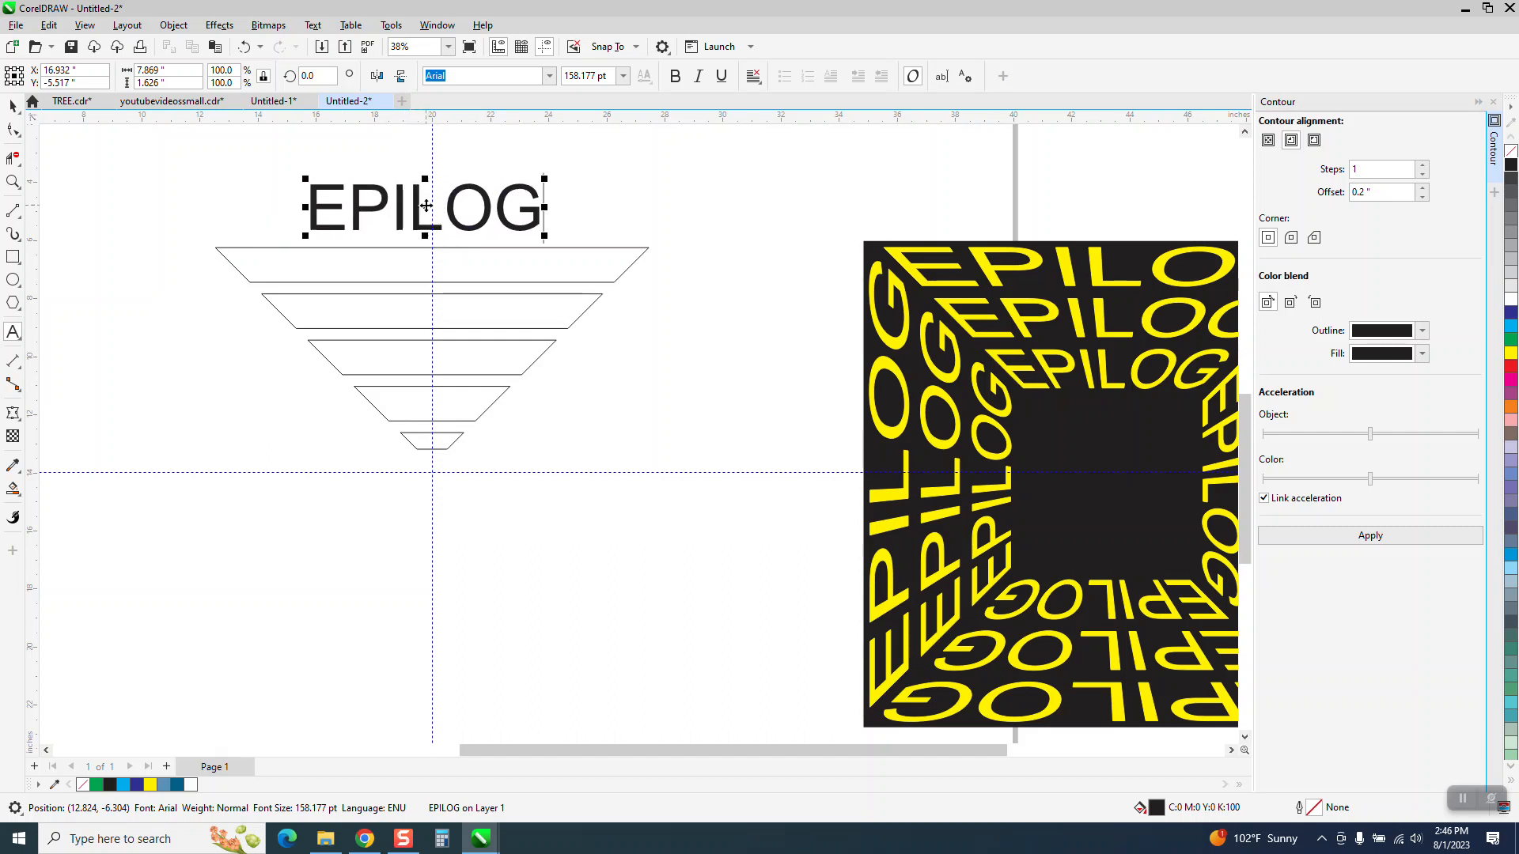
left_click(12, 105)
left_click(1493, 101)
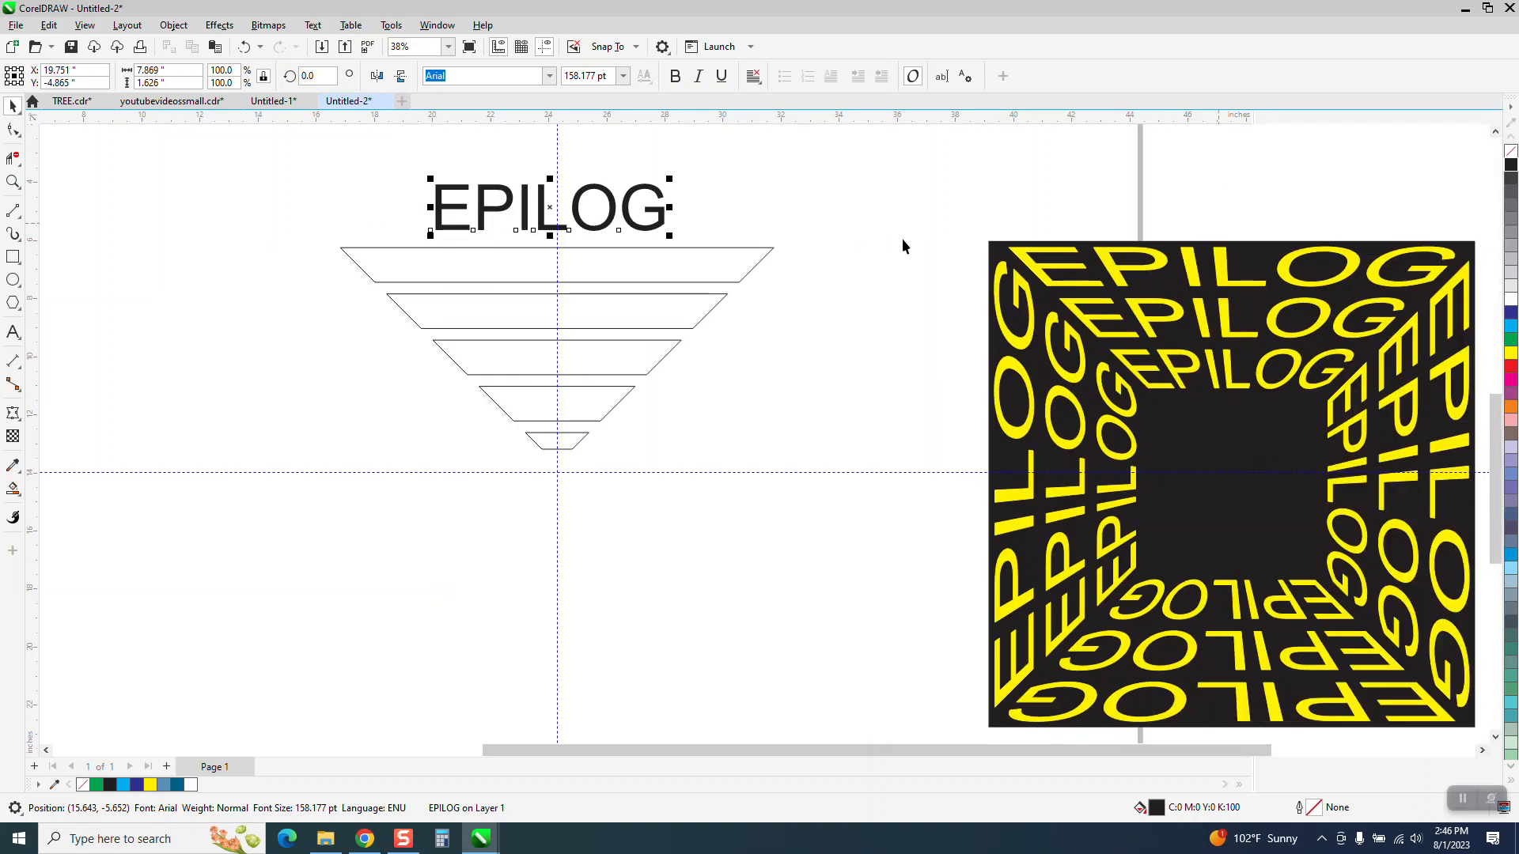
- Try to fit the EPILOG text to an Envelope created from the uppermost trapezoid, and undo it
left_click(228, 28)
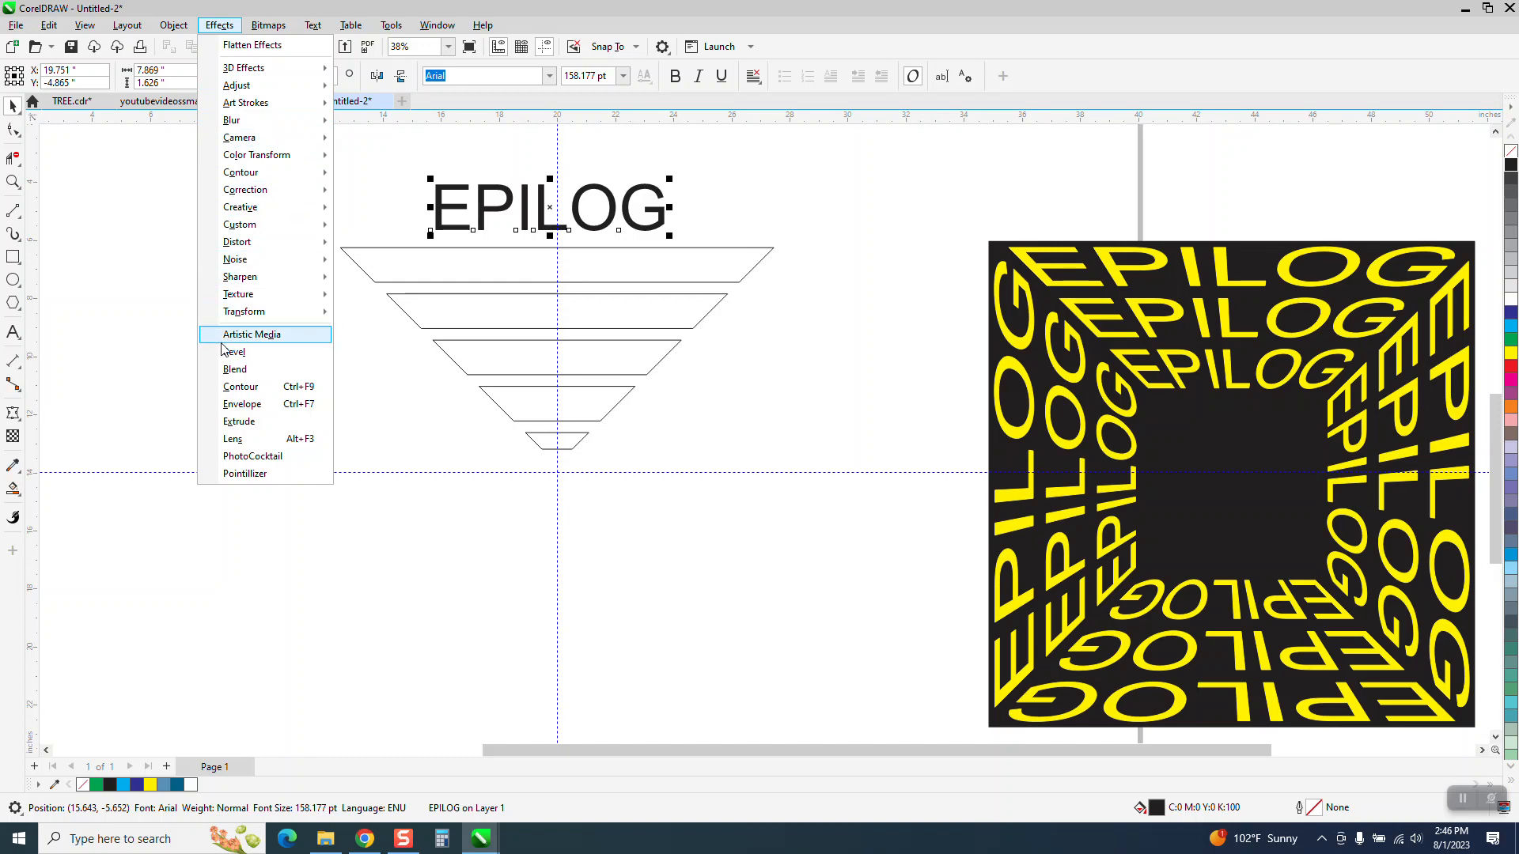
left_click(236, 402)
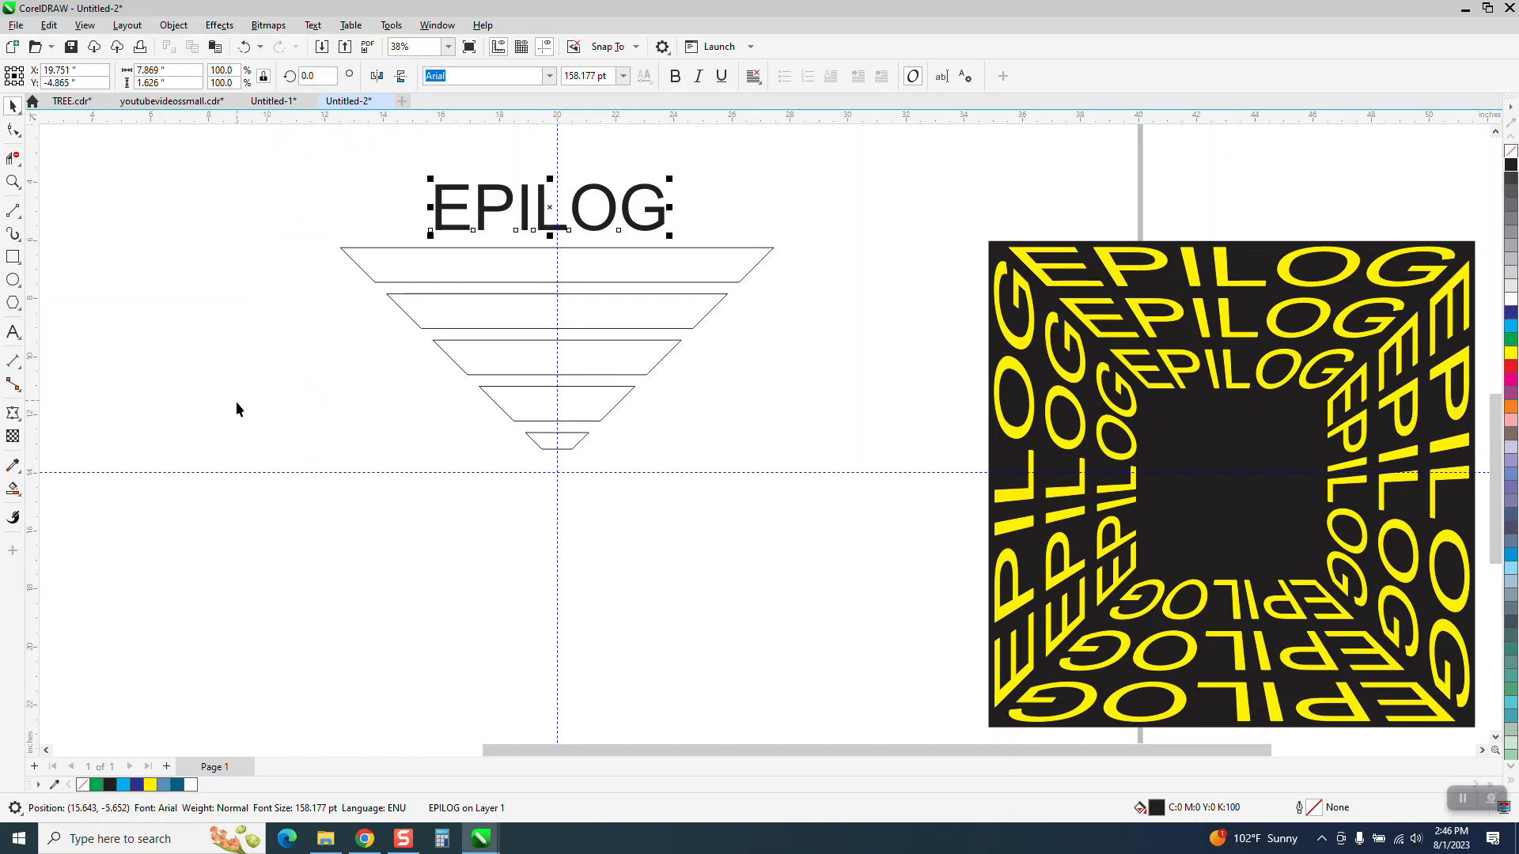
left_click(1295, 398)
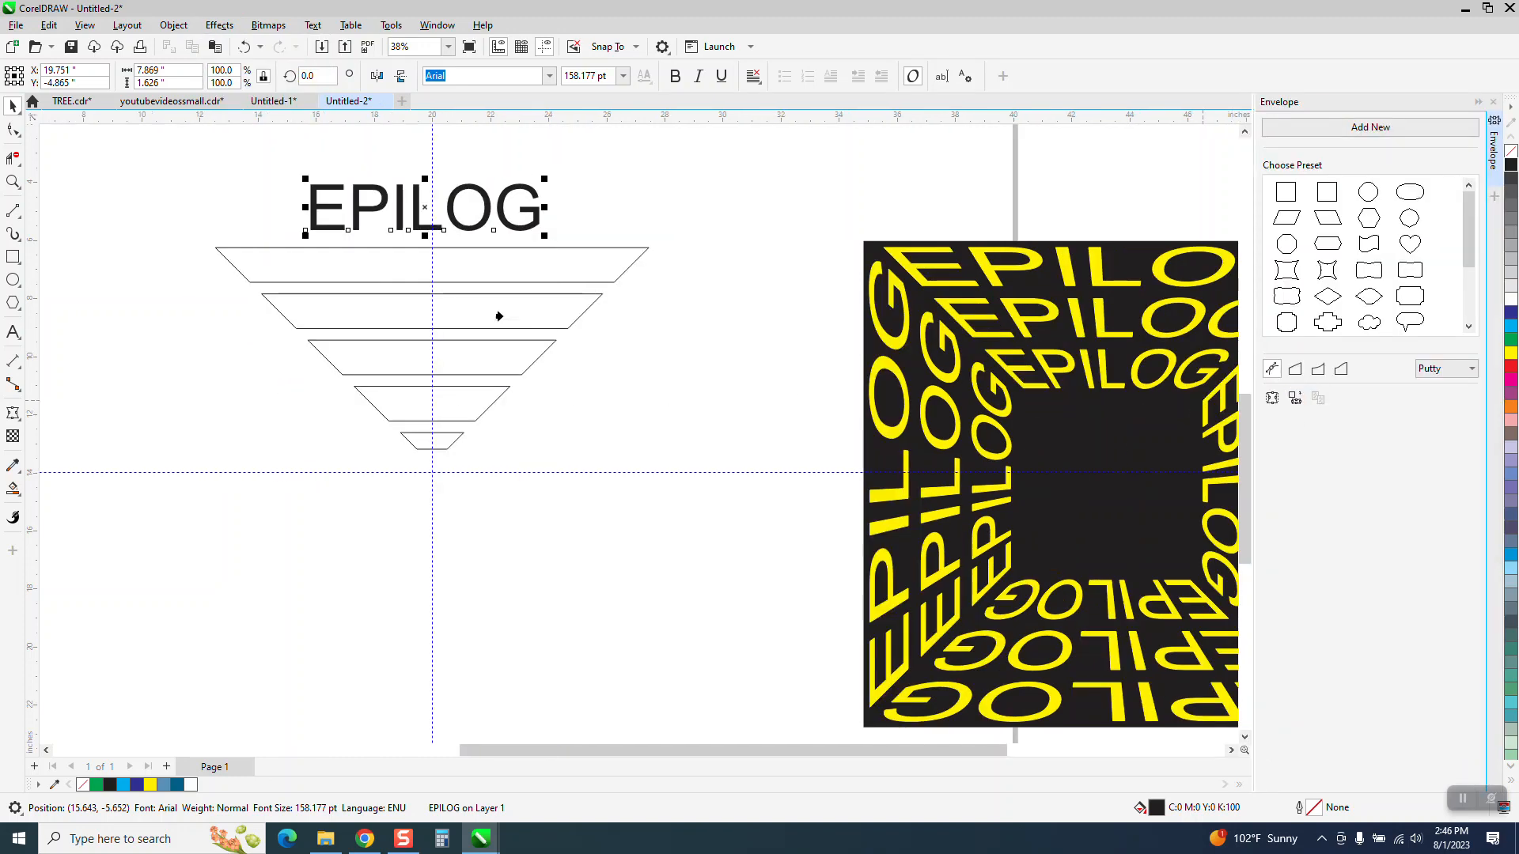
left_click(447, 273)
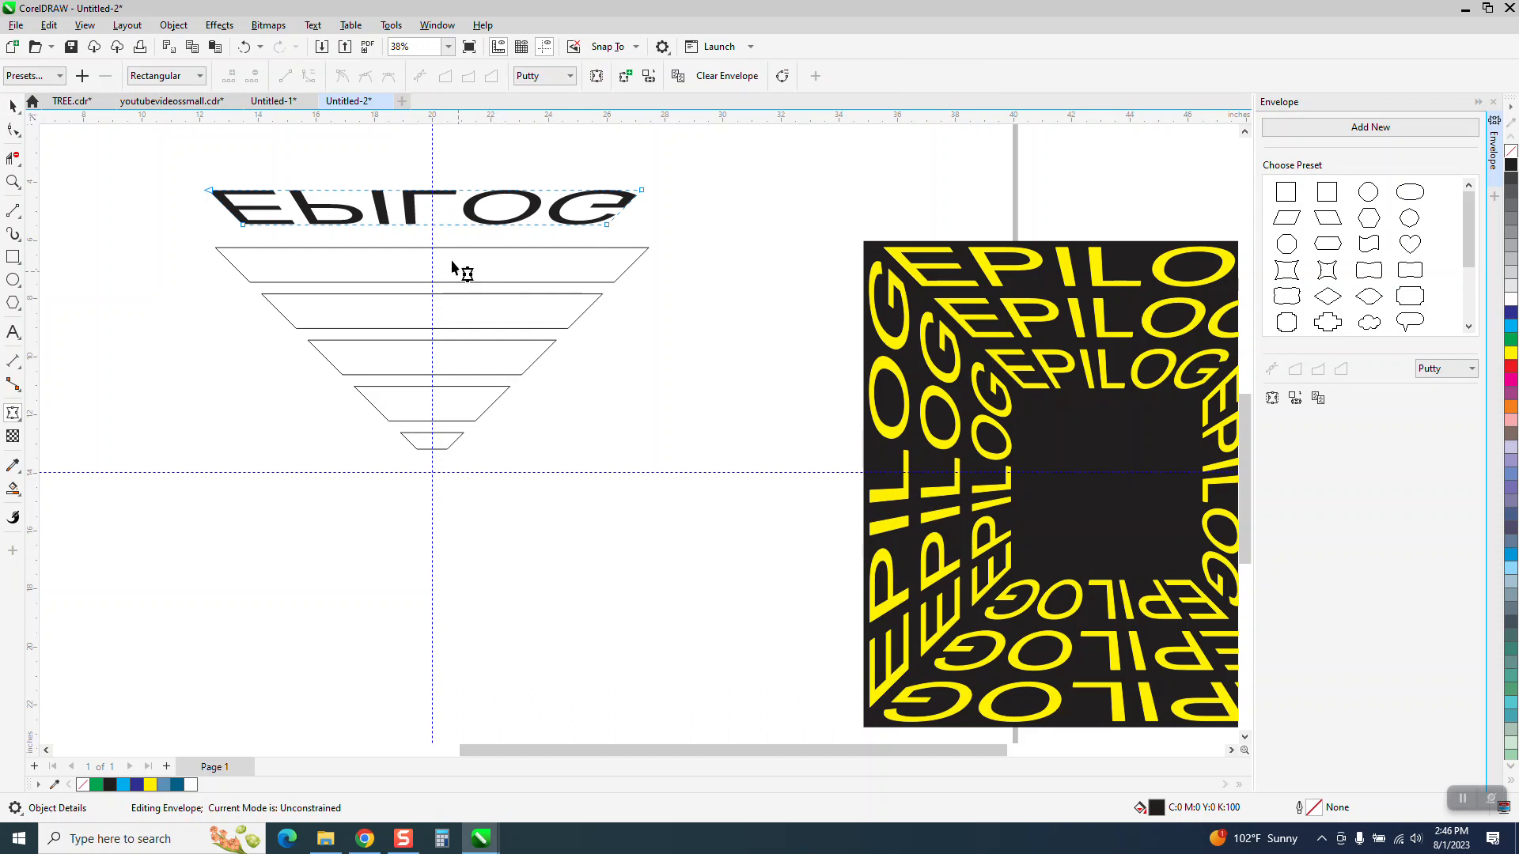
left_click(244, 46)
left_click(21, 111)
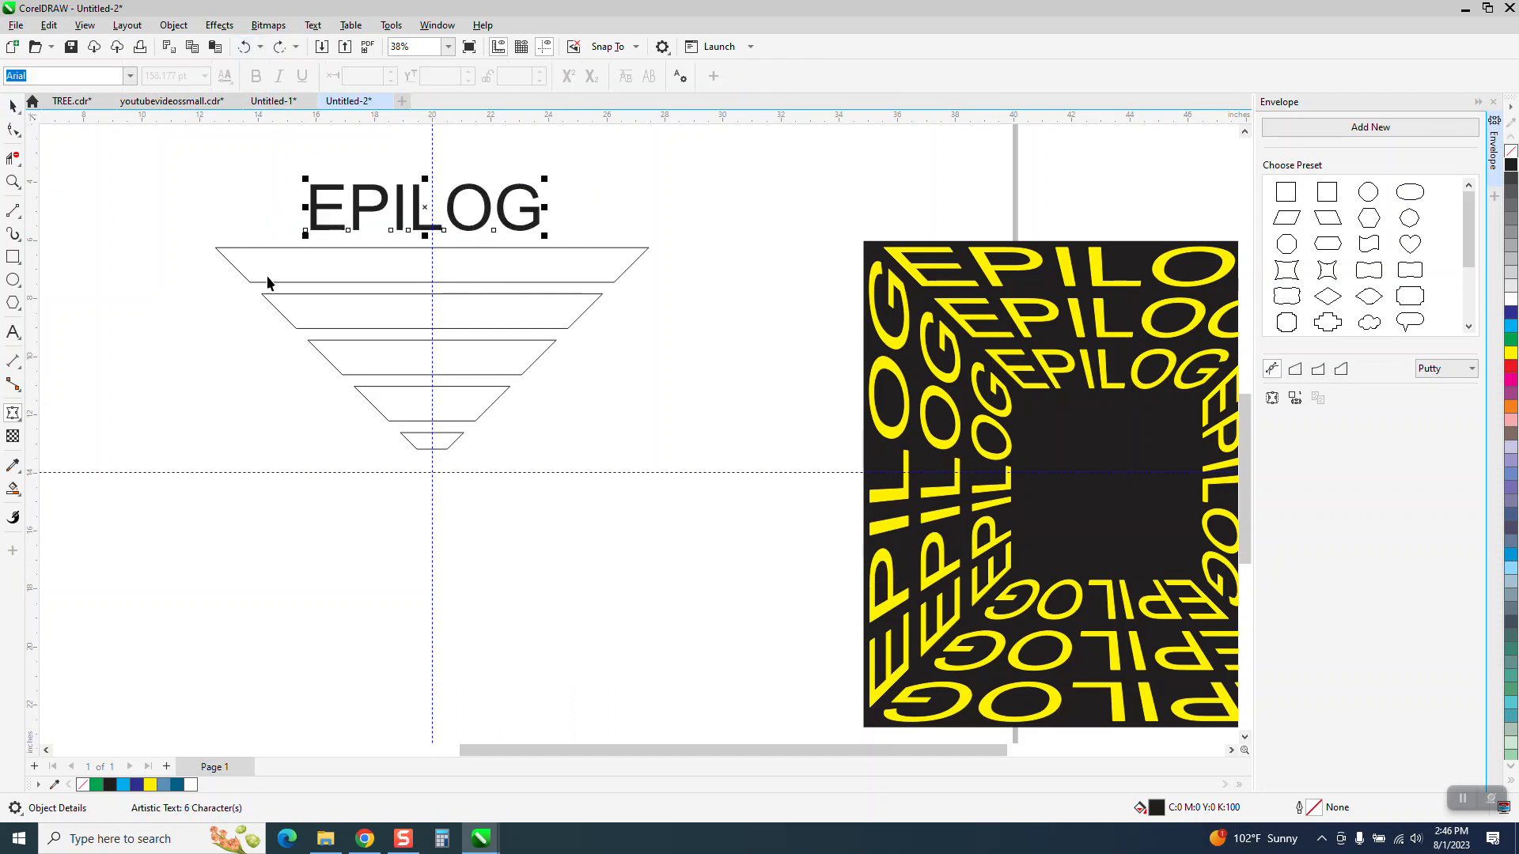
- Mirror the EPILOG text vertically
scroll(574, 410, "down", 2)
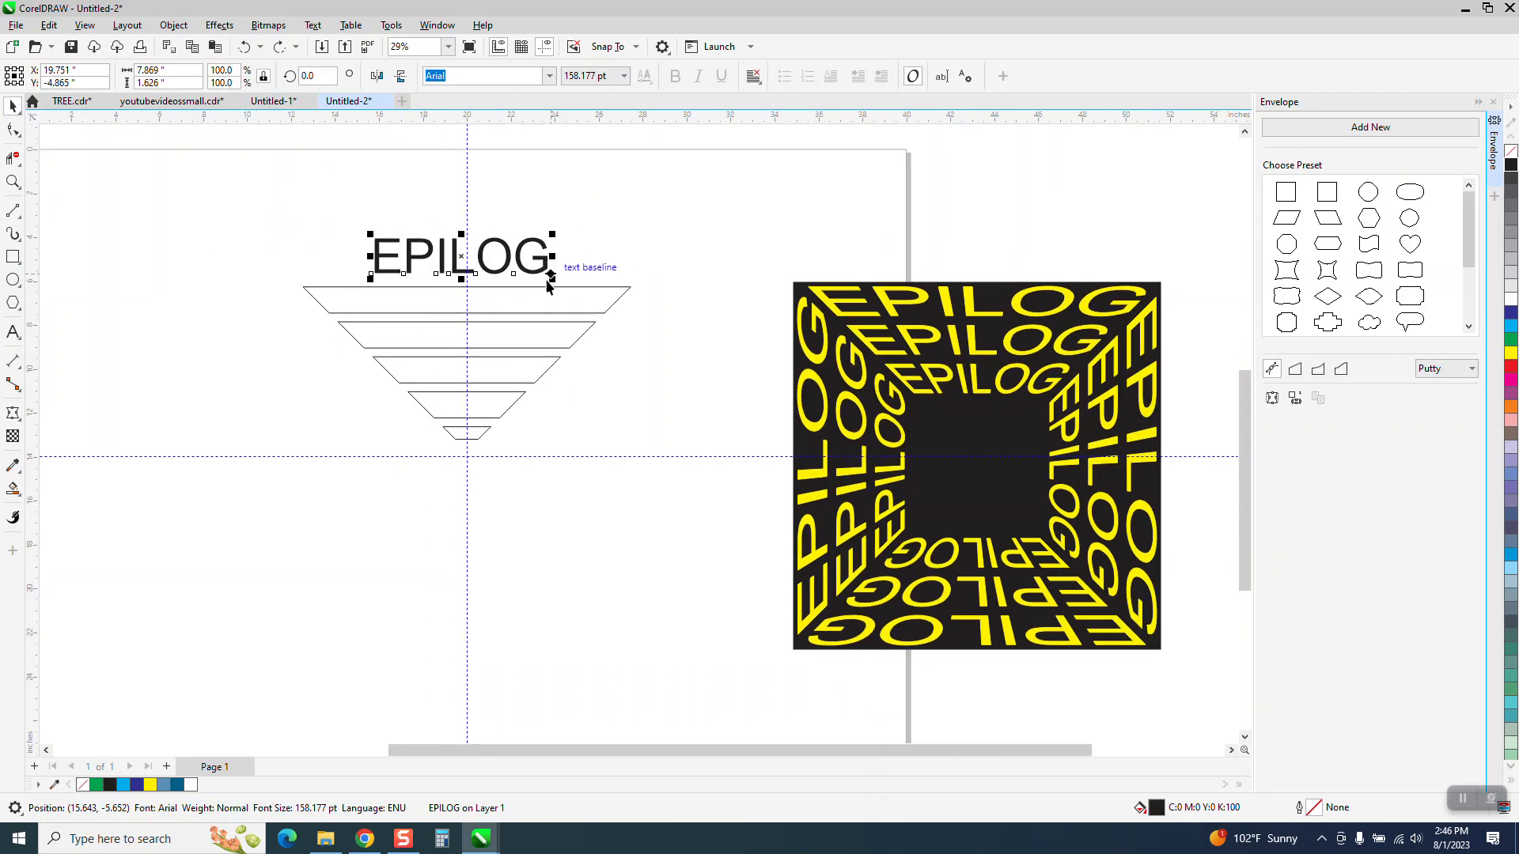
left_click(401, 78)
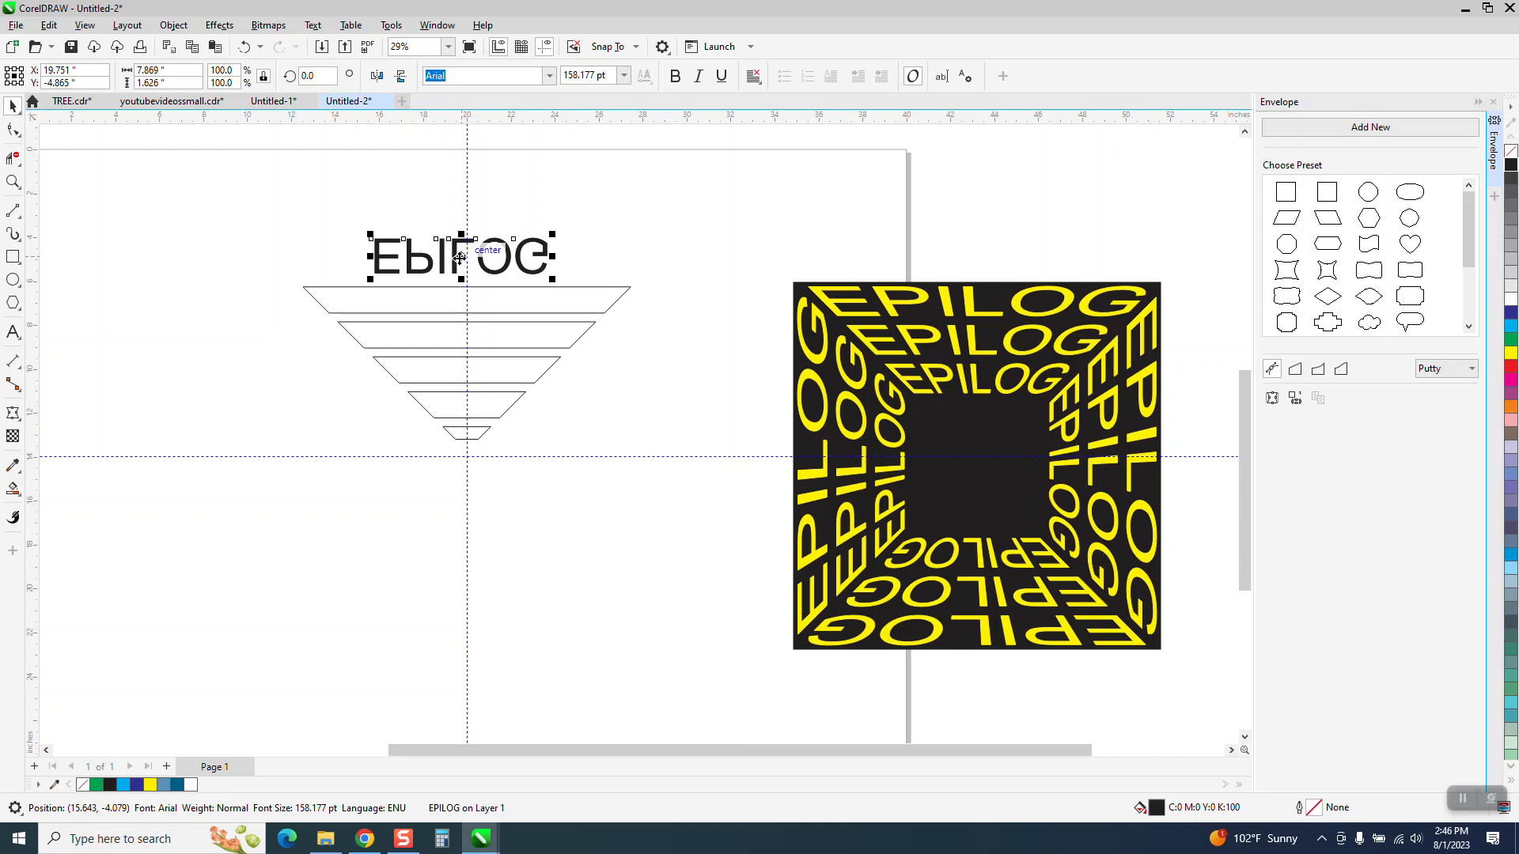
- Duplicate the flipped EPILOG text about 9.1 inches right and 1.7 inches up, and repeat that duplication for further copies
left_click_drag(466, 260, 666, 223)
right_click(666, 223)
key("ctrl+r")
key("ctrl+r")
key("ctrl+r")
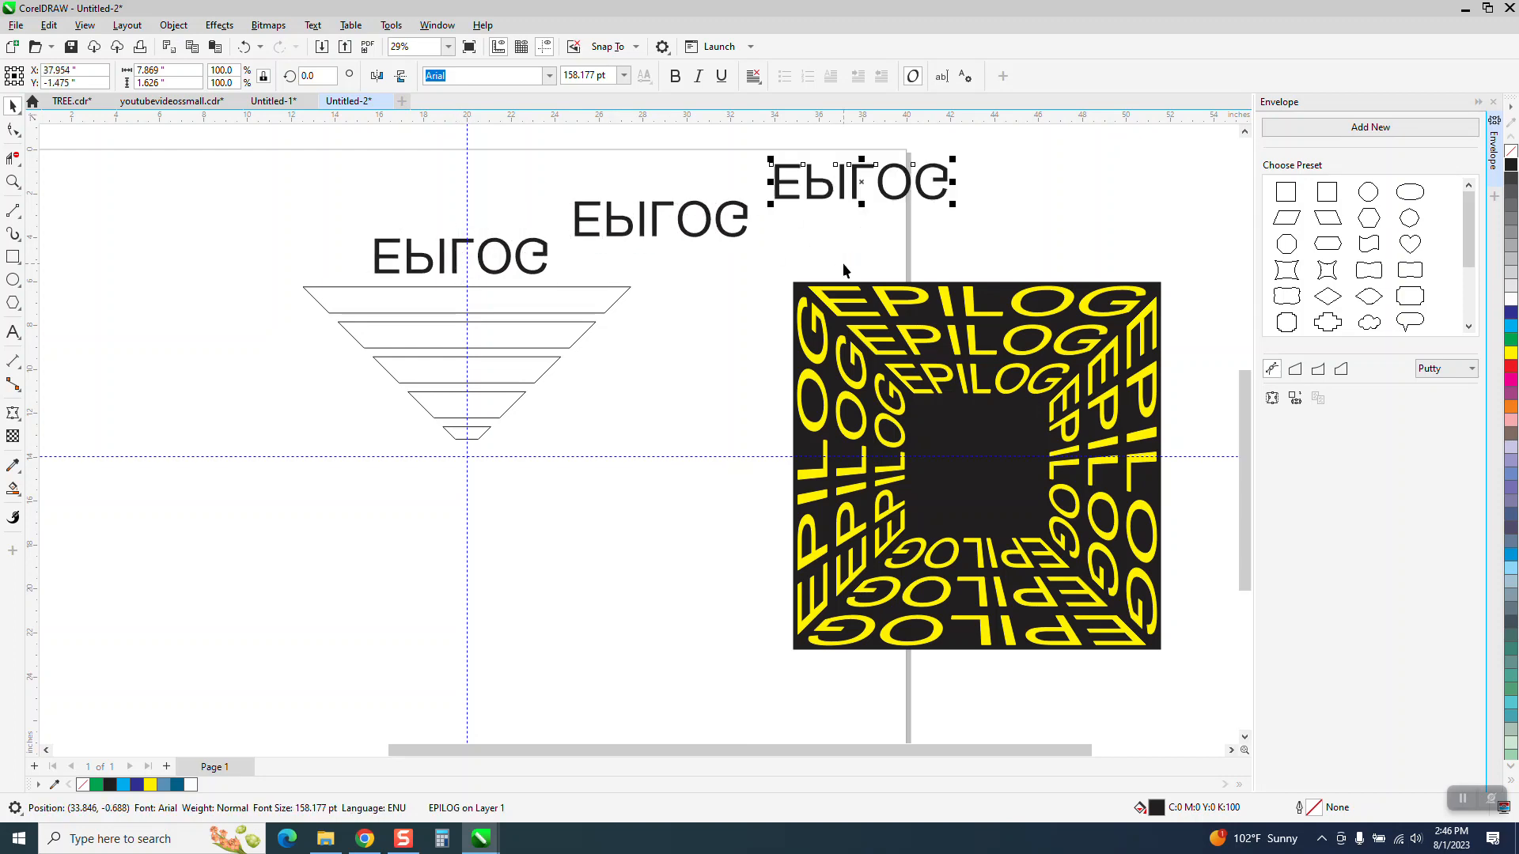
- Align all five flipped EPILOG copies on a common vertical centre line so they stack above the trapezoids
scroll(792, 333, "down", 1)
scroll(794, 333, "down", 1)
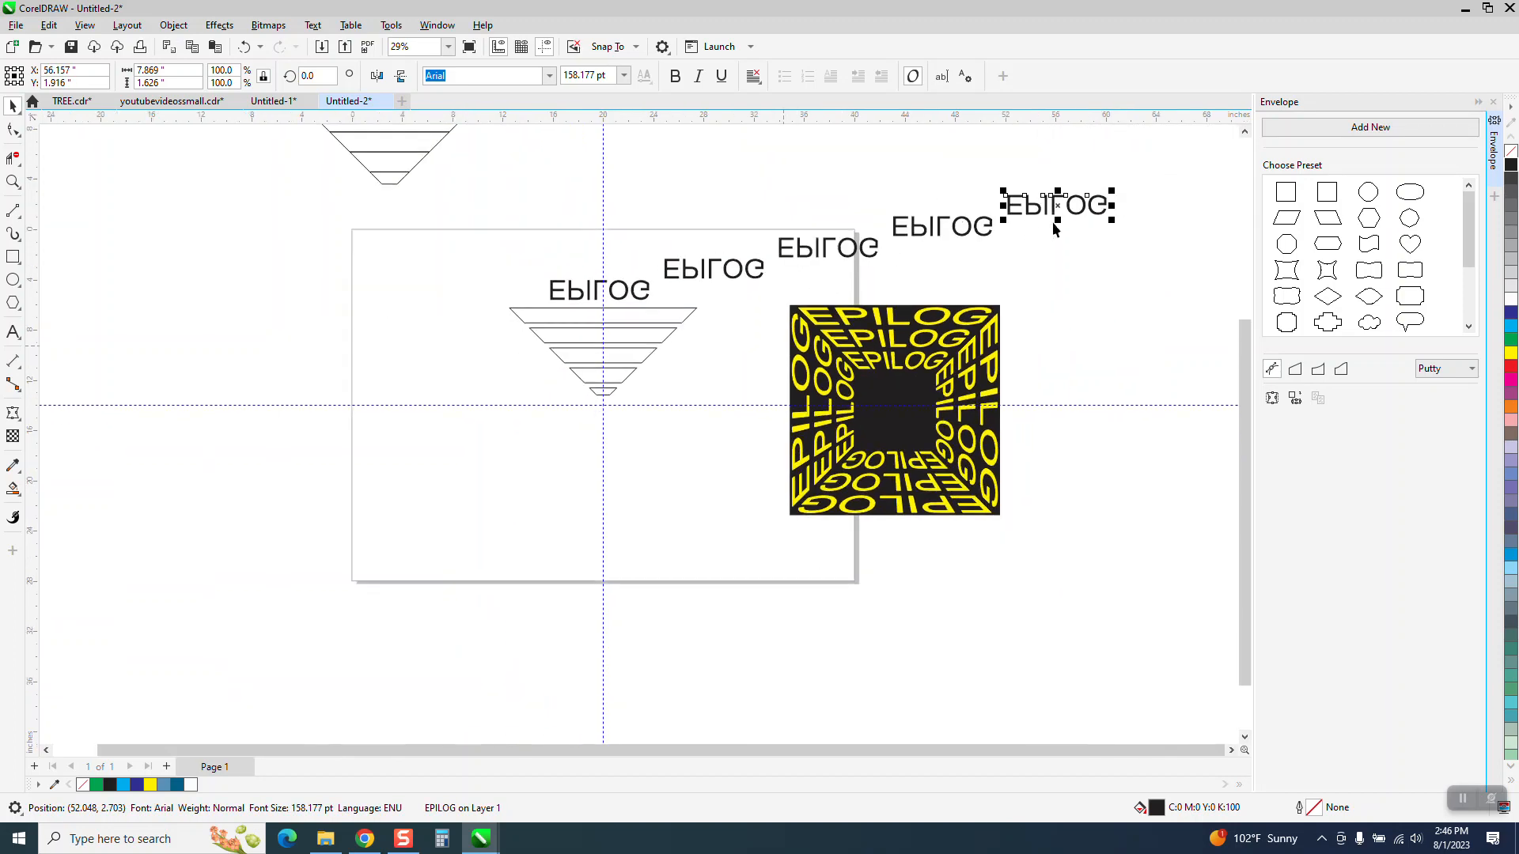
left_click_drag(942, 264, 507, 317)
key("c")
left_click(712, 271)
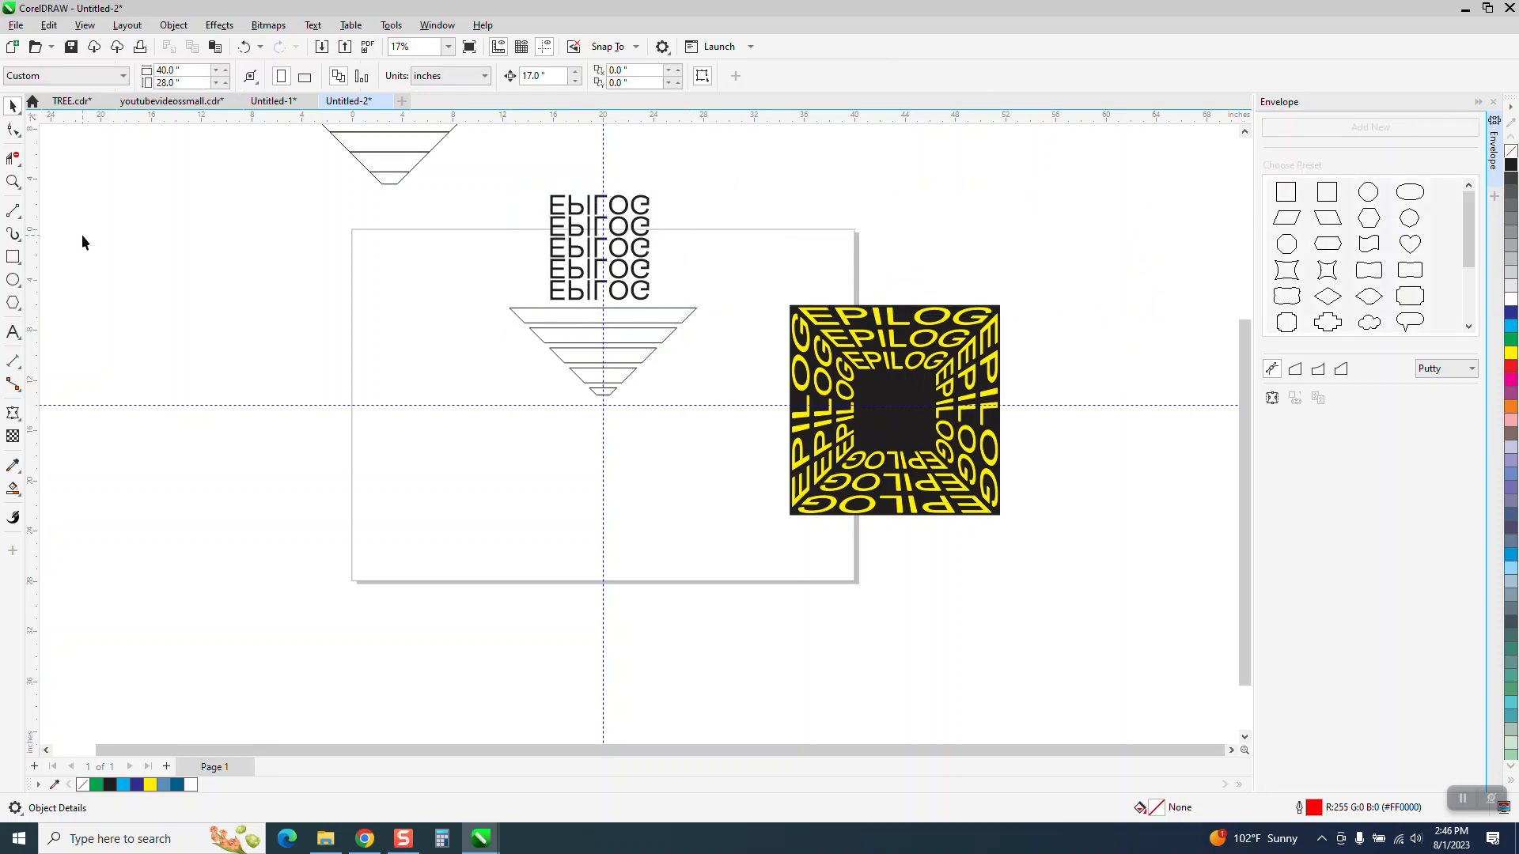
- Fit the lowest flipped EPILOG copy to an envelope created from the uppermost trapezoid, and centre the text on that trapezoid both ways
left_click(13, 182)
left_click_drag(442, 187, 862, 486)
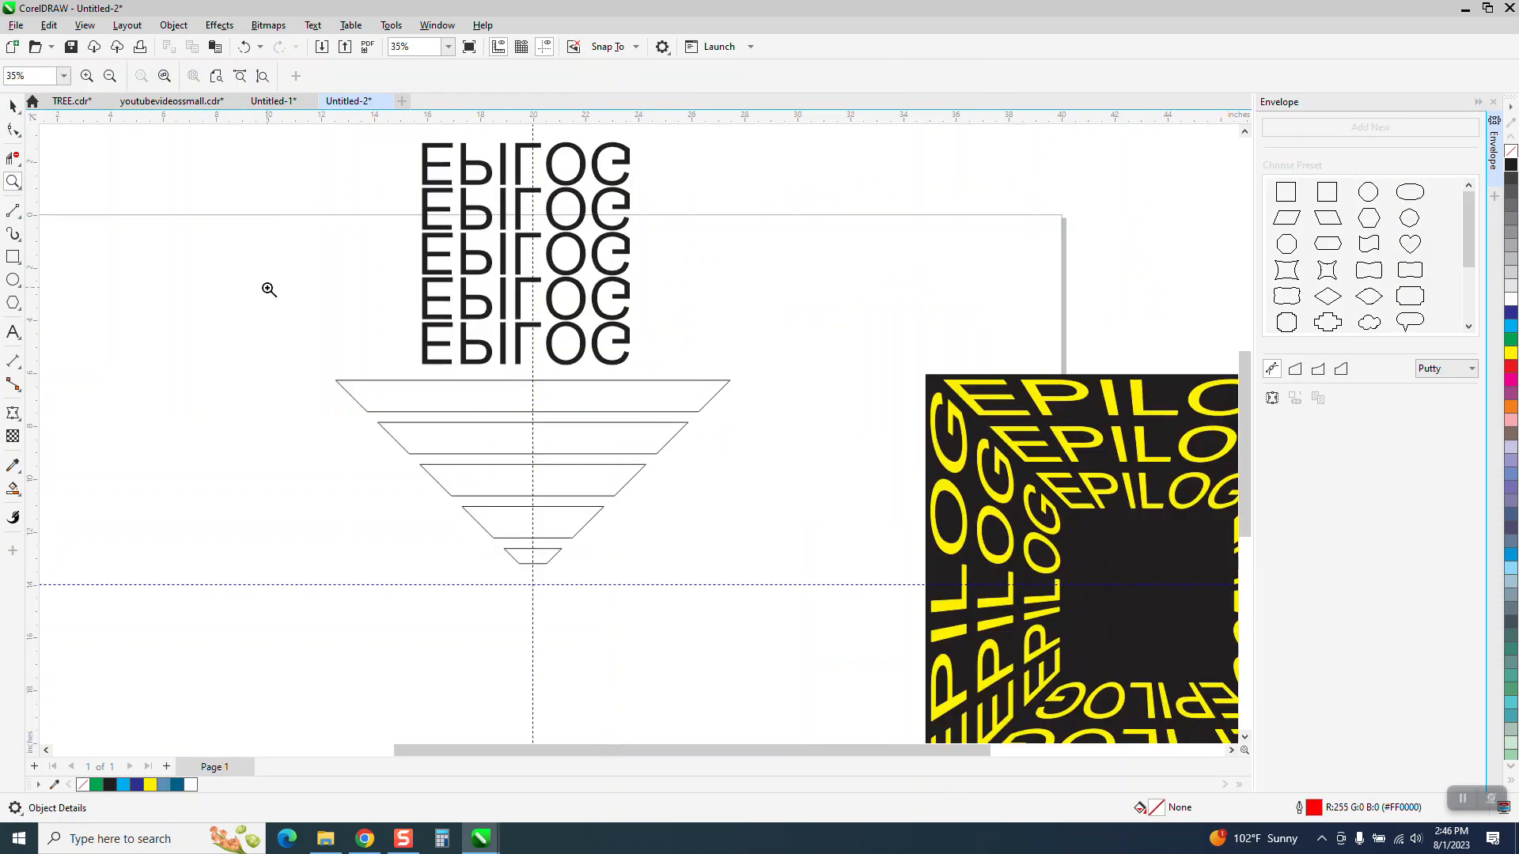
left_click(12, 105)
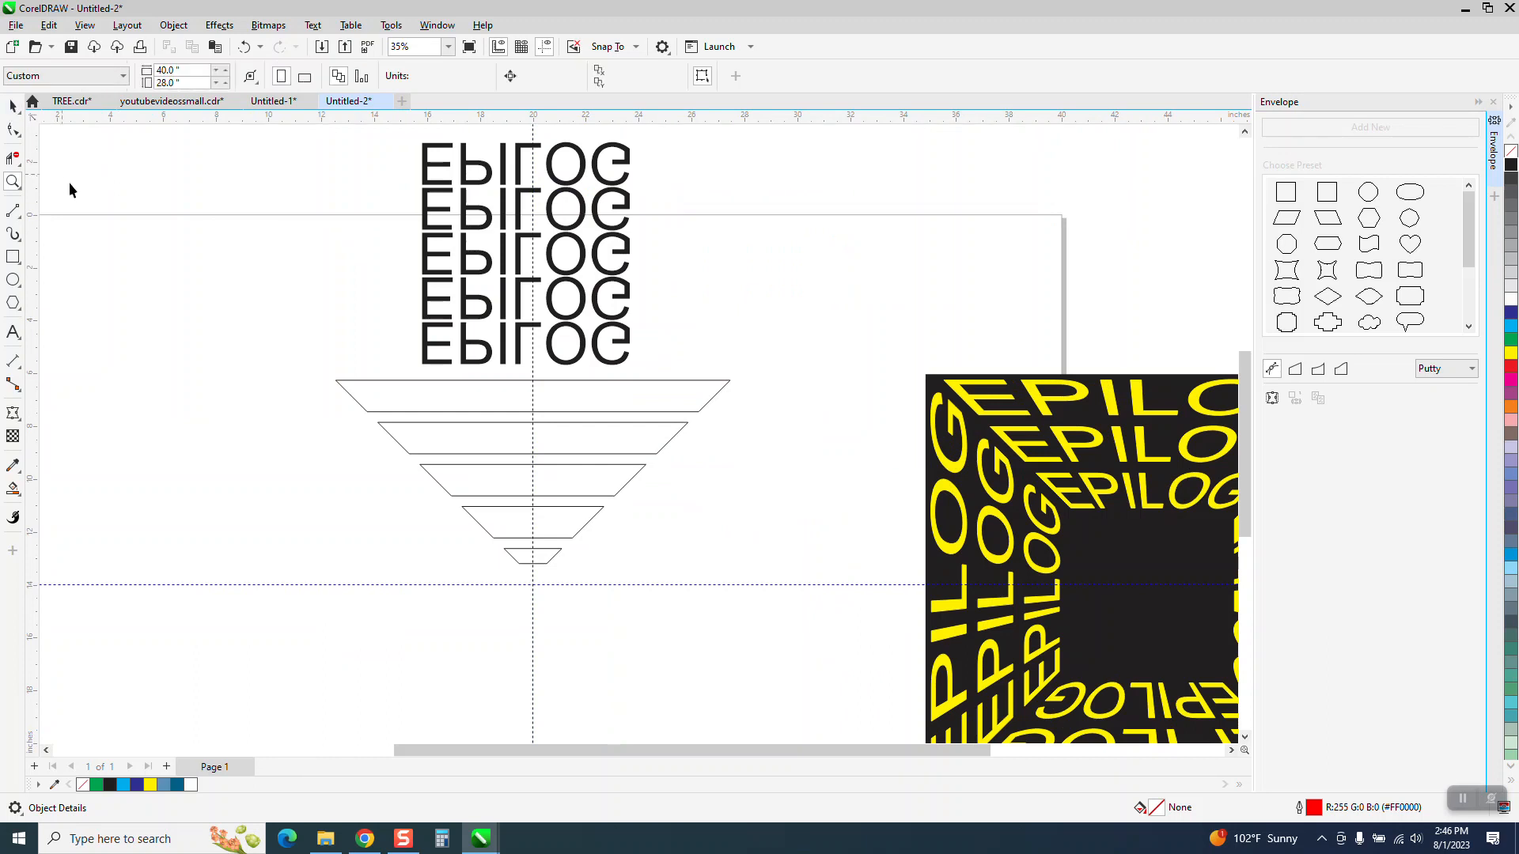
left_click(518, 354)
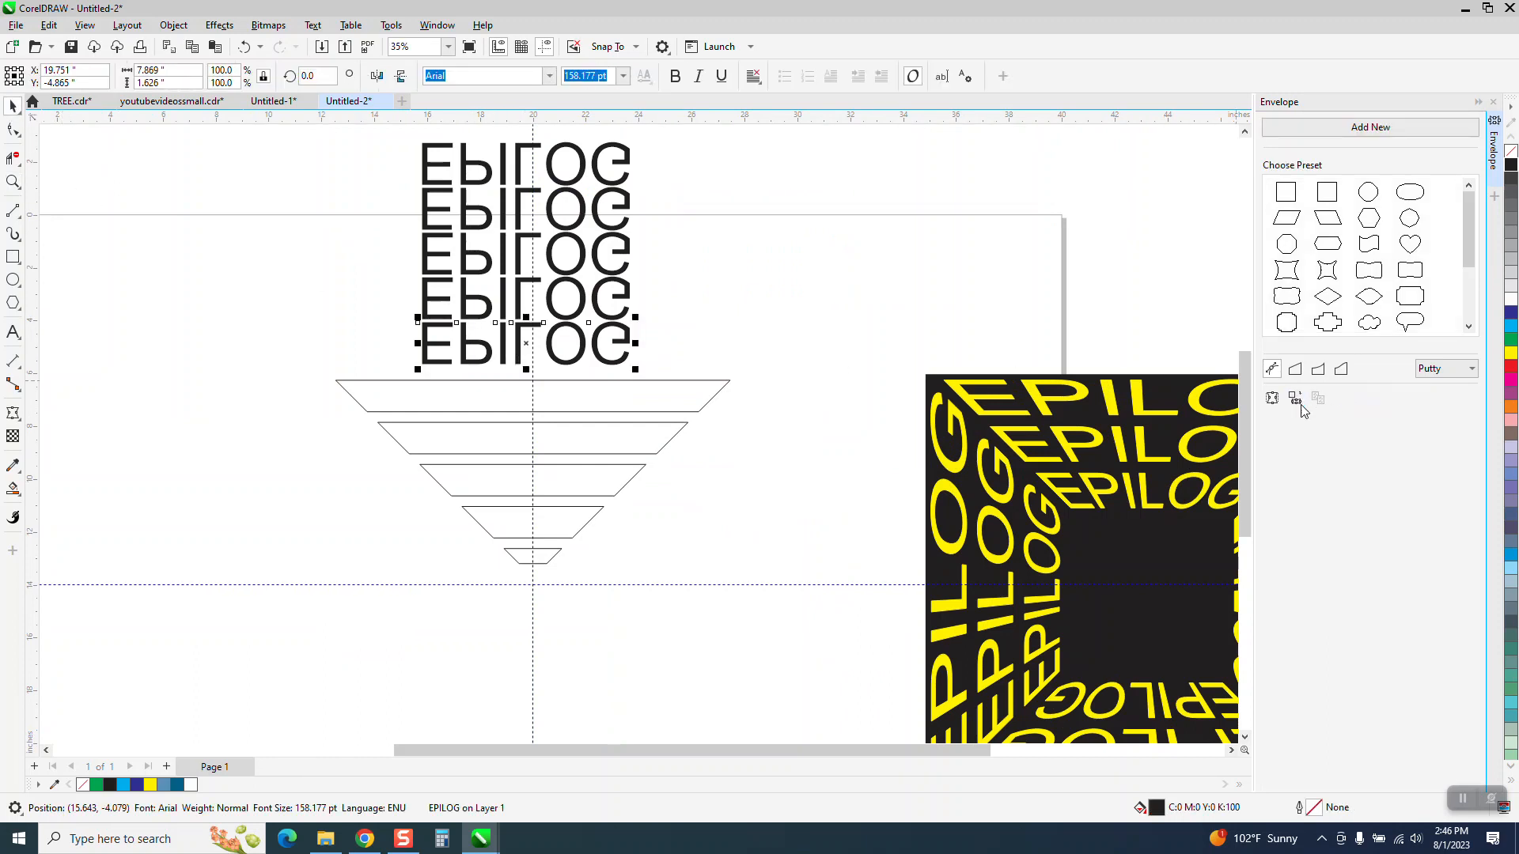
left_click(655, 402)
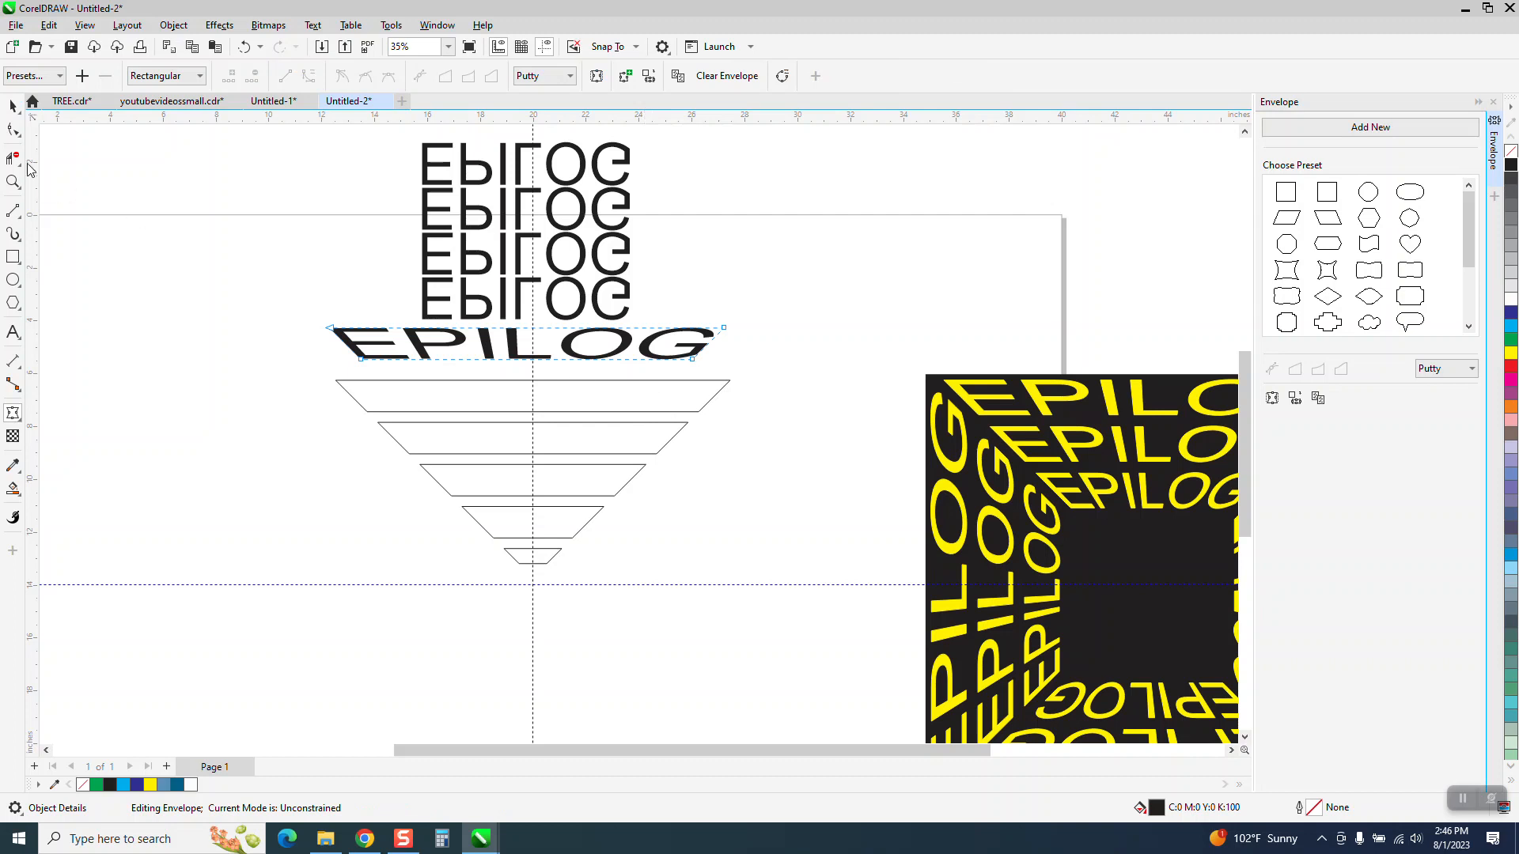
left_click(12, 105)
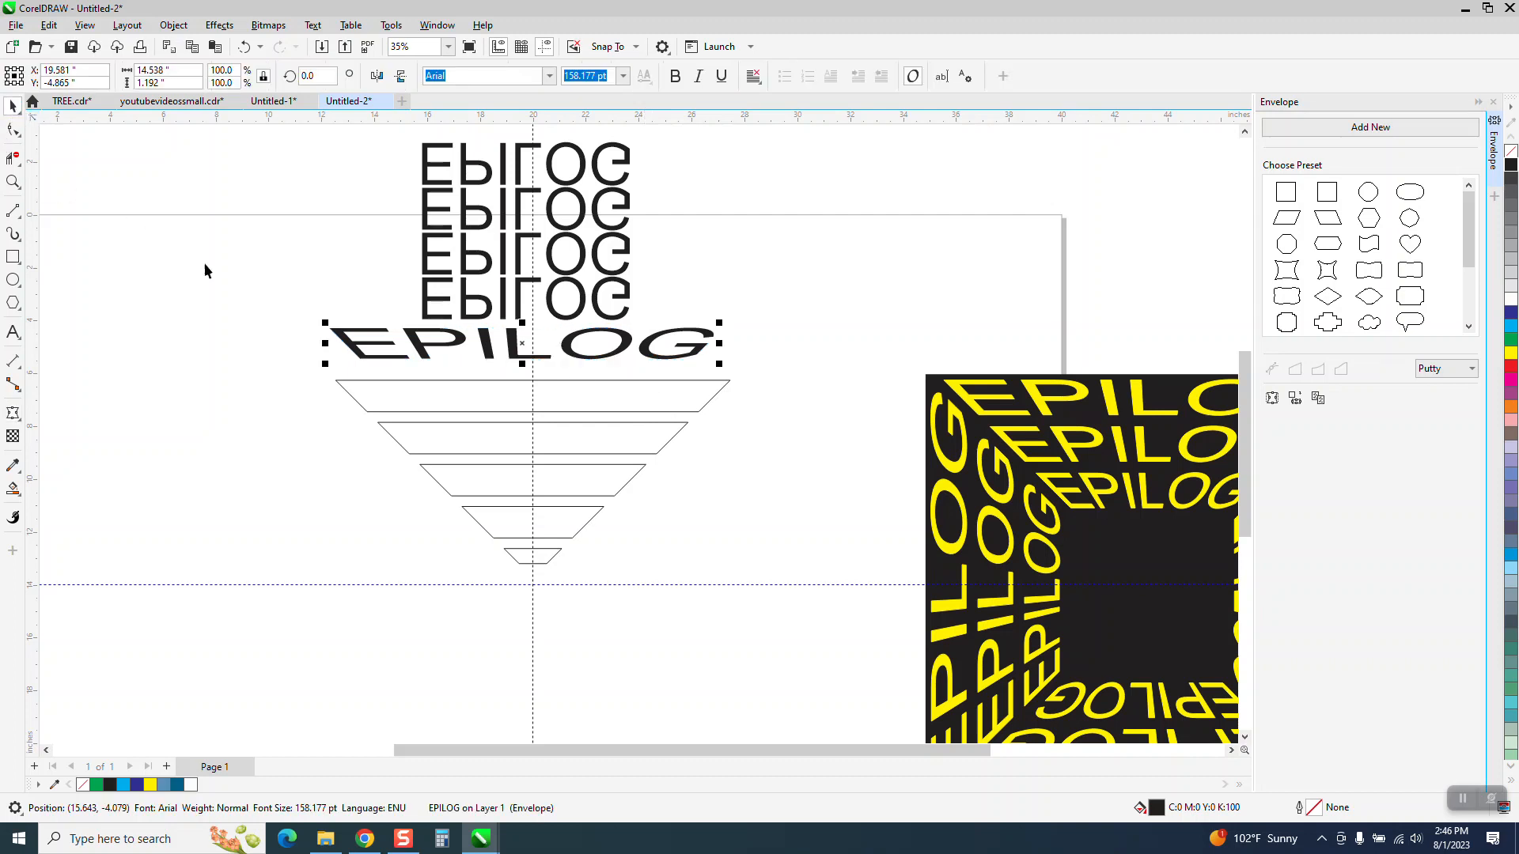
left_click(398, 392, "shift")
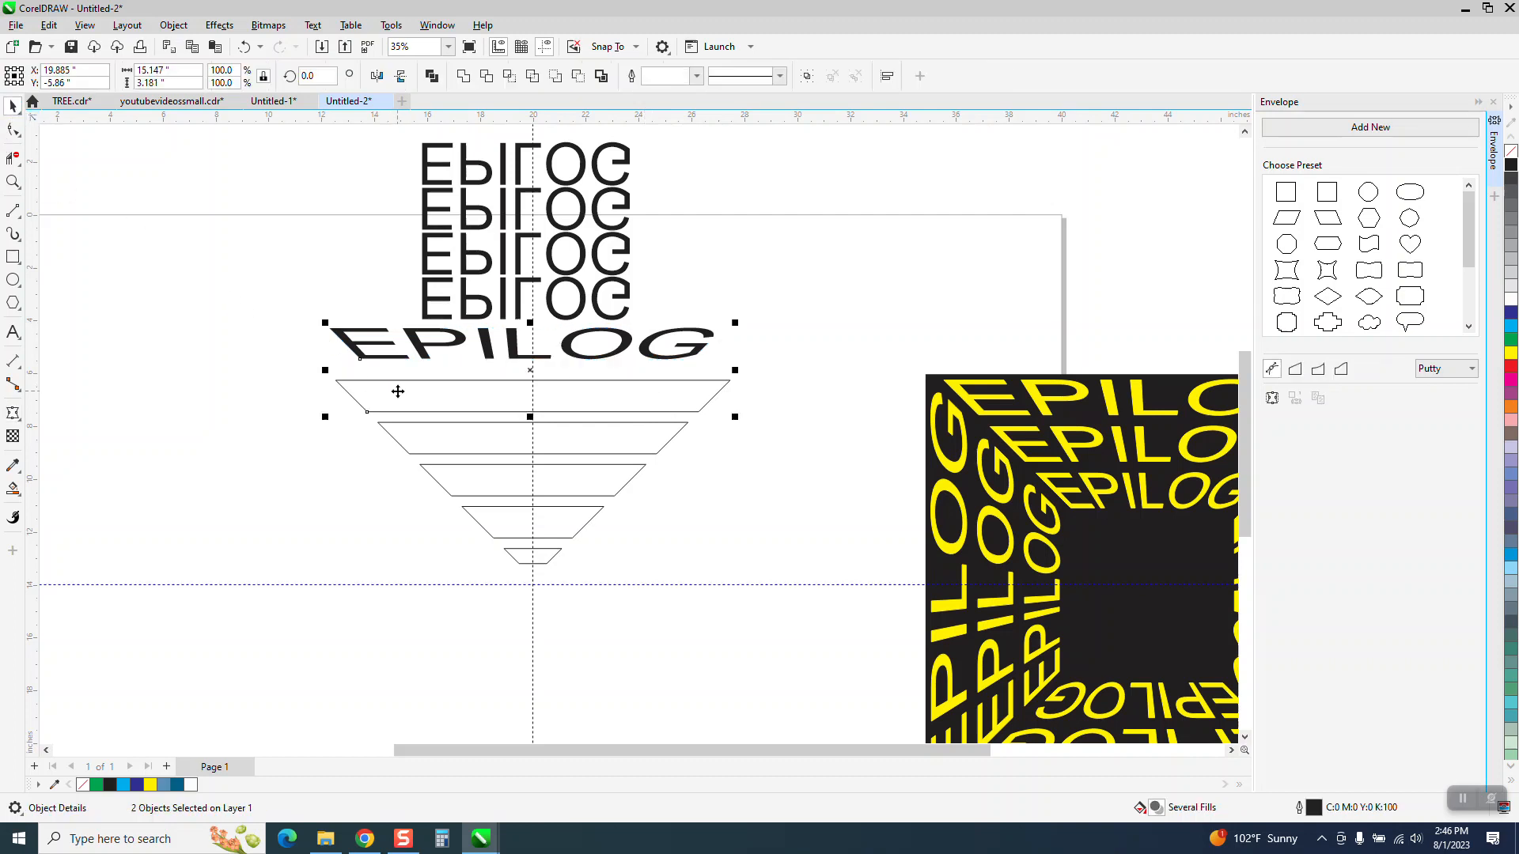
key("e")
key("c")
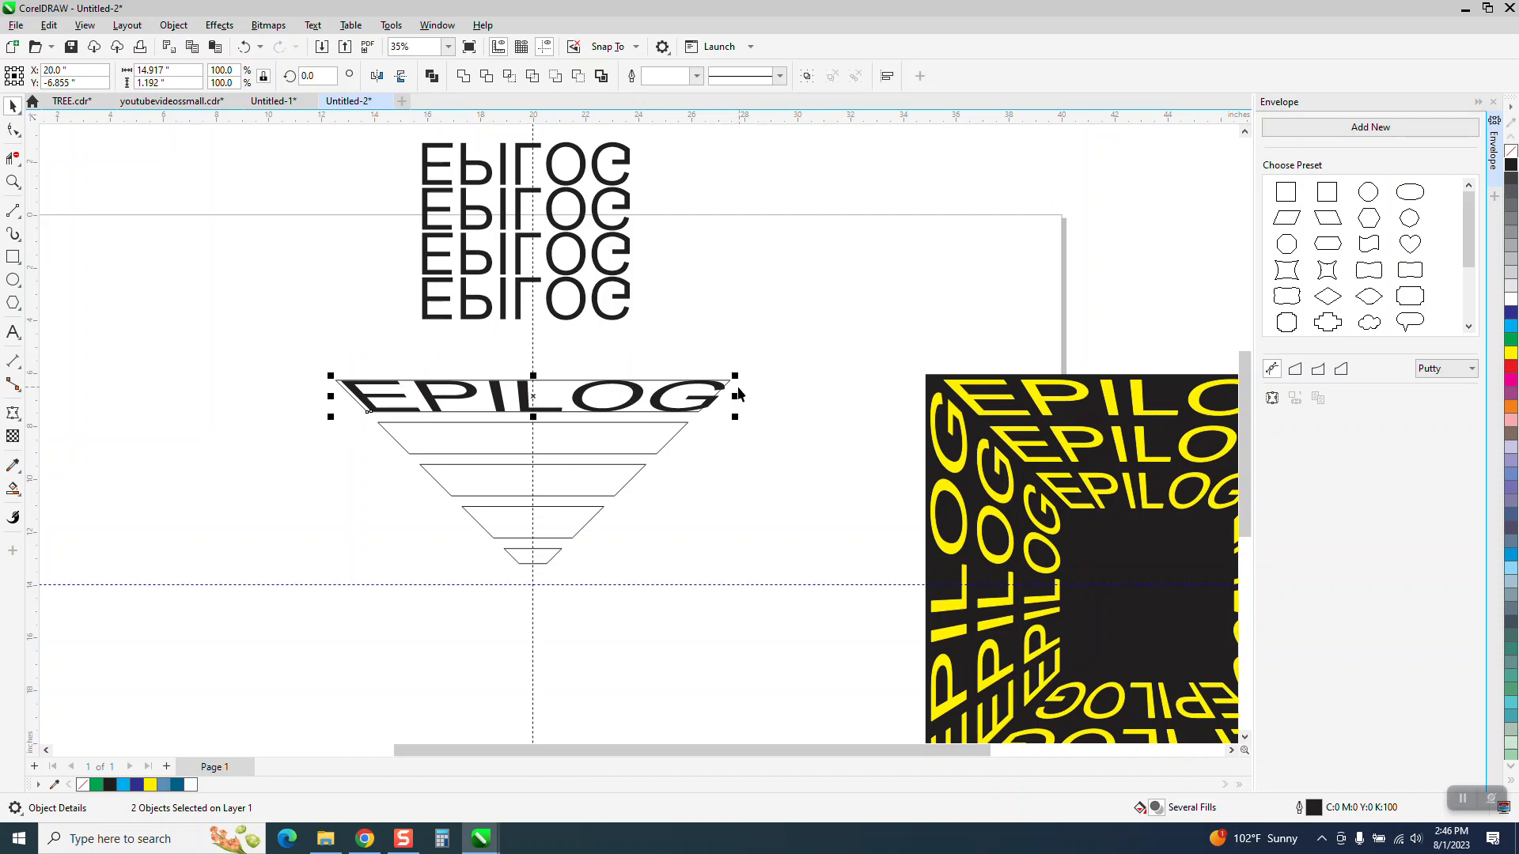
- Undo the two centre alignments between the warped text and the uppermost trapezoid, and restore them
left_click(246, 50)
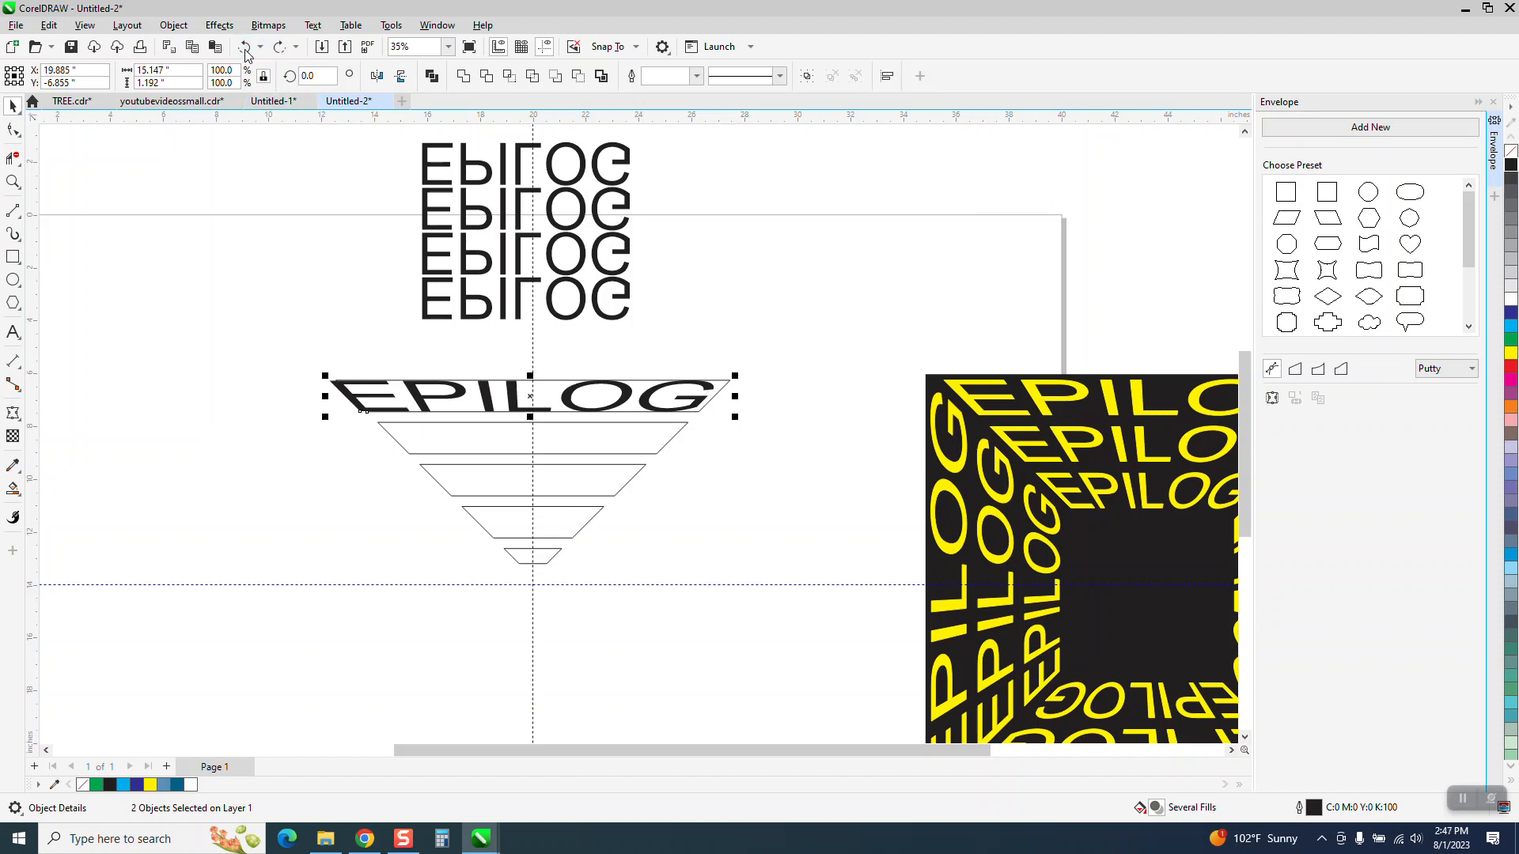
left_click(245, 49)
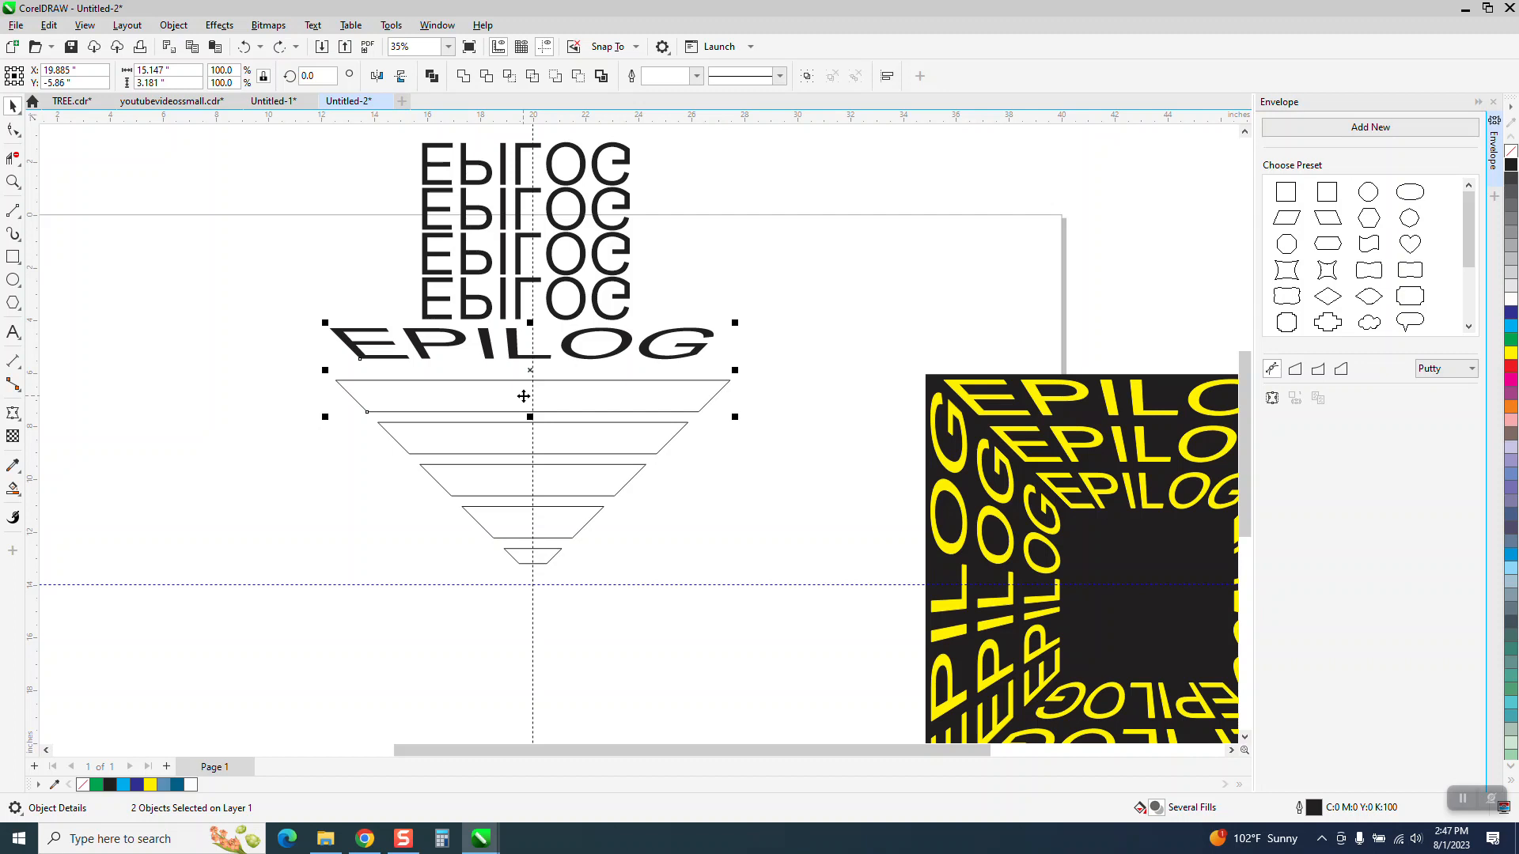
key("ctrl+shift+z")
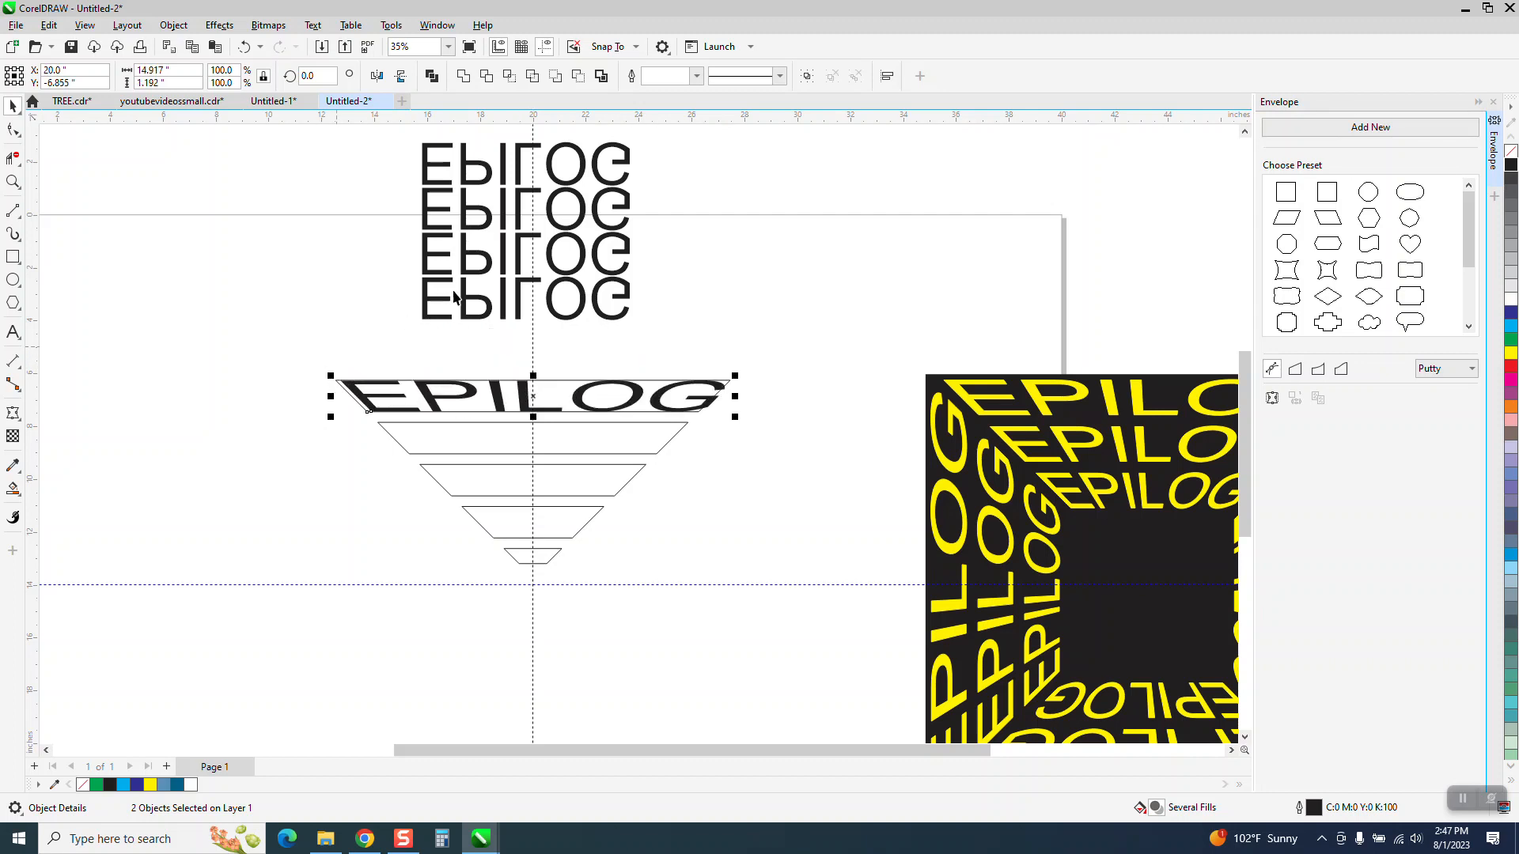
- Fit the lowest remaining flipped EPILOG copy to an envelope created from the second trapezoid, and centre it on that trapezoid
left_click(610, 323)
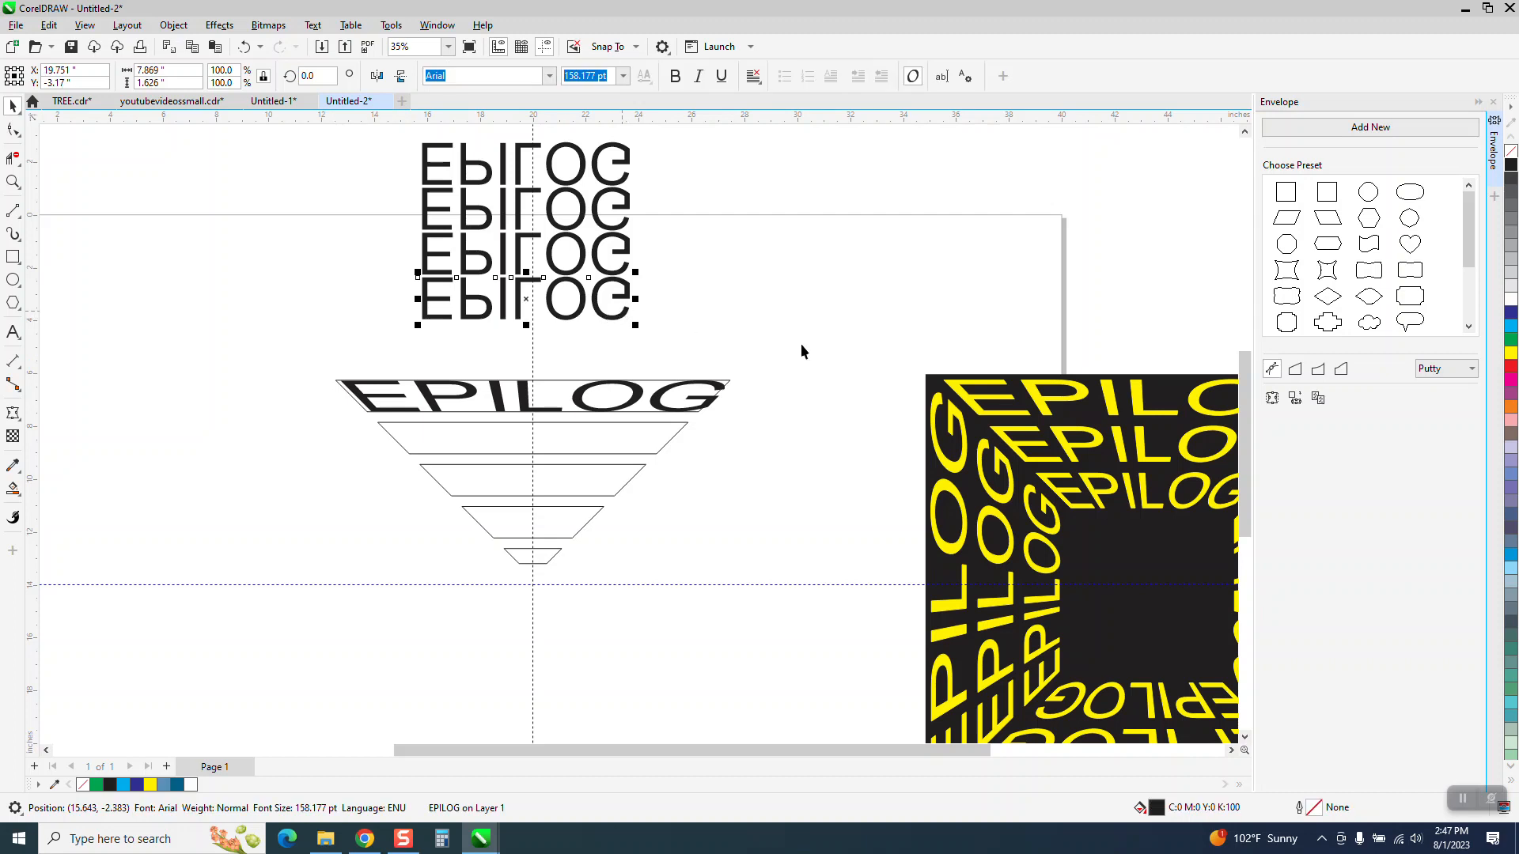
left_click(1295, 398)
left_click(651, 450)
left_click(12, 106)
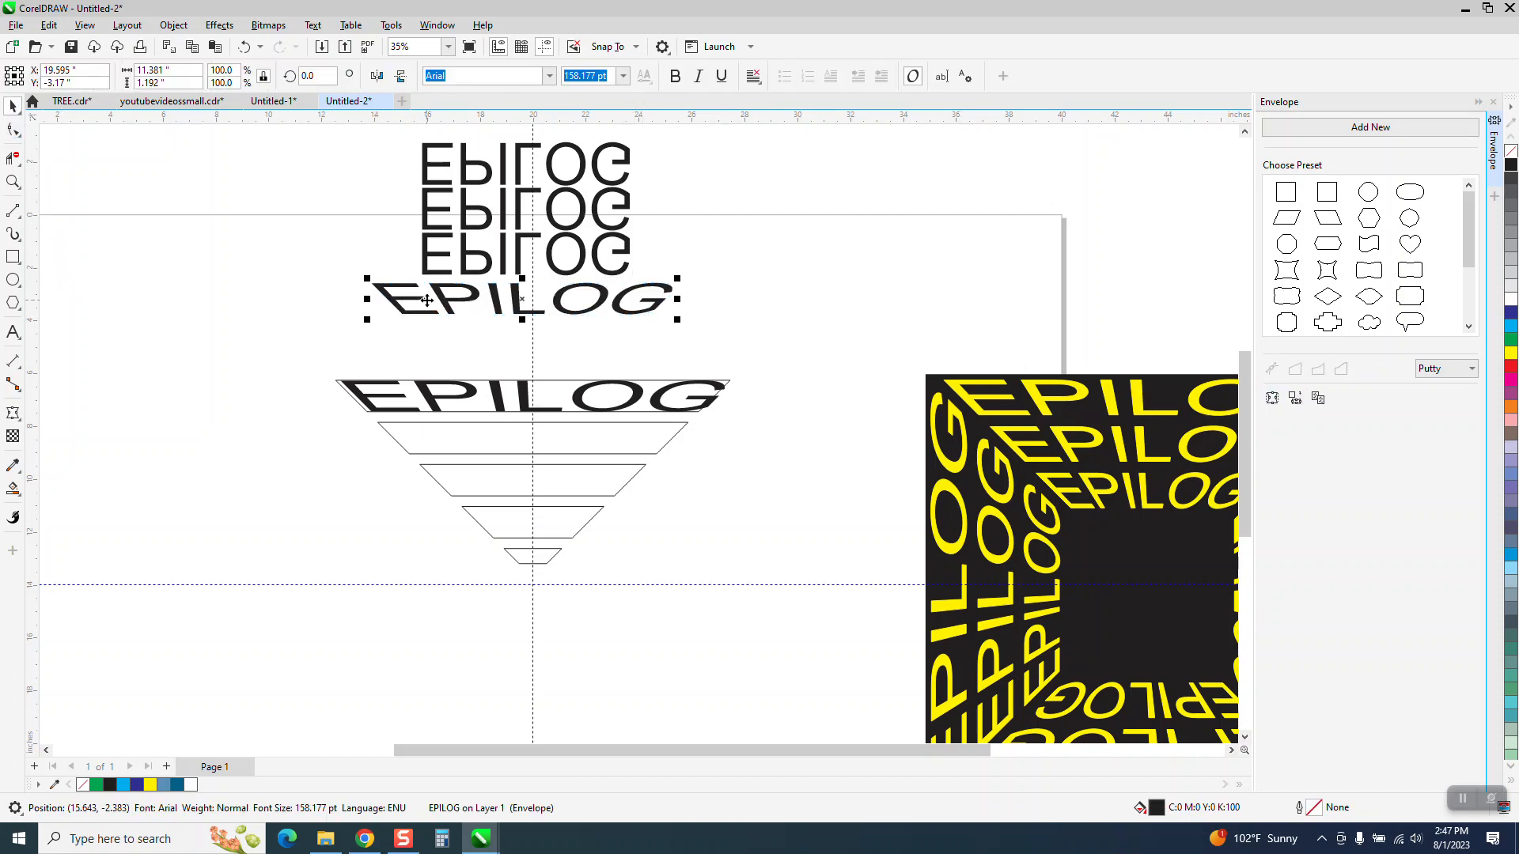
left_click(474, 454, "shift")
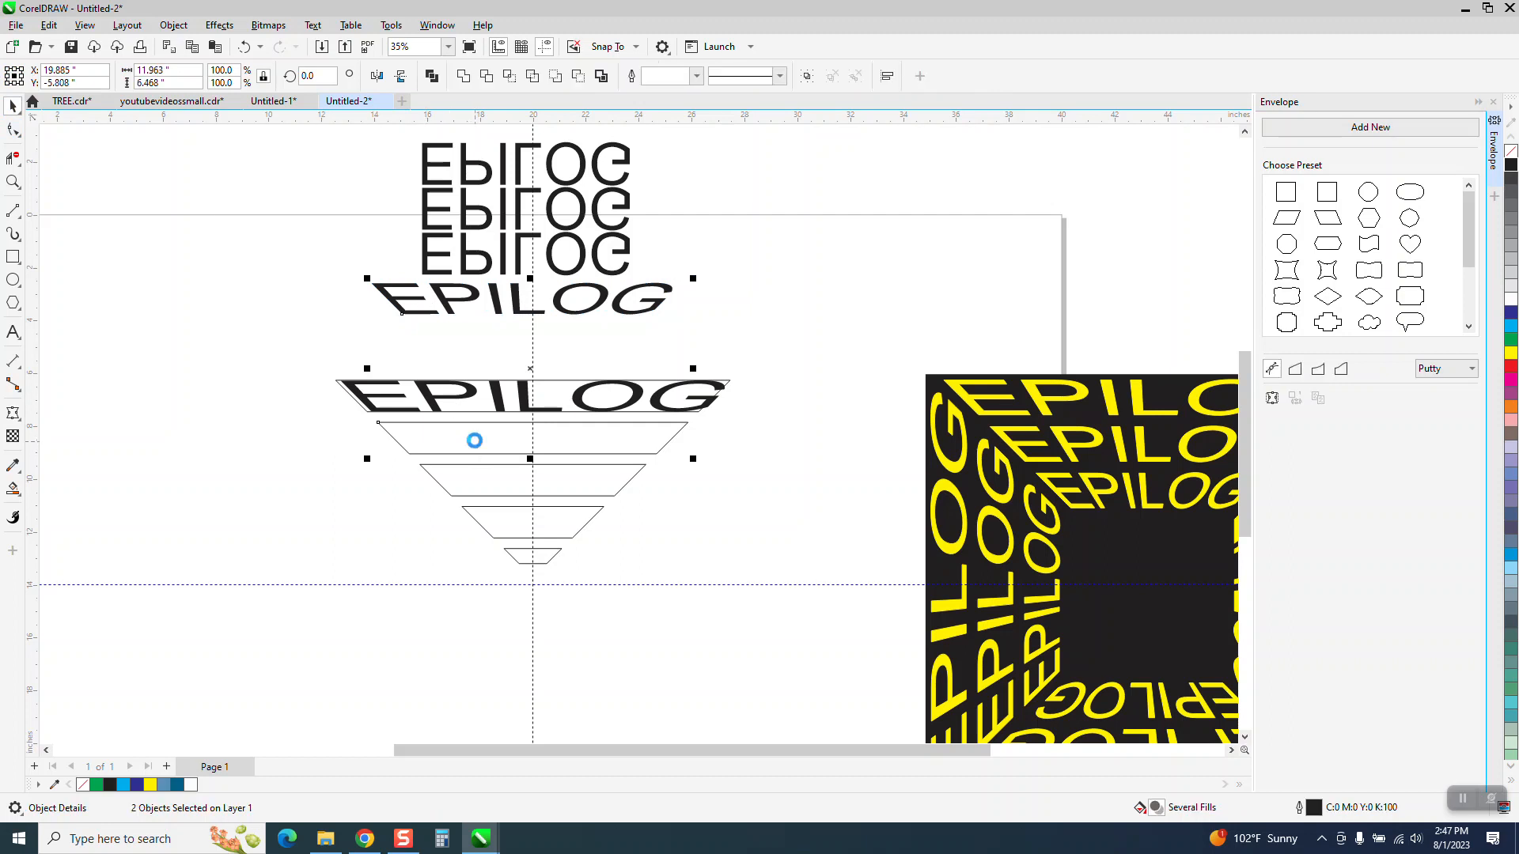
key("e")
key("c")
left_click(648, 287)
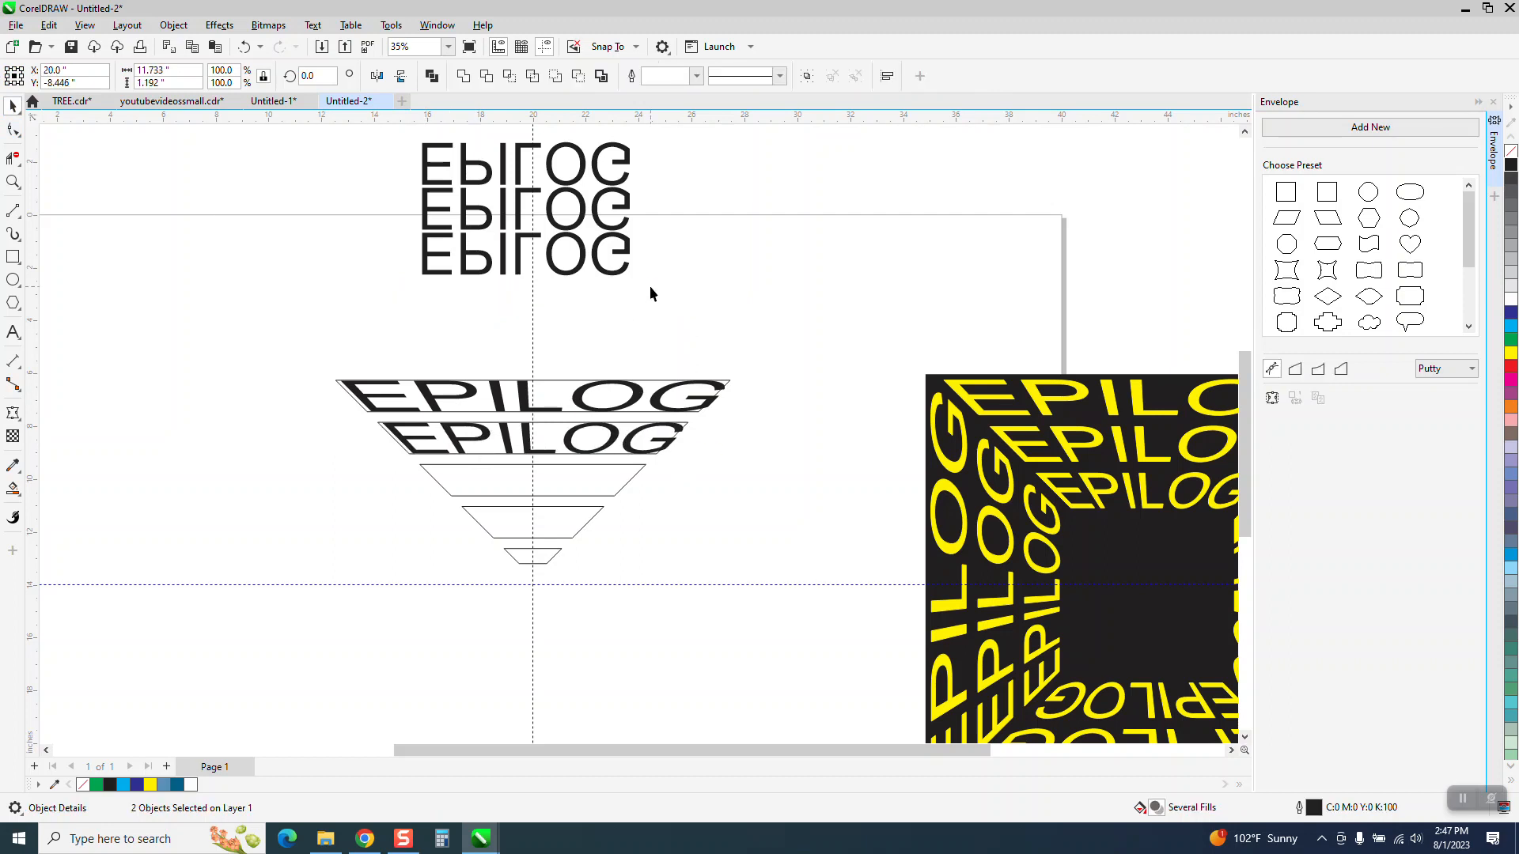
- Fit the lowest of the three flipped EPILOG copies to an envelope created from the third trapezoid, and centre it there
left_click(614, 271)
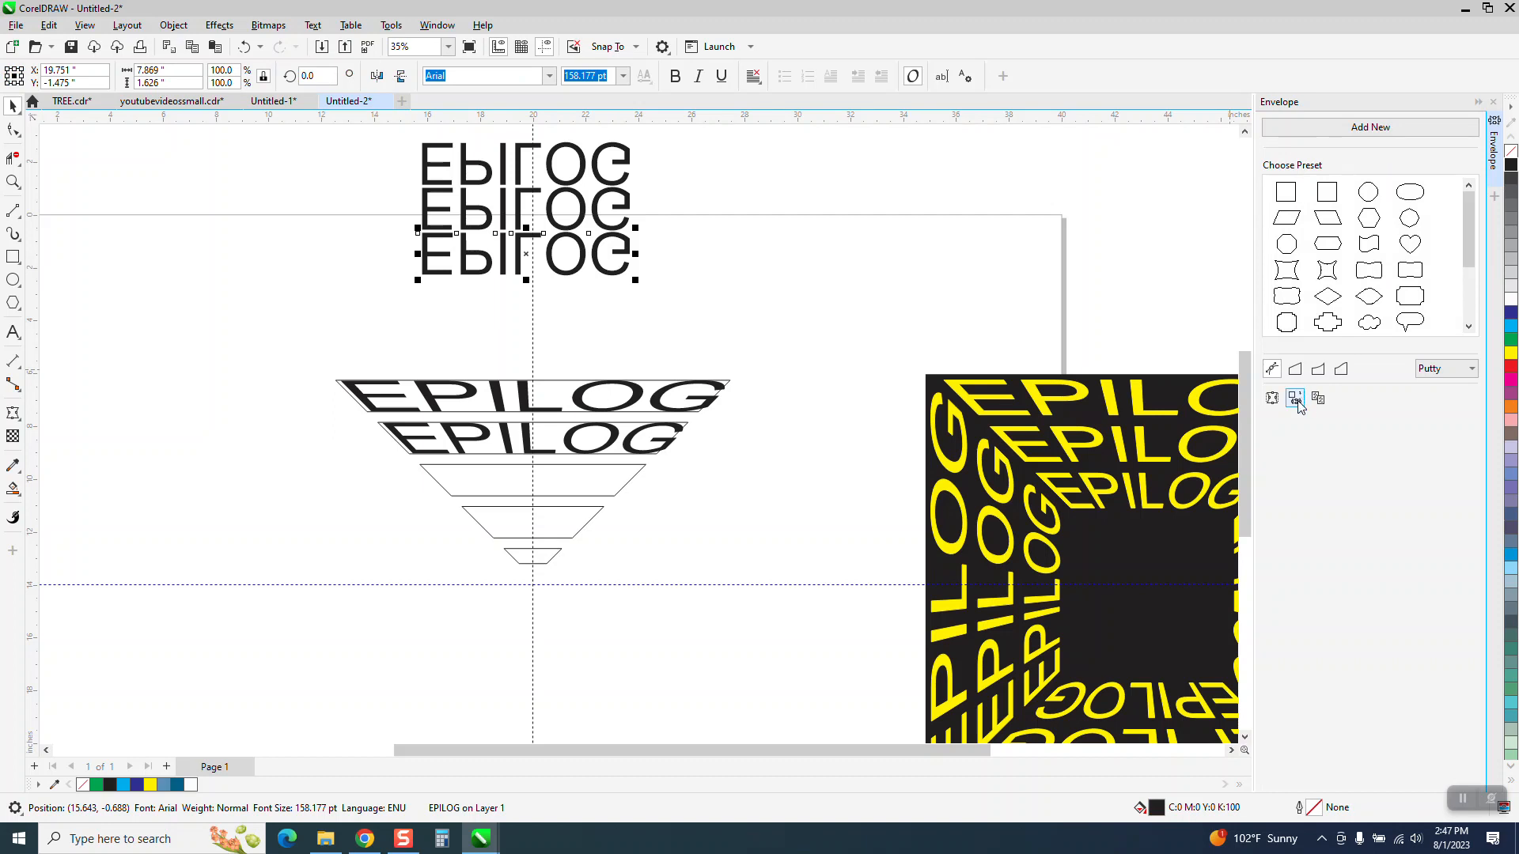
left_click(596, 482)
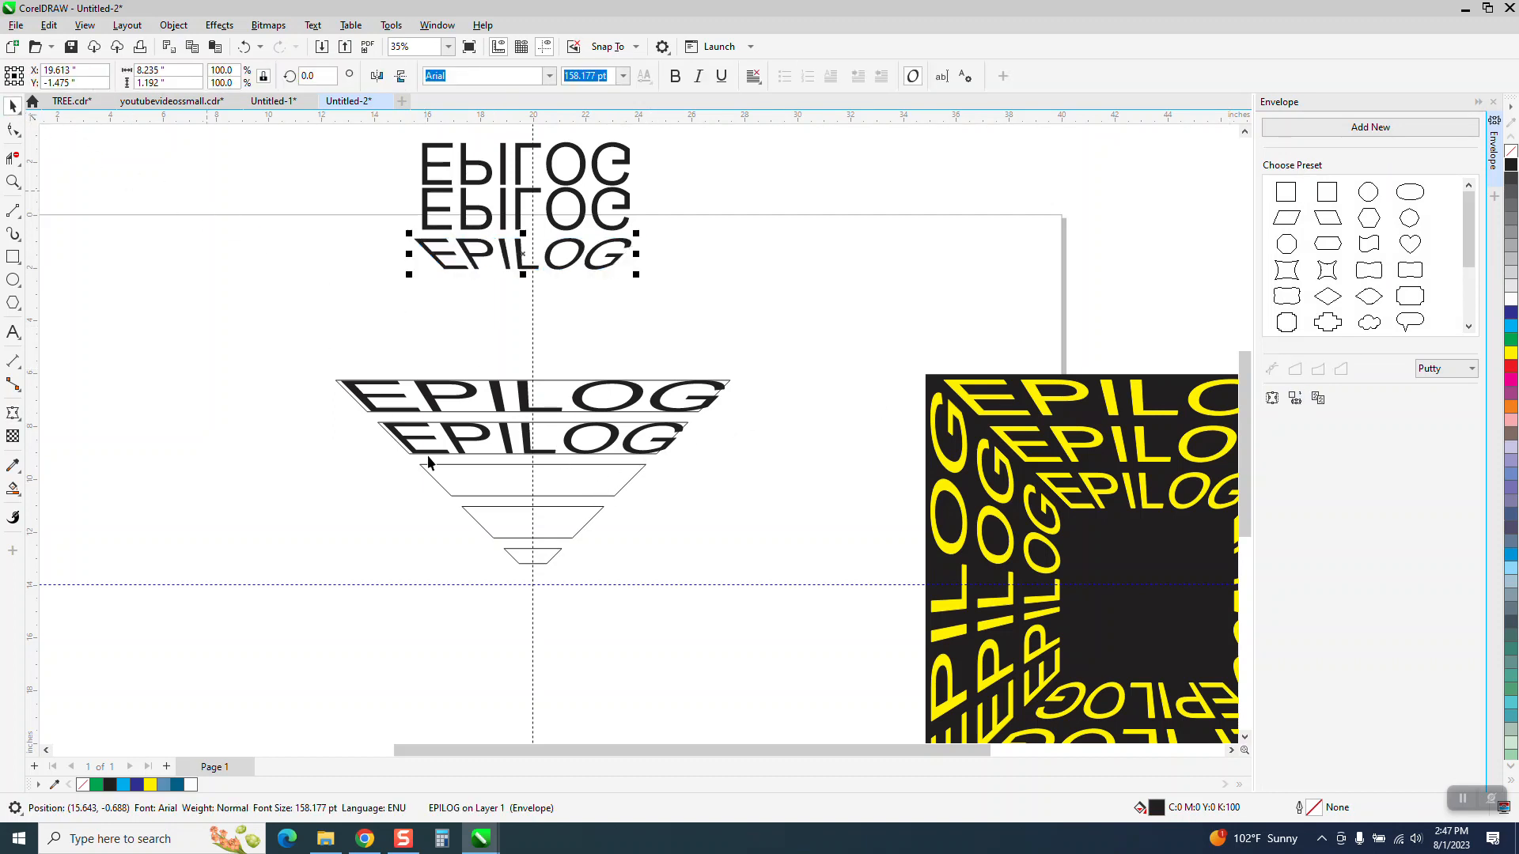
left_click(467, 475, "shift")
key("e")
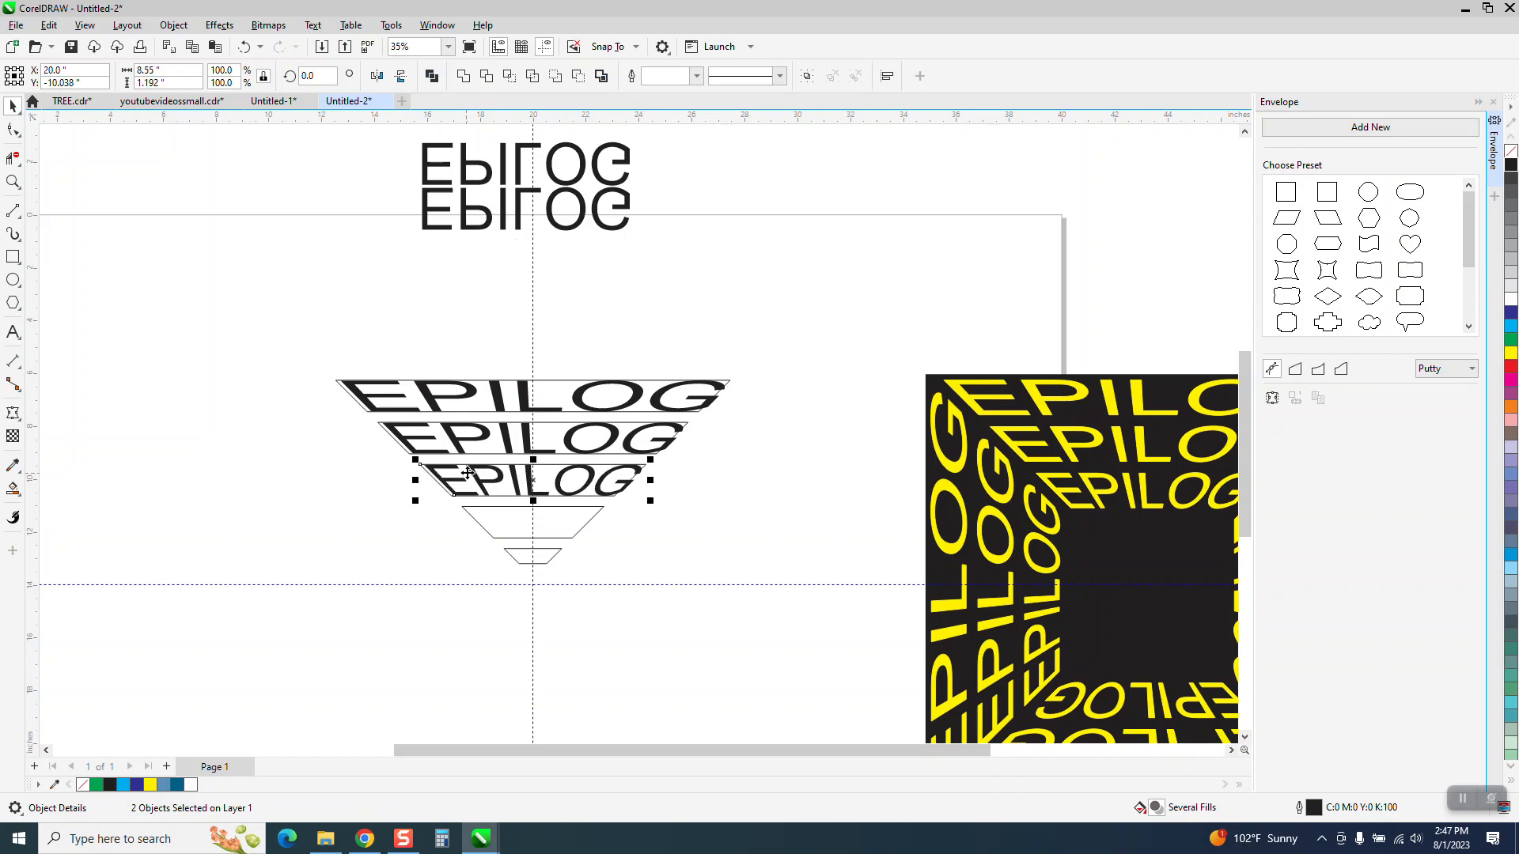
- Fit the lower of the two flipped EPILOG copies to an envelope created from the fourth trapezoid, and centre it there
left_click(572, 232)
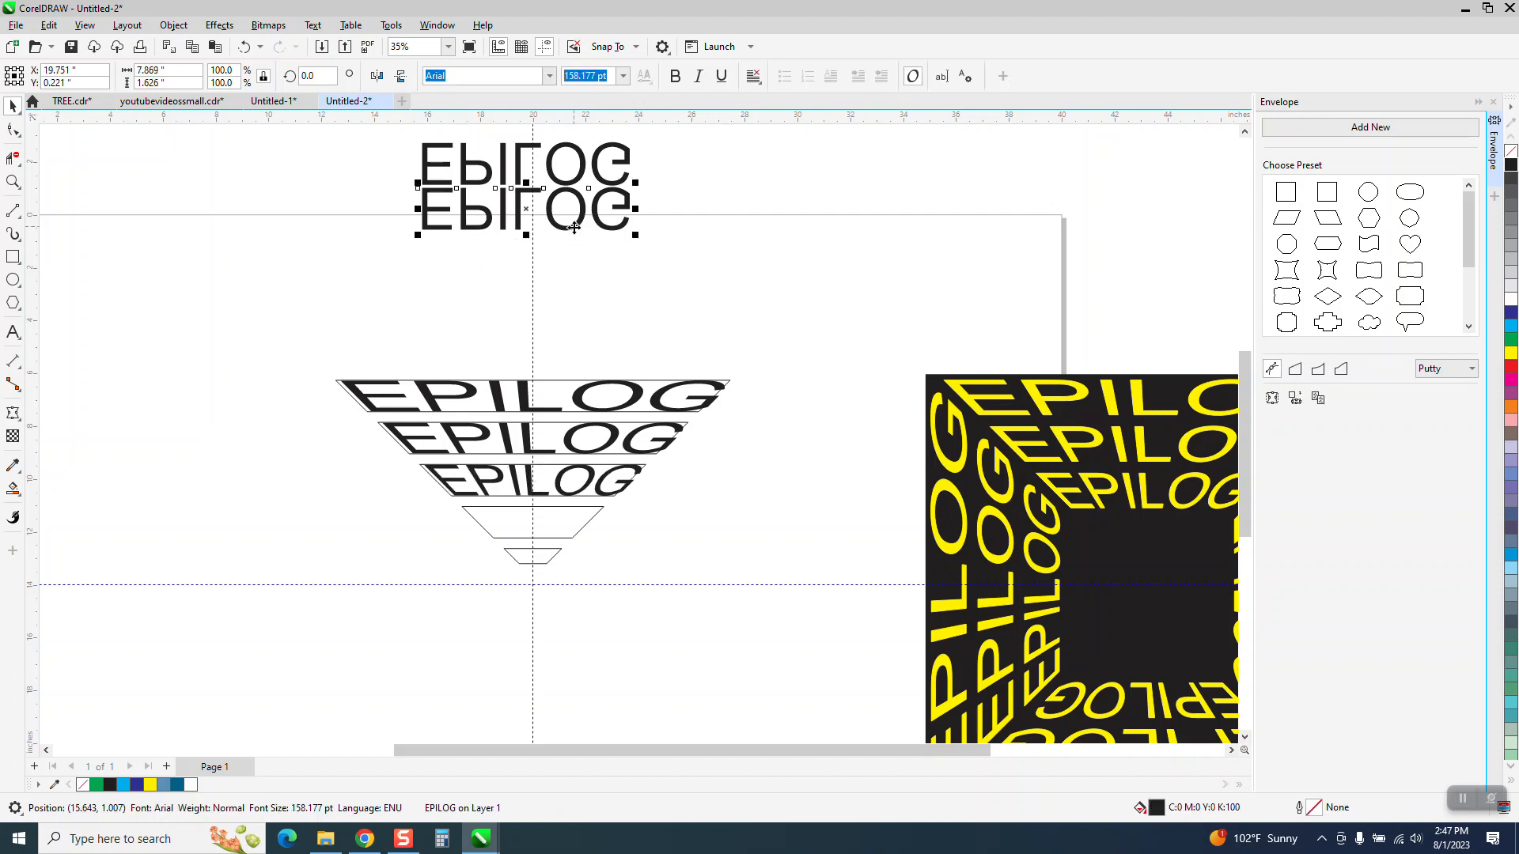
left_click(1296, 398)
left_click(551, 517)
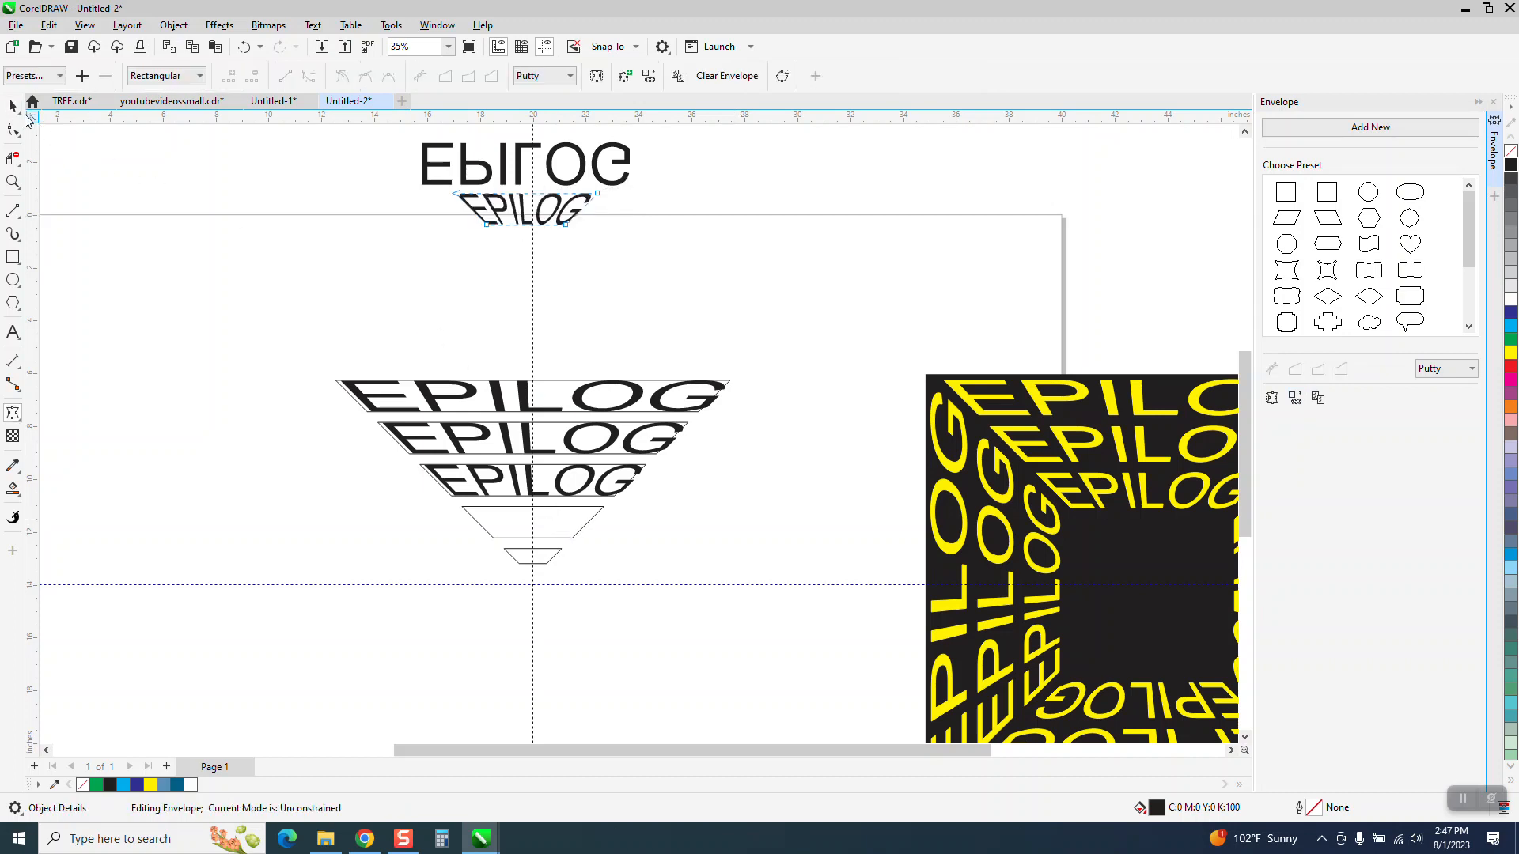
left_click(13, 105)
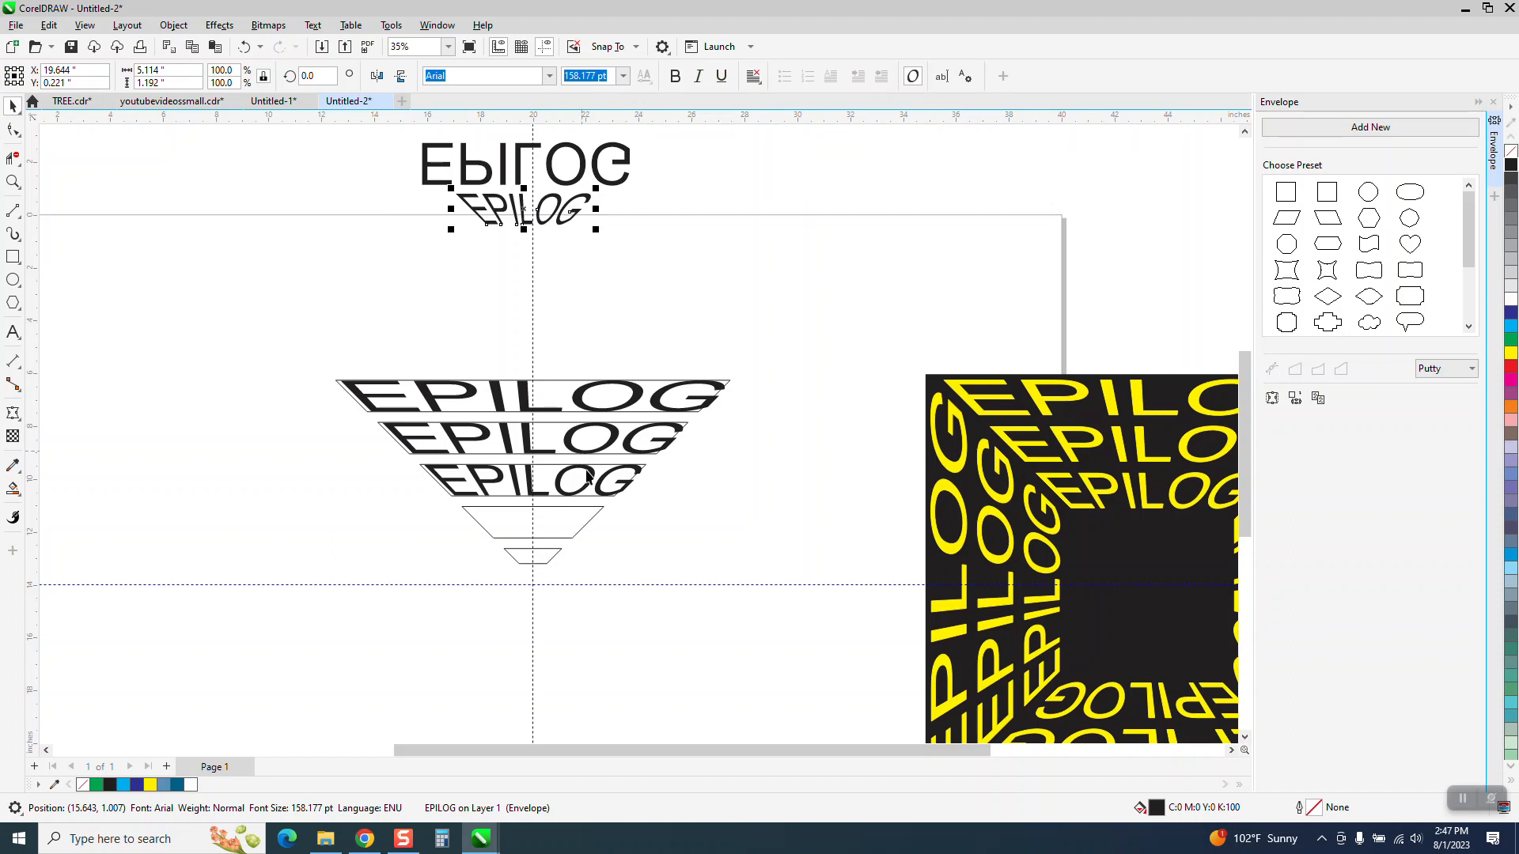
left_click(565, 520, "shift")
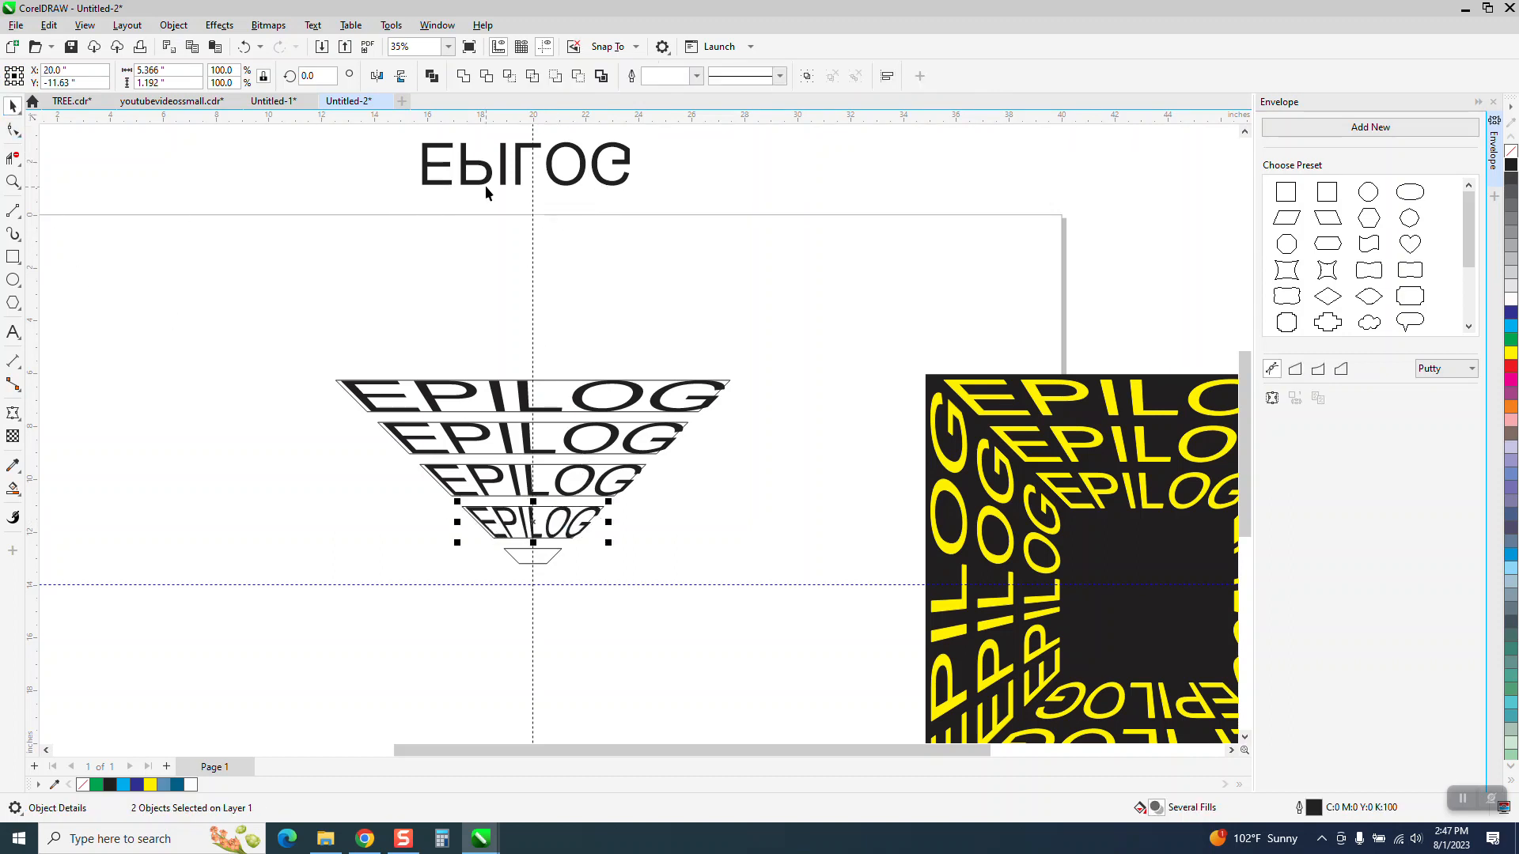
- Move the last flipped EPILOG copy closer to the trapezoids, fit it to an envelope from the smallest trapezoid, and centre it there
left_click_drag(486, 185, 489, 191)
left_click_drag(494, 261, 502, 340)
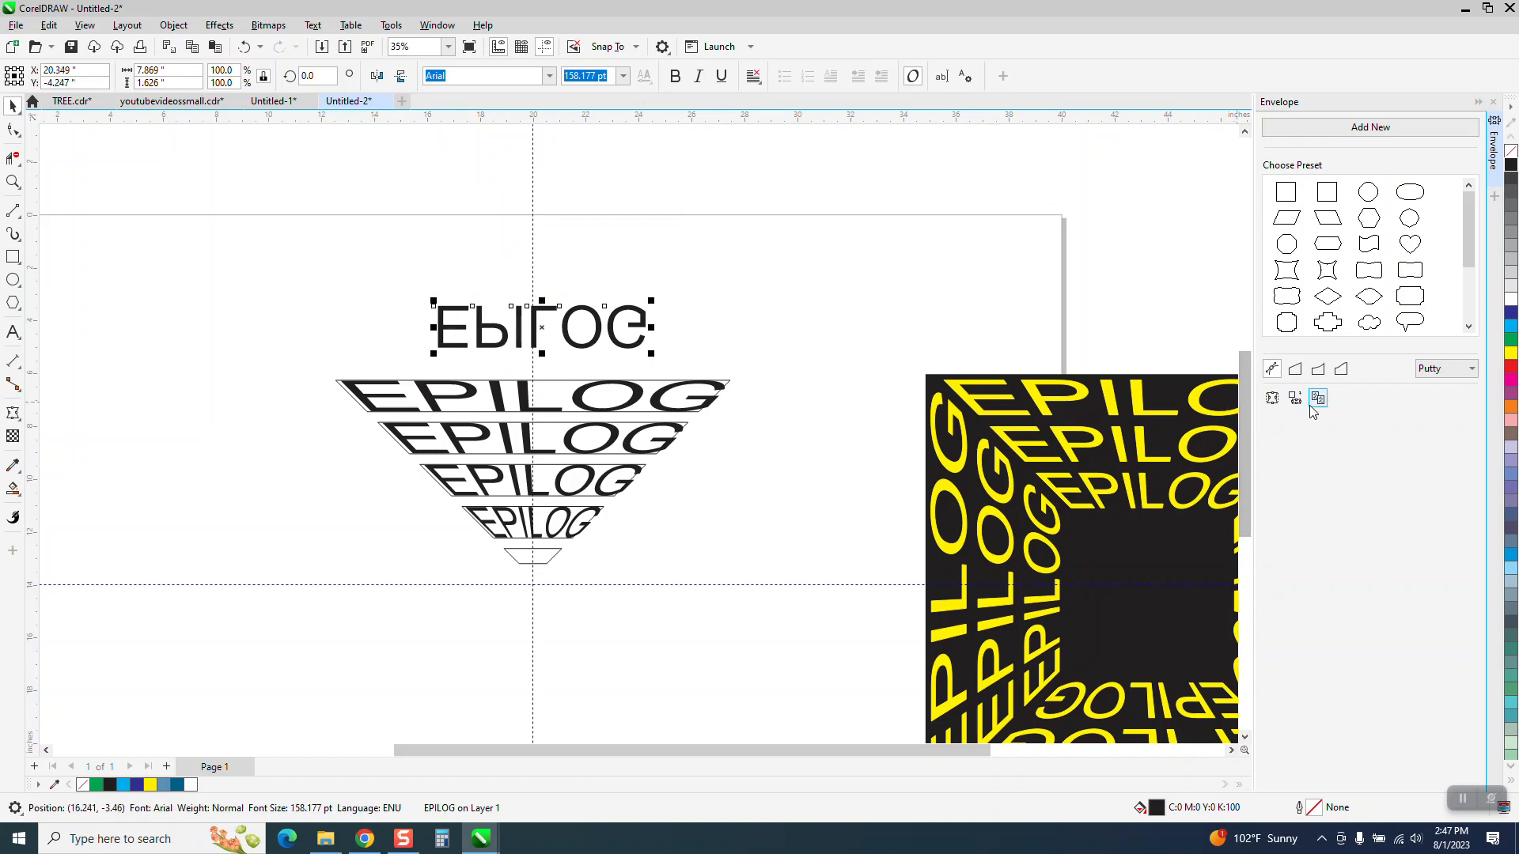
left_click(538, 557)
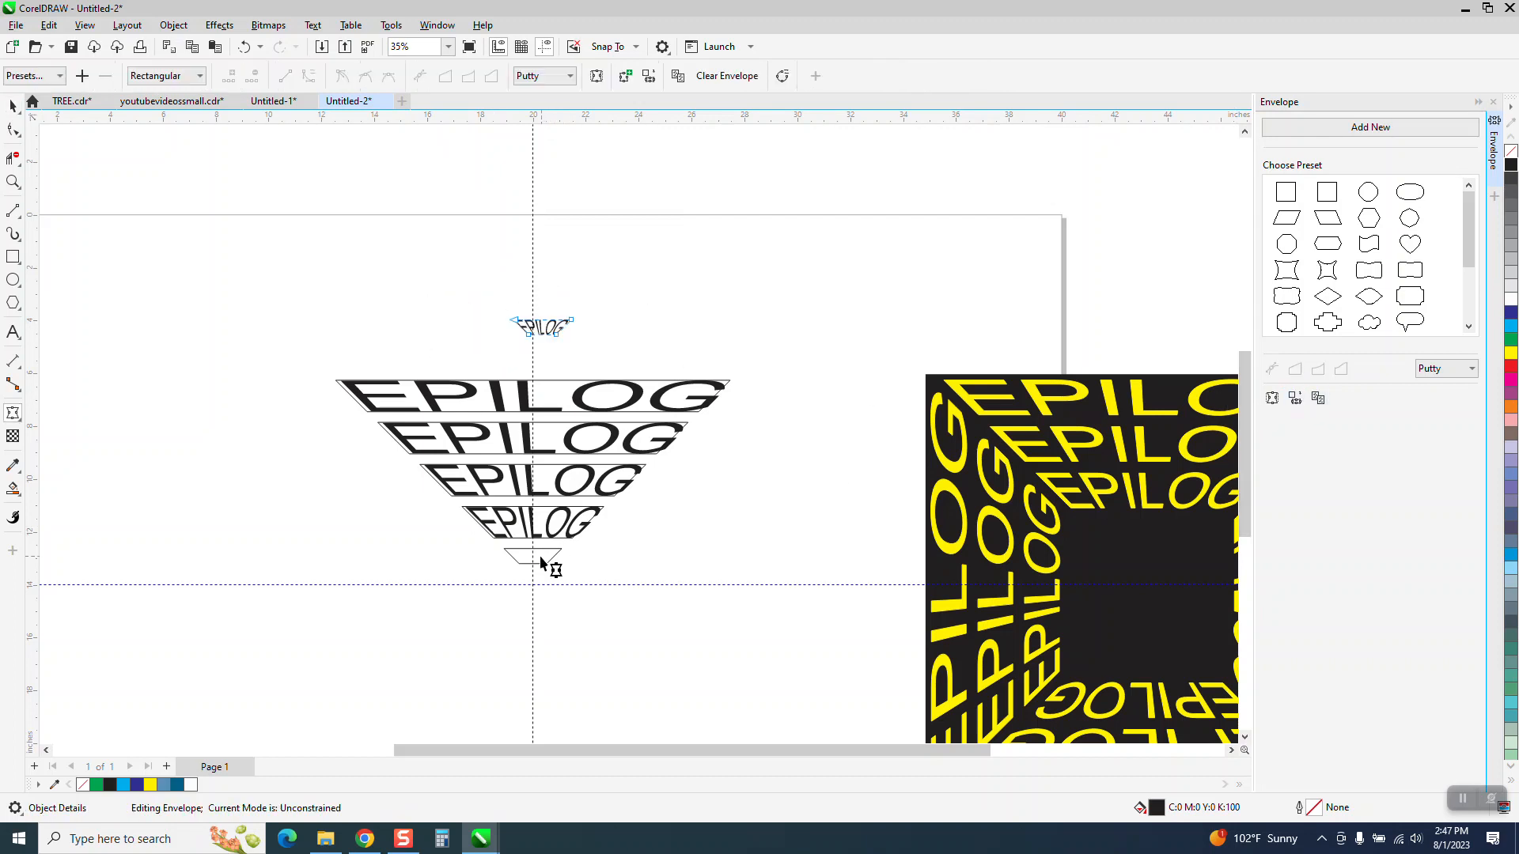
left_click(11, 106)
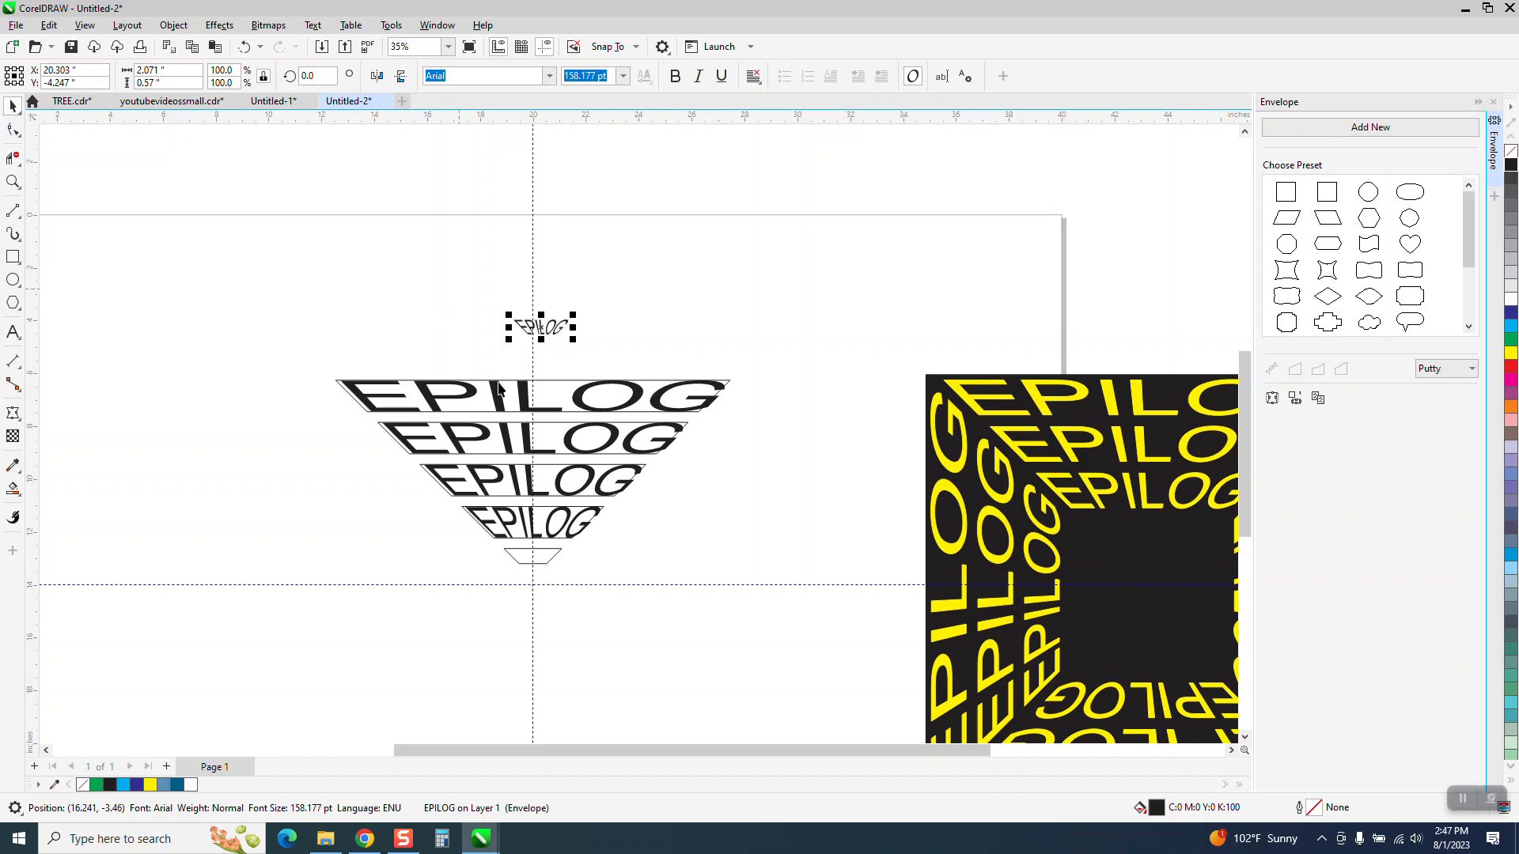
left_click(544, 554, "shift")
key("e")
key("c")
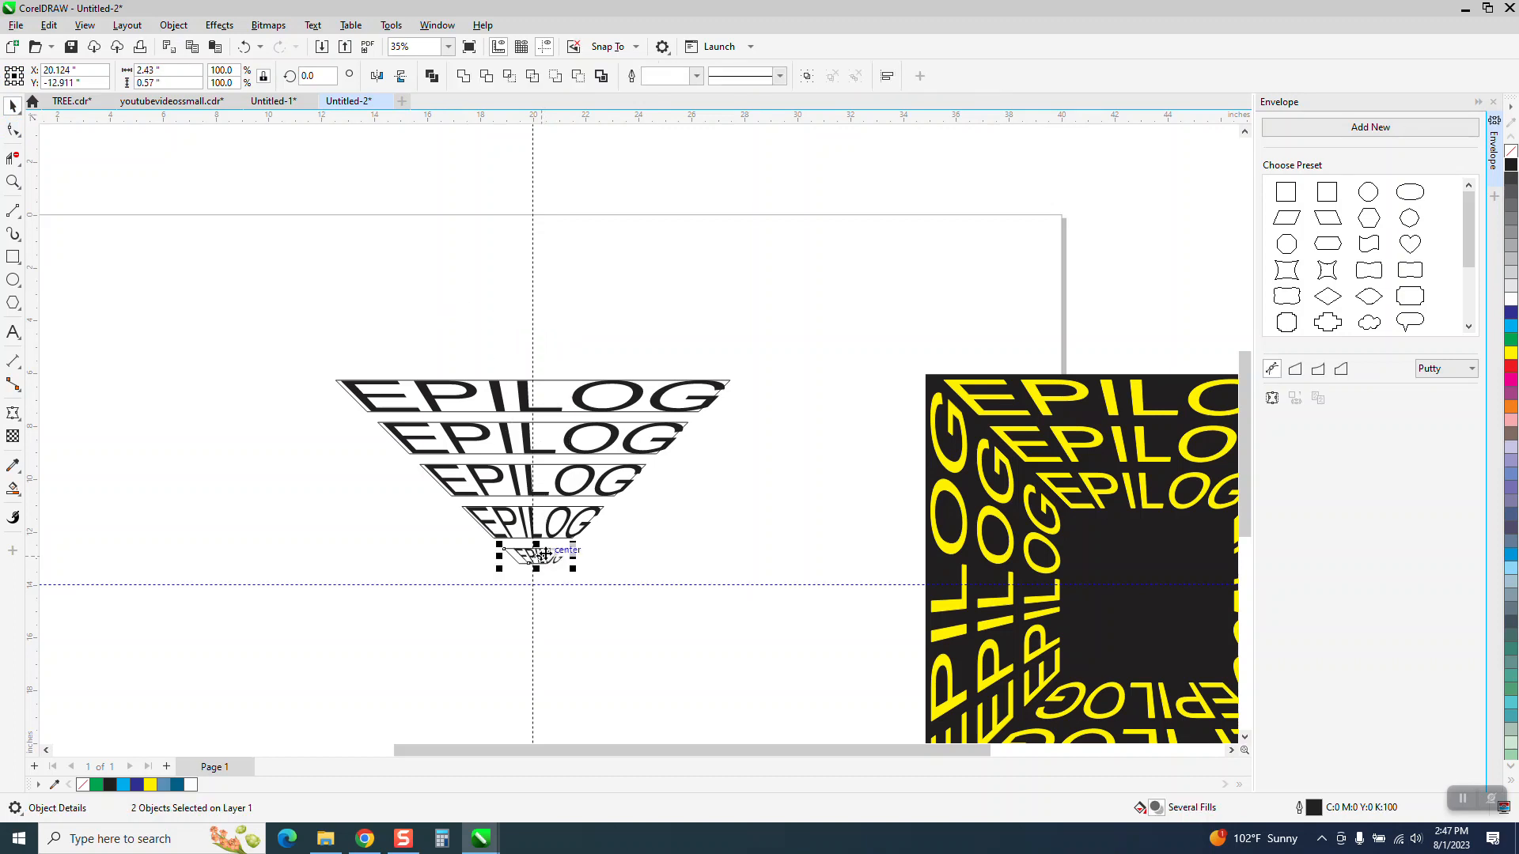
- Nudge the outlines of the two largest trapezoids 17 inches up, away from their EPILOG rows
left_click(12, 182)
left_click(565, 451)
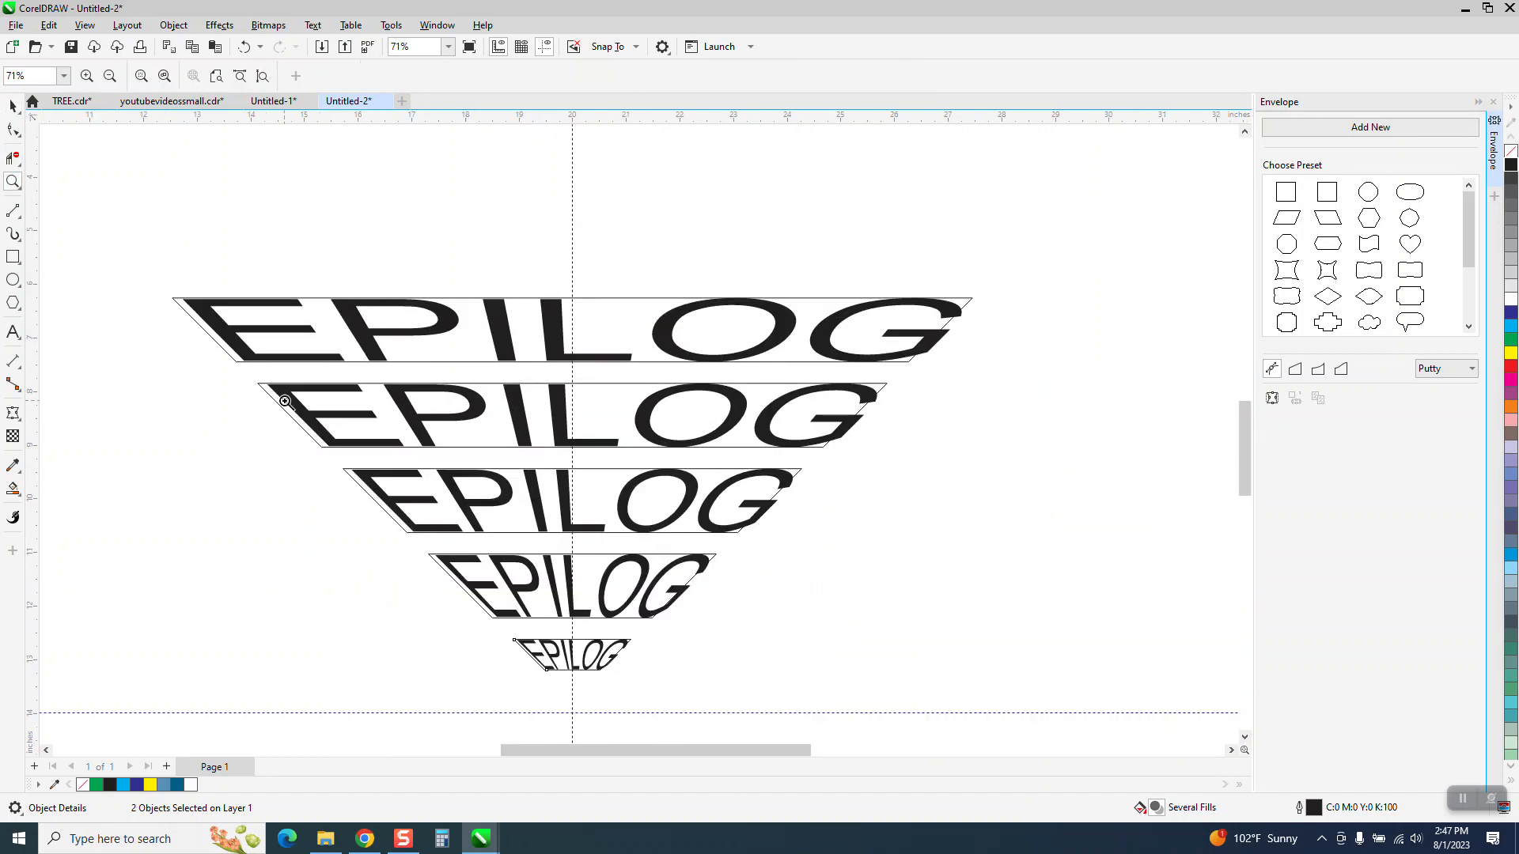
left_click(12, 105)
left_click(316, 191)
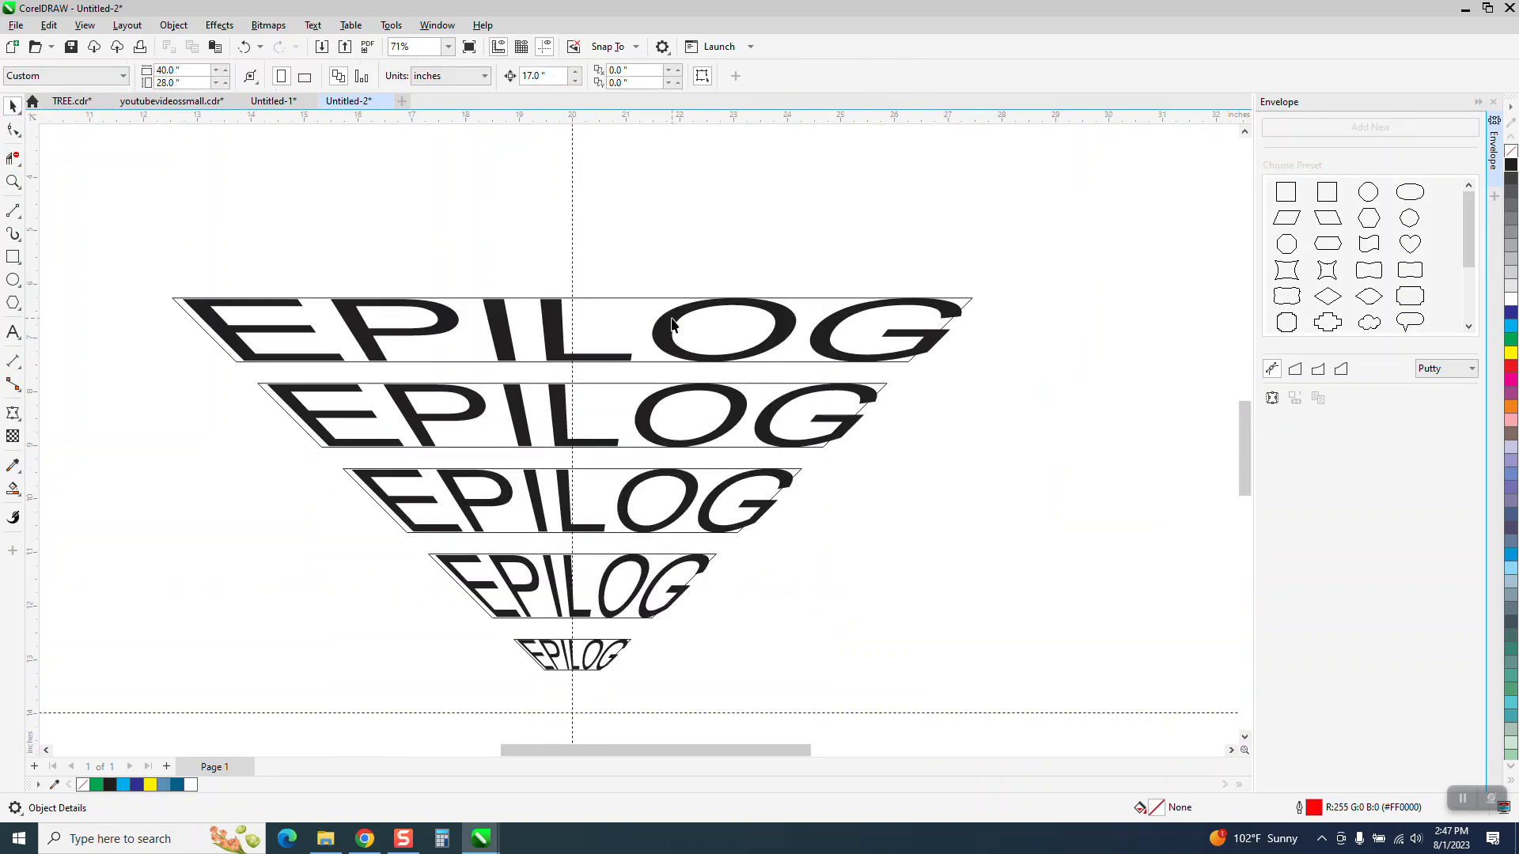
left_click(637, 299)
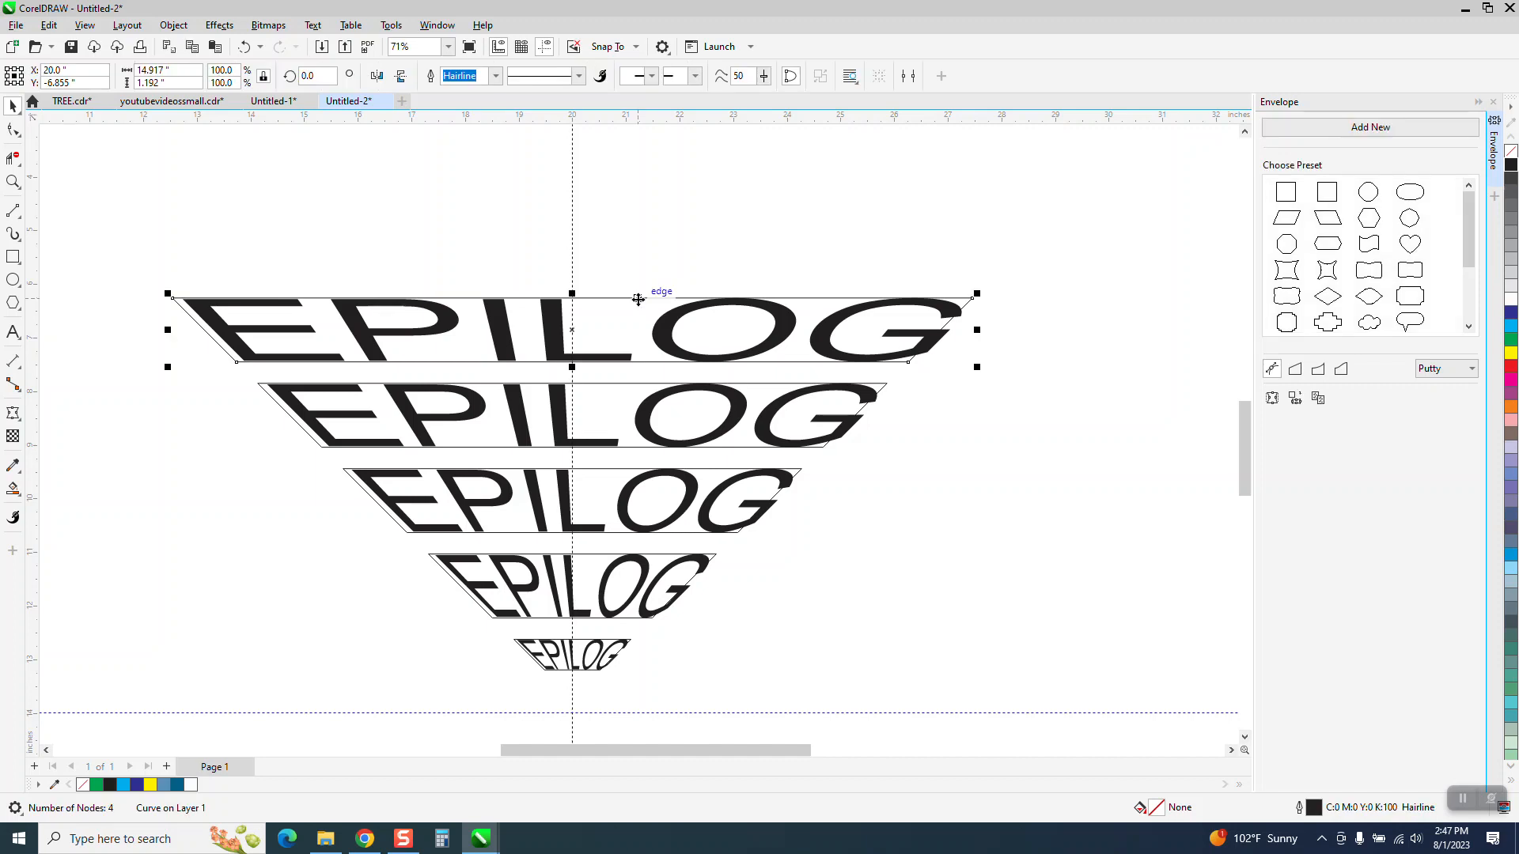
key("Up")
left_click(641, 384)
key("Up")
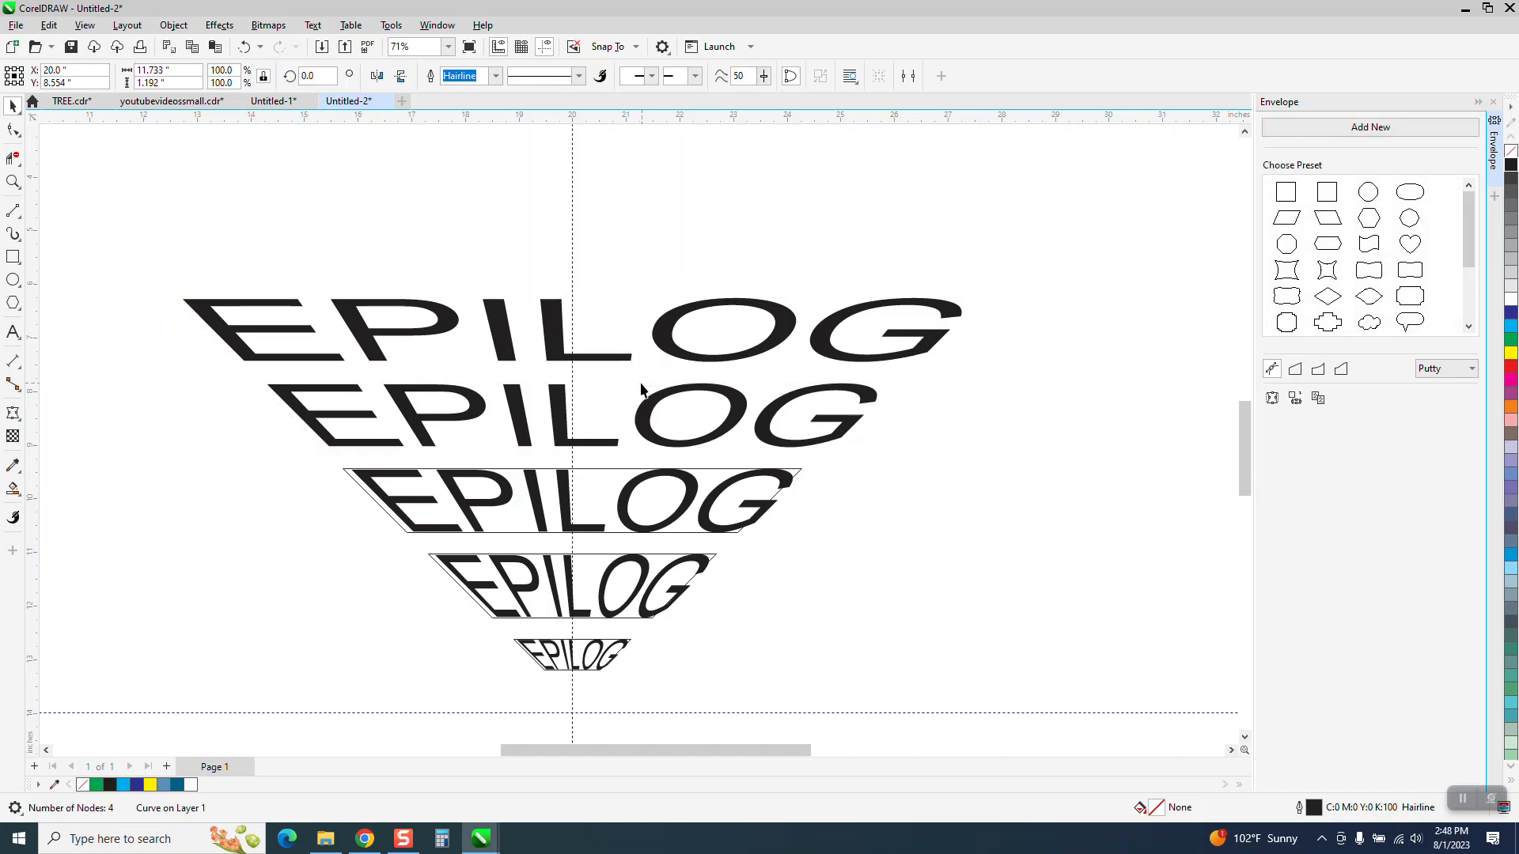
- Nudge the outlines of the three smaller trapezoids 17 inches up, leaving only the warped EPILOG rows in place
left_click(623, 468)
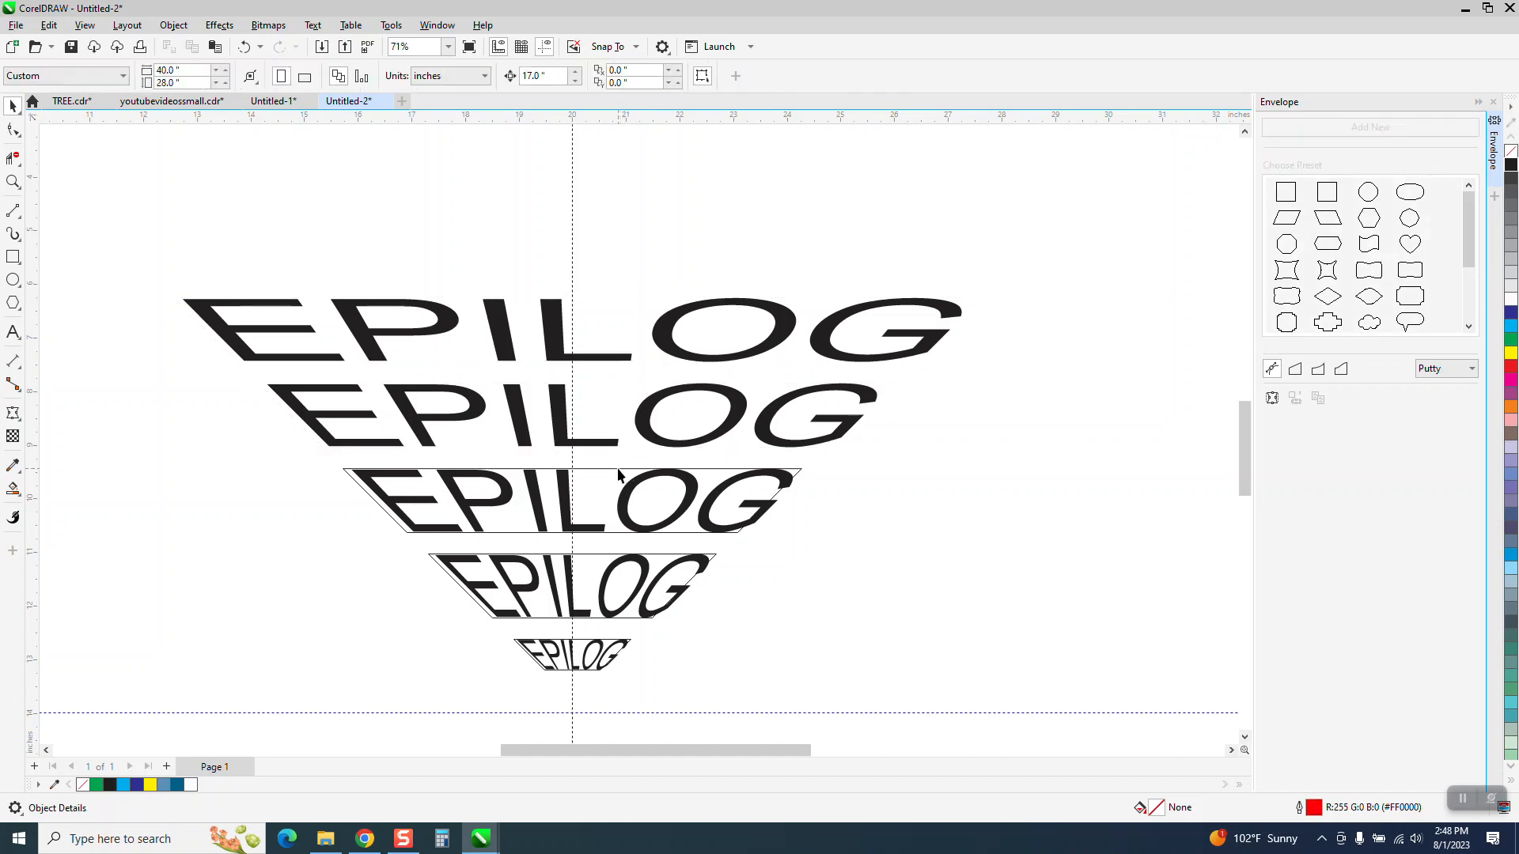
left_click(618, 472)
key("Up")
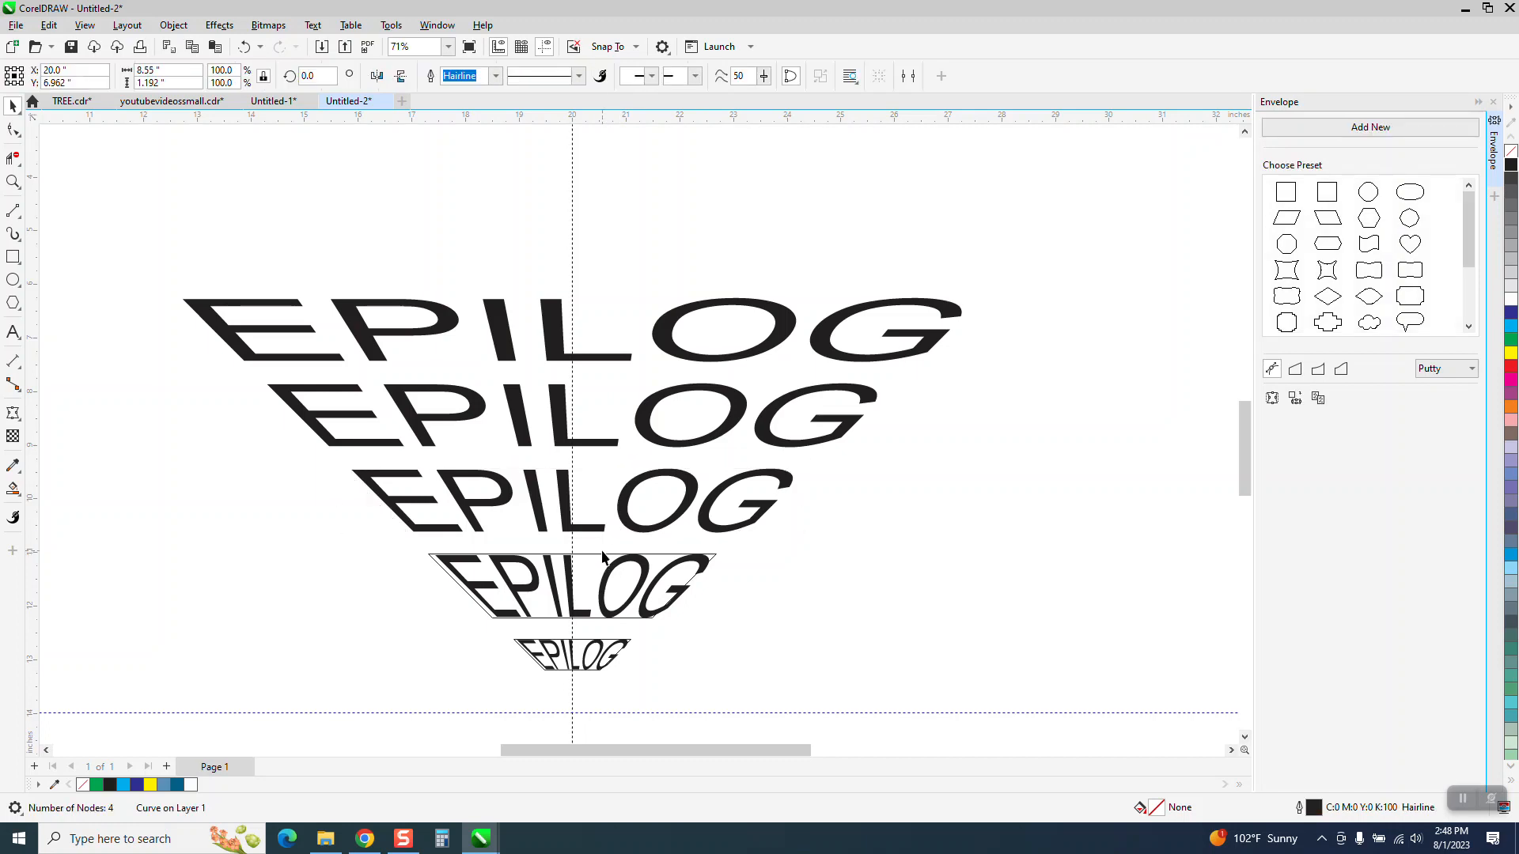
left_click(603, 555)
key("Up")
left_click(608, 645)
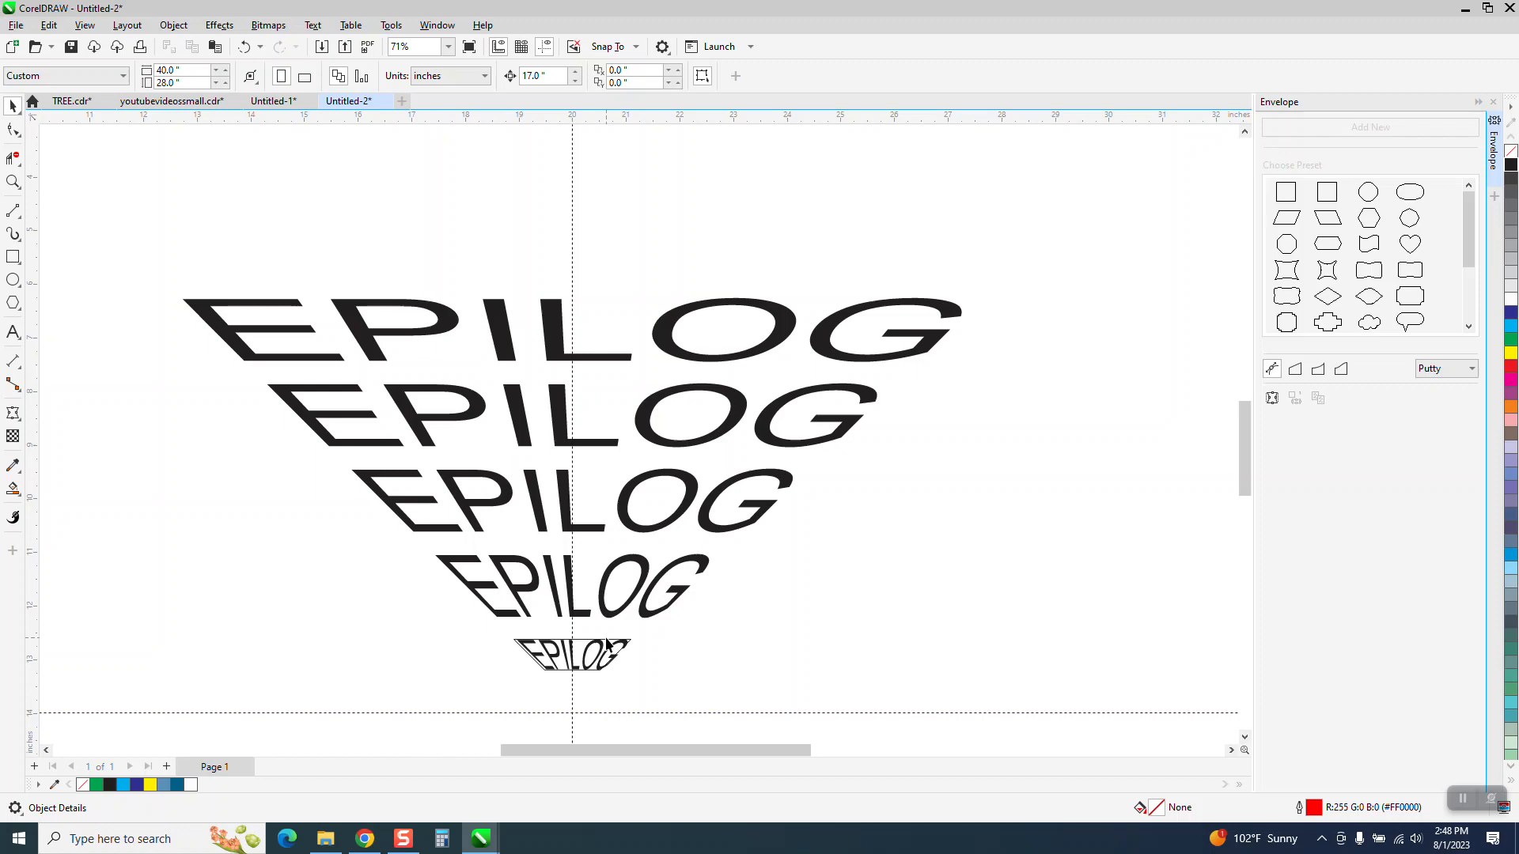
left_click(608, 643)
key("Up")
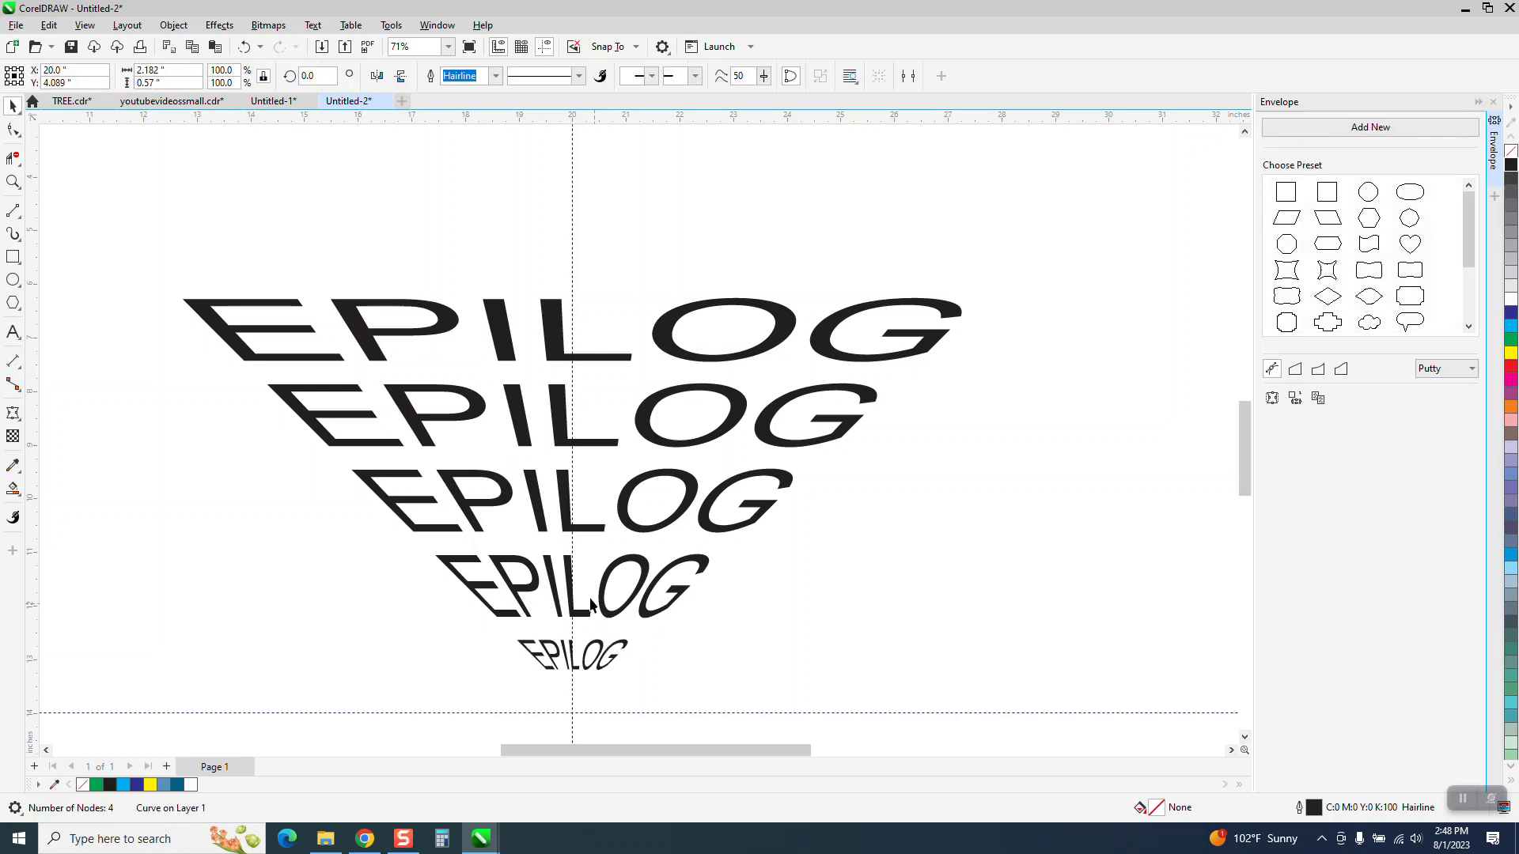
- Group the five warped EPILOG rows into one object
scroll(427, 371, "down", 2)
left_click(251, 295)
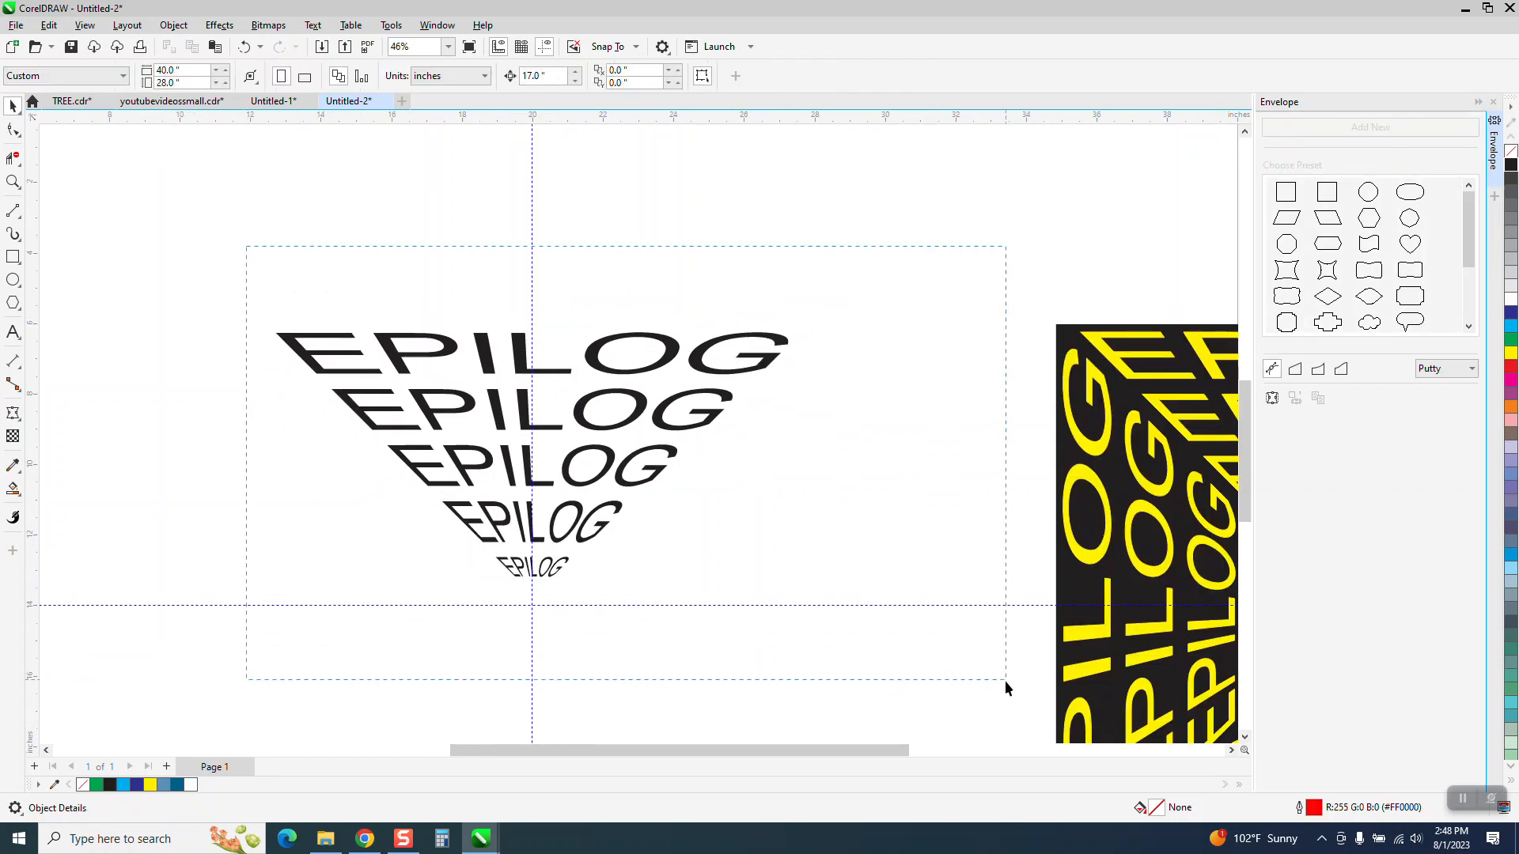
left_click_drag(1005, 681, 1006, 680)
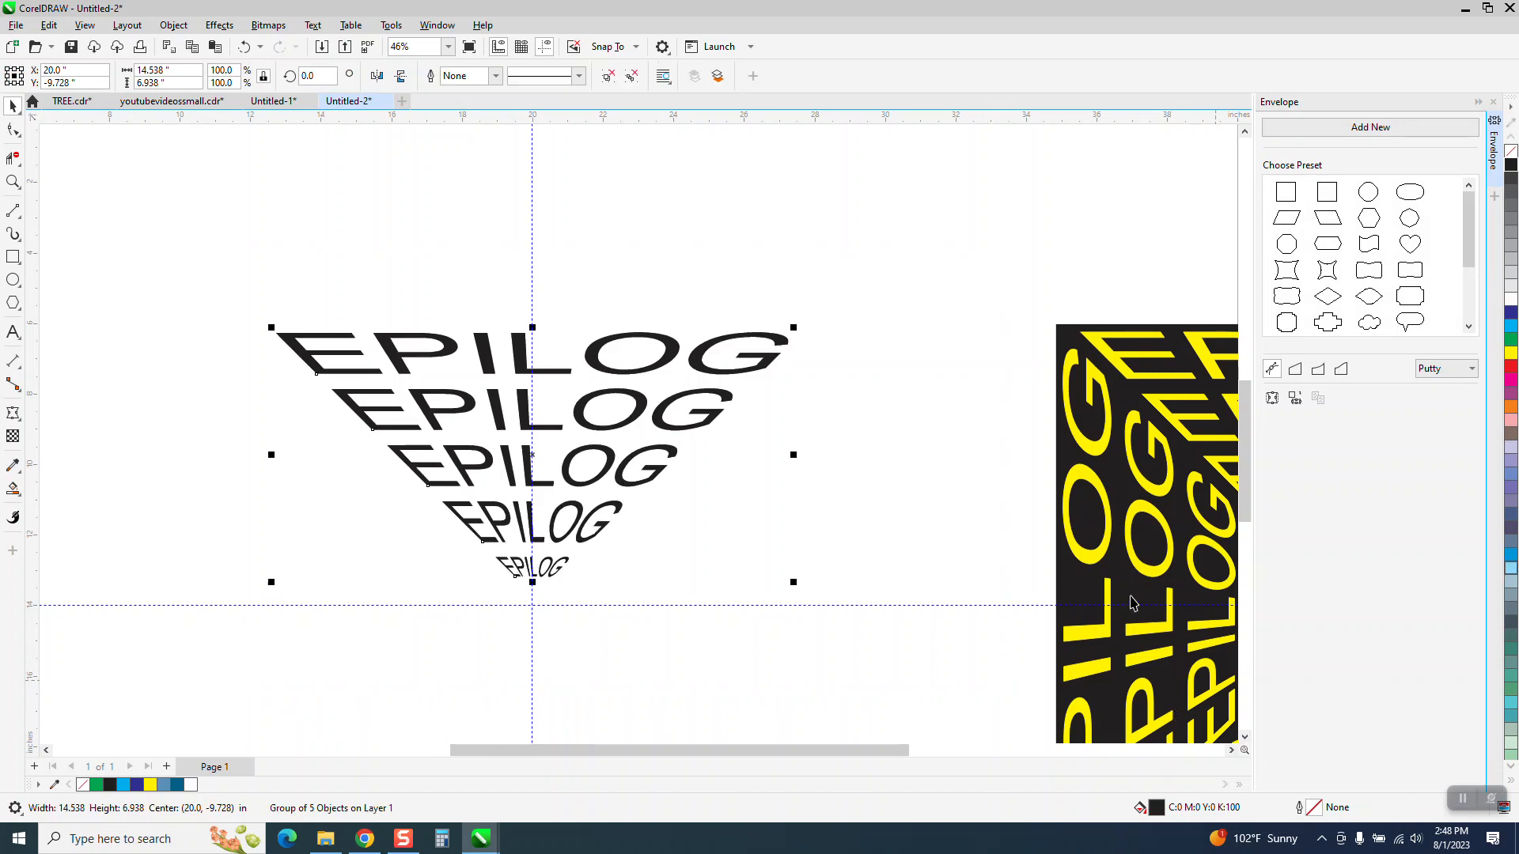
- Move the EPILOG group's centre of rotation down to the intersection of the two guidelines
left_click(533, 454)
left_click_drag(531, 454, 526, 600)
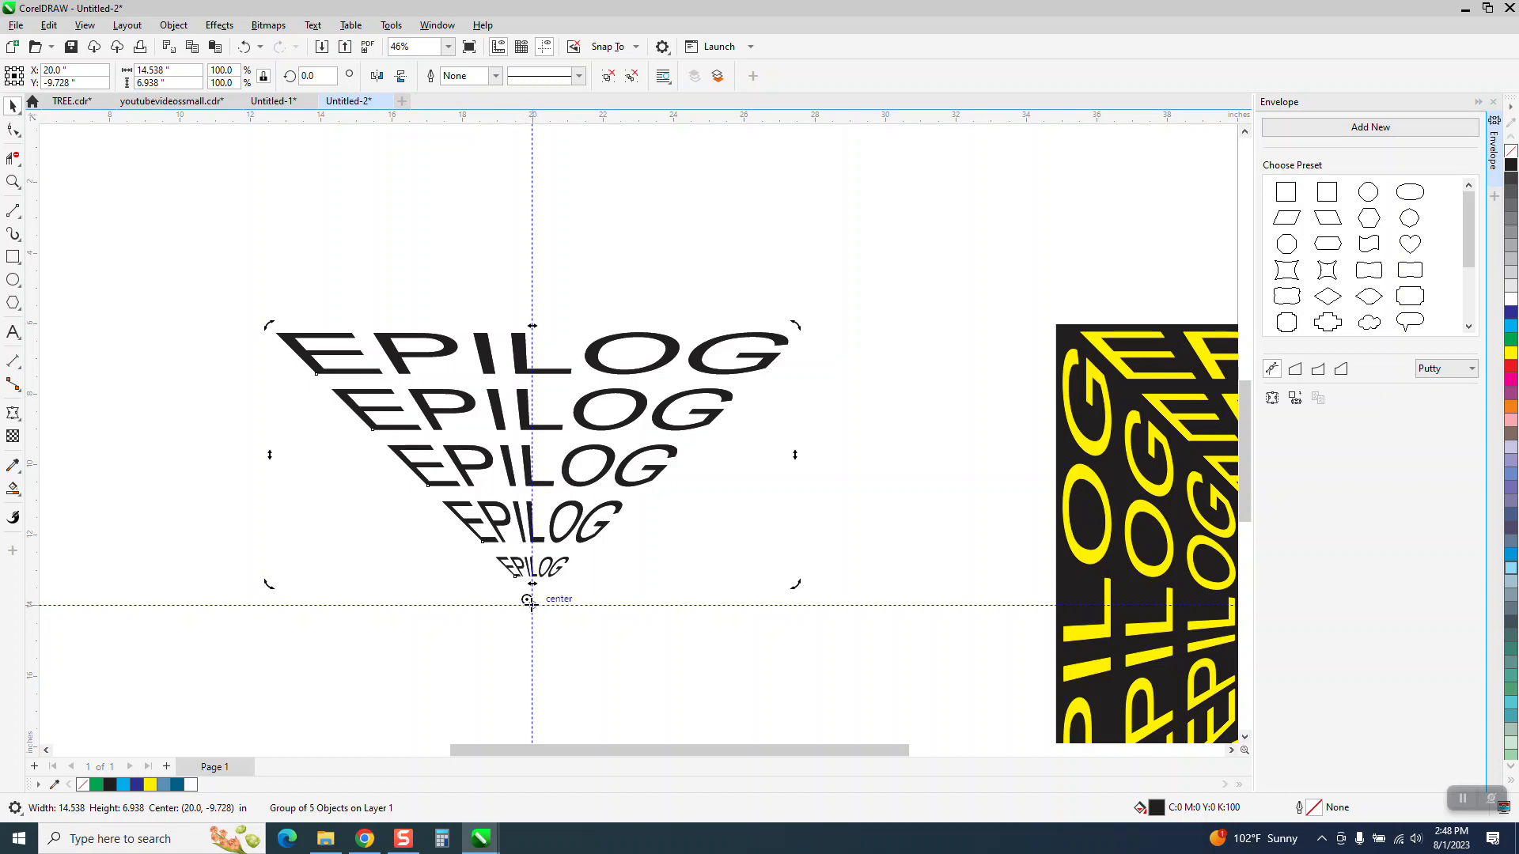
left_click(531, 476)
left_click(532, 462)
- Create three rotated copies of the EPILOG group in 90-degree increments around the guideline intersection, forming a square tunnel
left_click(308, 76)
type("90")
key("Return")
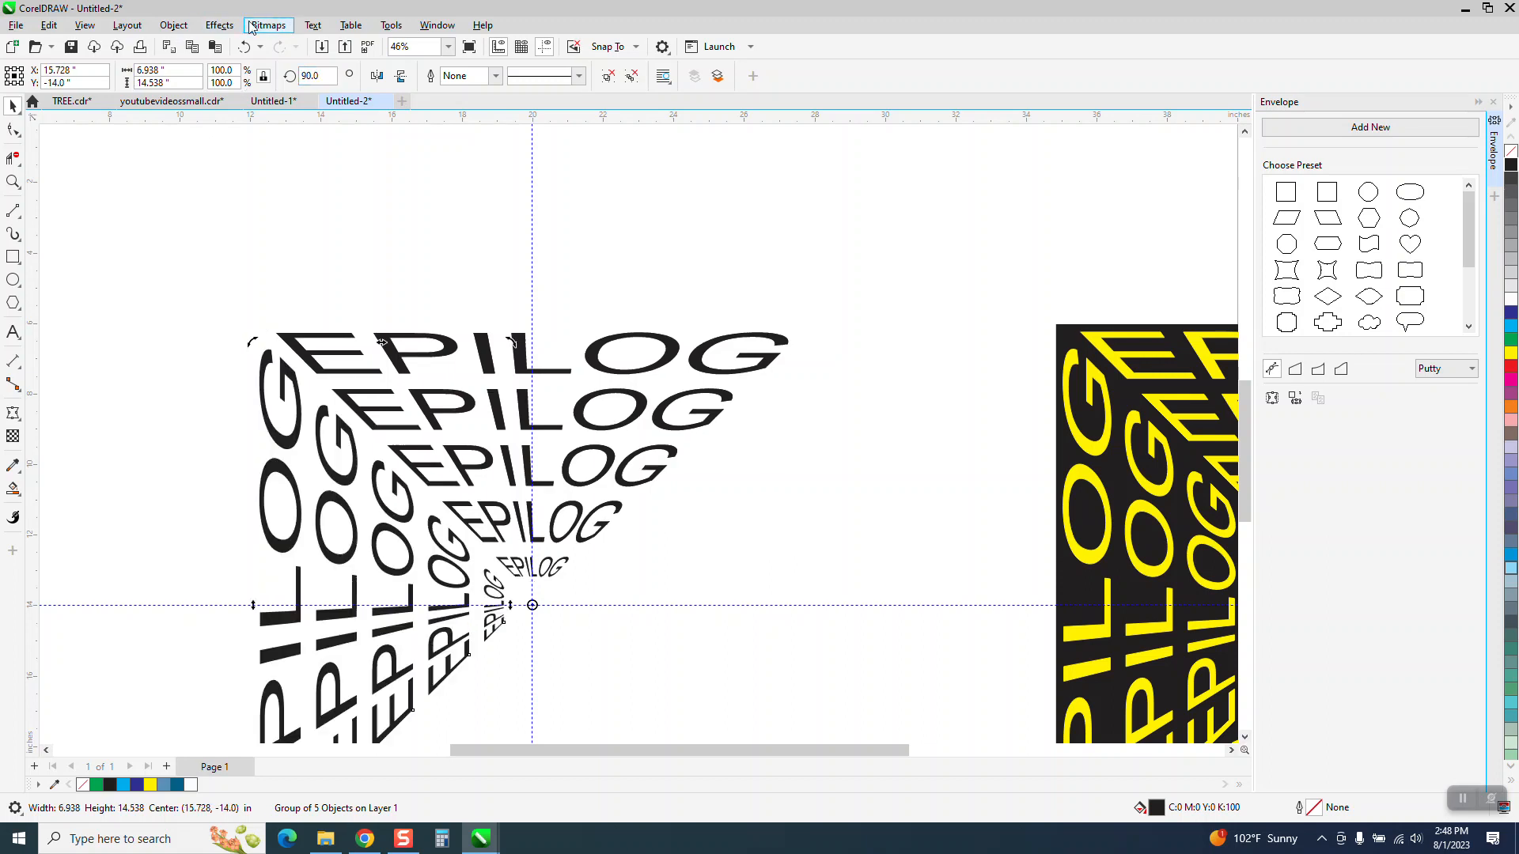
key("ctrl+r")
key("ctrl+r")
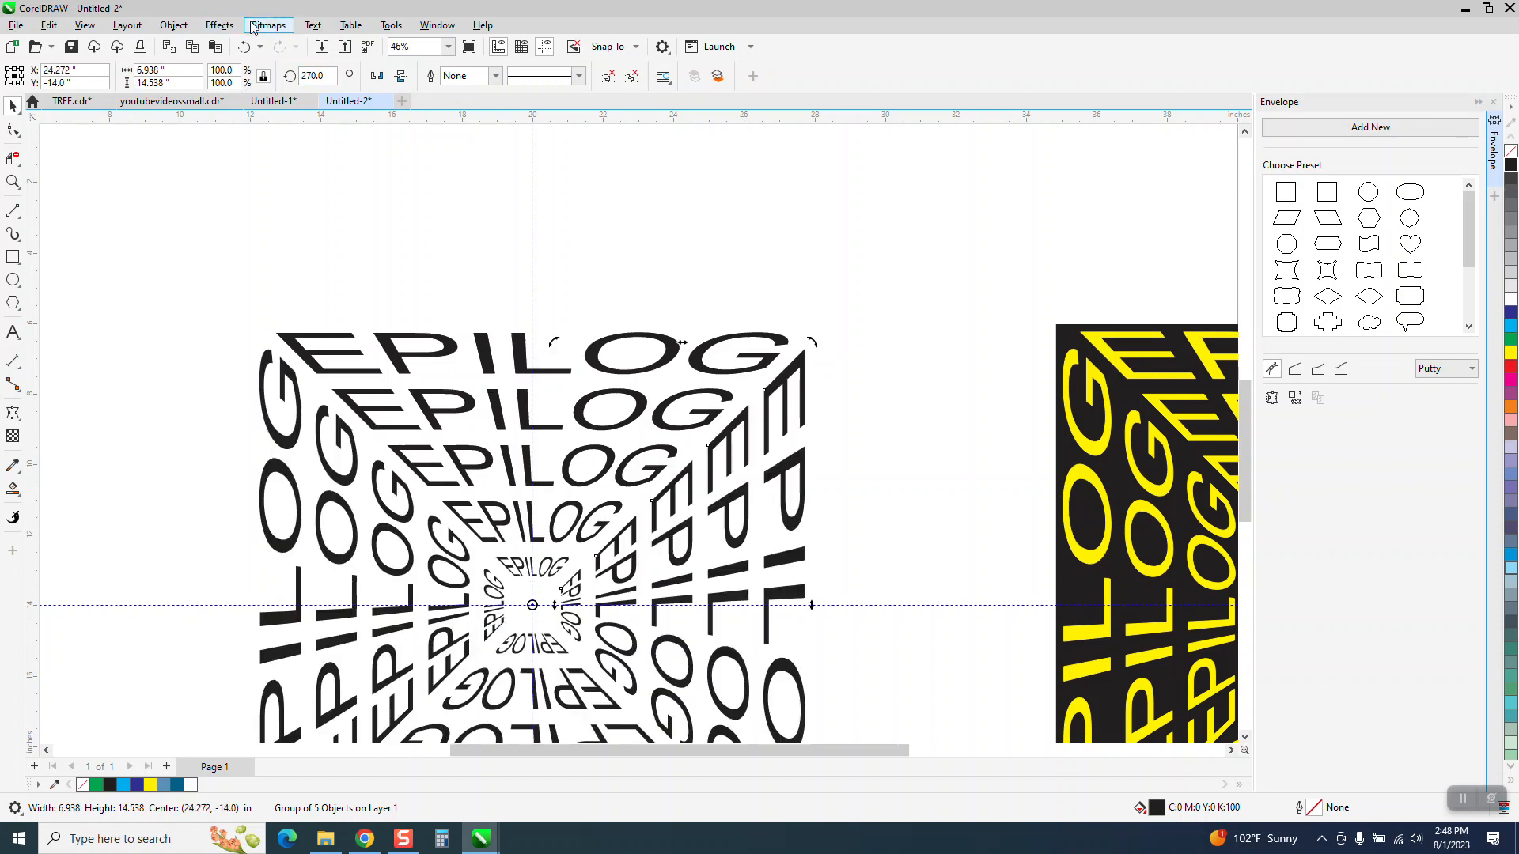
- Select all four sides of the EPILOG tunnel and group them
scroll(417, 241, "down", 2)
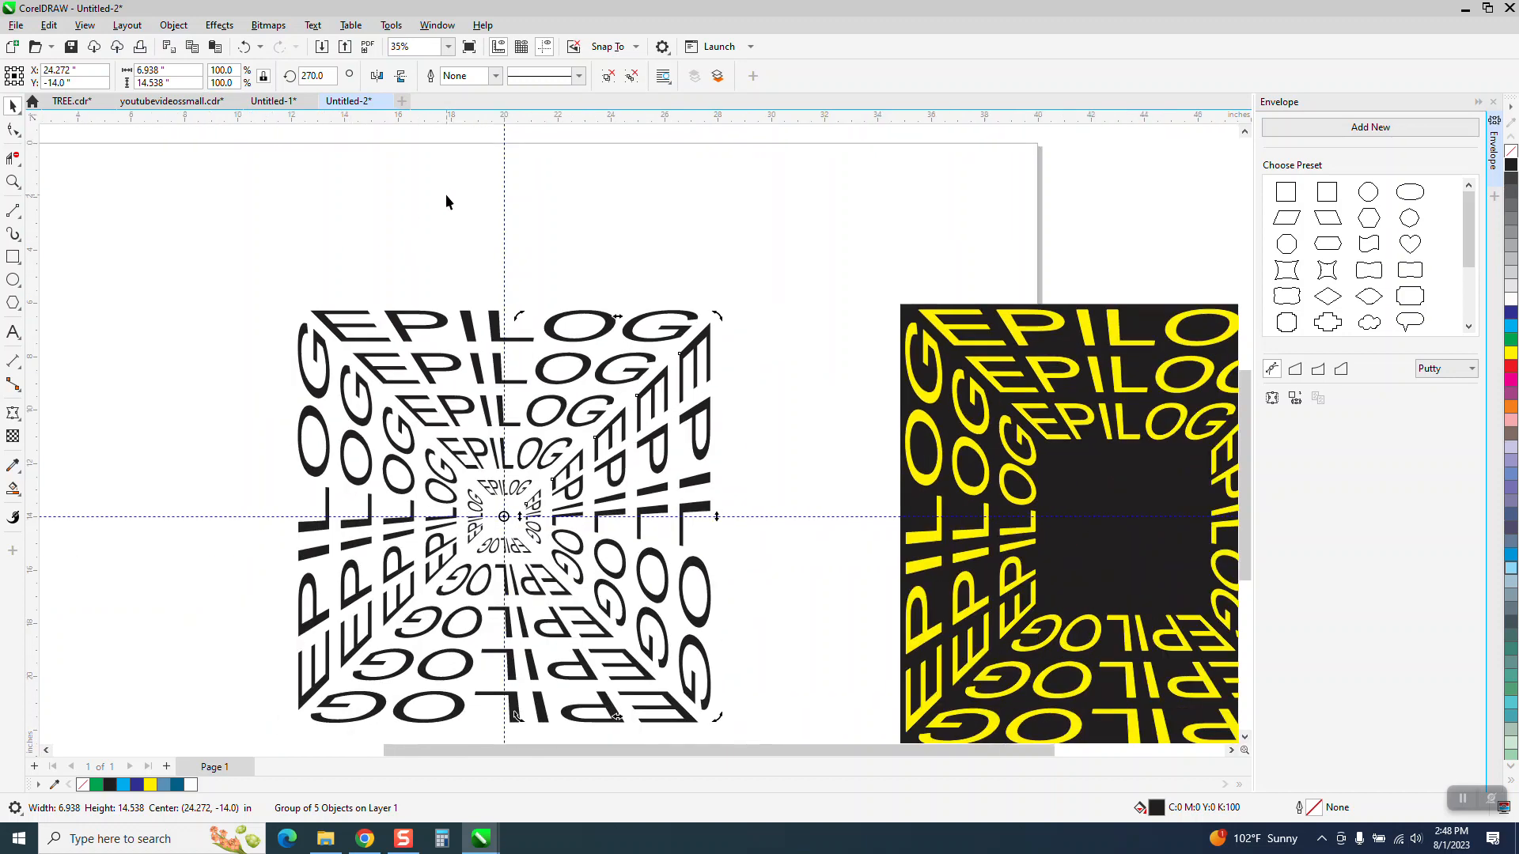
scroll(446, 201, "down", 1)
left_click_drag(278, 250, 771, 693)
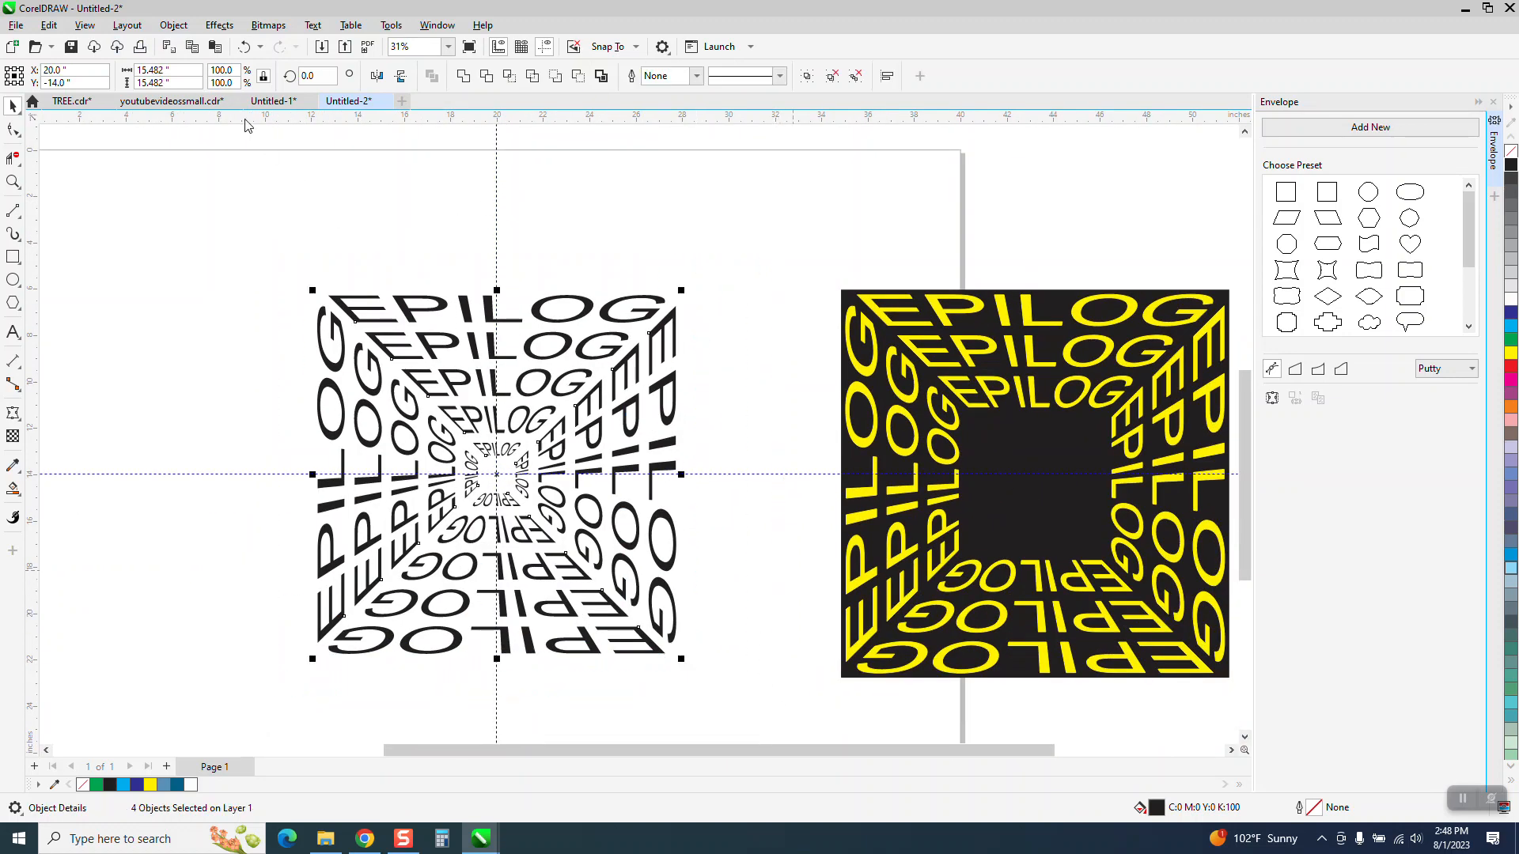
left_click(176, 26)
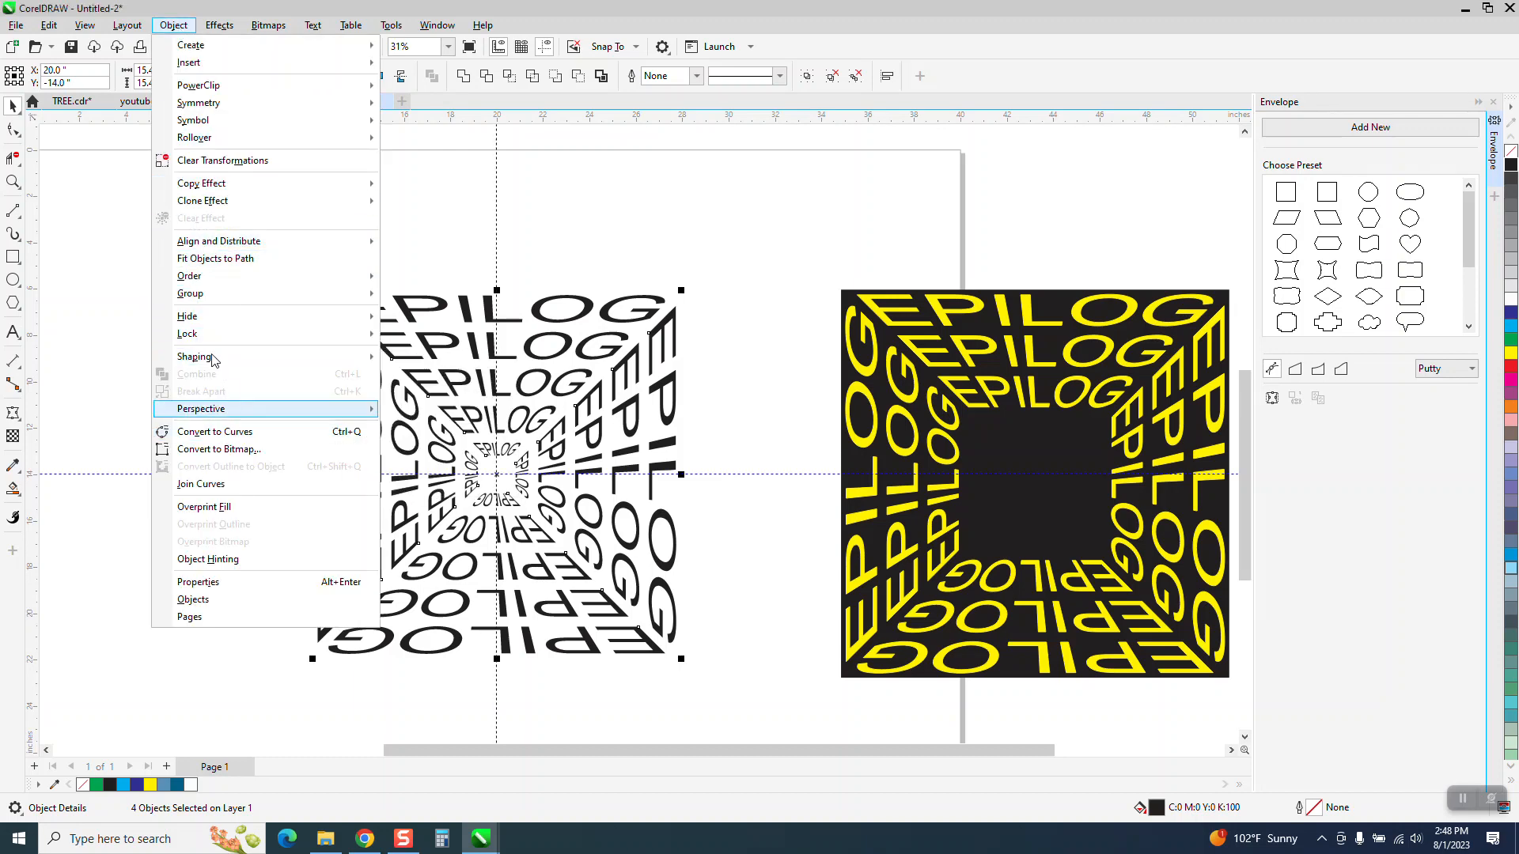
mouse_move(194, 295)
left_click(425, 297)
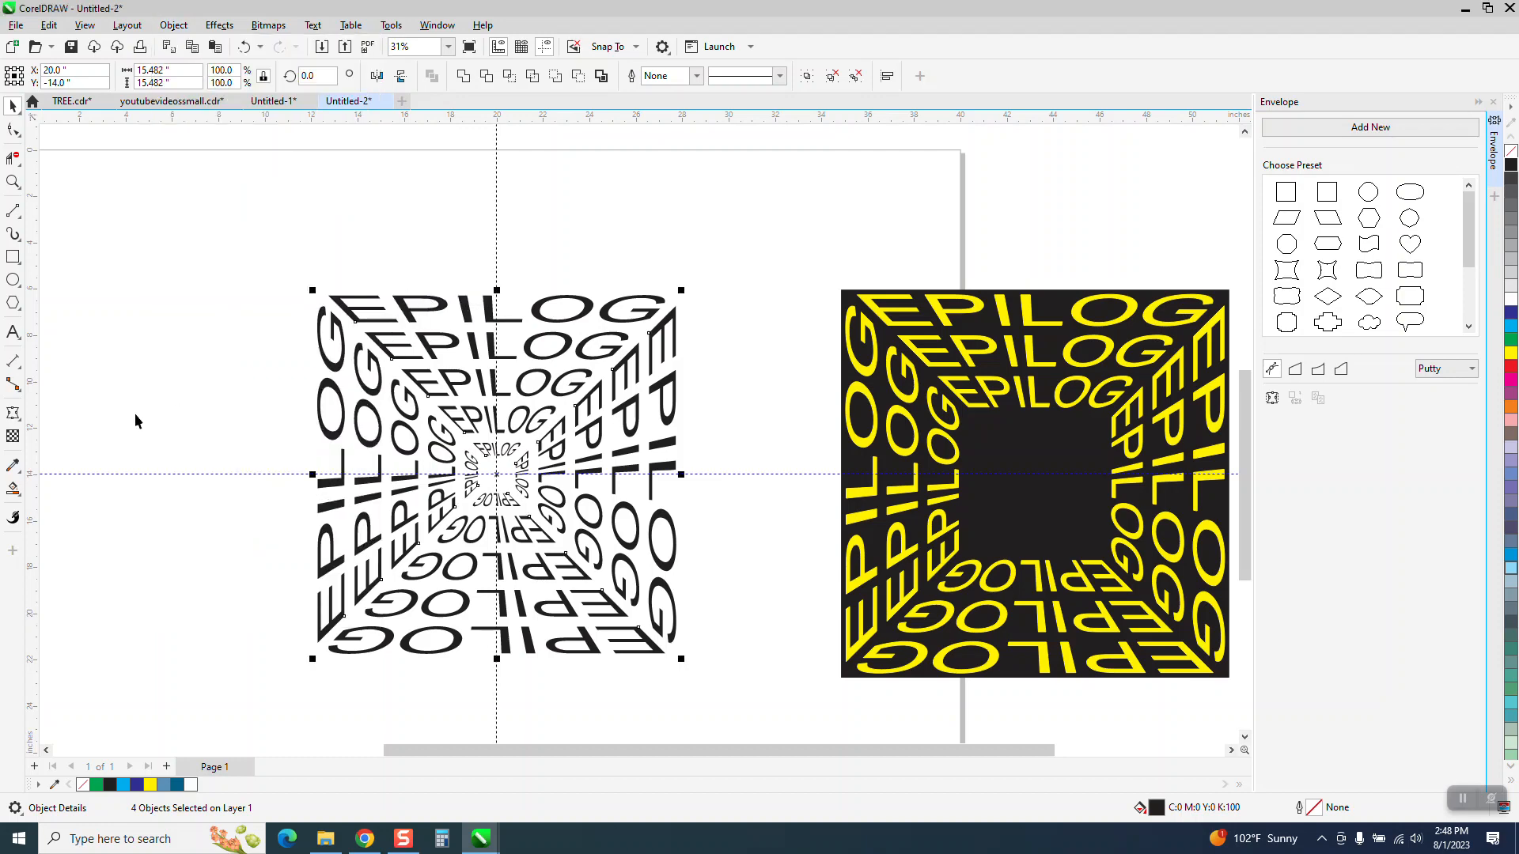
- Apply an interactive fountain fill outward from the centre of the grouped tunnel and make it elliptical
left_click(15, 492)
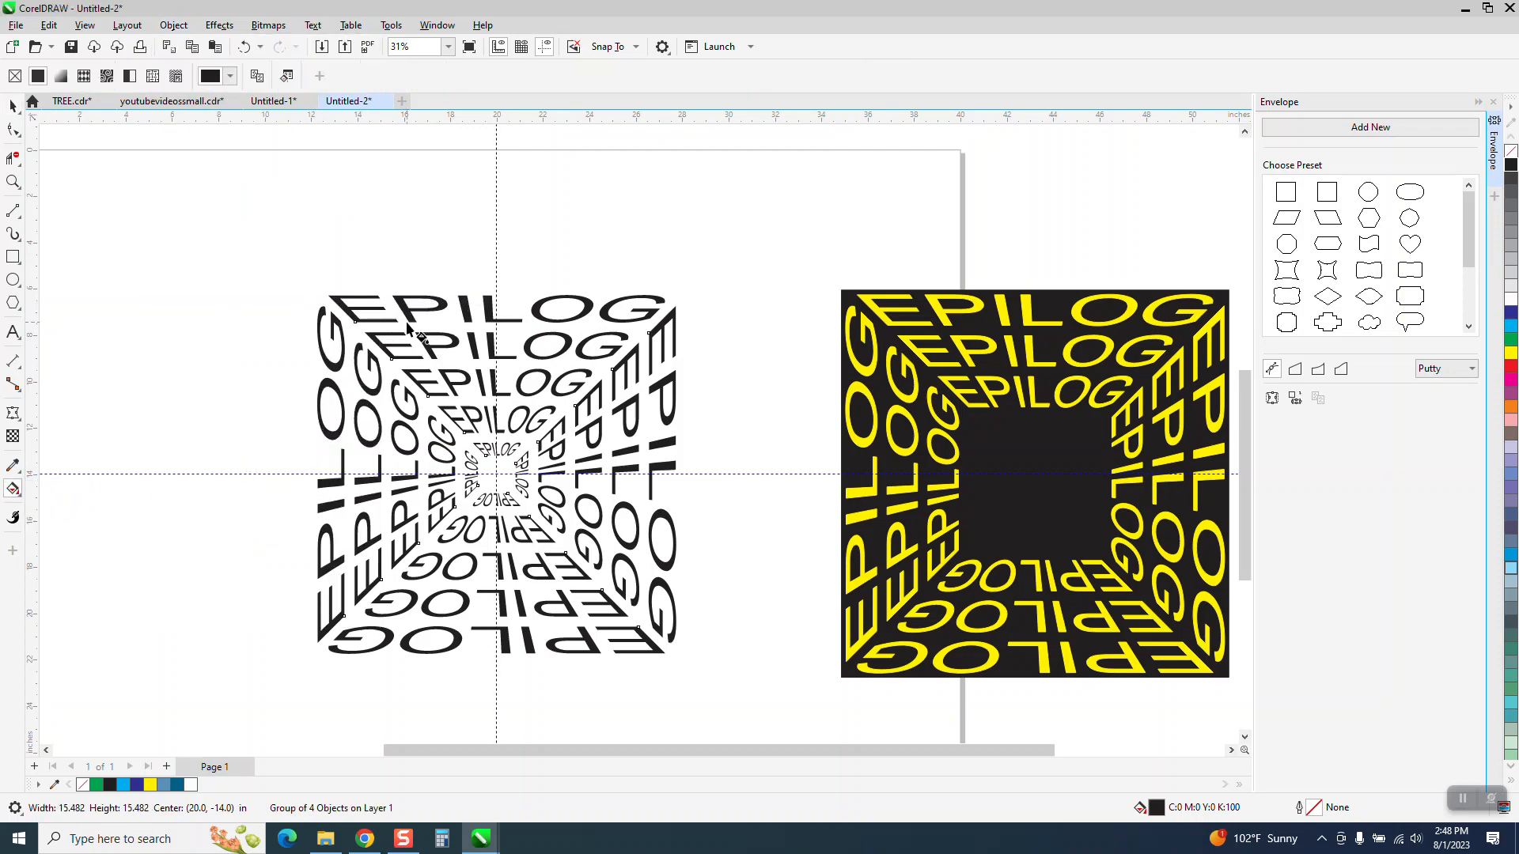
left_click_drag(493, 472, 587, 288)
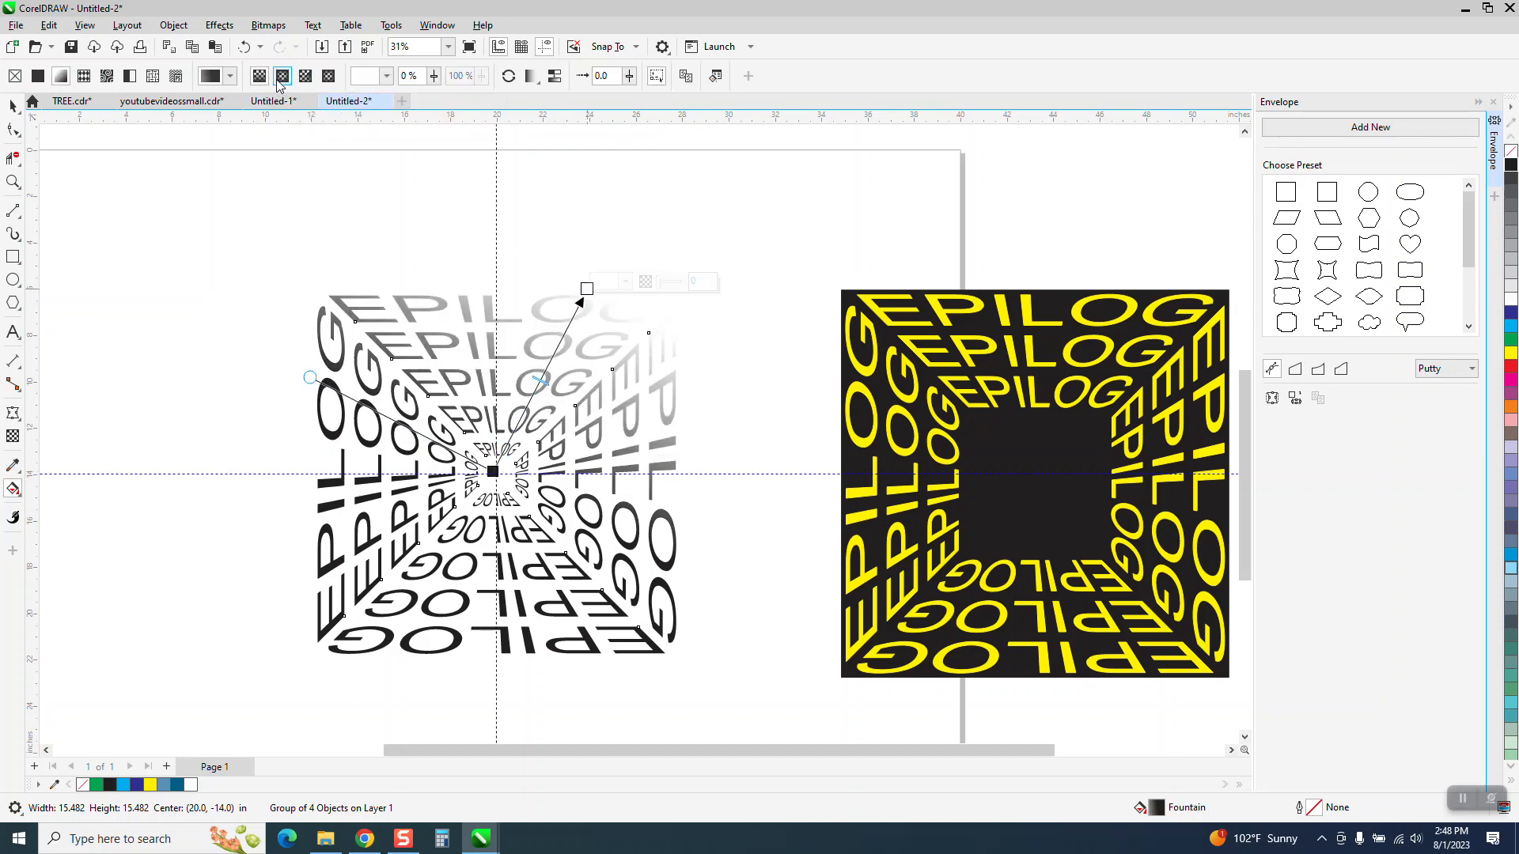
left_click(282, 76)
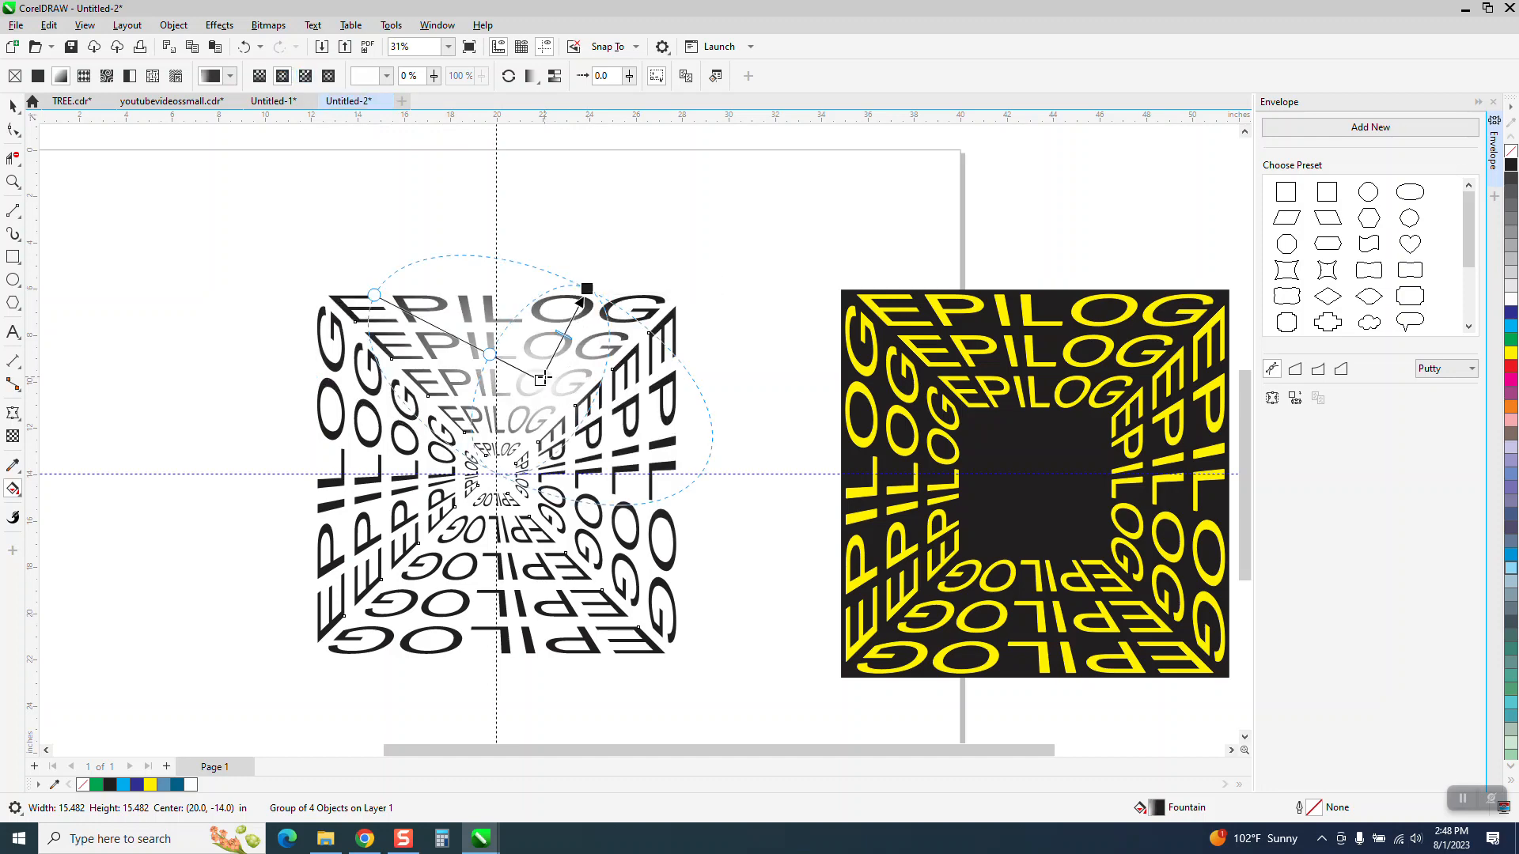
- Reposition the elliptical fill so it starts at the guideline intersection and ends just above the tunnel on the vertical guideline
left_click_drag(540, 380, 496, 479)
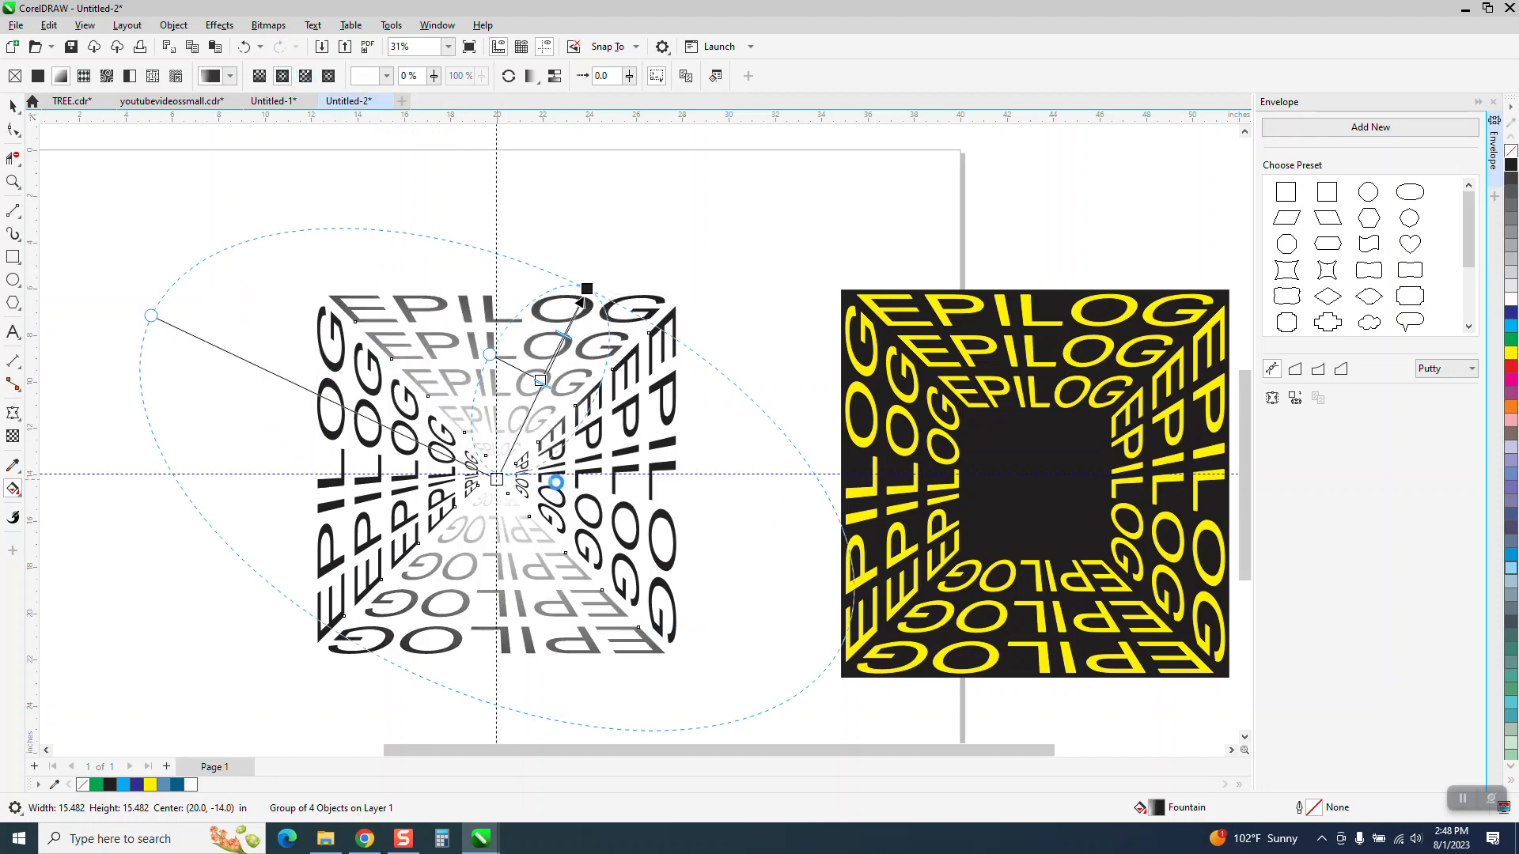
left_click_drag(585, 288, 499, 256)
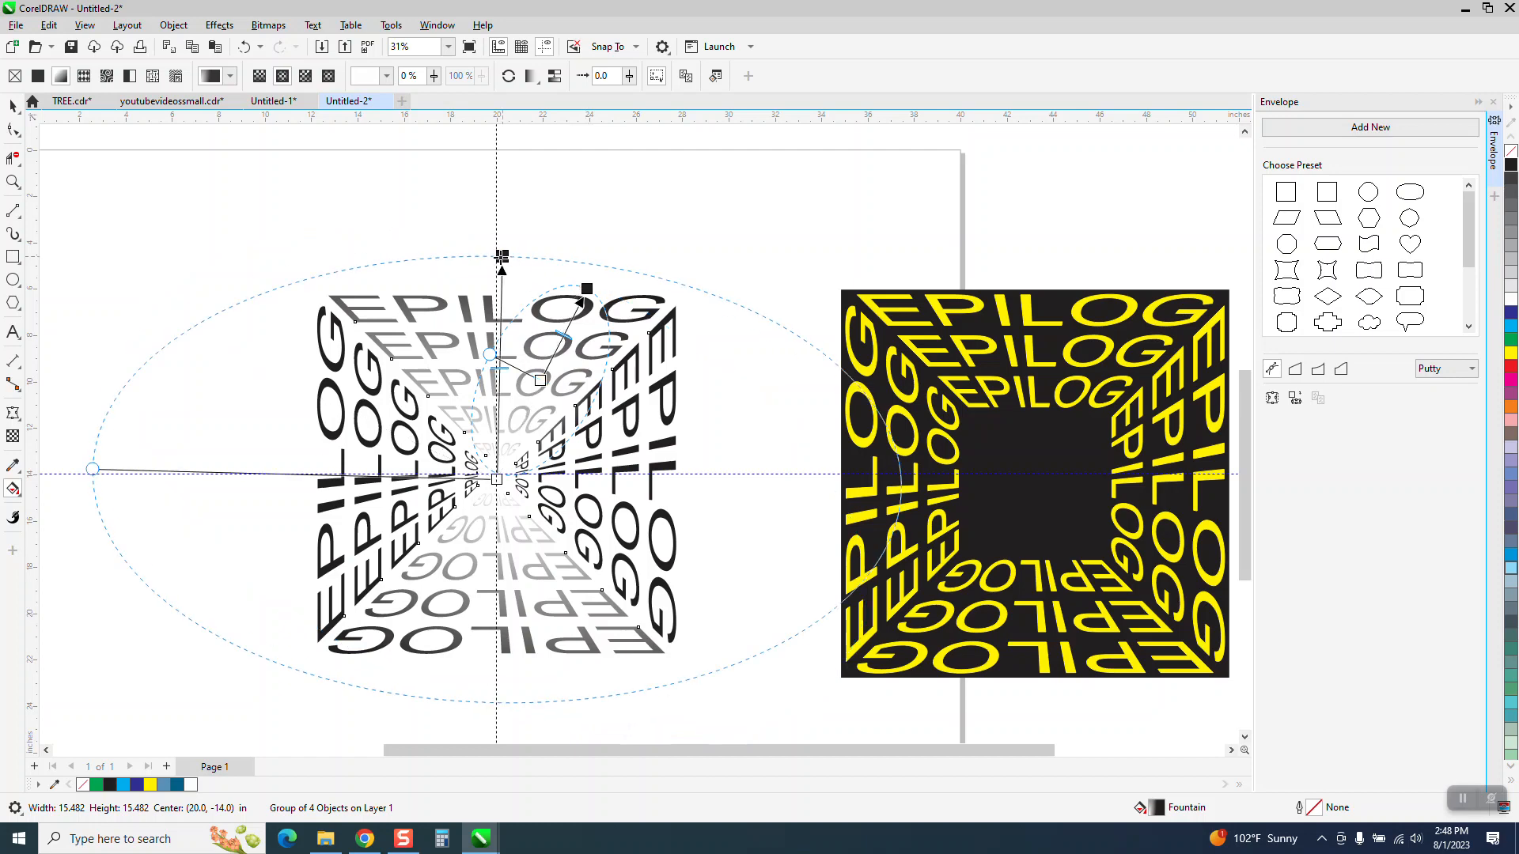
left_click_drag(541, 383, 496, 481)
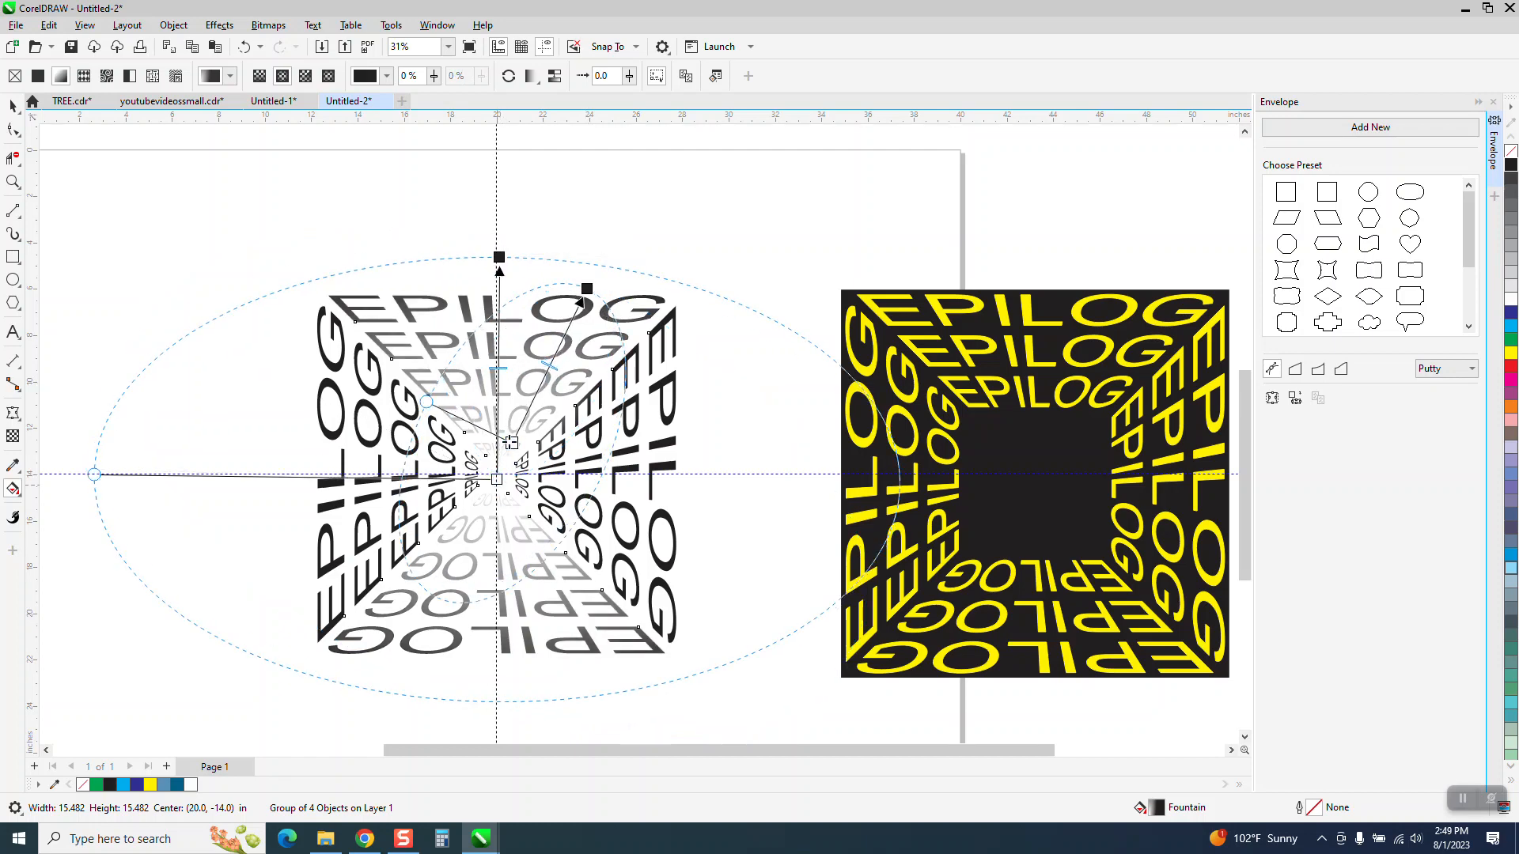
left_click(512, 443)
left_click_drag(540, 381, 497, 478)
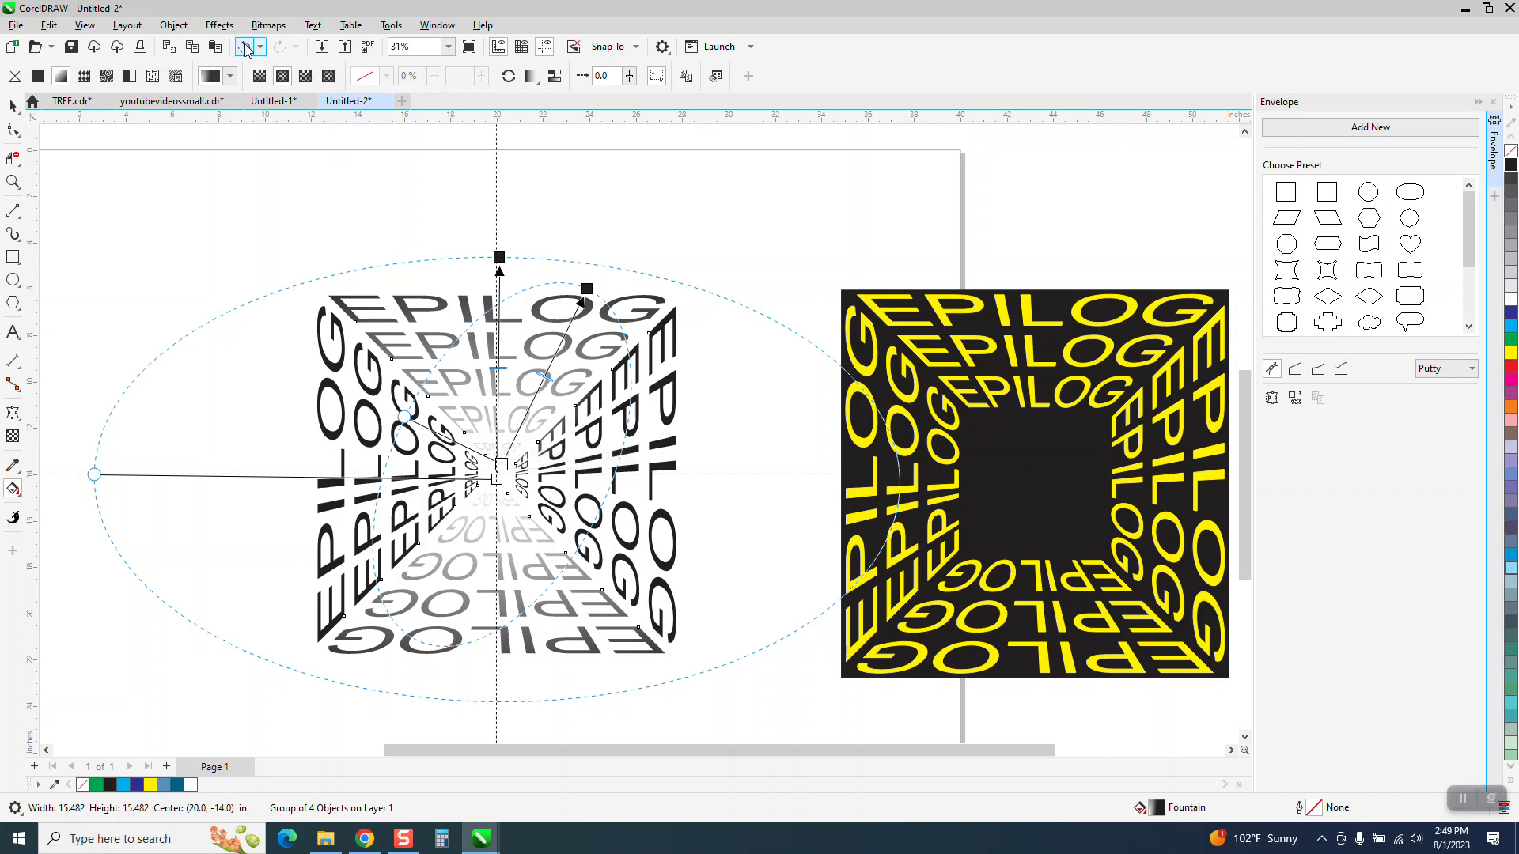
- Undo the fountain fill changes and the grouping of the four tunnel sides
left_click(245, 48)
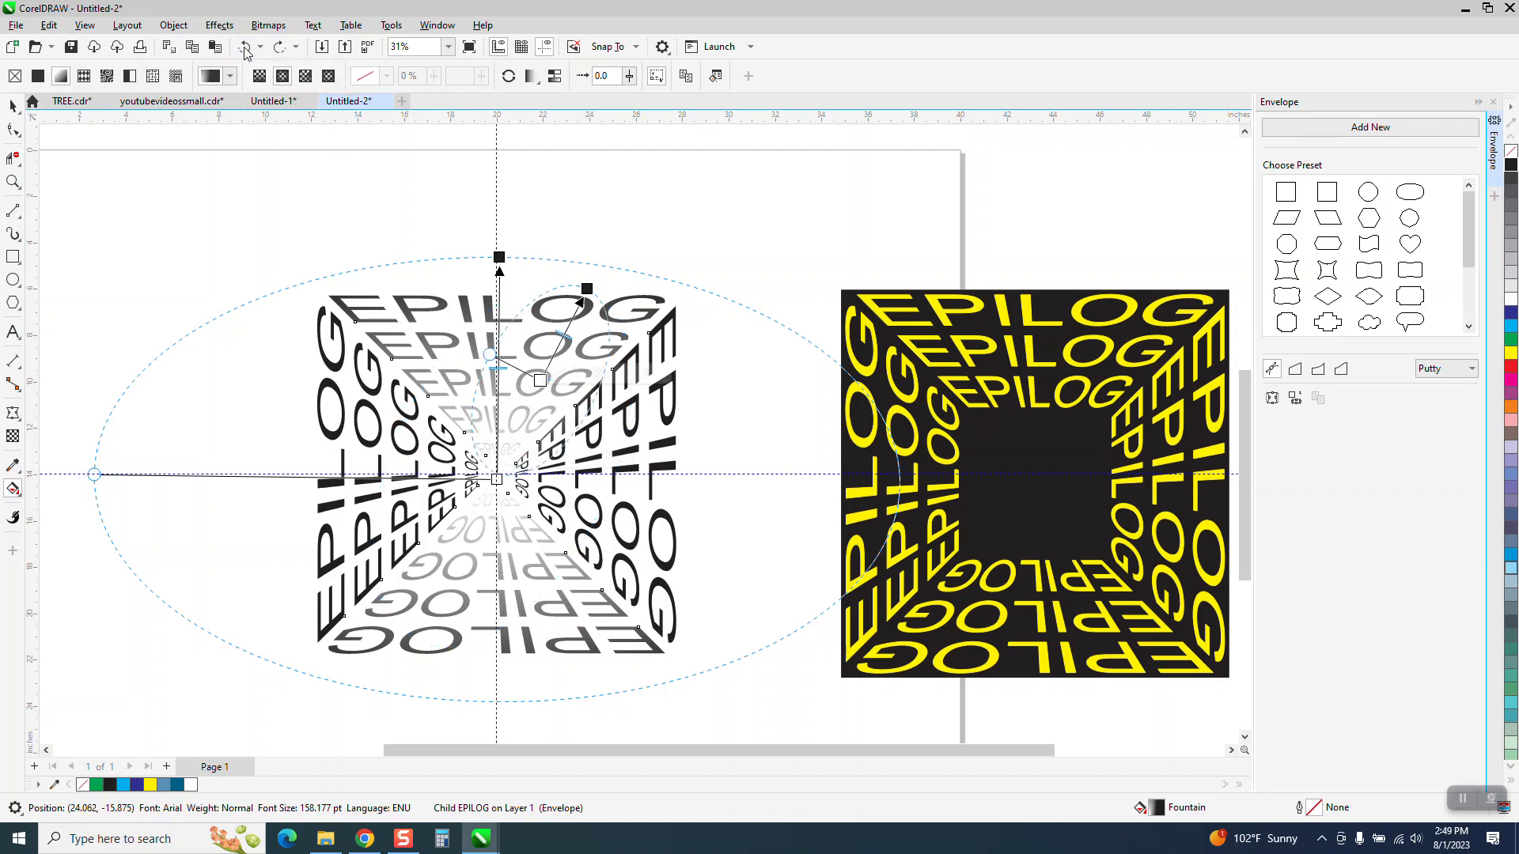
left_click(13, 106)
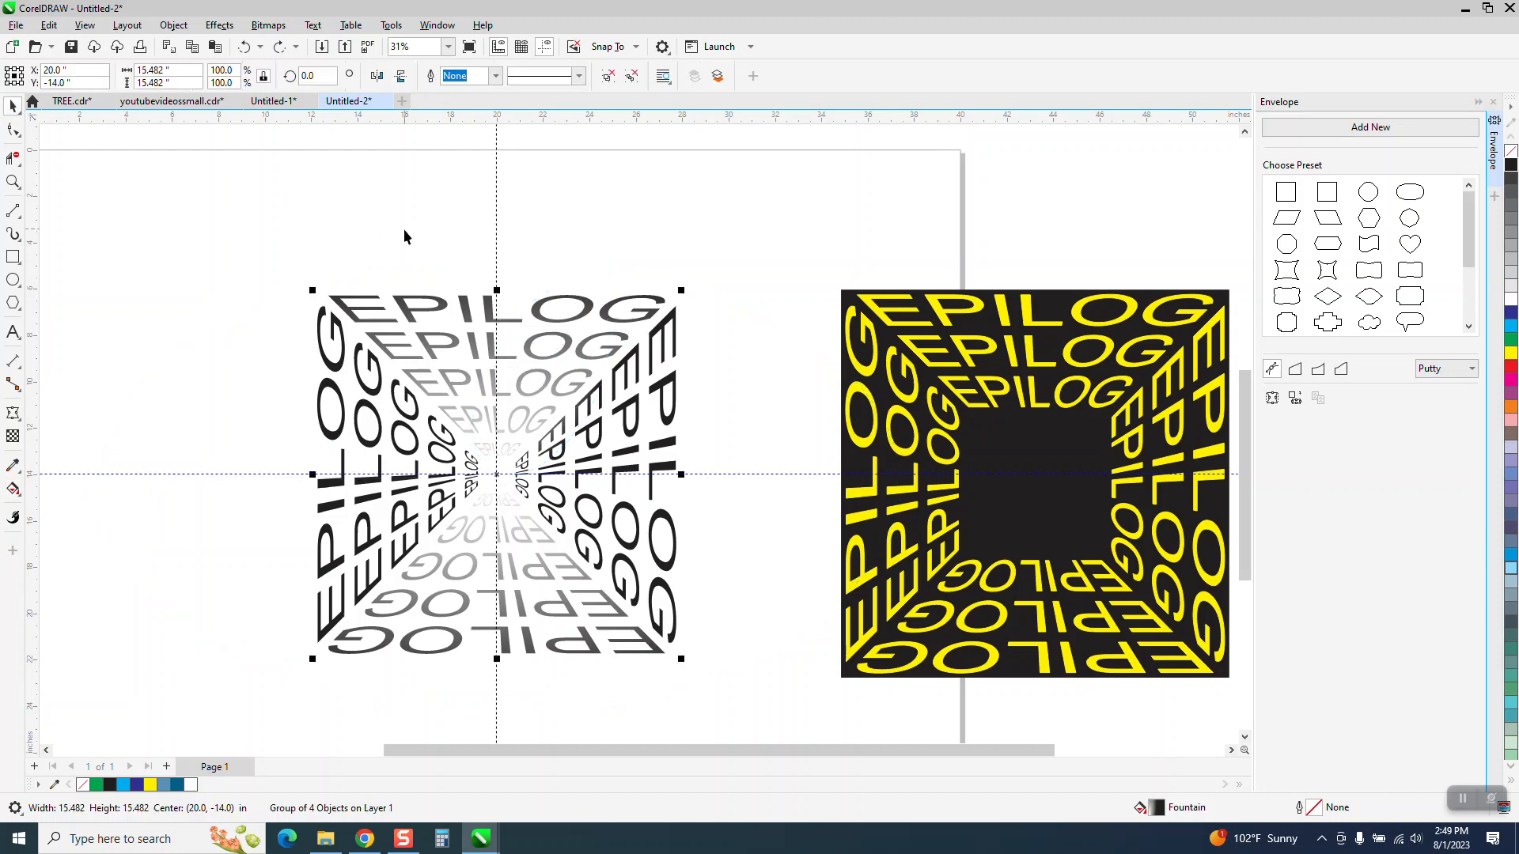
left_click(245, 47)
left_click(245, 48)
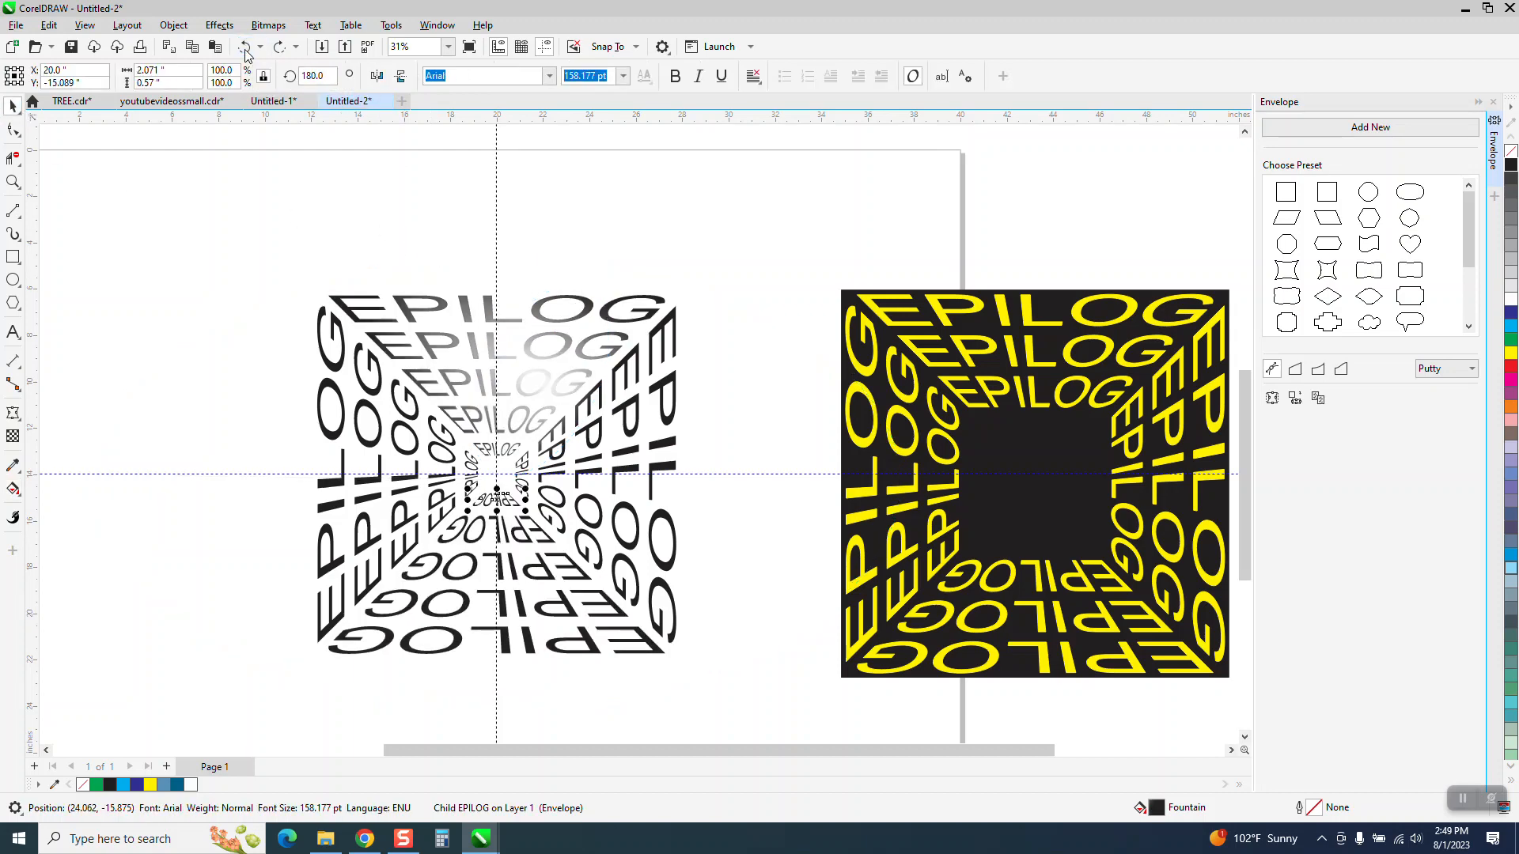
left_click(245, 48)
left_click(246, 47)
left_click(245, 48)
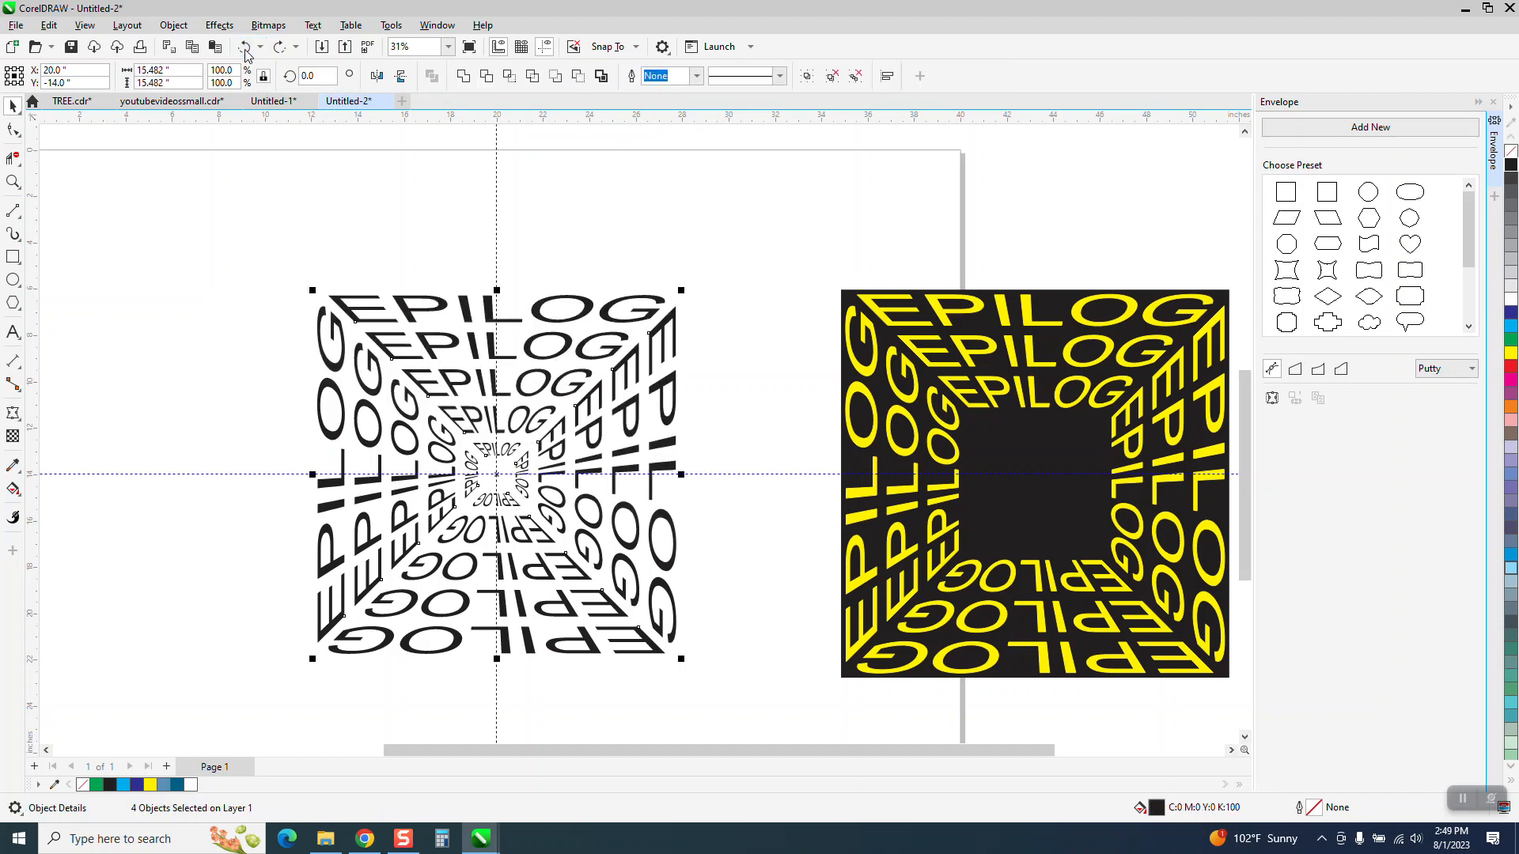
- Delete the left, lower and right rotated copies, keeping only the upper EPILOG group
left_click(590, 218)
left_click(580, 296)
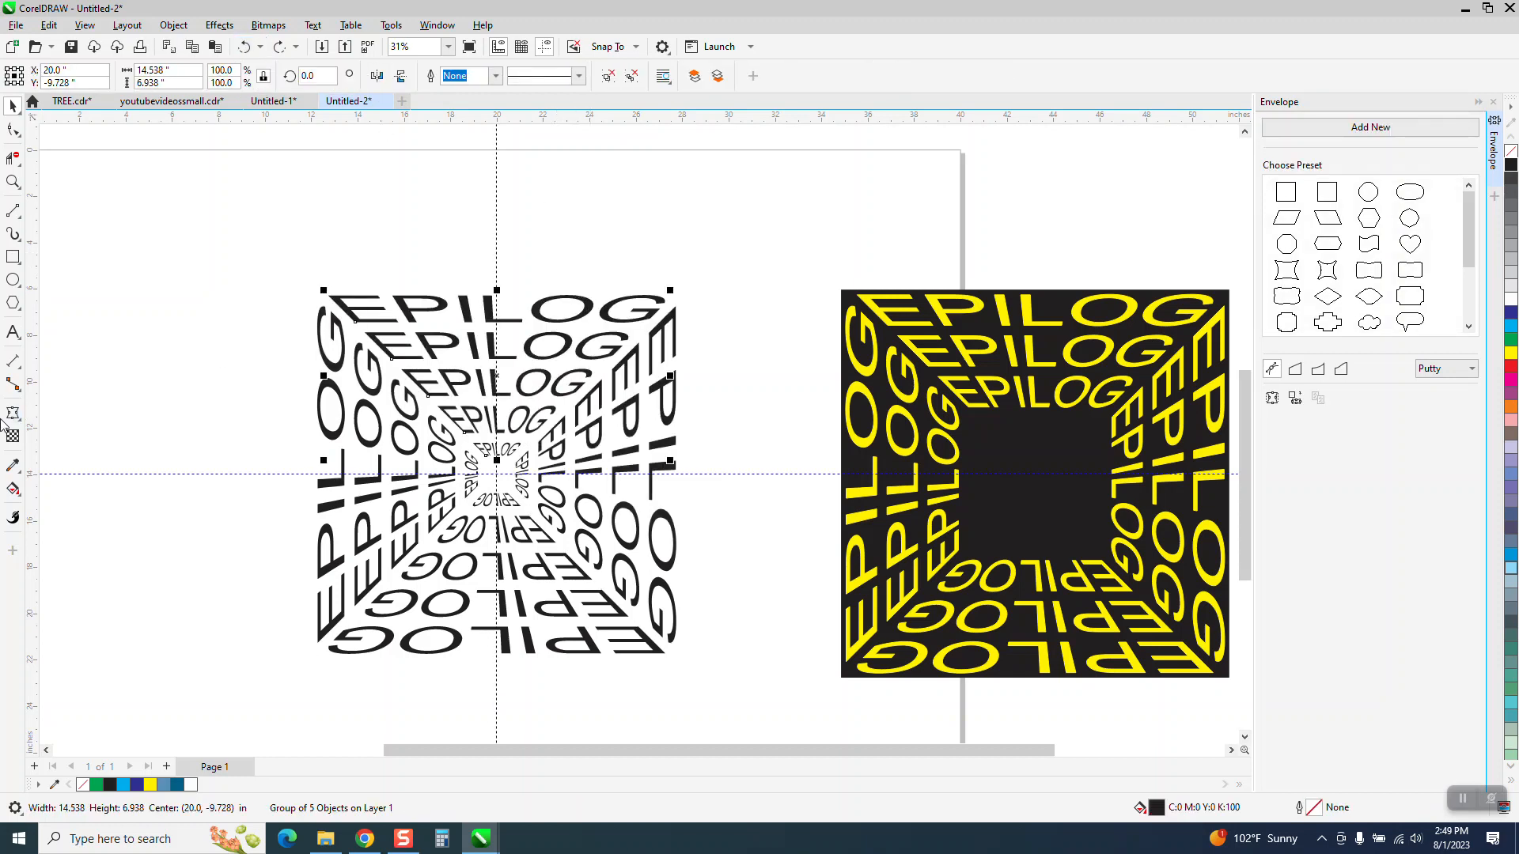
left_click(13, 182)
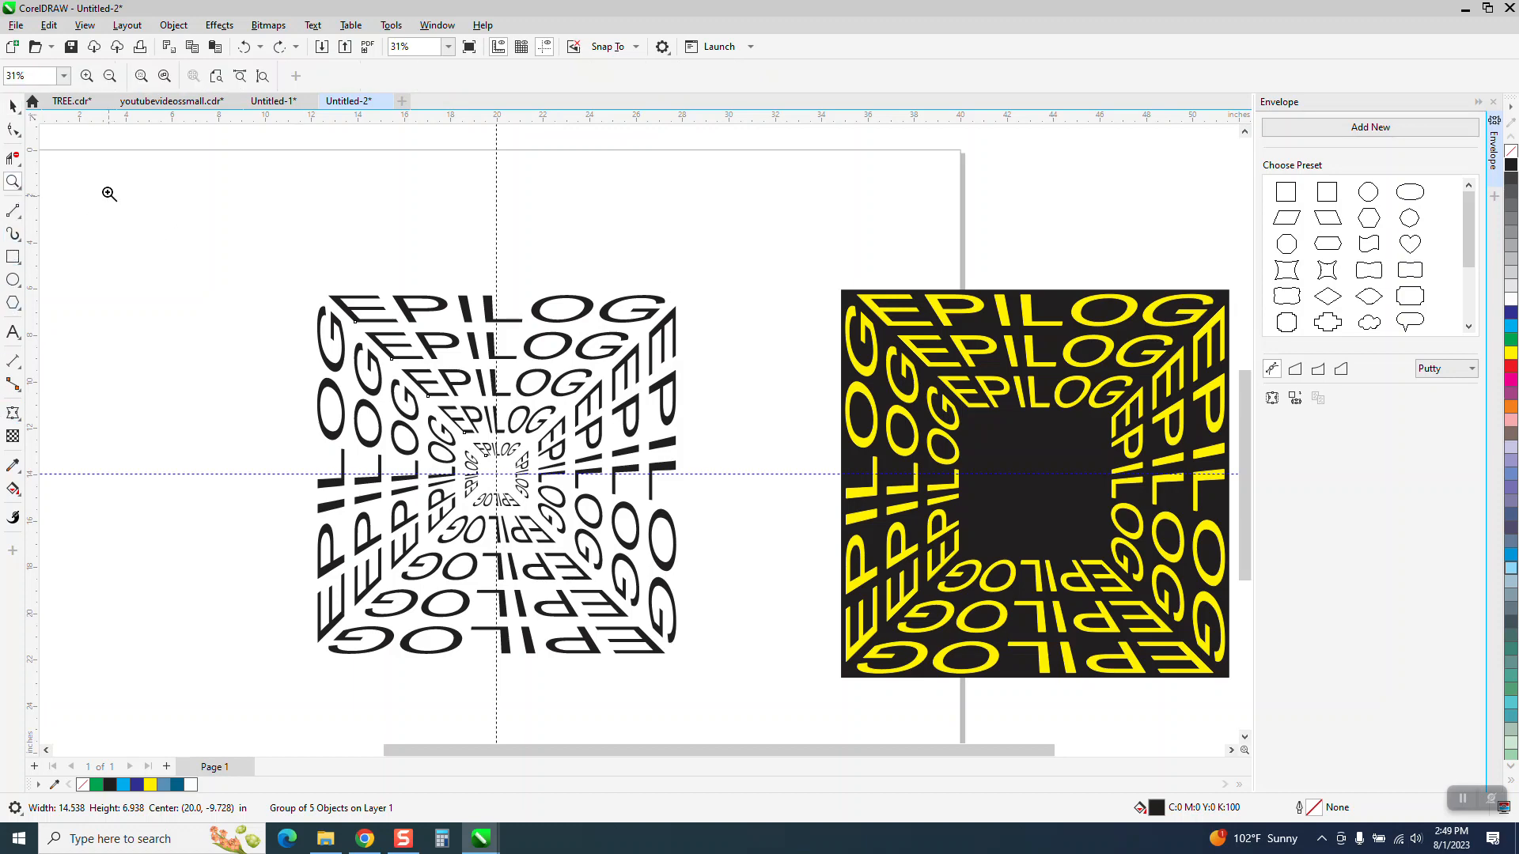
left_click(12, 105)
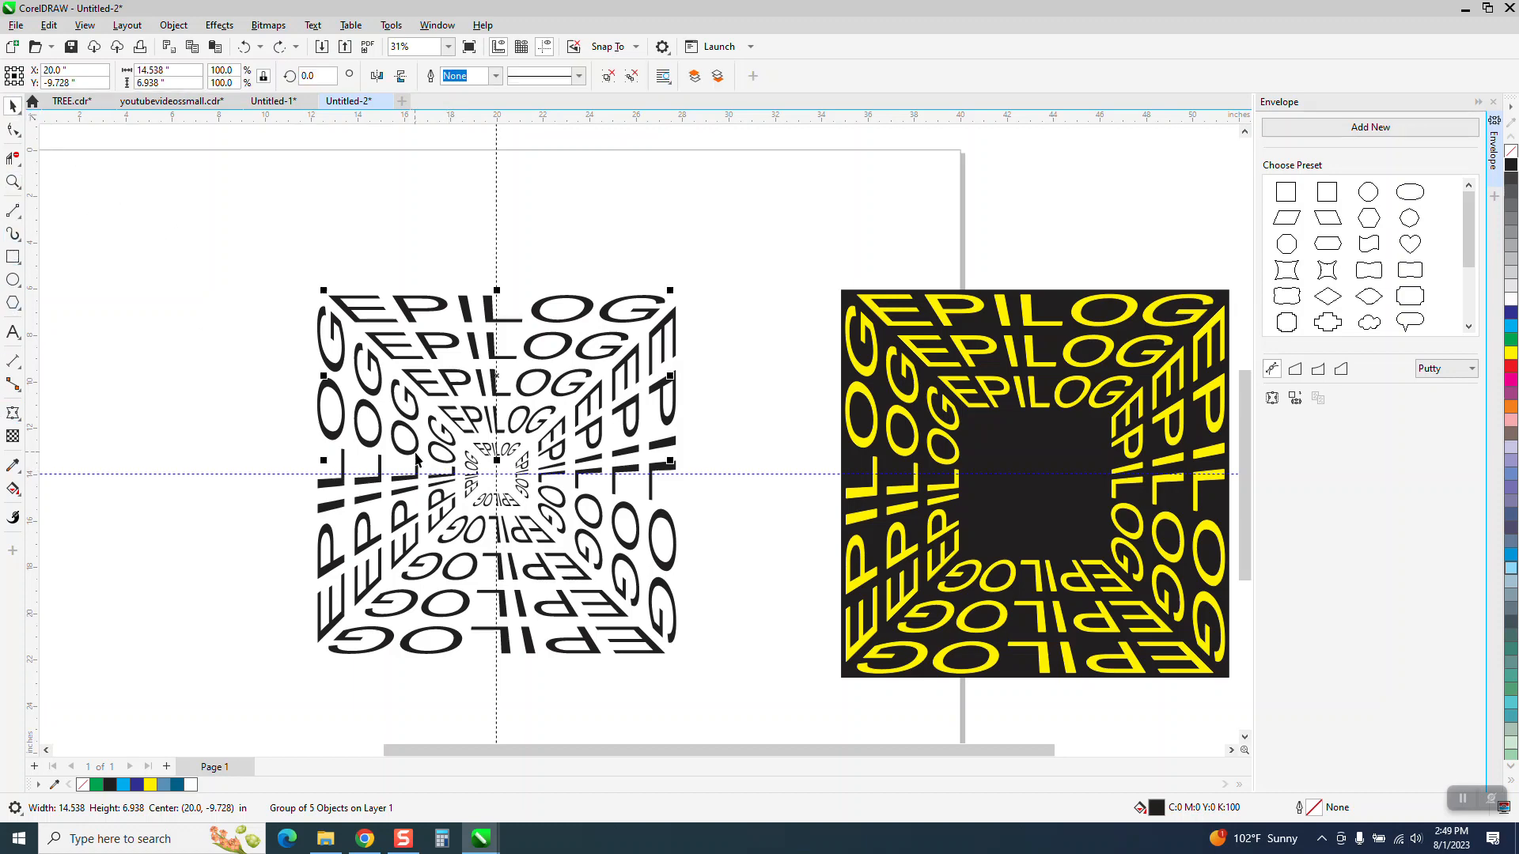
left_click(416, 455)
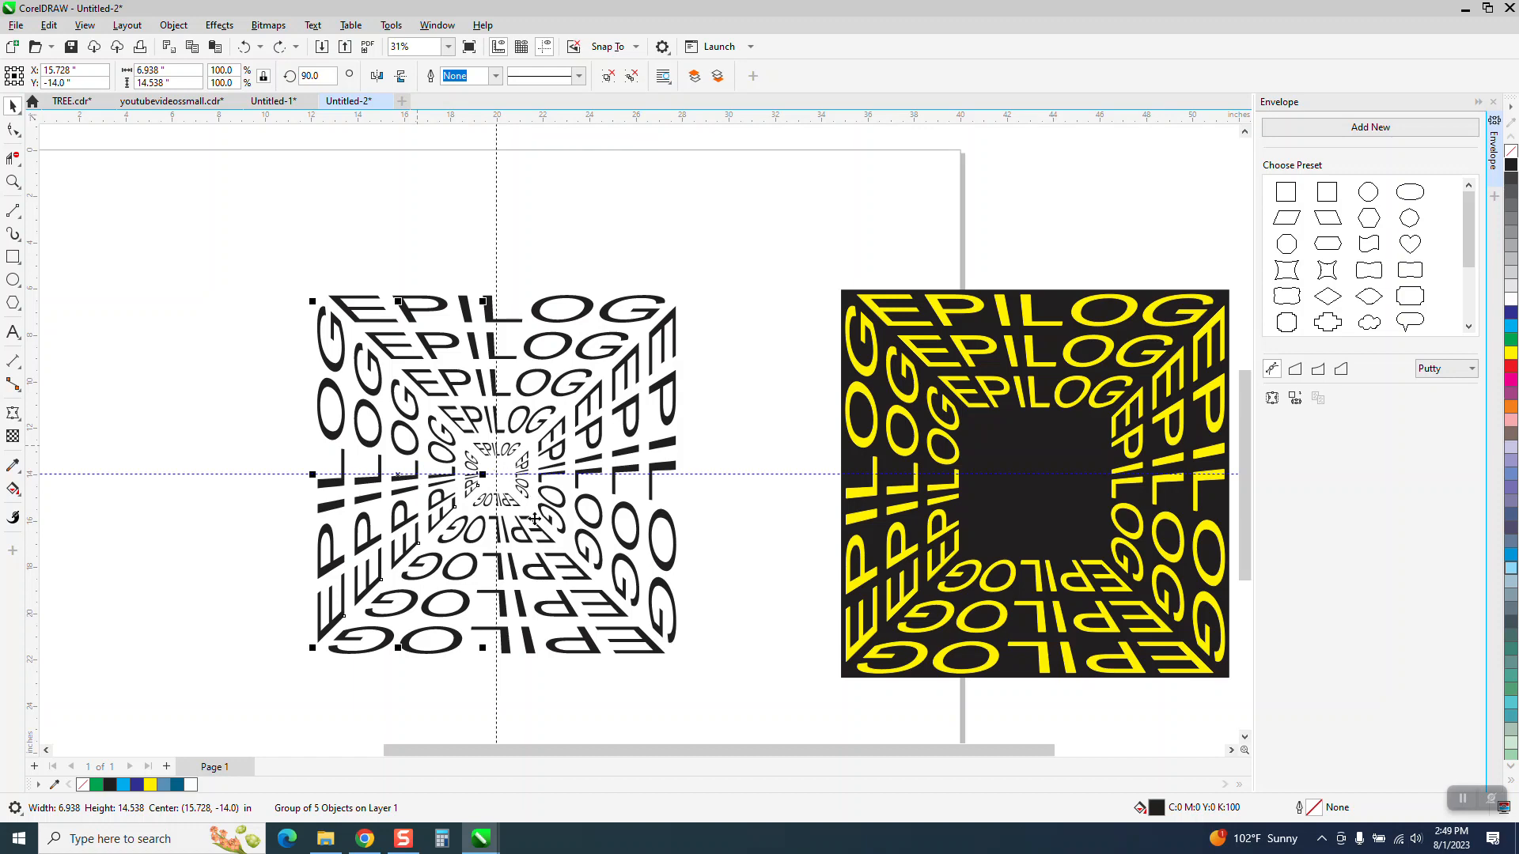
key("Delete")
left_click(538, 570)
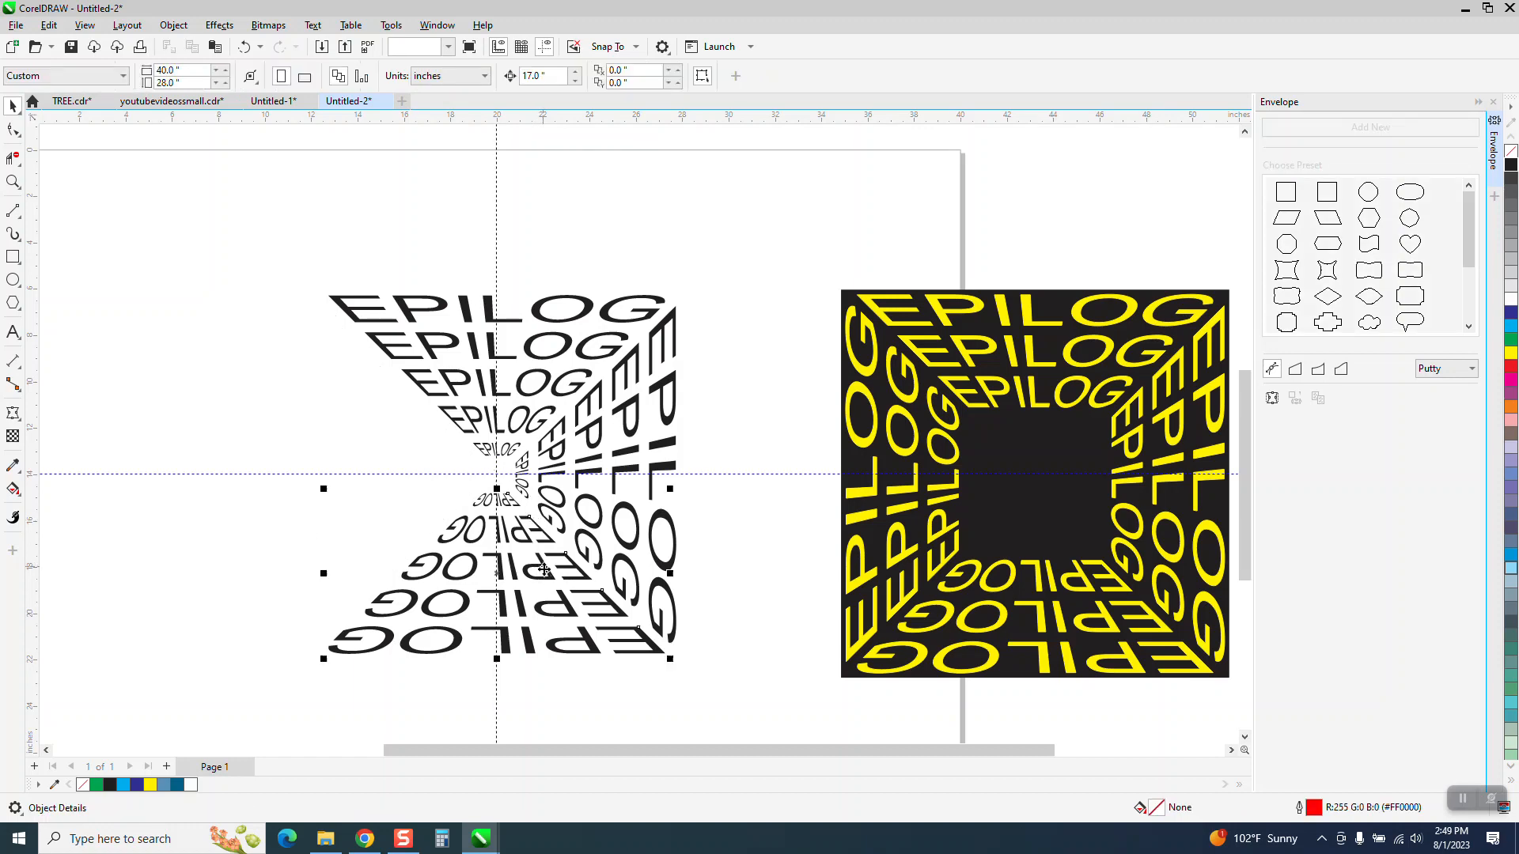
key("Delete")
left_click(589, 475)
key("Delete")
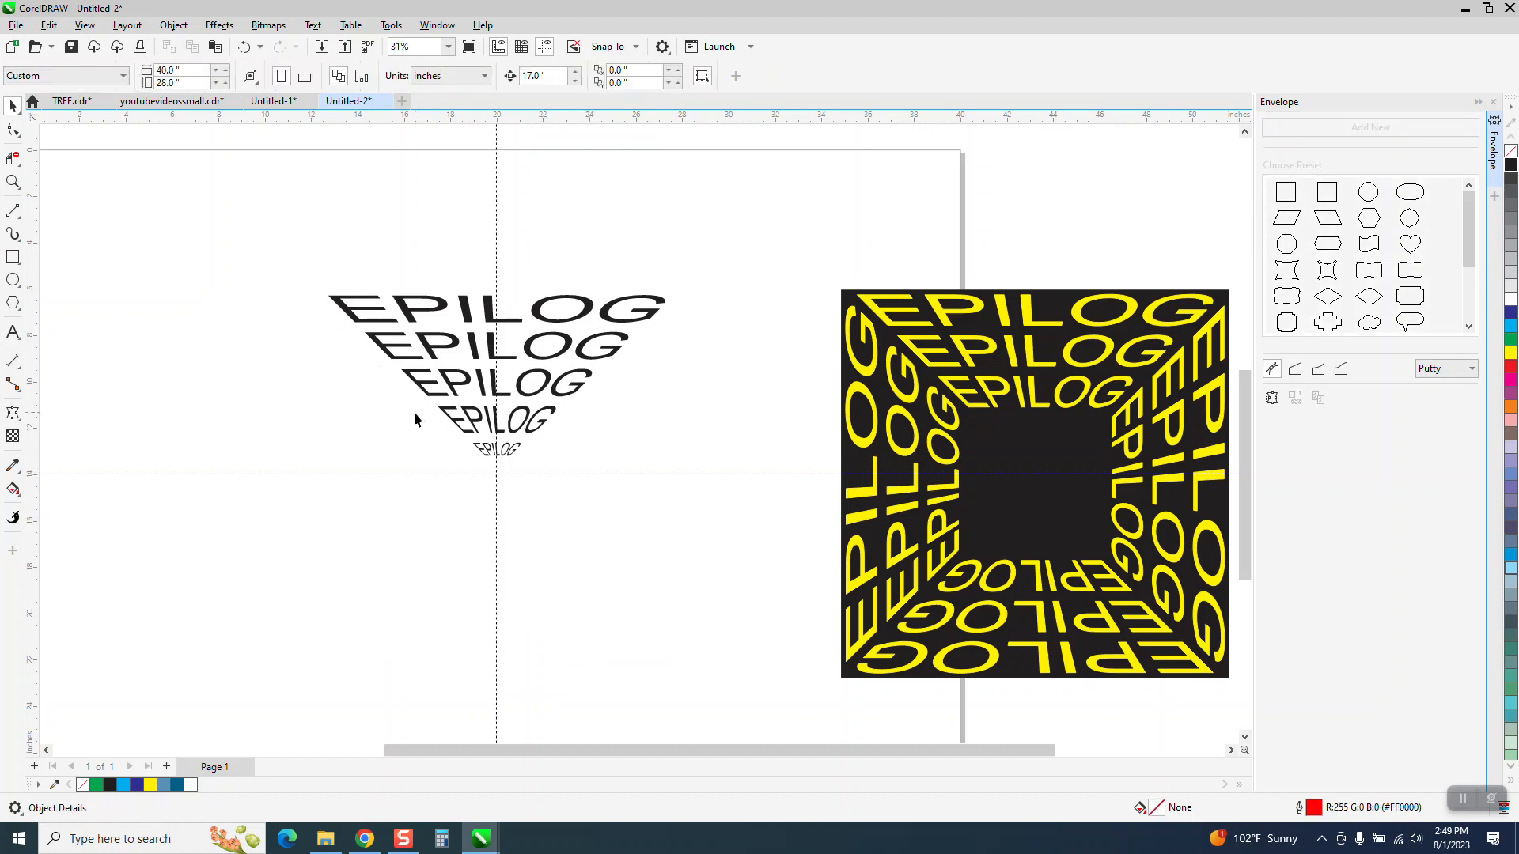
- Apply a linear black-to-white fountain fill to the remaining EPILOG group, running from its largest row down to the horizontal guideline
left_click(344, 315)
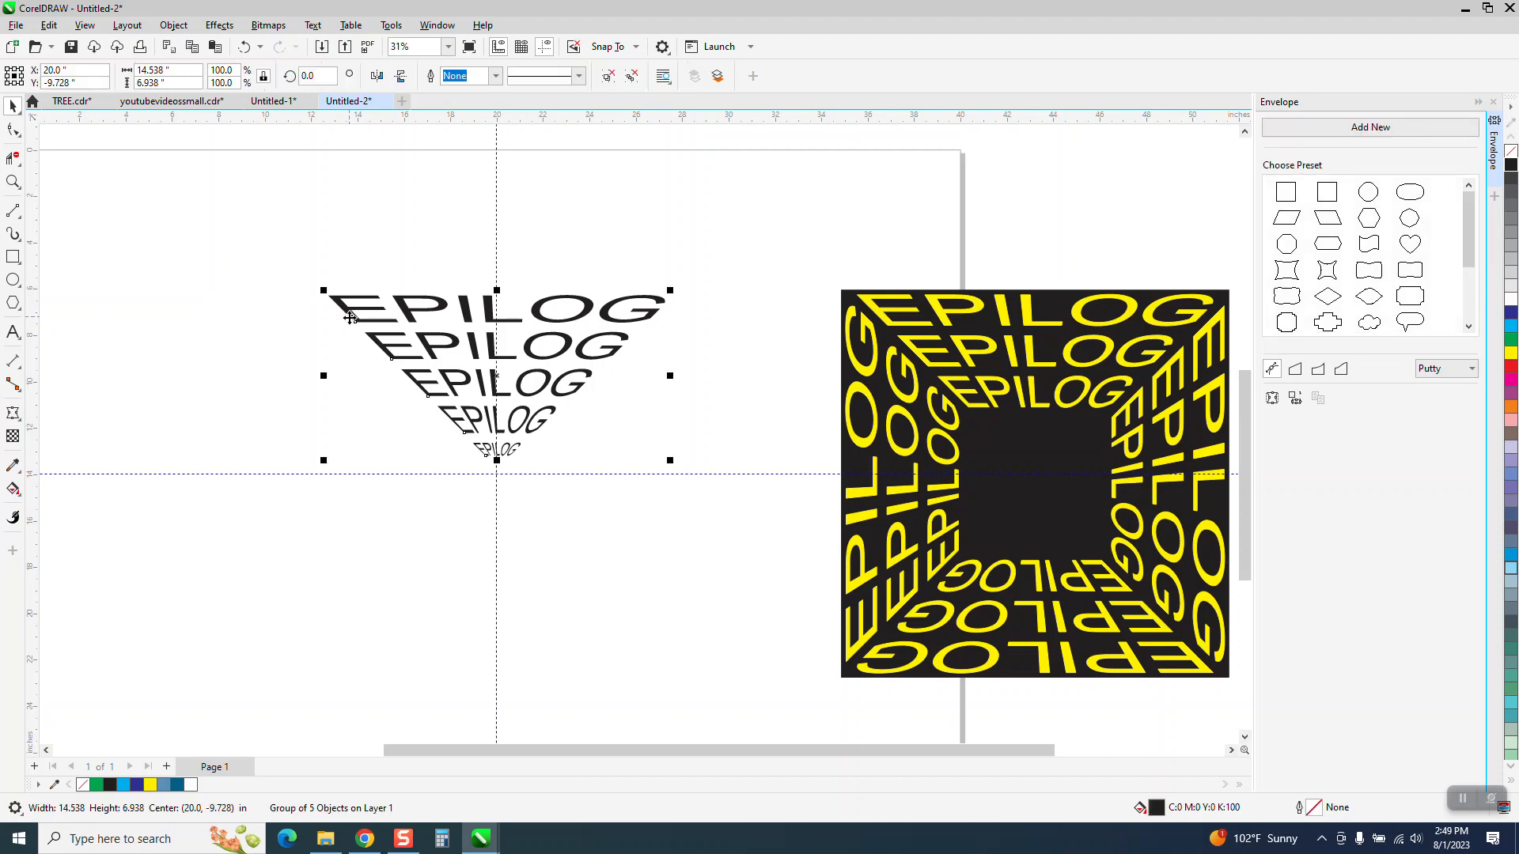
left_click(12, 182)
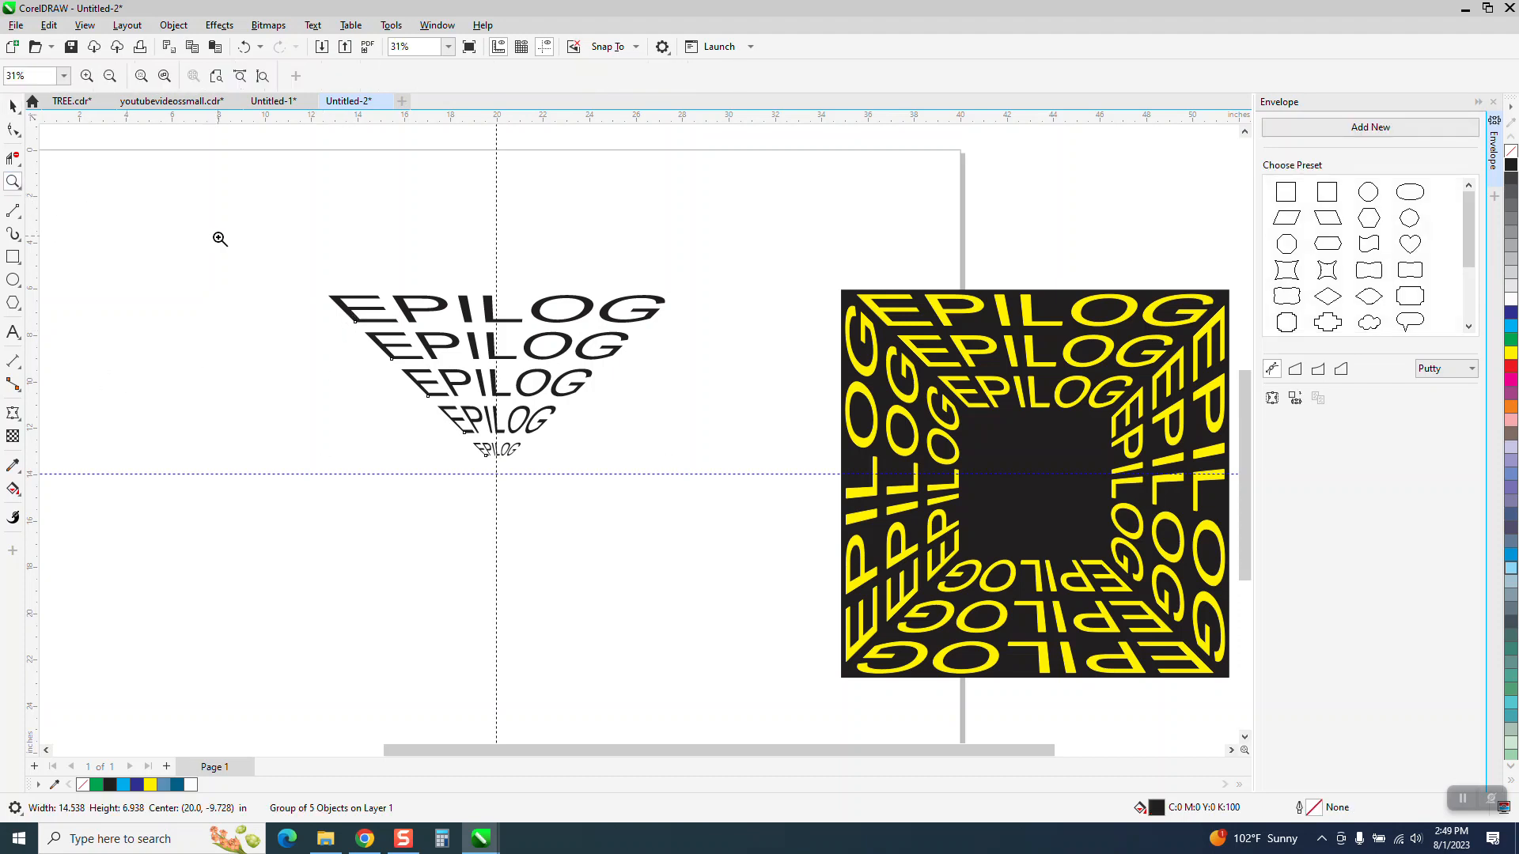
left_click_drag(272, 254, 815, 515)
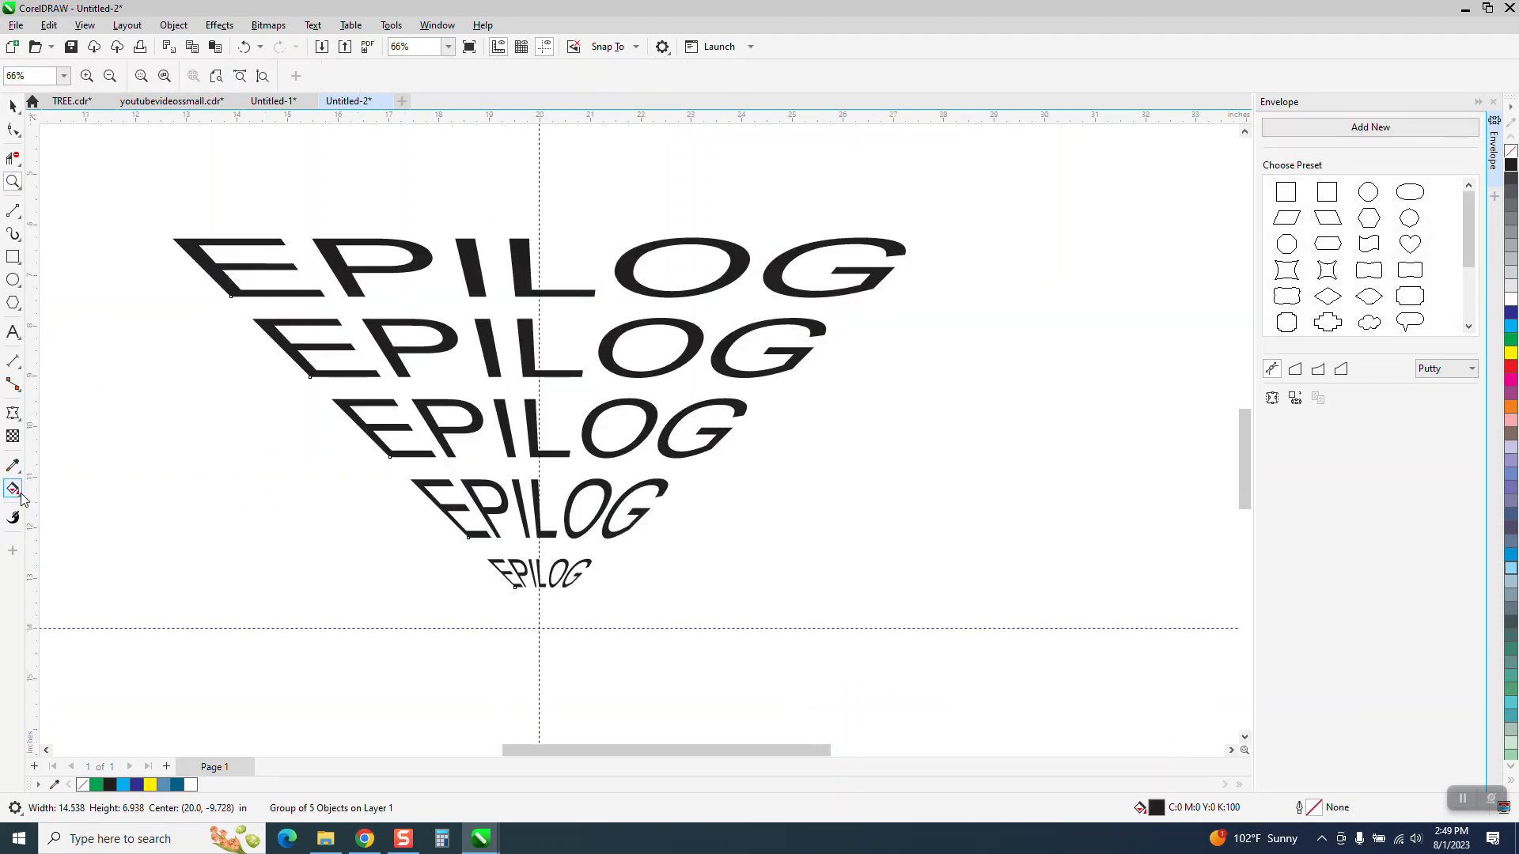
left_click(13, 489)
left_click(56, 488)
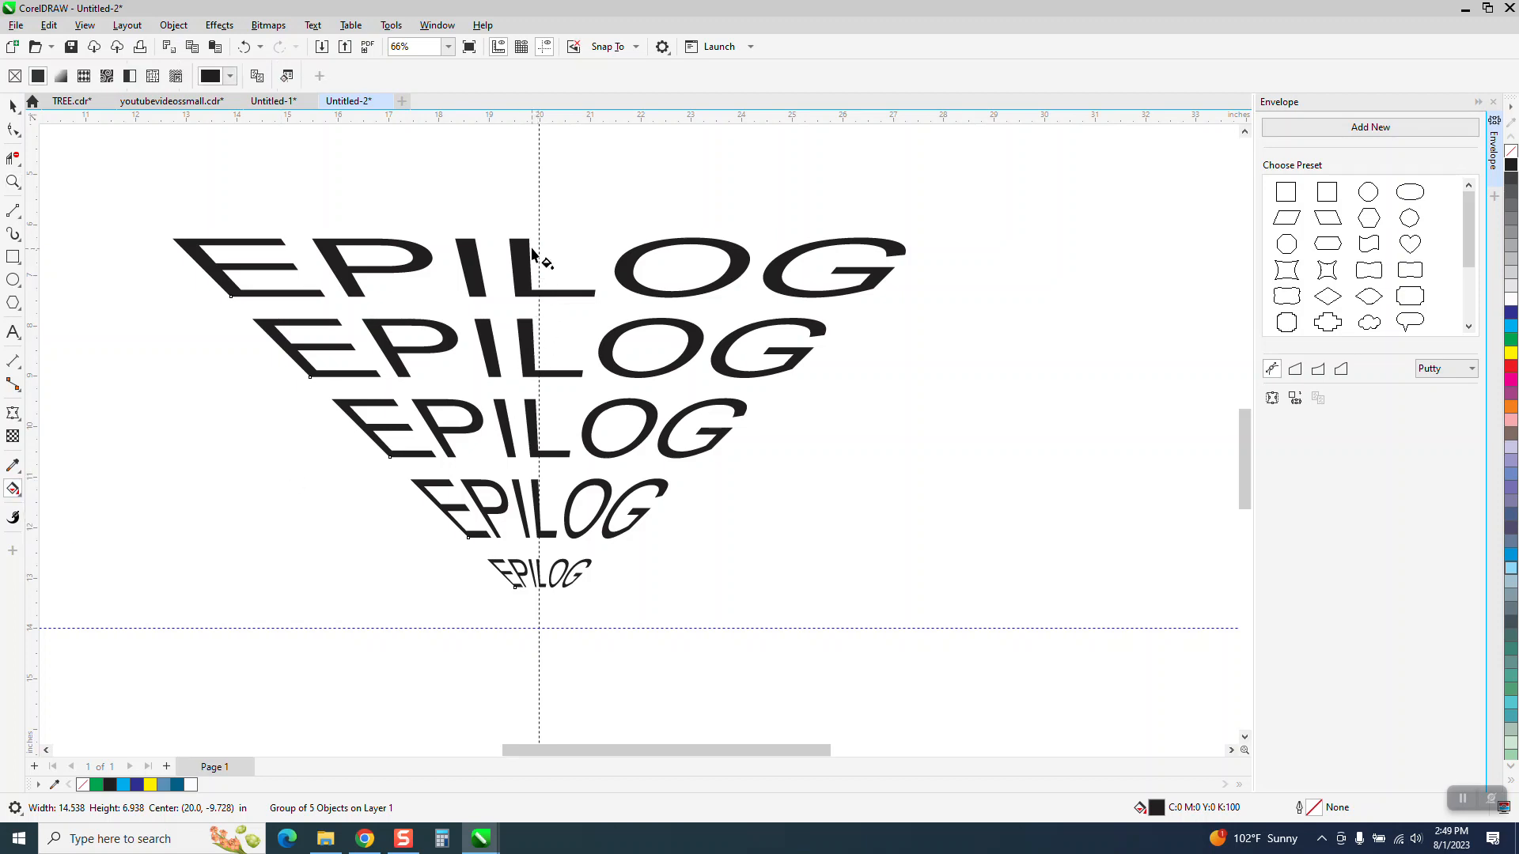
left_click_drag(532, 246, 544, 634)
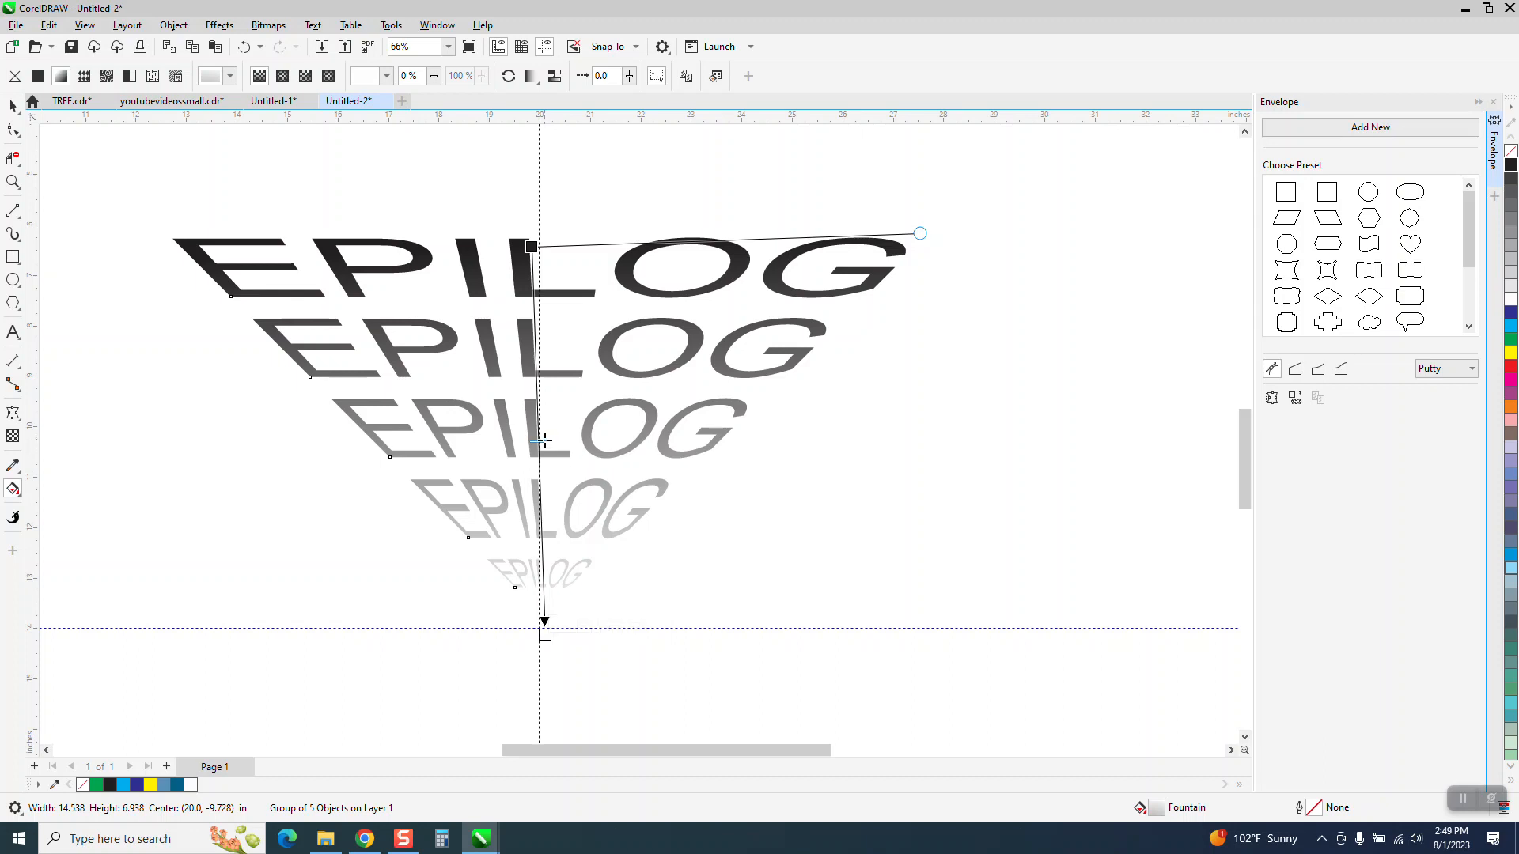
- Extend the fill's white end slightly below the horizontal guideline and shift its midpoint down to just above the smallest EPILOG row
left_click_drag(550, 445, 548, 510)
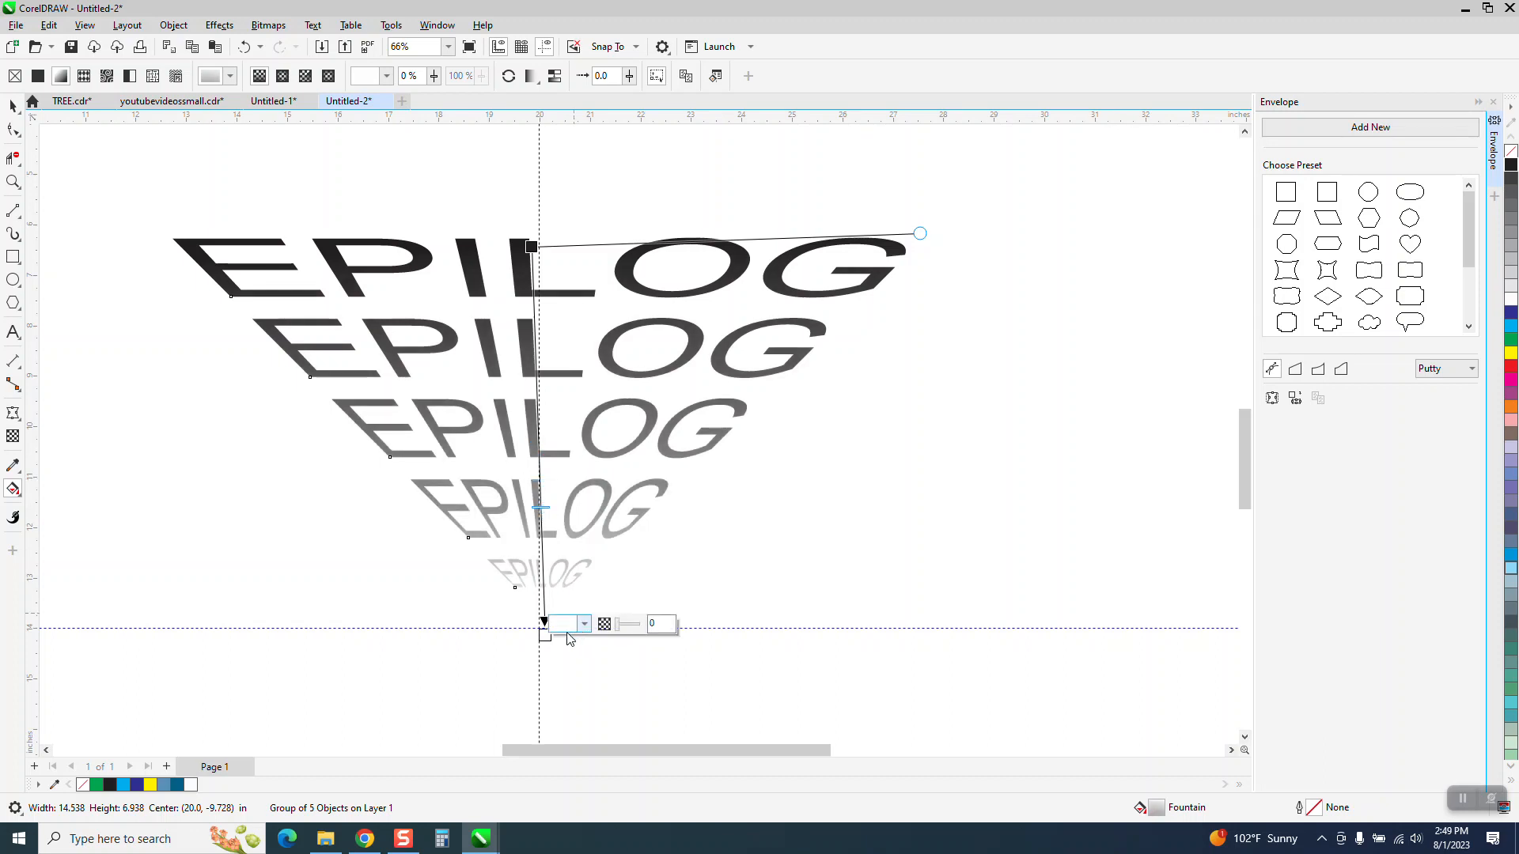
left_click_drag(543, 632, 540, 648)
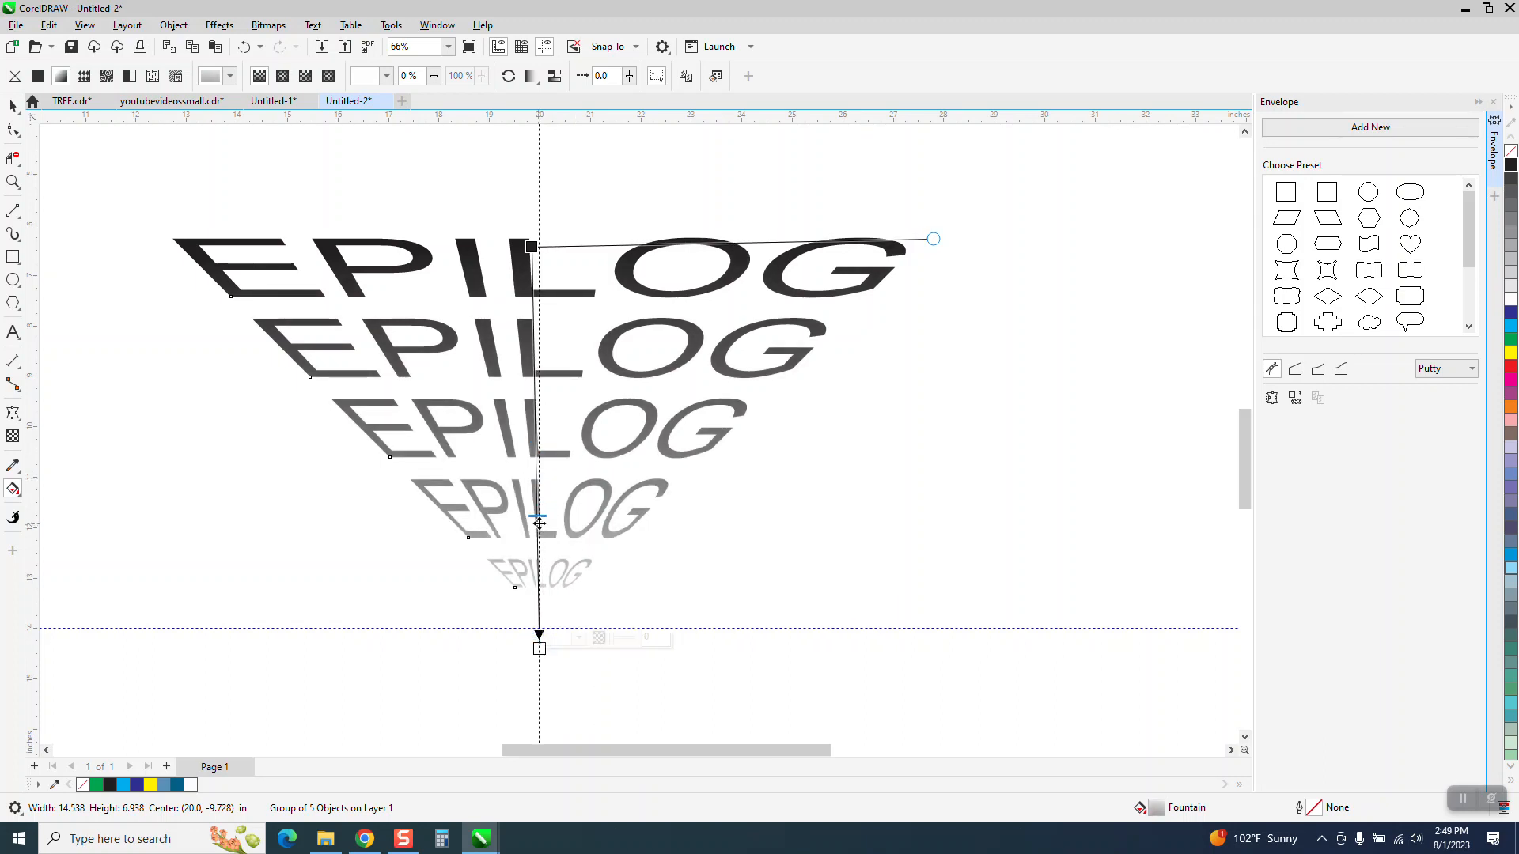
left_click_drag(541, 517, 538, 541)
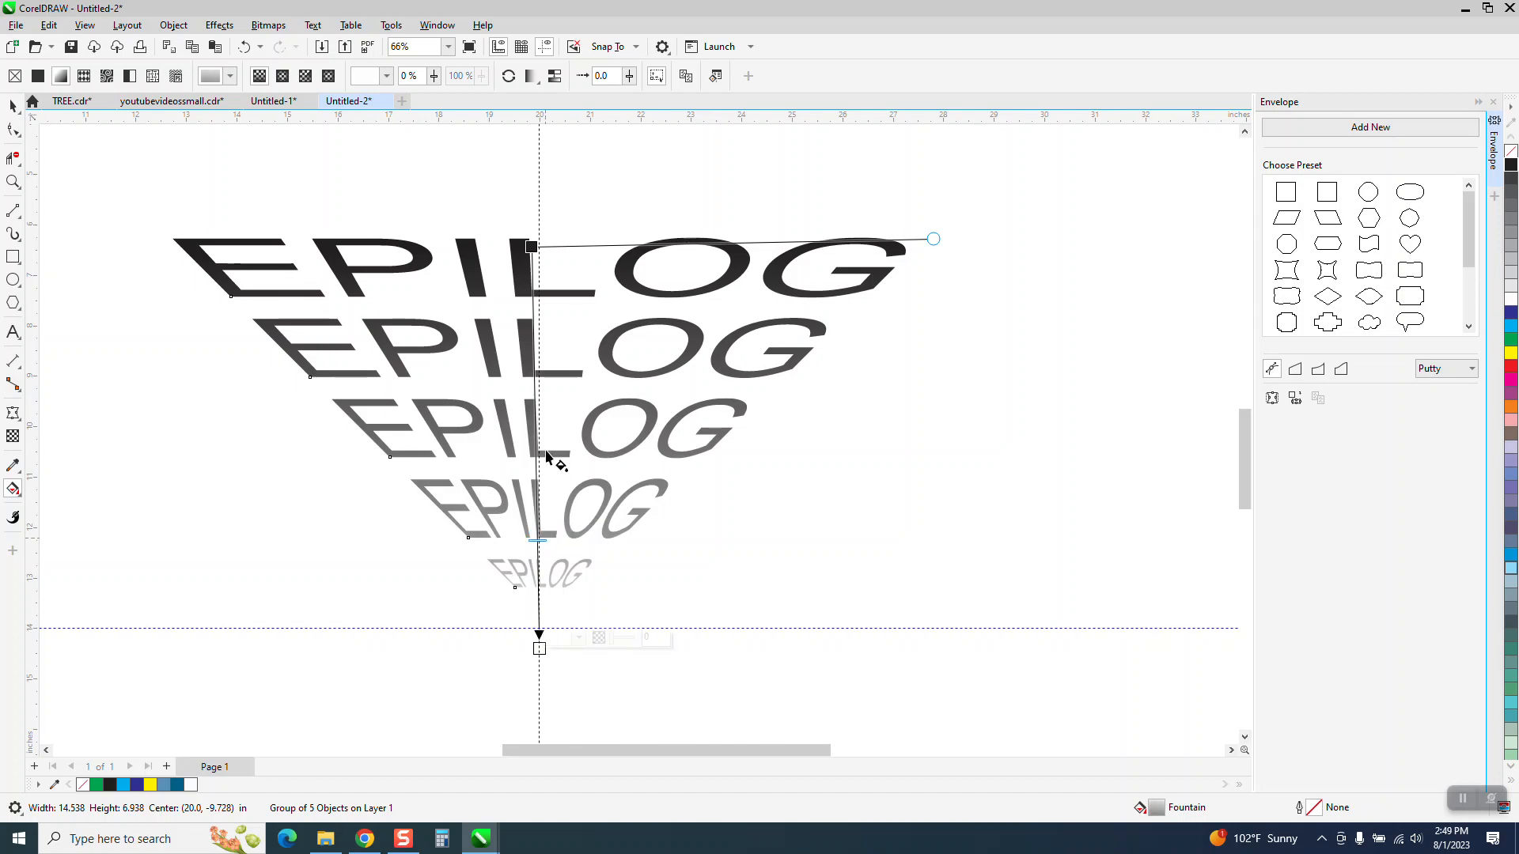
left_click(11, 108)
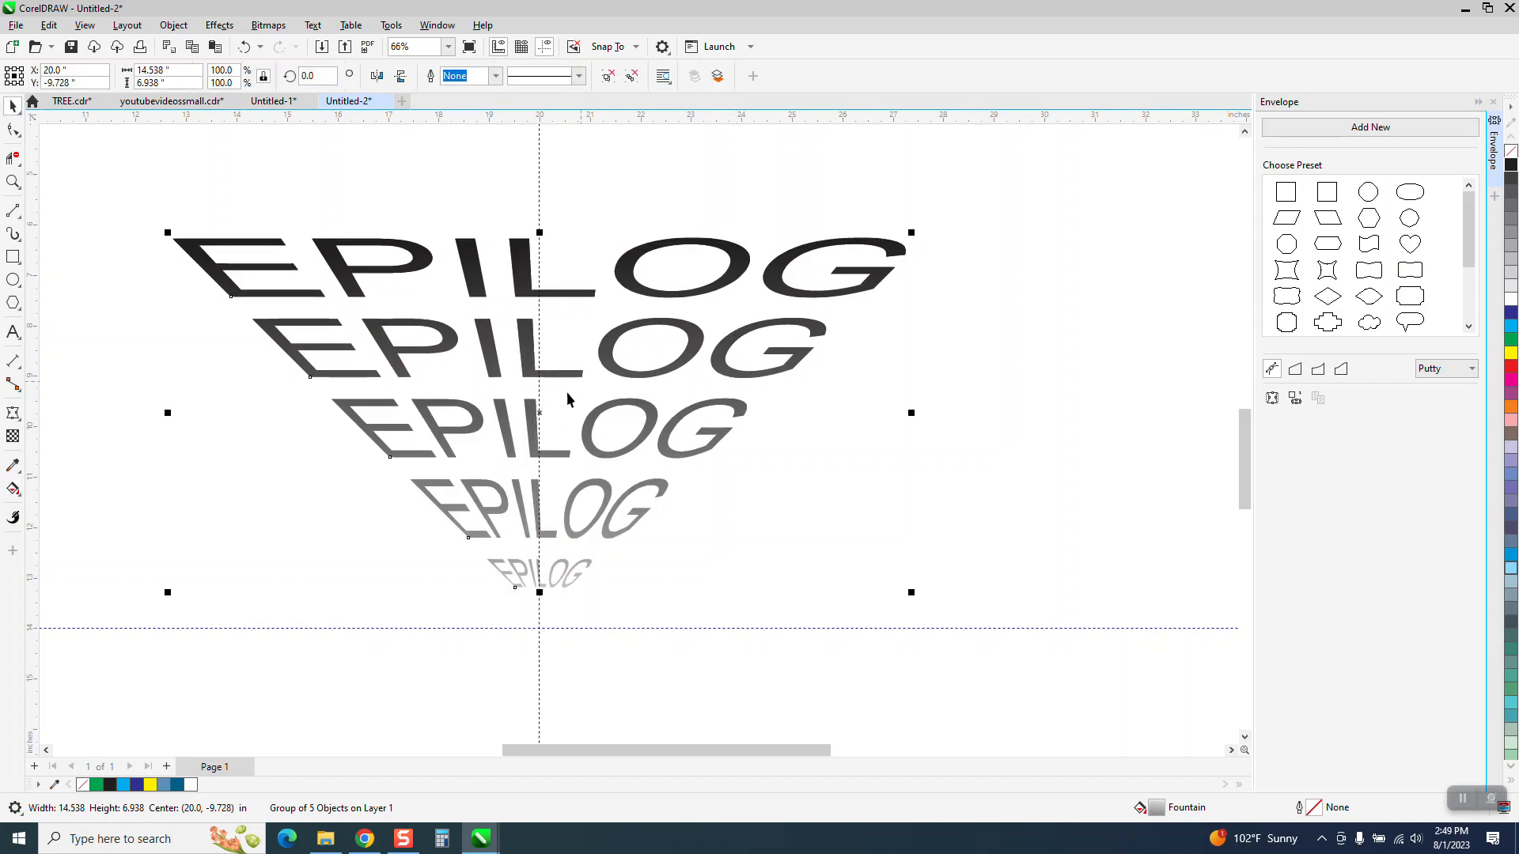
- Move the EPILOG group's rotation centre to the intersection of the vertical and horizontal guidelines
left_click_drag(540, 412, 540, 625)
left_click(535, 414)
left_click_drag(535, 414, 532, 413)
left_click(12, 182)
left_click_drag(384, 452, 764, 688)
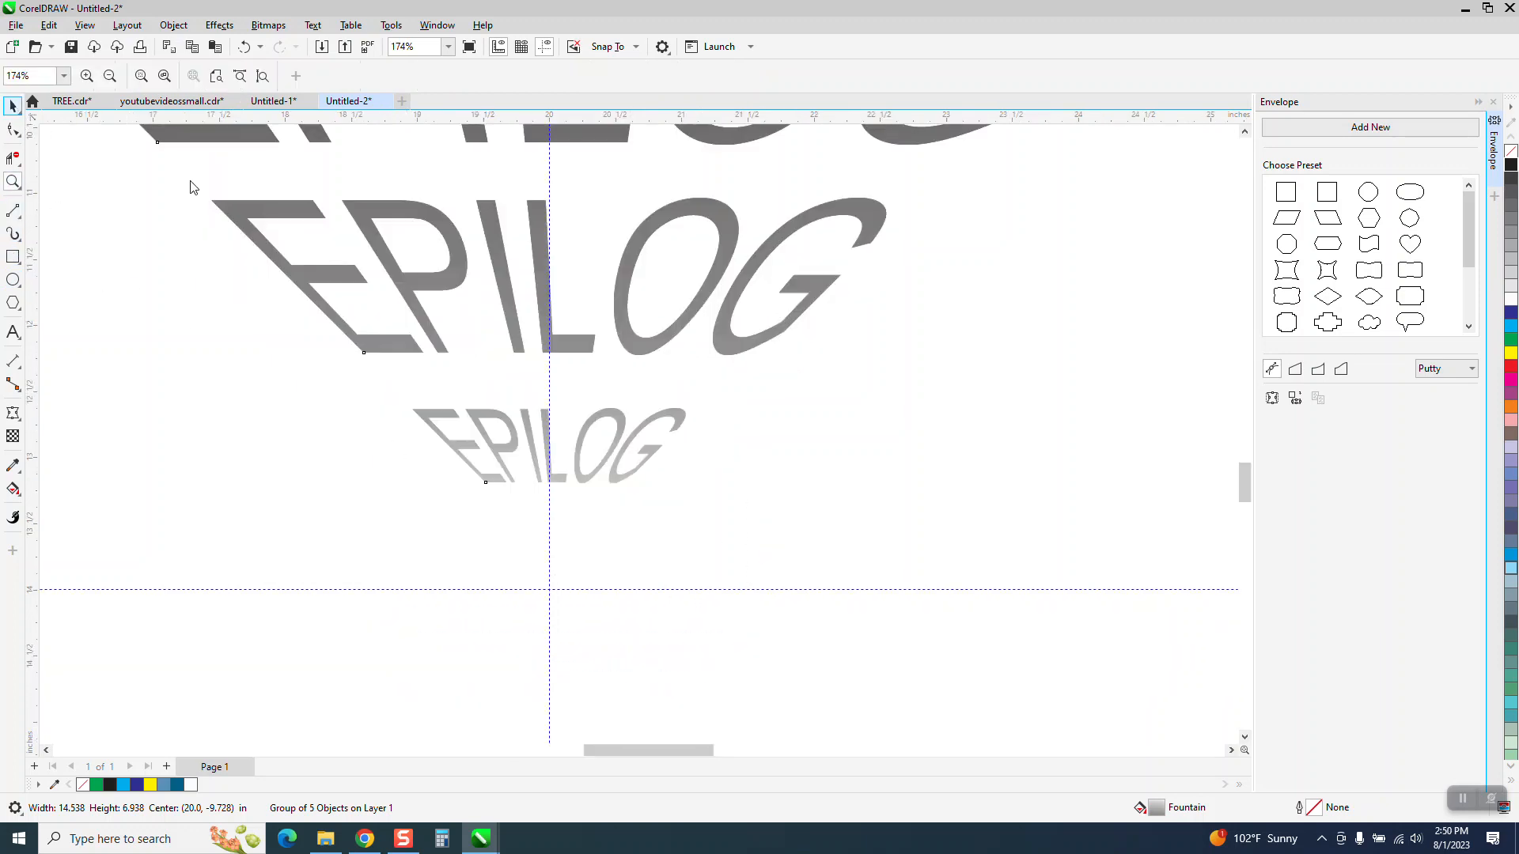
key("space")
left_click(547, 300)
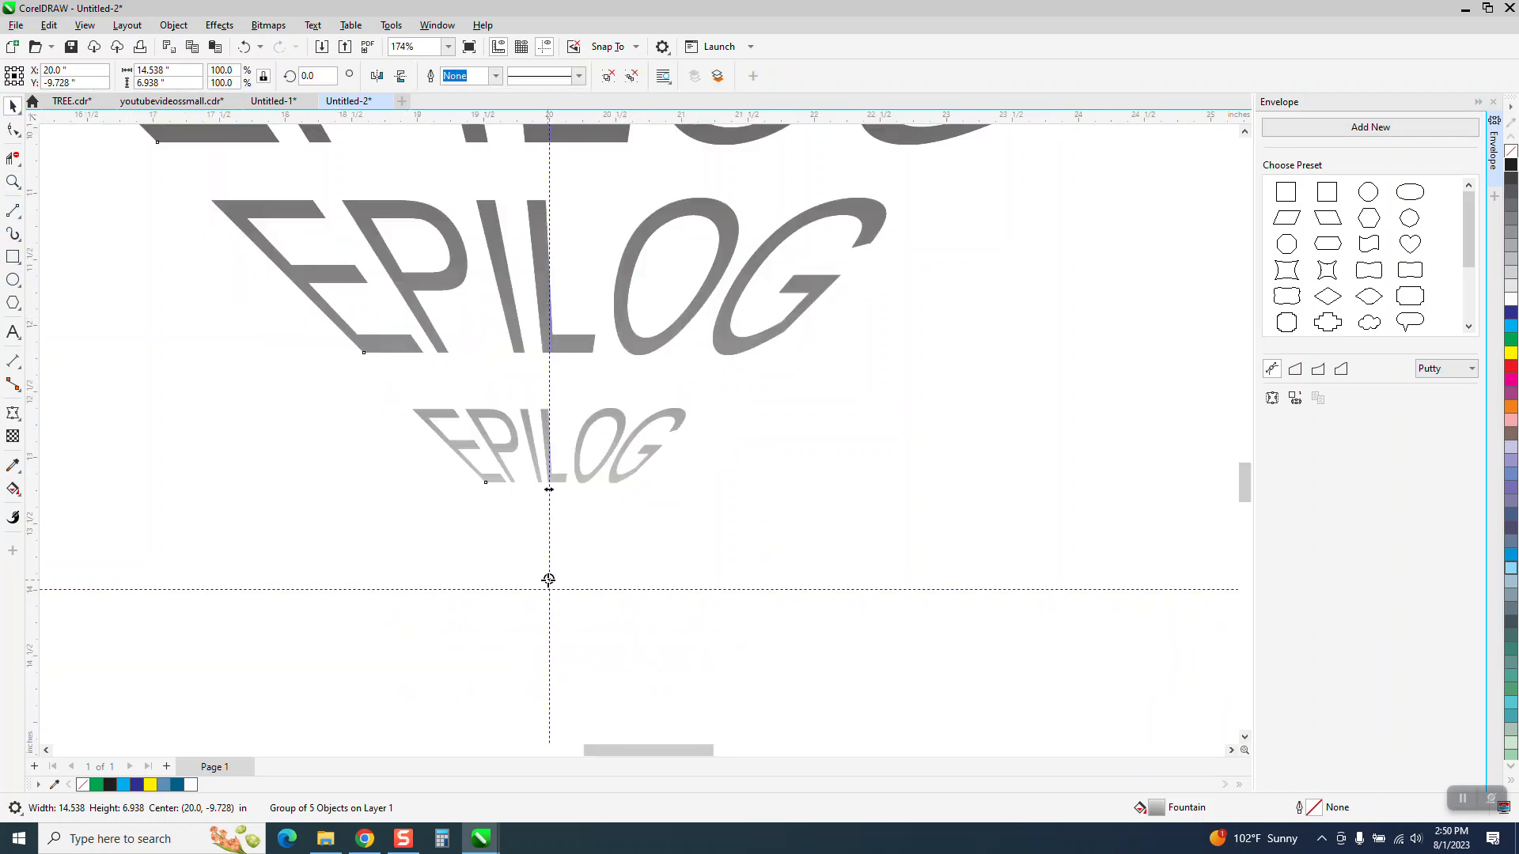
left_click_drag(548, 579, 553, 593)
scroll(603, 460, "down", 5)
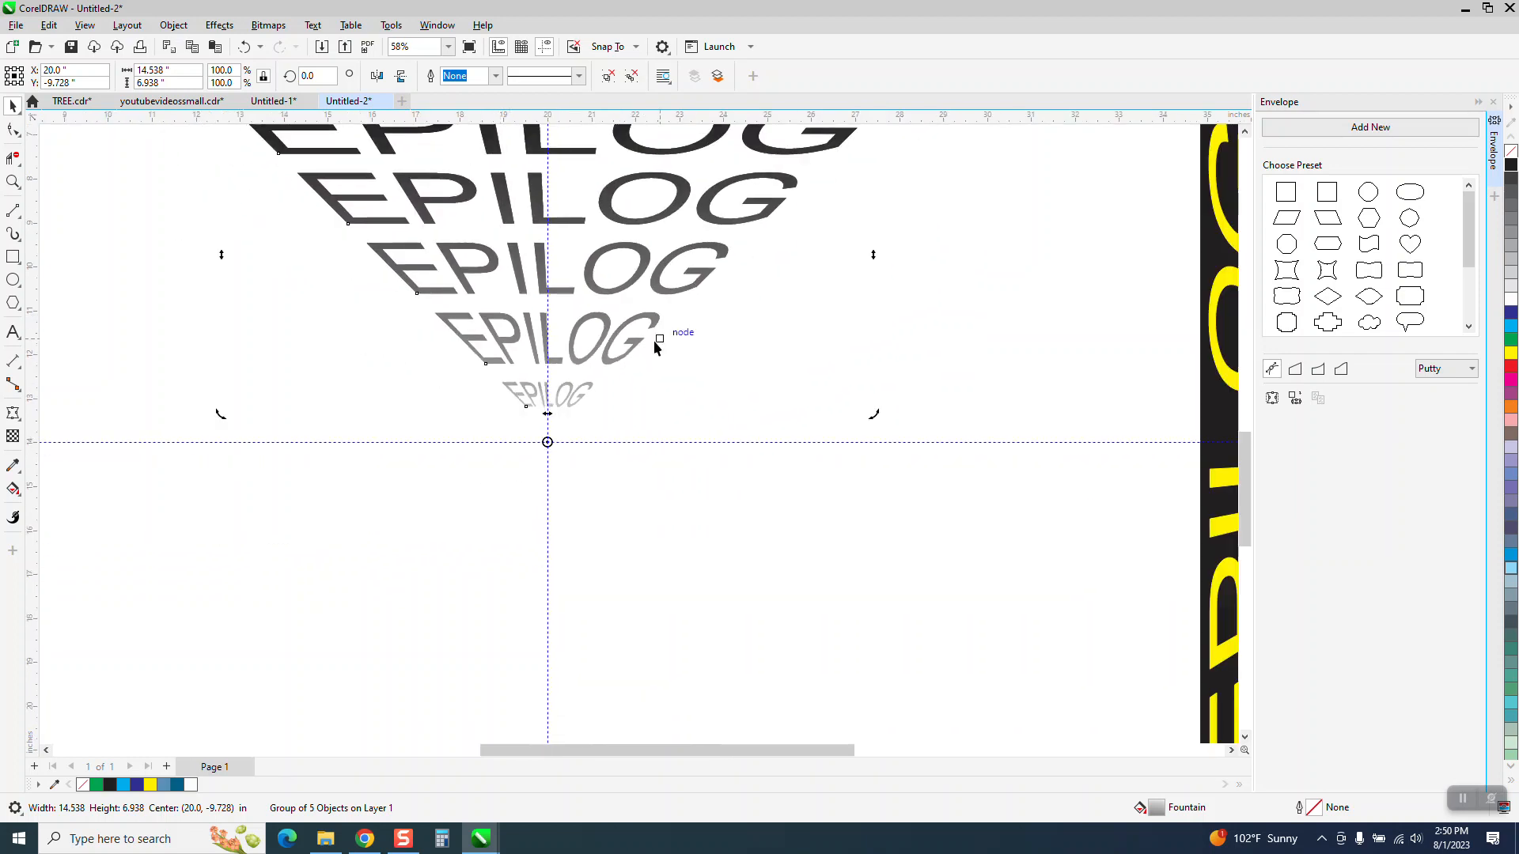
- Create a copy of the EPILOG group rotated 90 degrees, and repeat it twice to complete the four-sided tunnel
double_click(336, 76)
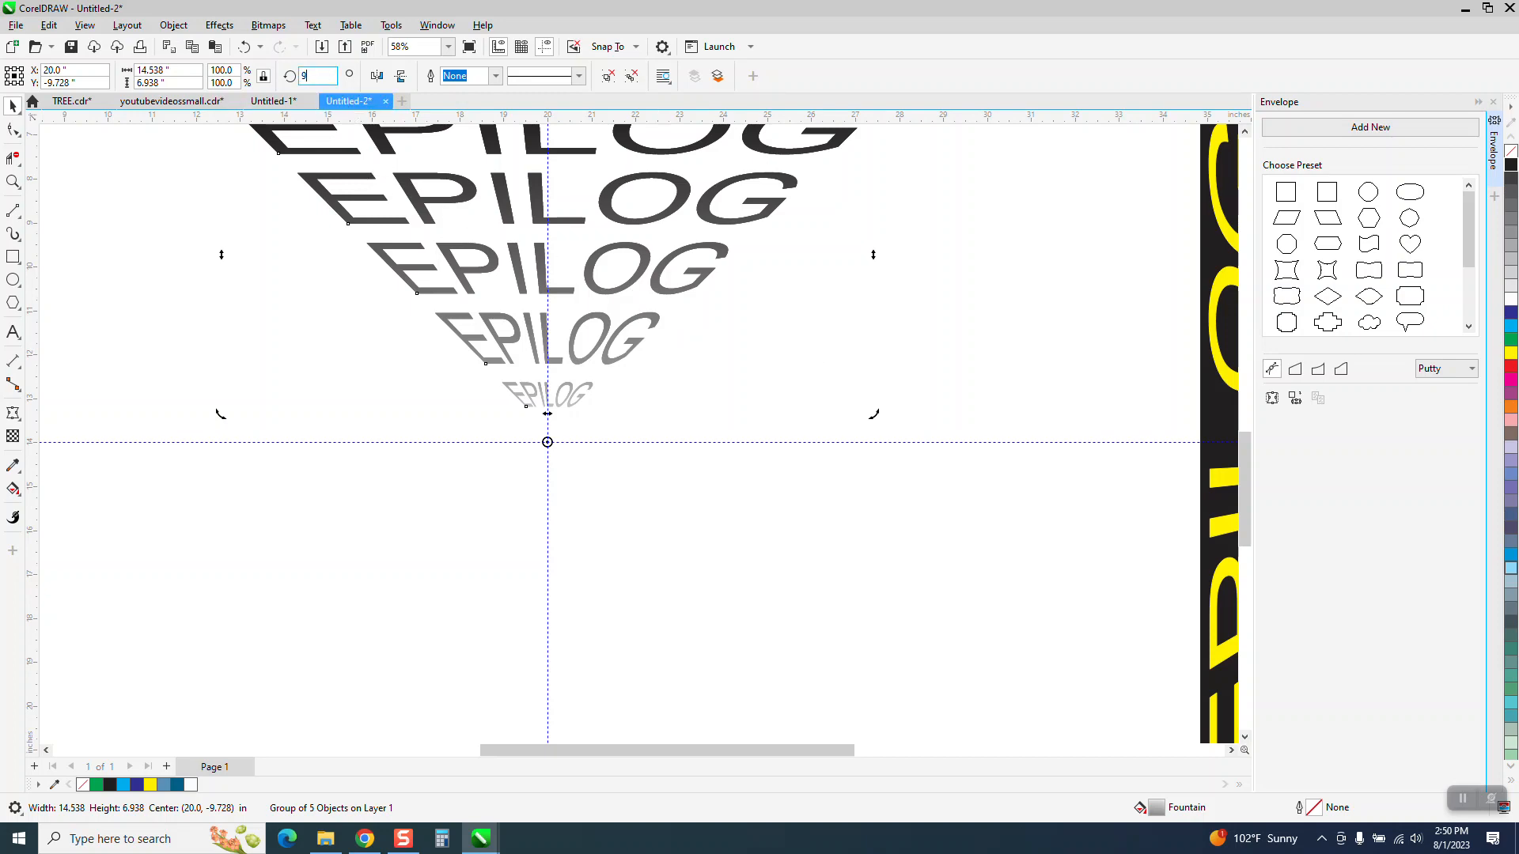
type("90")
key("Return")
key("ctrl+r")
key("ctrl+r")
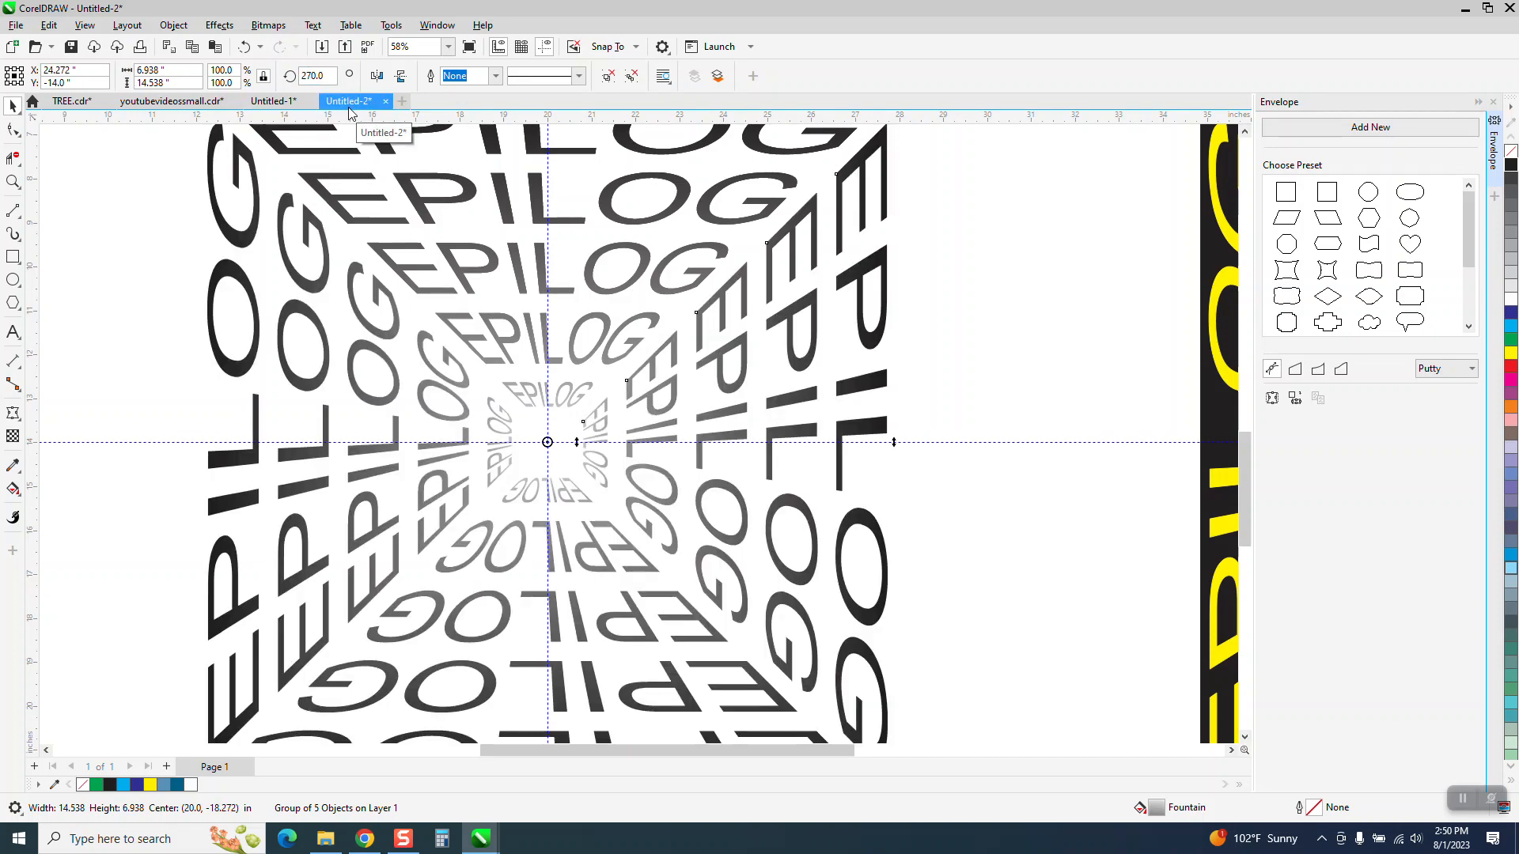
- Select all four tunnel sides and replace their fountain fill with solid yellow
key("F3")
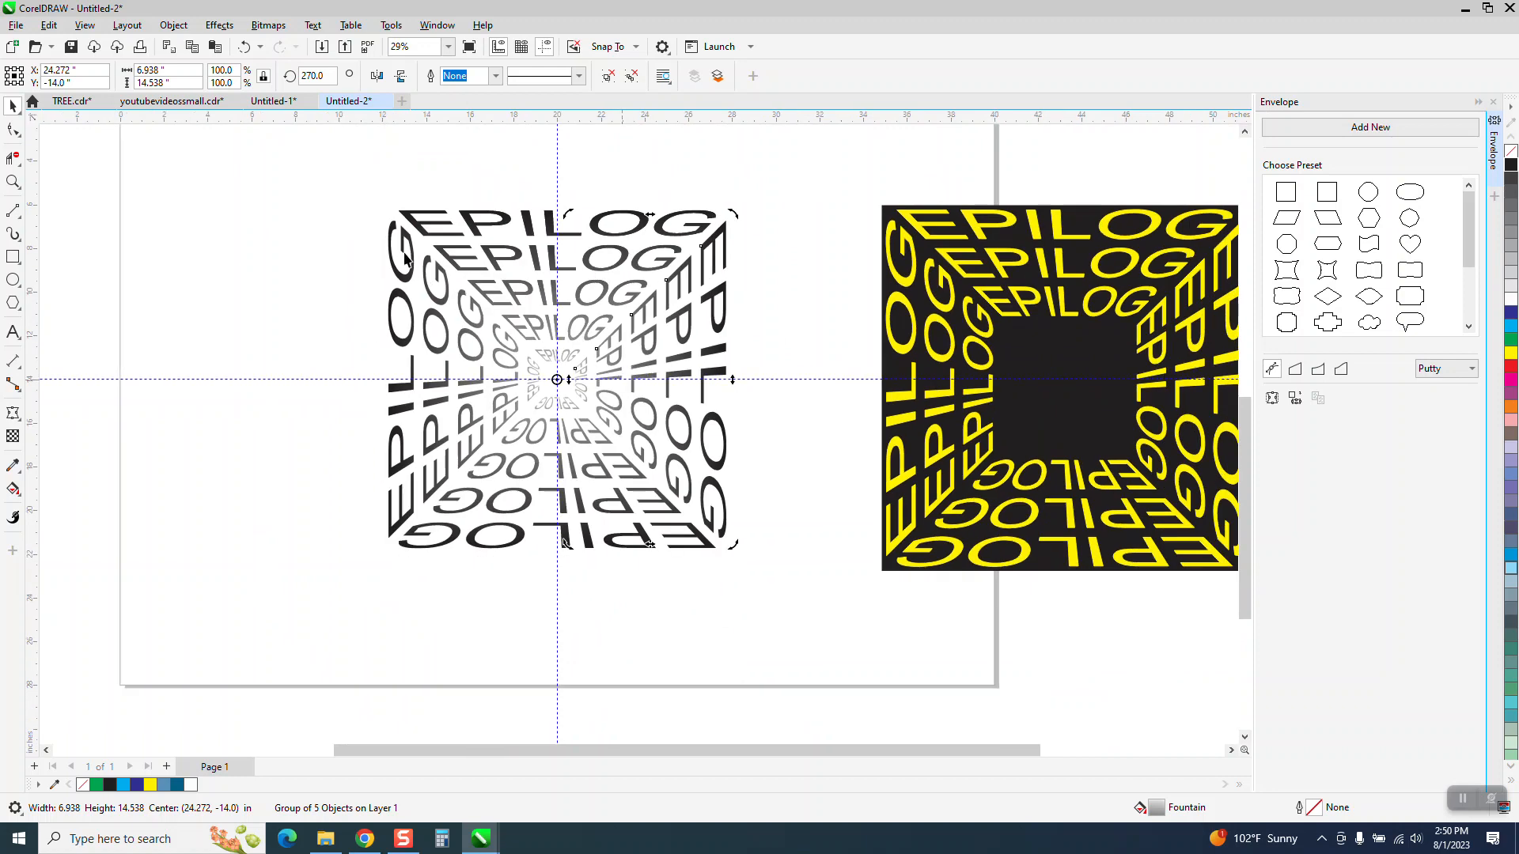
left_click_drag(325, 168, 774, 579)
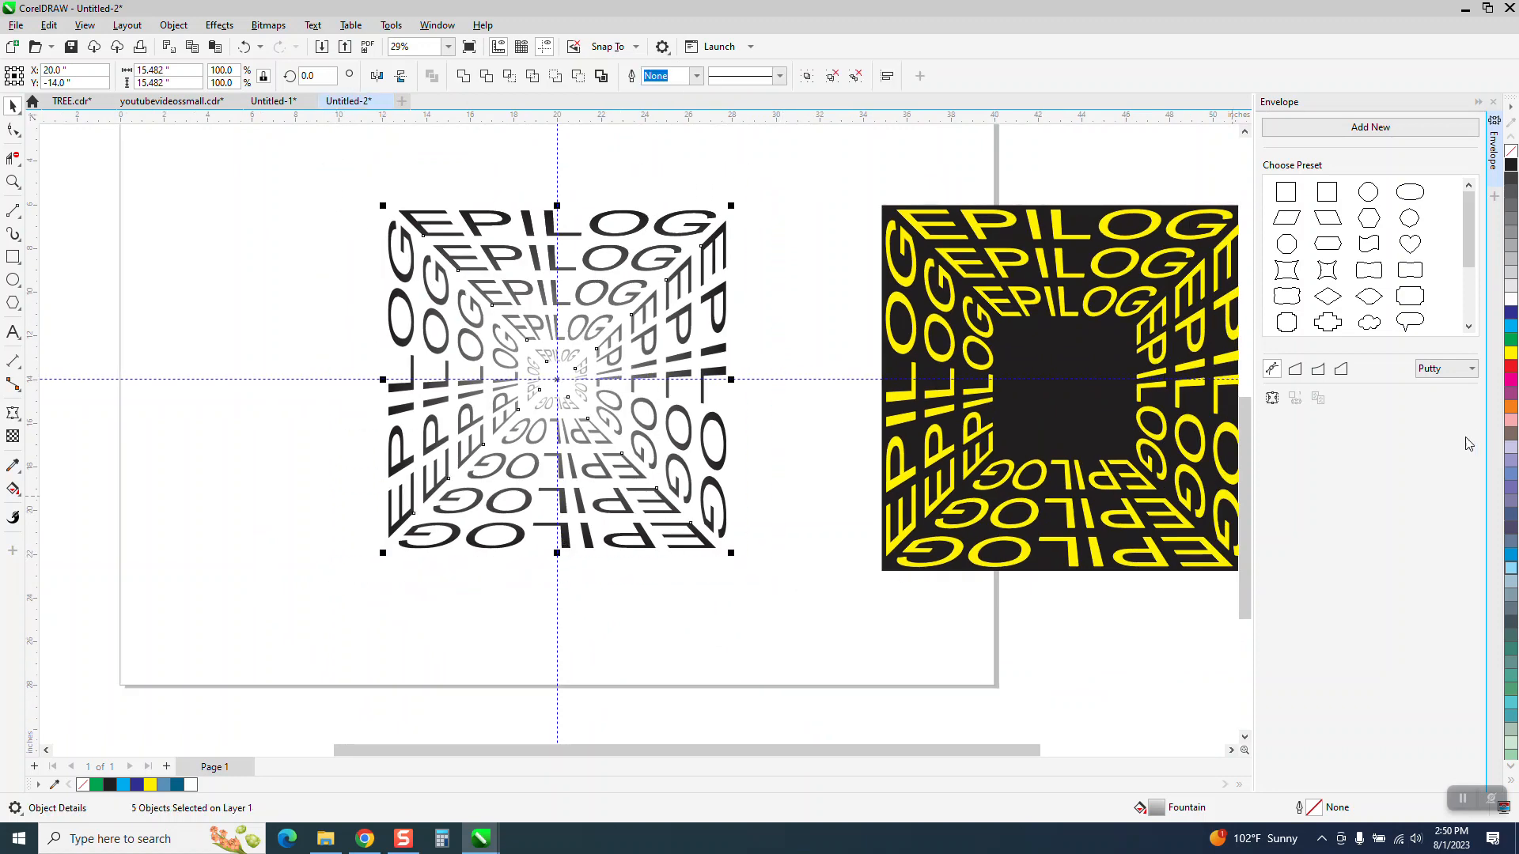
left_click(1510, 356)
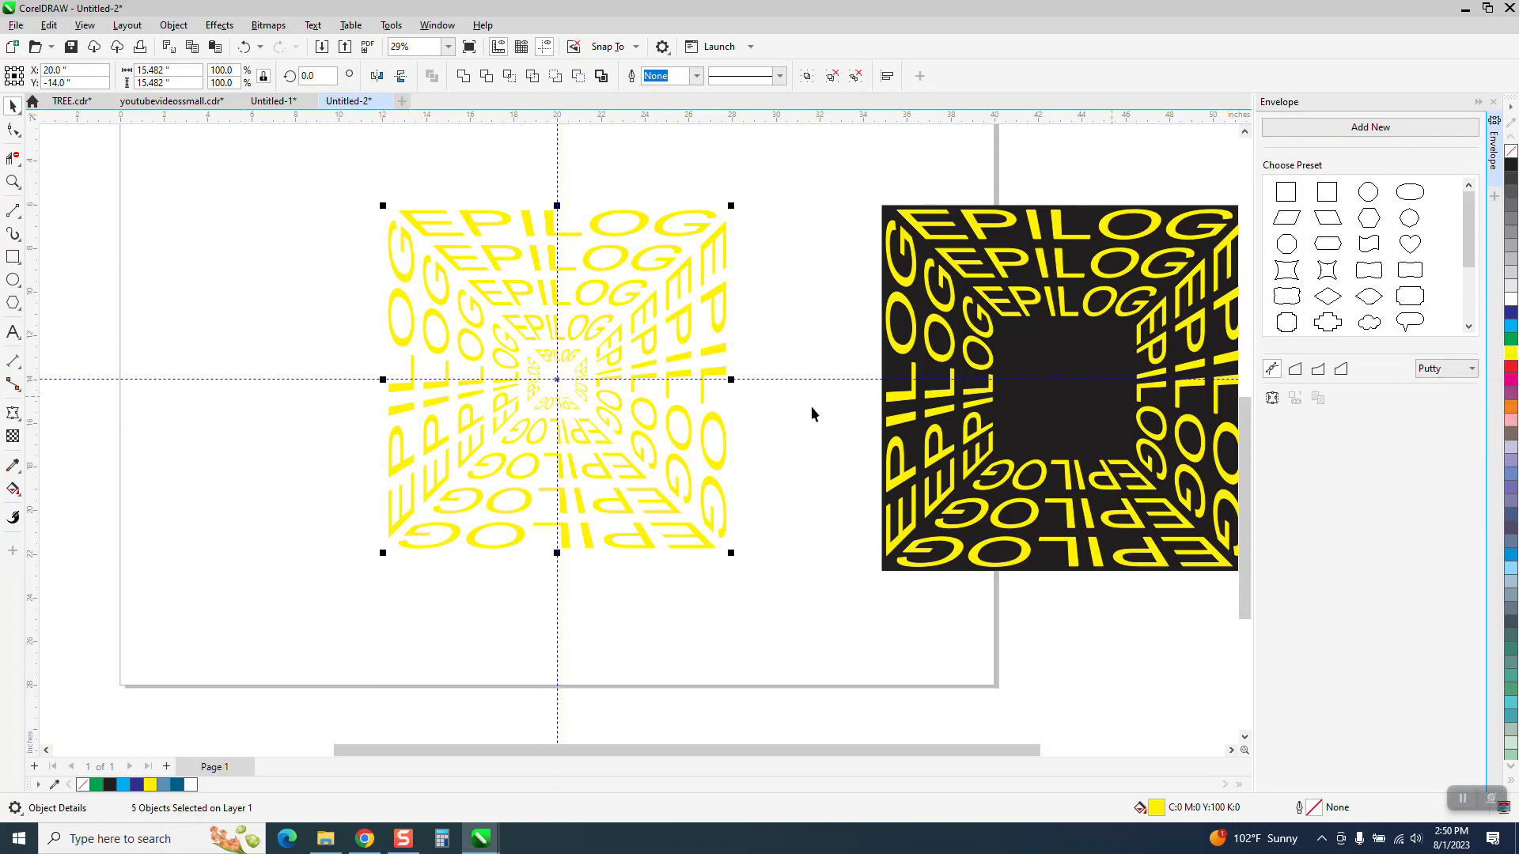
left_click(12, 182)
left_click_drag(434, 285, 764, 478)
scroll(764, 477, "down", 2)
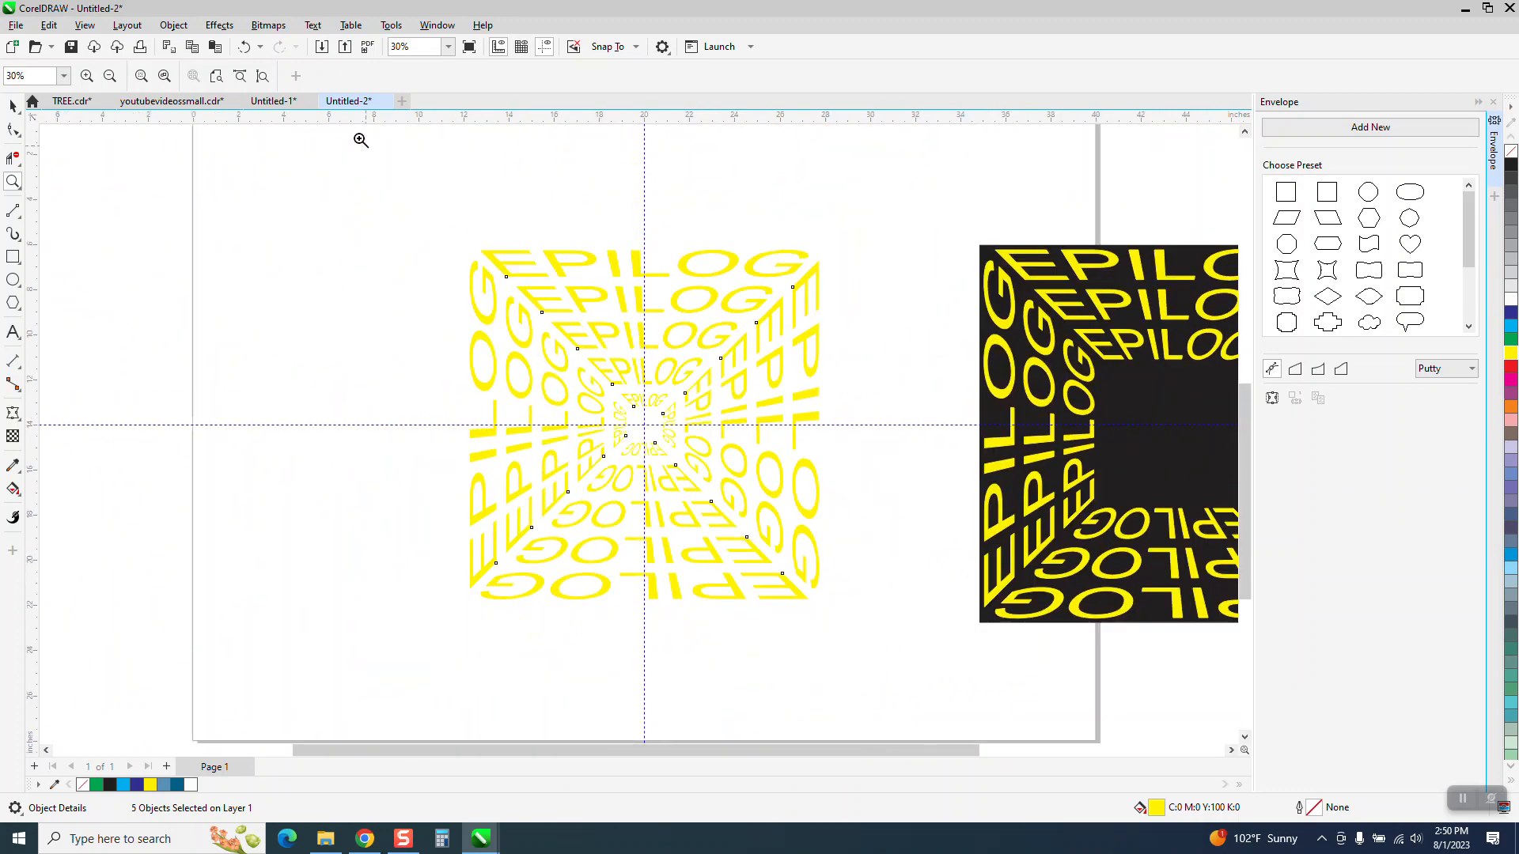
- Undo the yellow fill, the rotated copies and the black-to-white fountain fill, leaving the single black EPILOG group
left_click(250, 49)
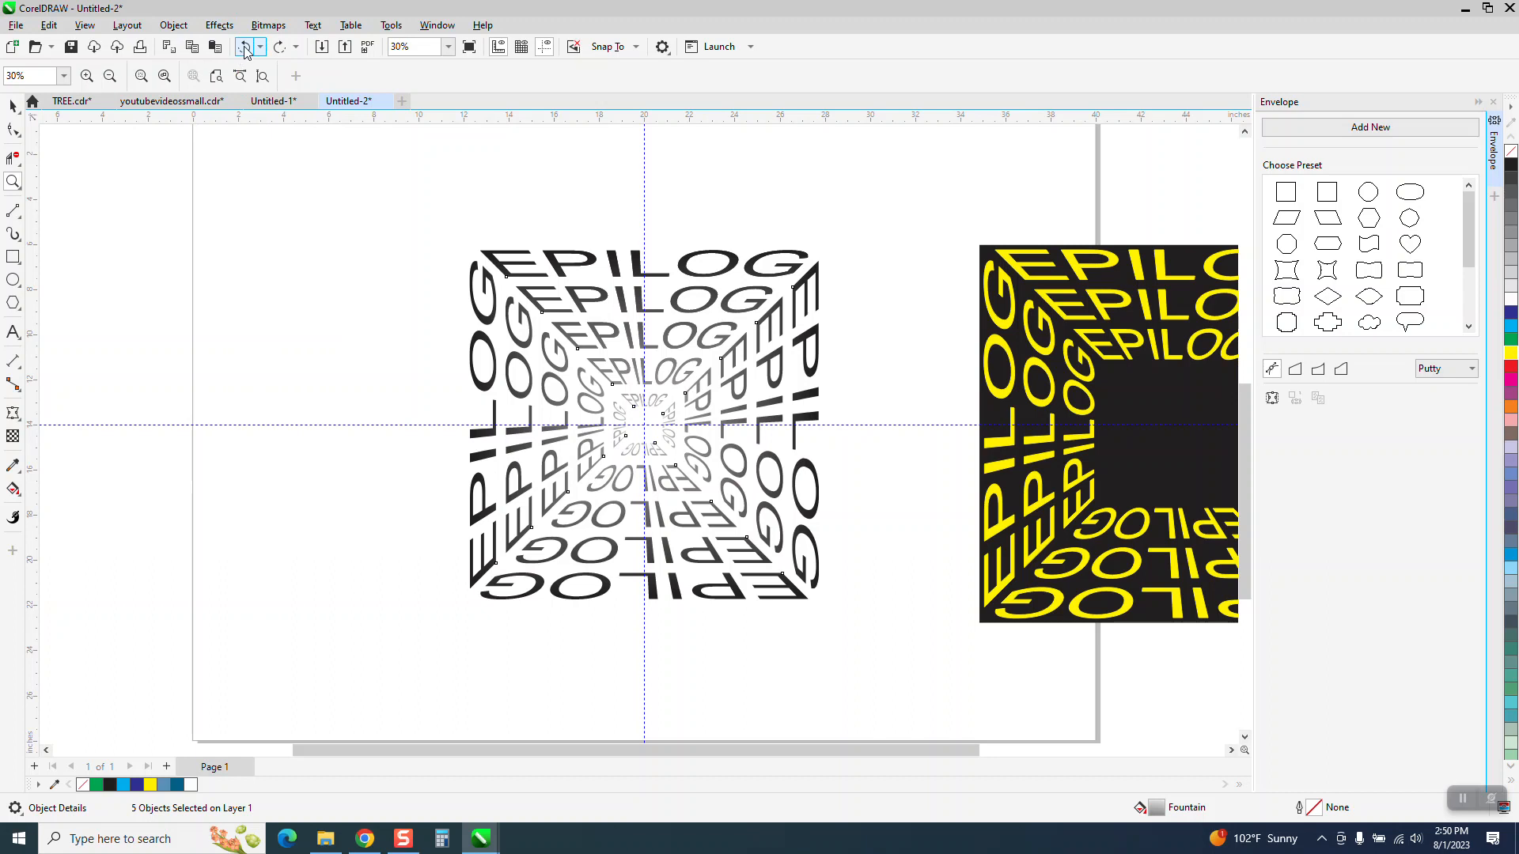
left_click(245, 49)
left_click(245, 49)
left_click(245, 49)
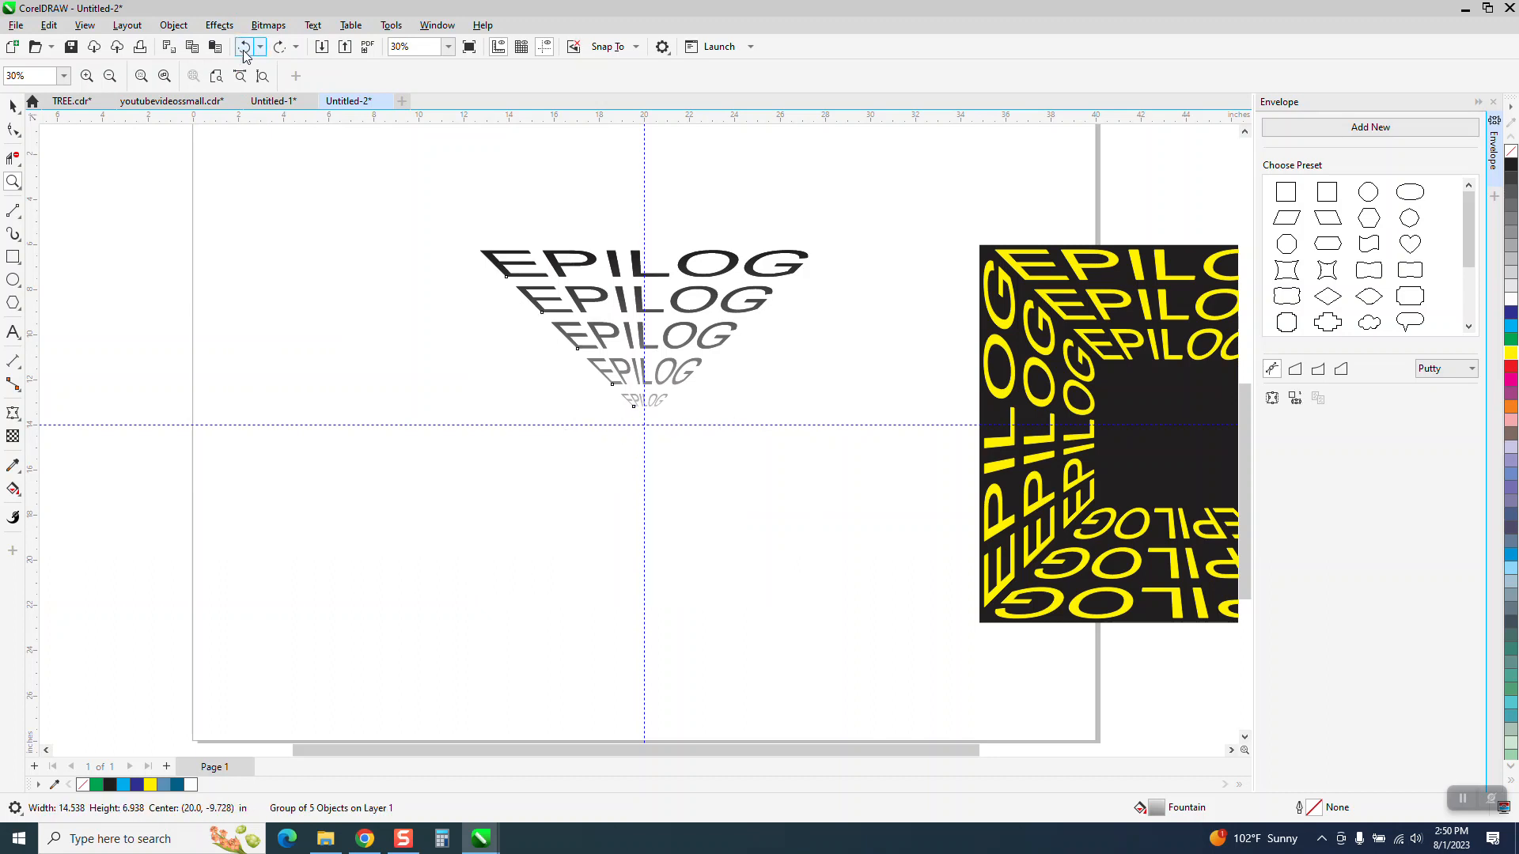
left_click(245, 49)
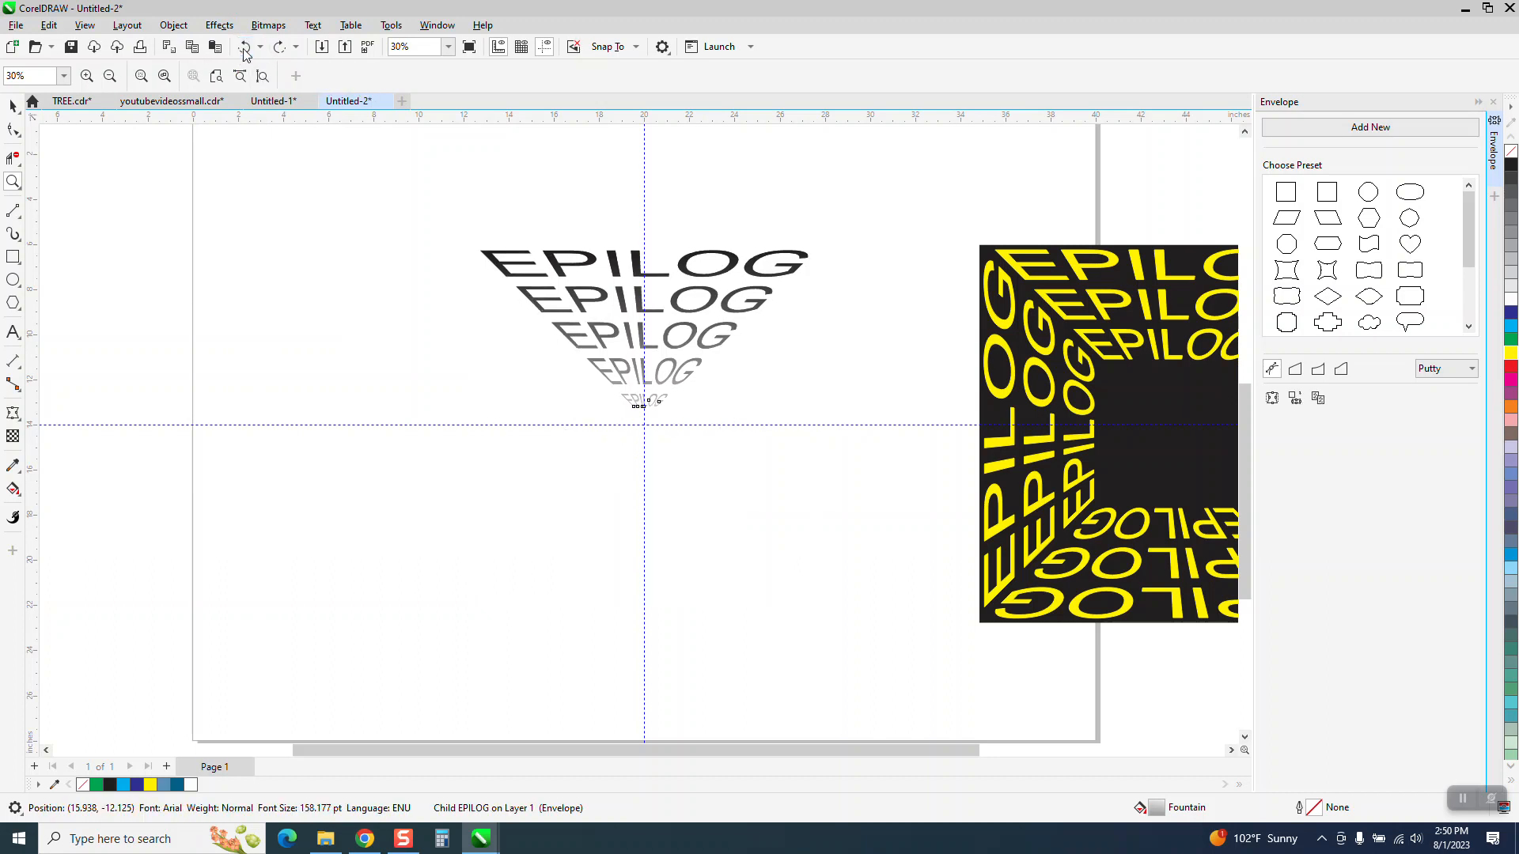
left_click(245, 49)
left_click(245, 49)
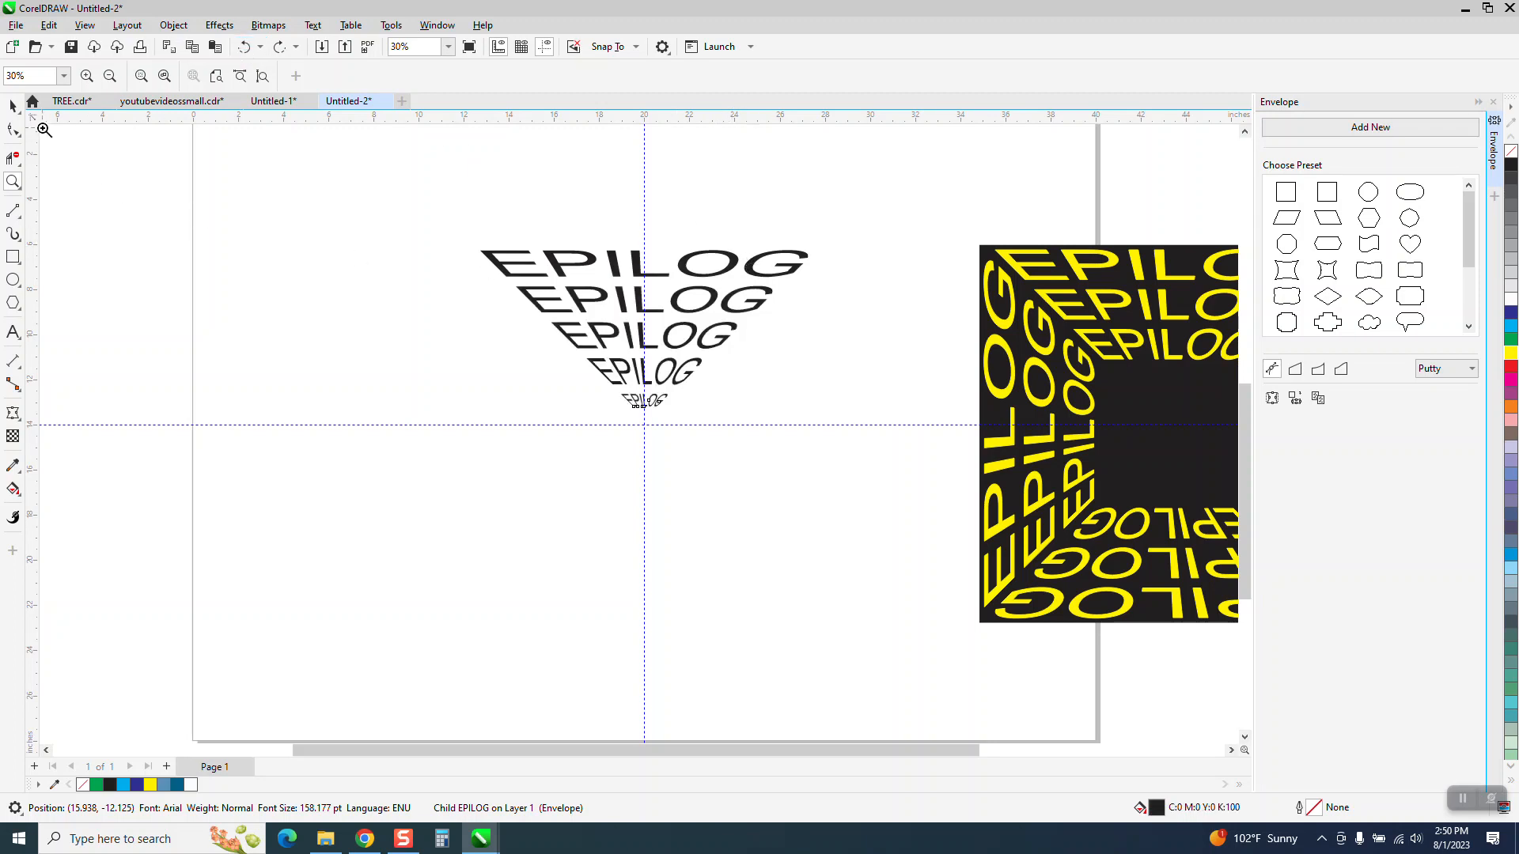
left_click(13, 105)
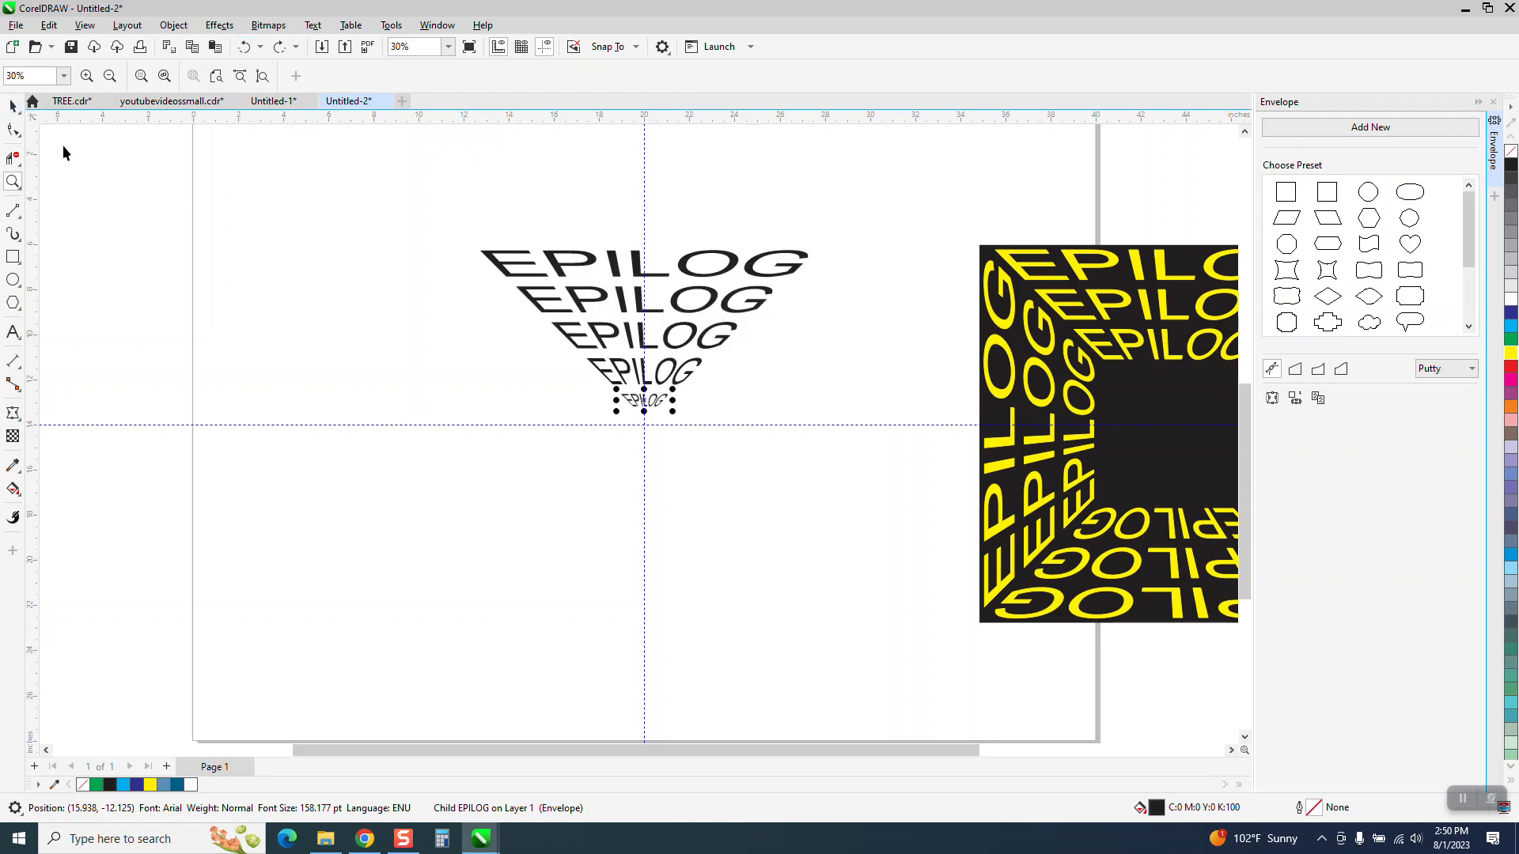
left_click(692, 330)
left_click_drag(644, 340, 498, 411)
left_click_drag(626, 332, 605, 351)
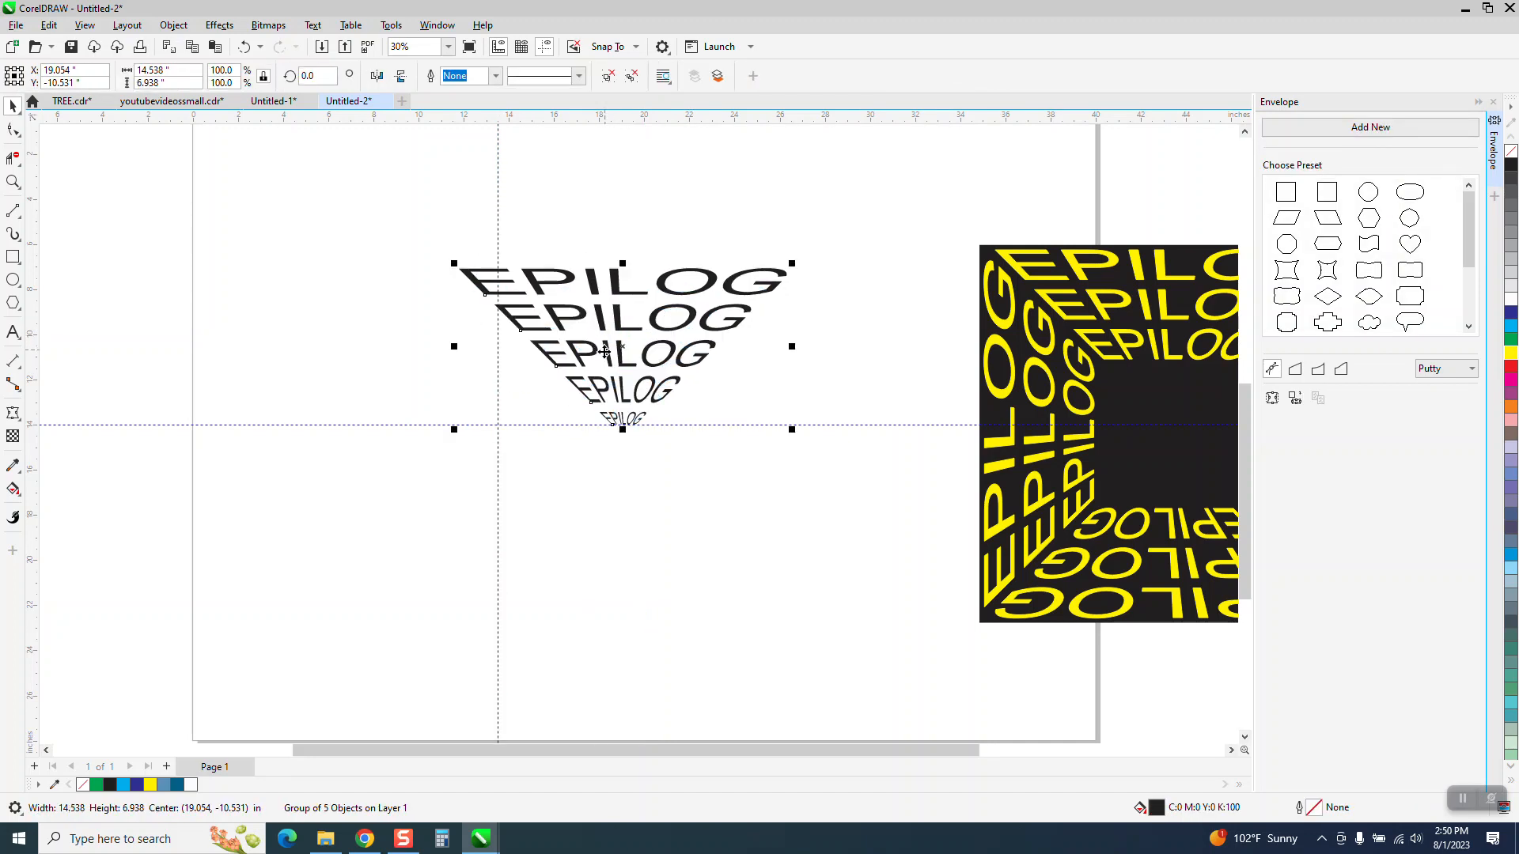
left_click(244, 47)
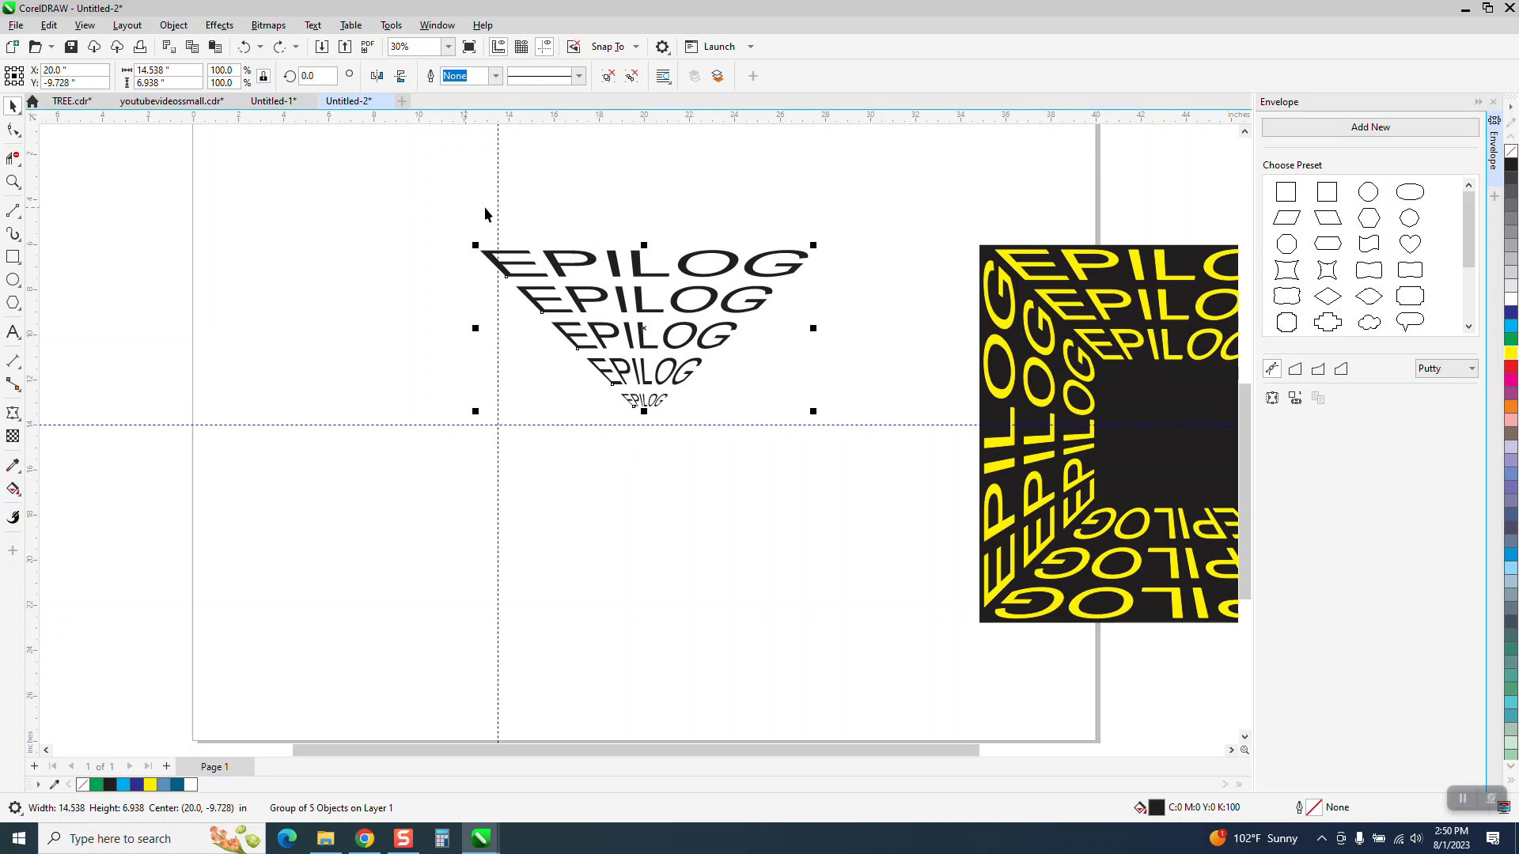
key("Escape")
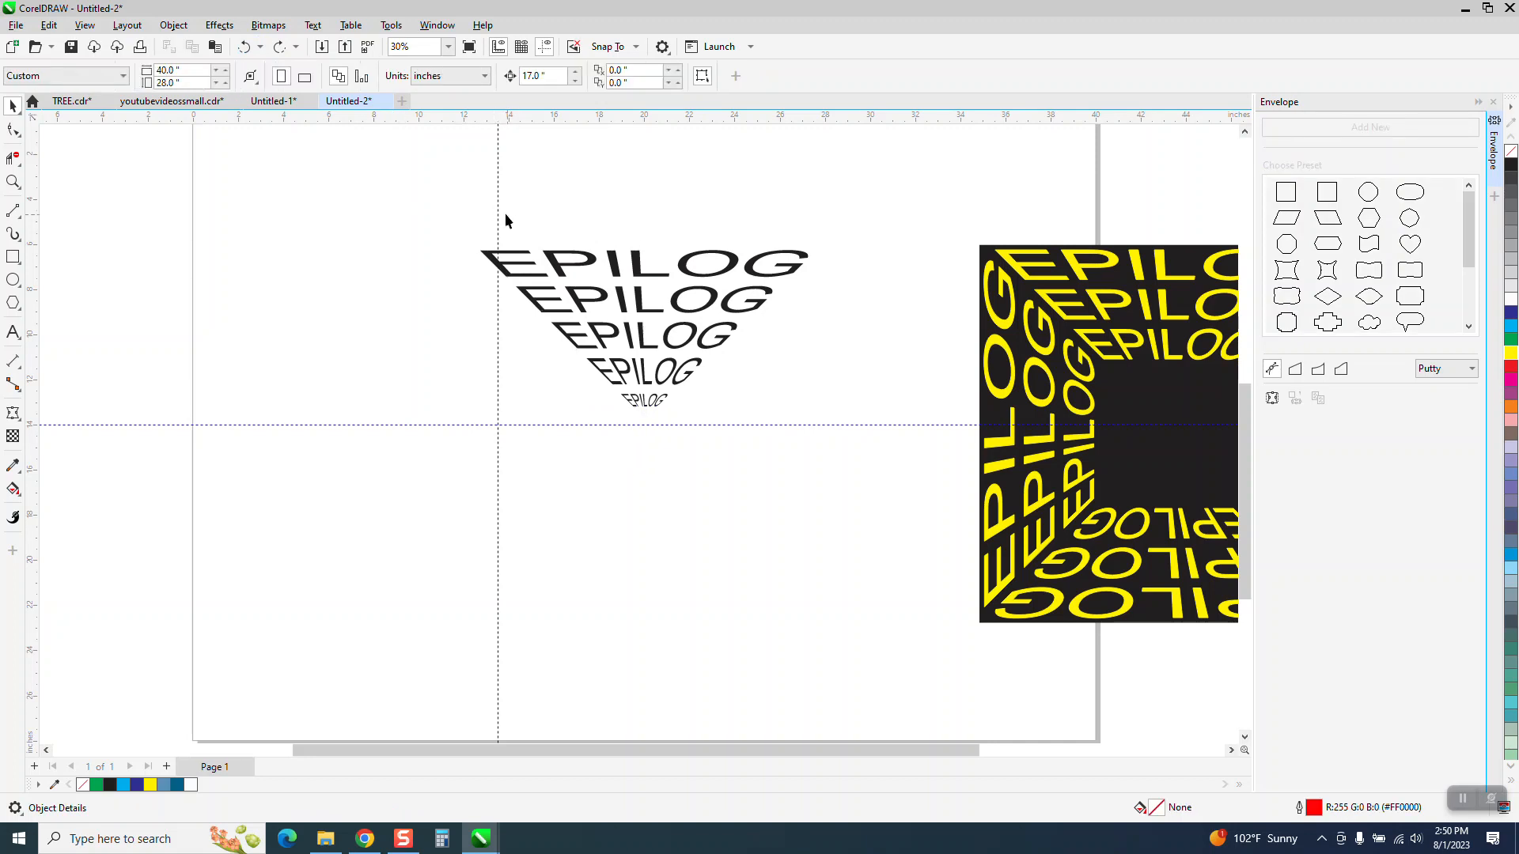
left_click_drag(501, 214, 614, 260)
- Recolour the black EPILOG group solid green (C:100 M:0 Y:100 K:0)
left_click(635, 263)
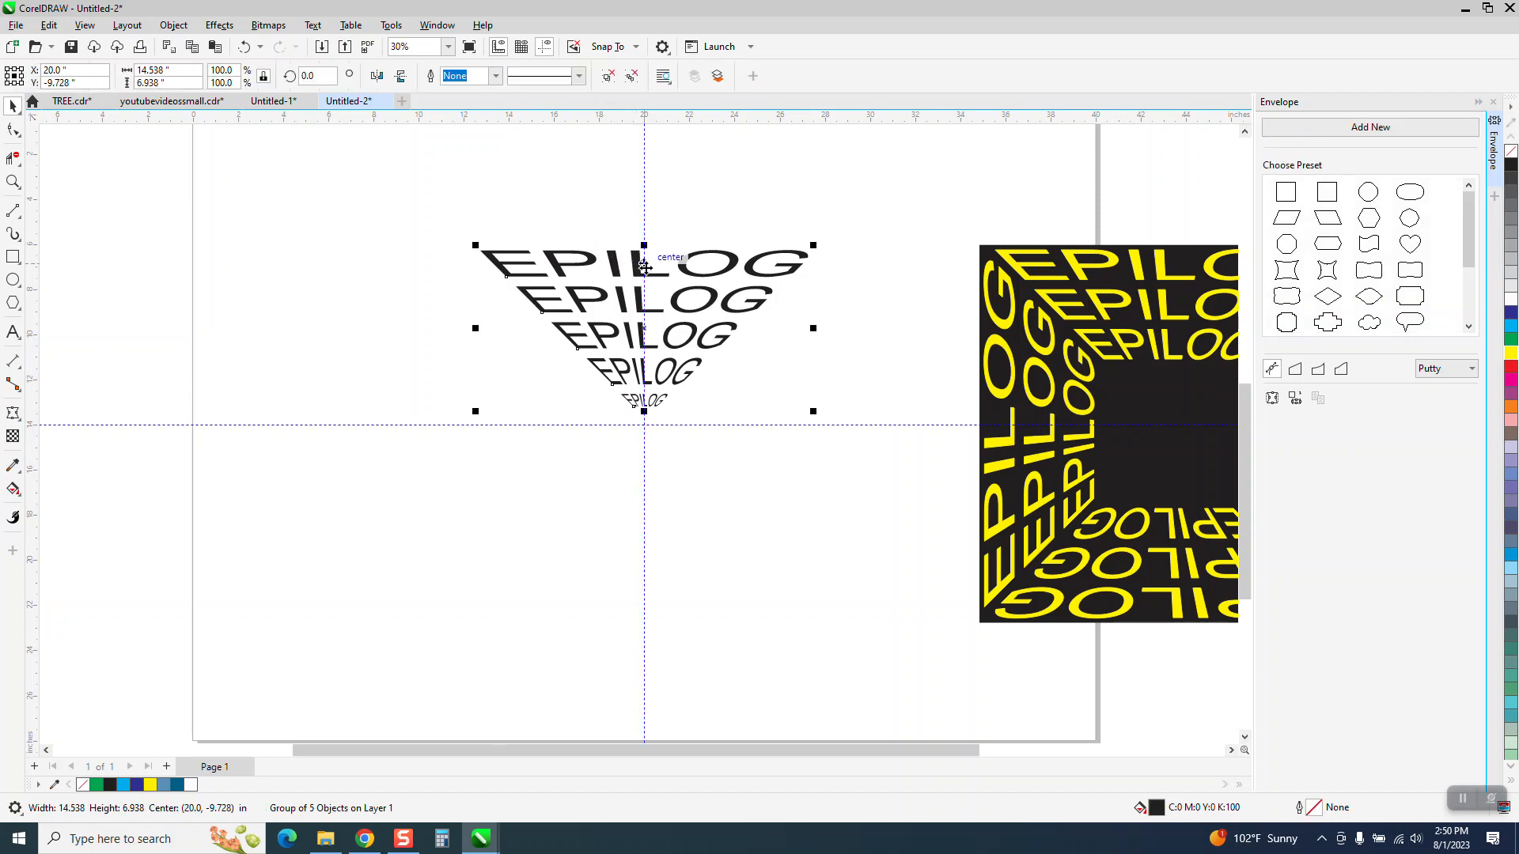
left_click(1511, 356)
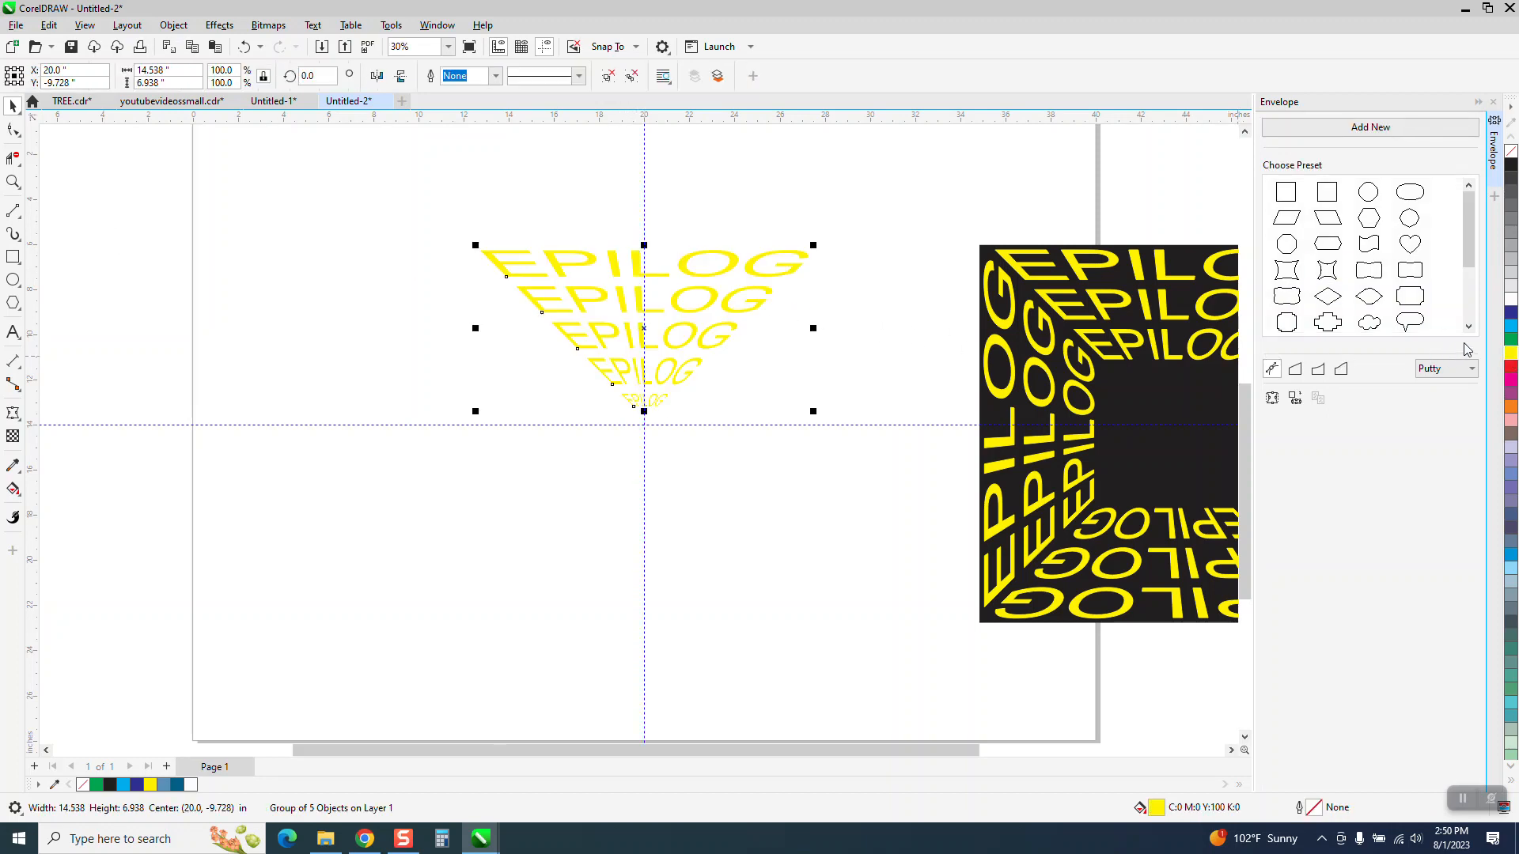
left_click(1511, 342)
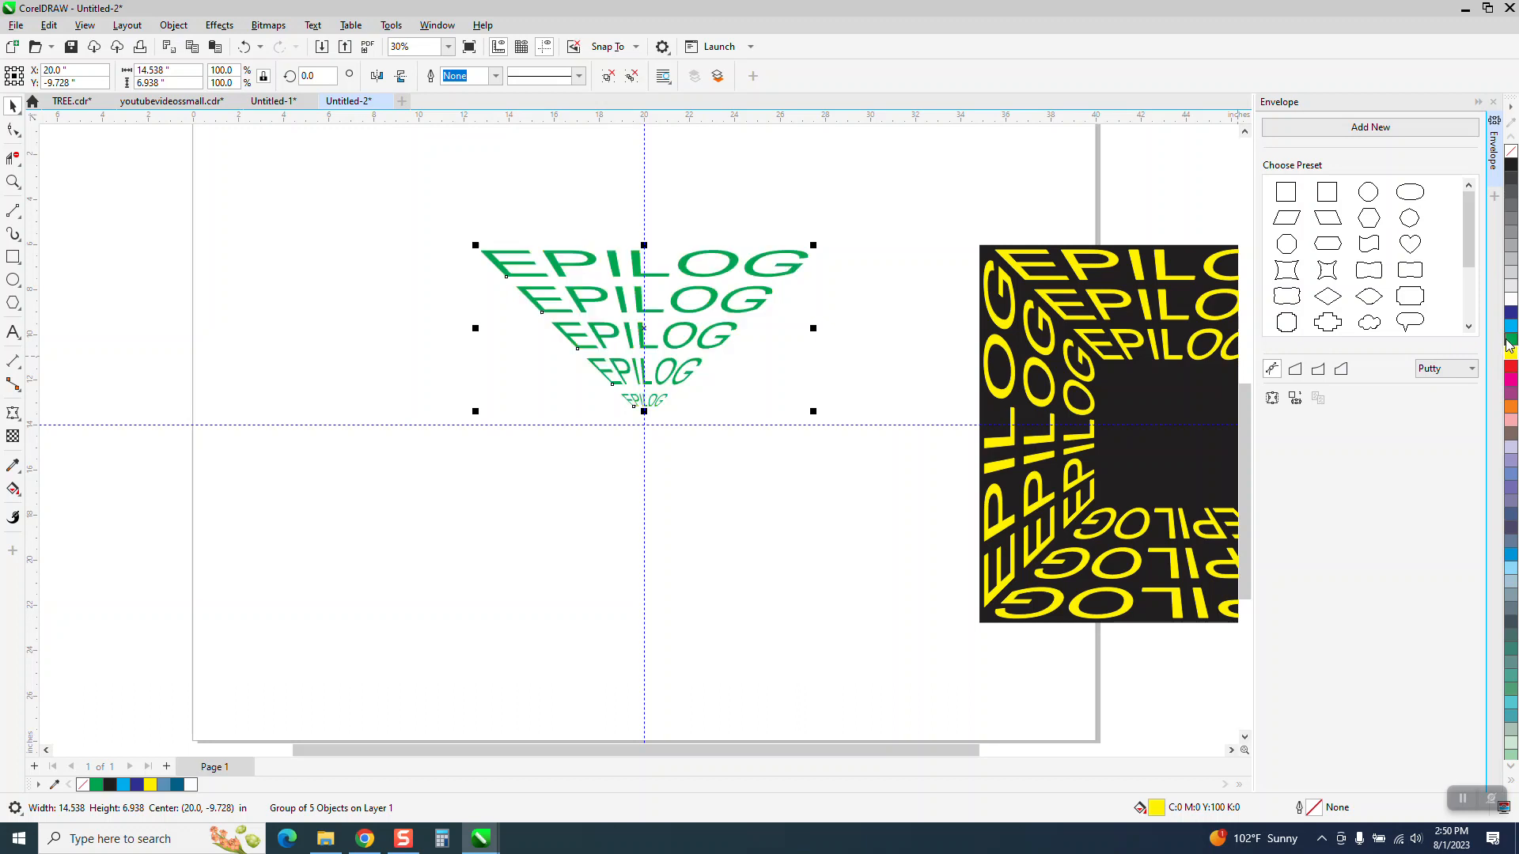
- Apply a green-to-white fountain fill from just above the largest row to below the horizontal guideline, with its midpoint at the smallest row
left_click(13, 181)
left_click_drag(489, 242, 912, 481)
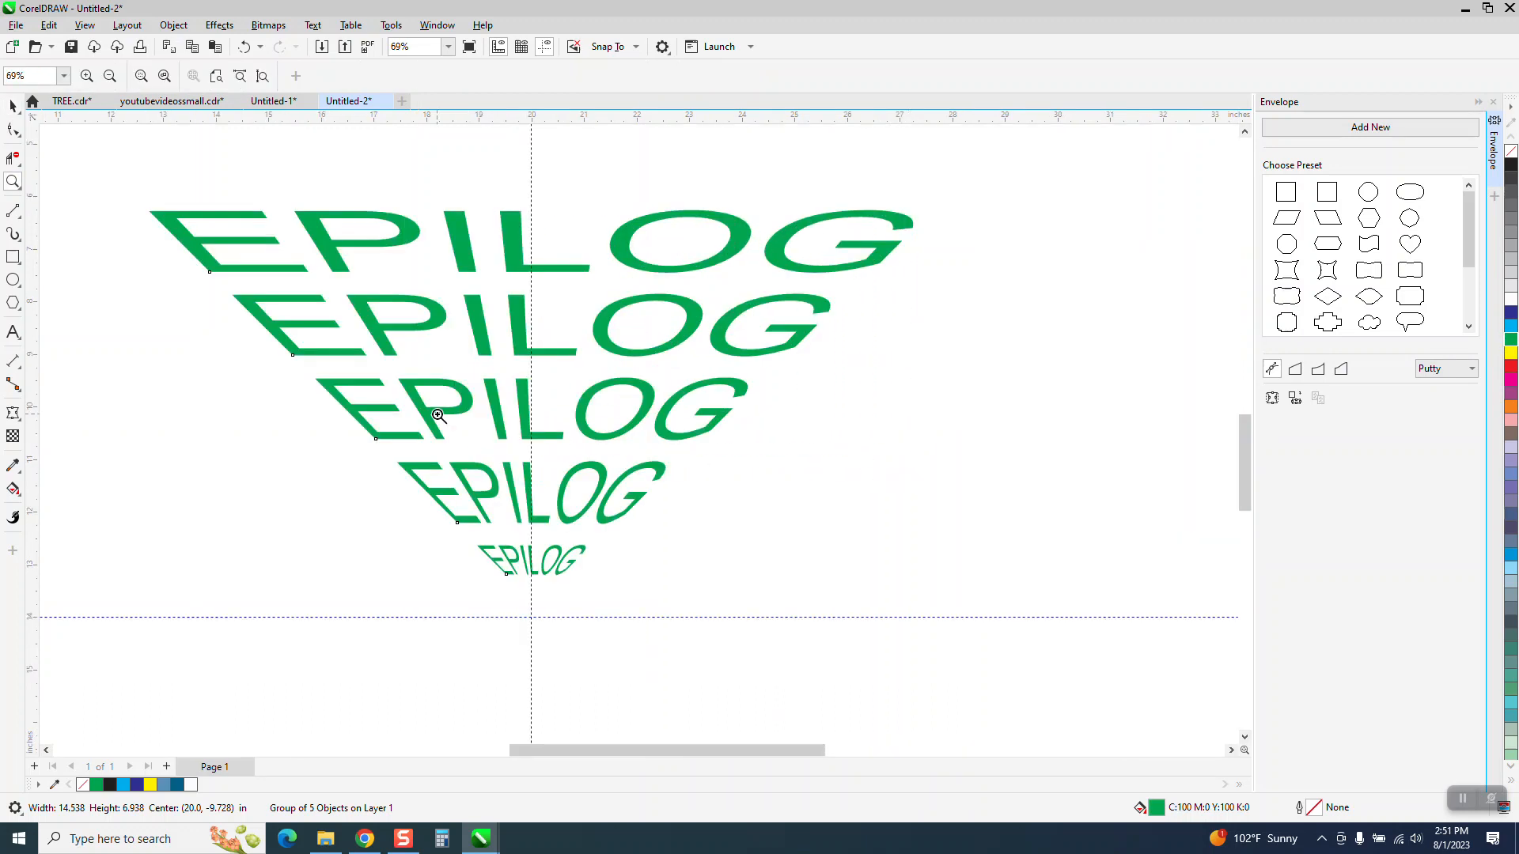
left_click(23, 494)
left_click(71, 489)
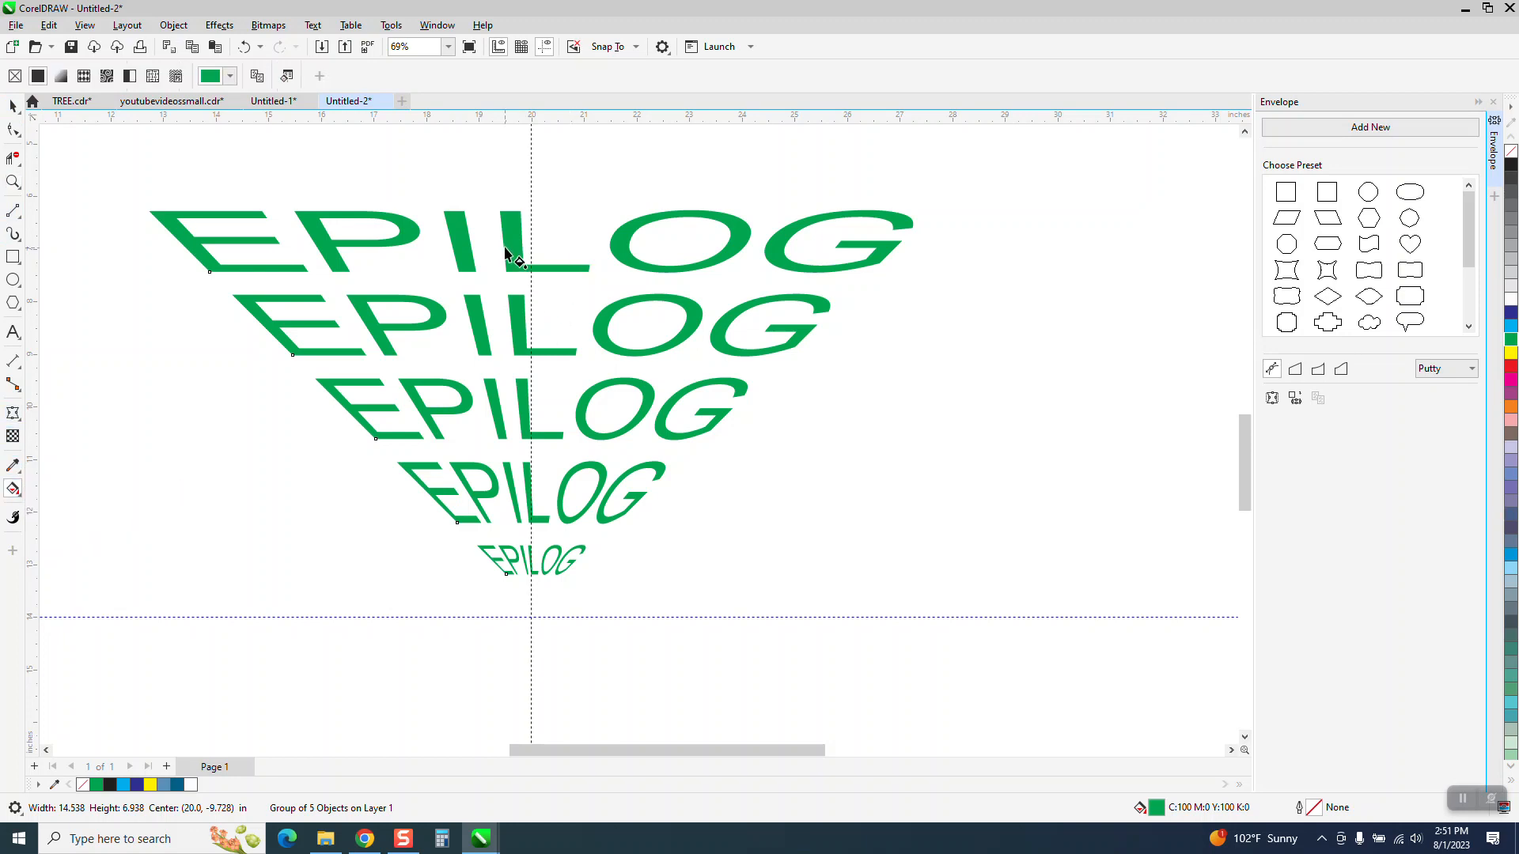
left_click_drag(510, 225, 531, 707)
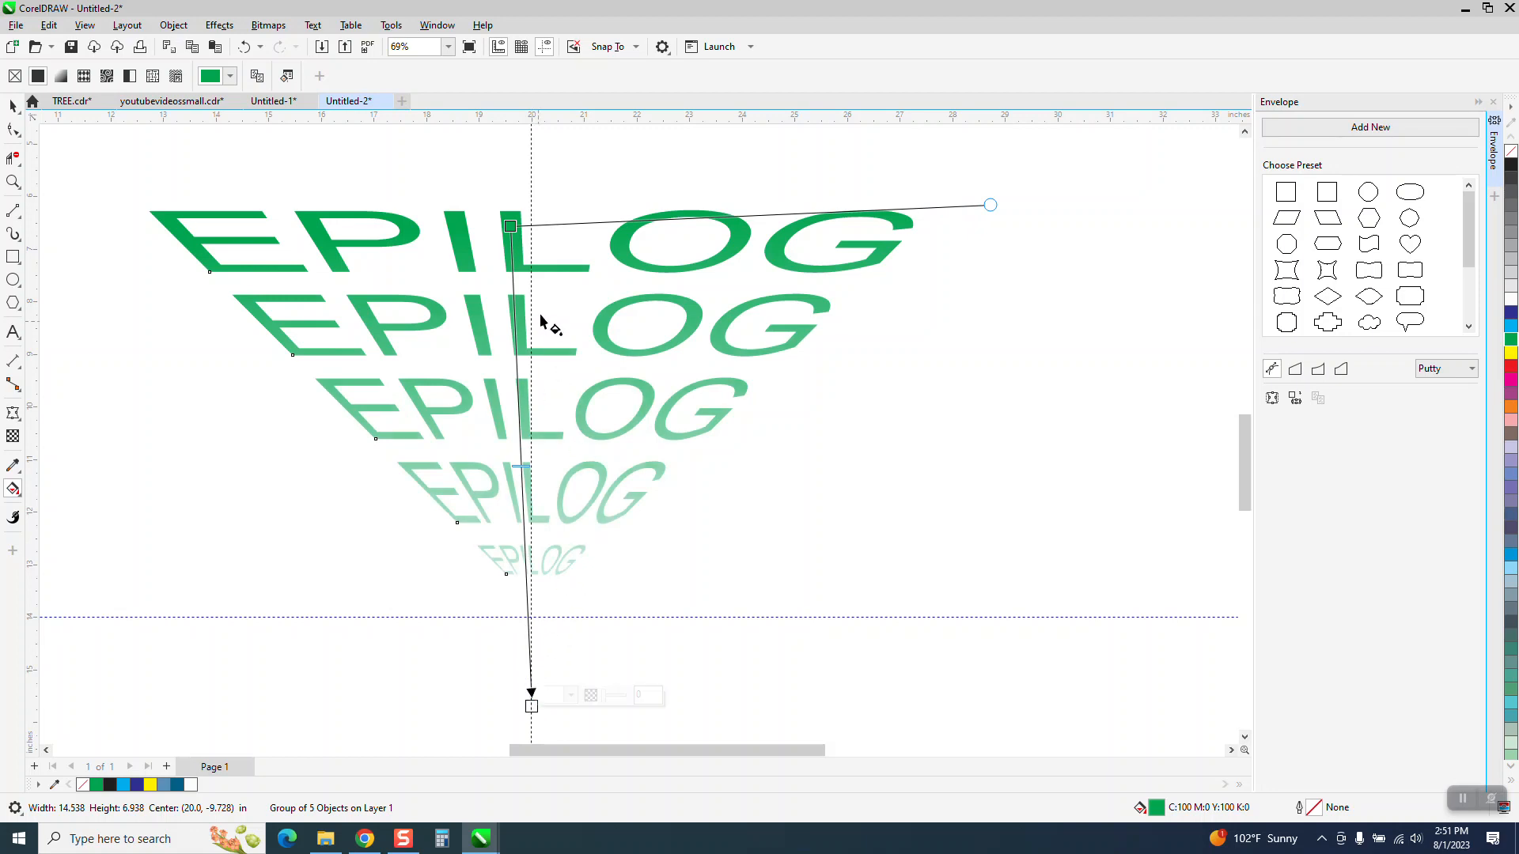
left_click_drag(510, 227, 520, 200)
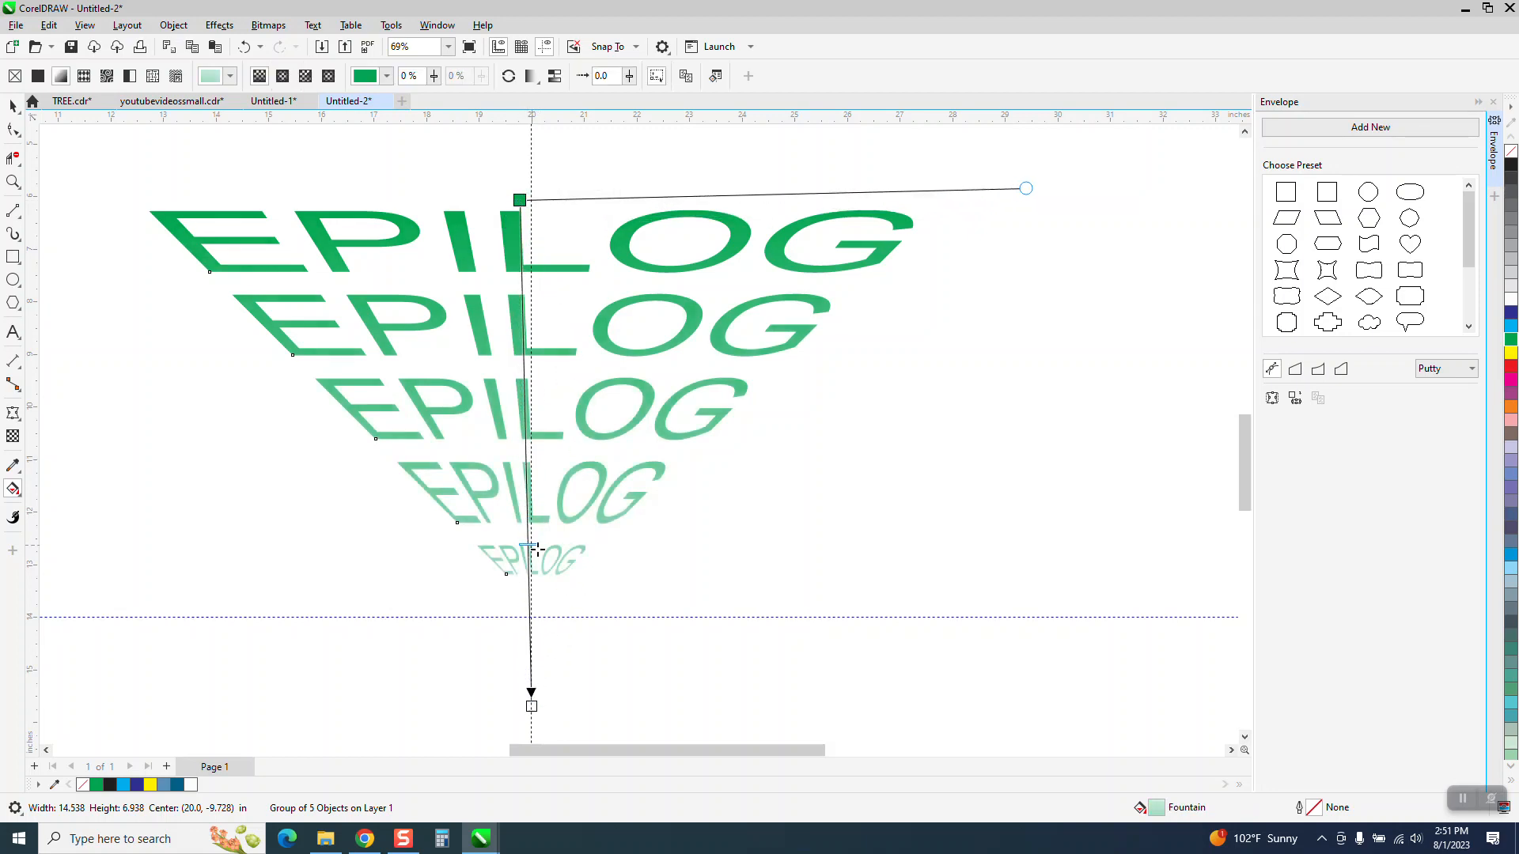
left_click(13, 106)
scroll(653, 355, "down", 3)
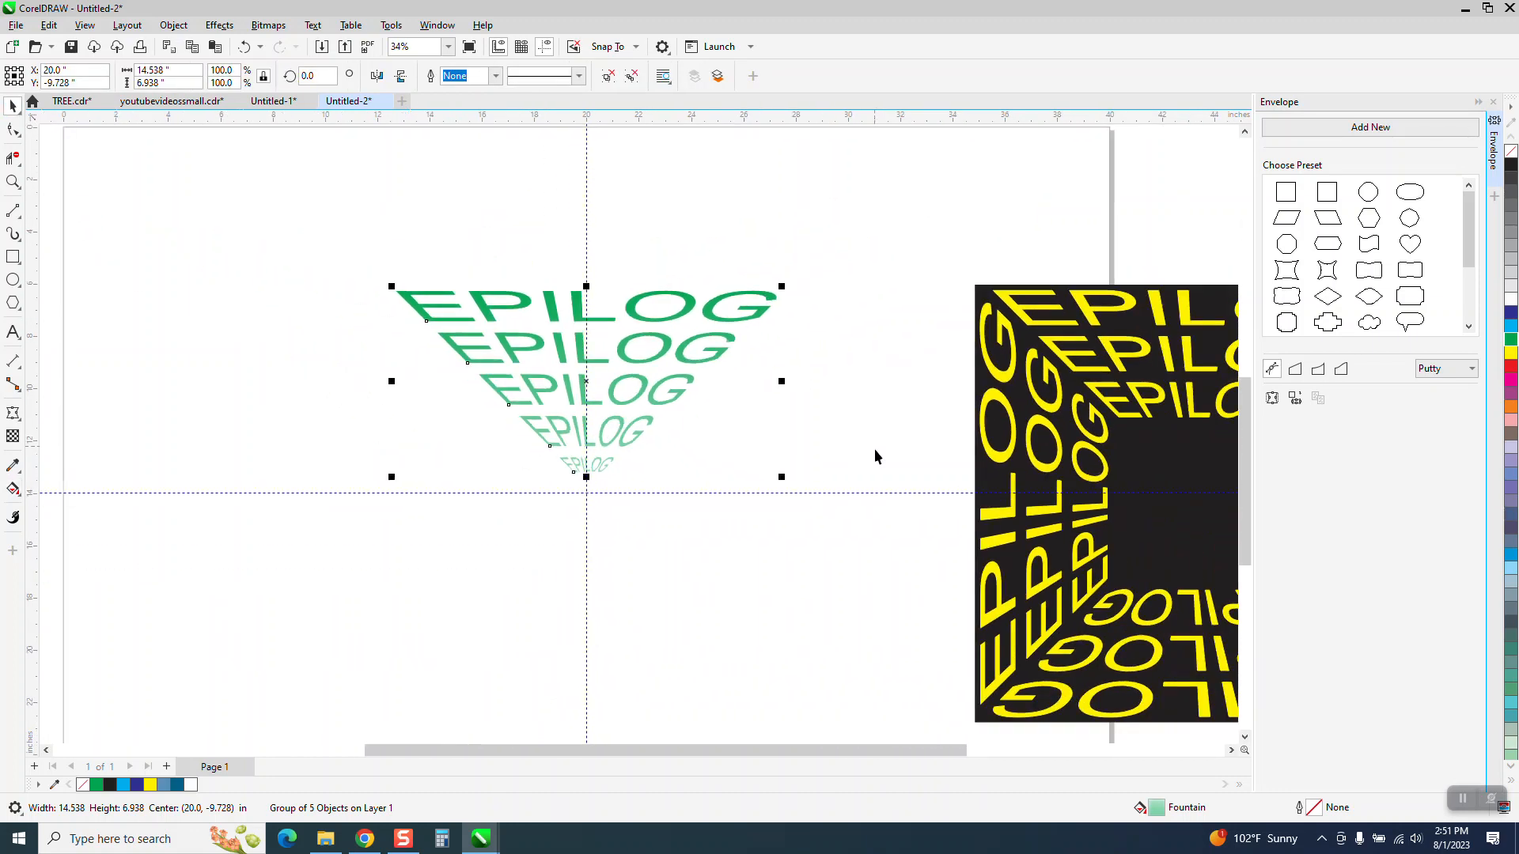
left_click_drag(585, 380, 585, 370)
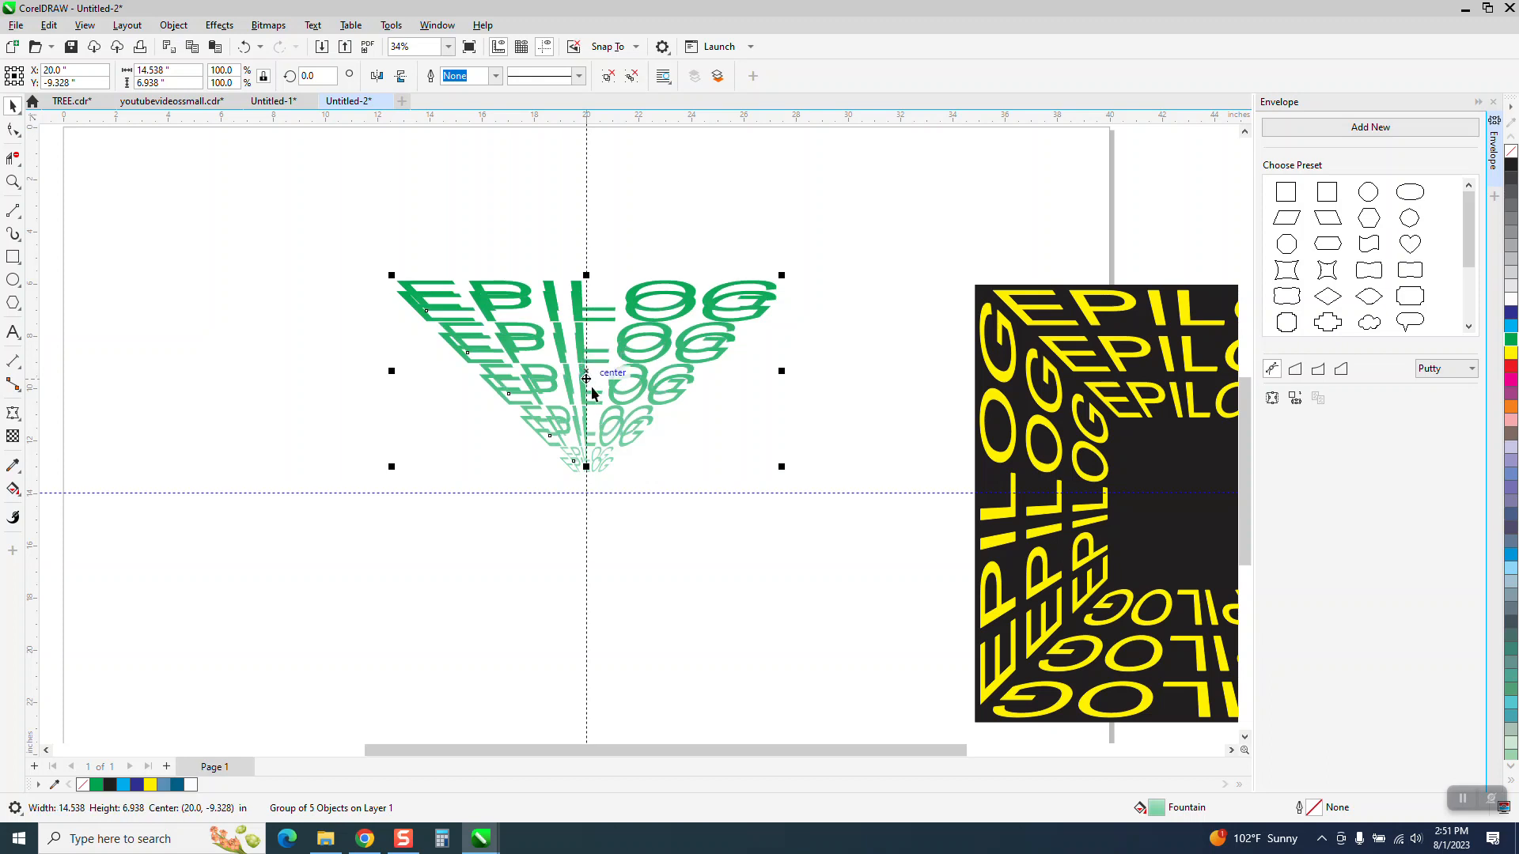
left_click(244, 47)
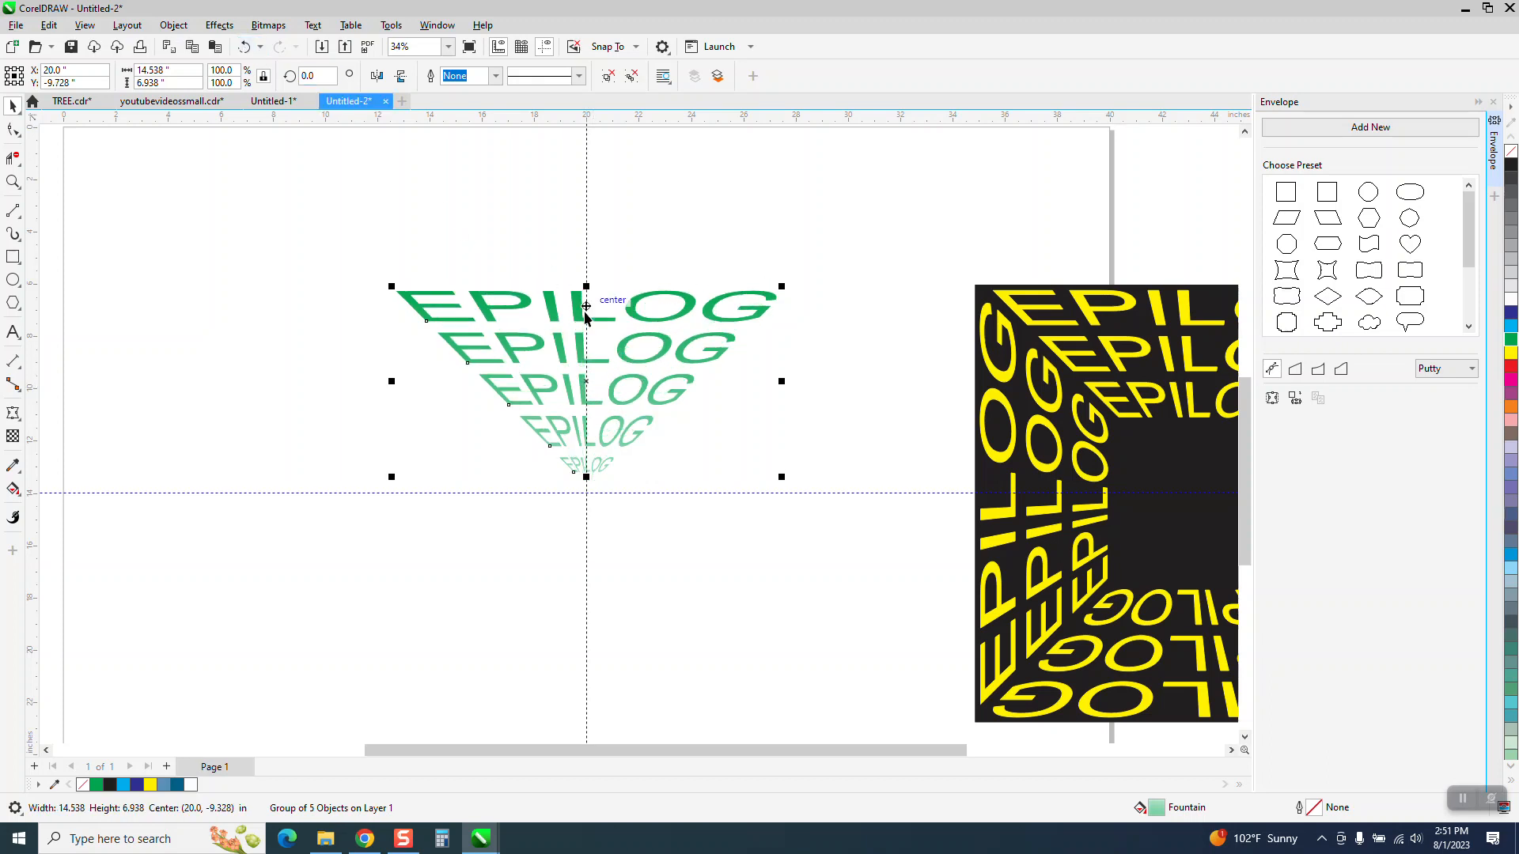
- Place the green EPILOG group's rotation centre on the guideline intersection and check its alignment
left_click(586, 380)
left_click_drag(586, 382, 586, 485)
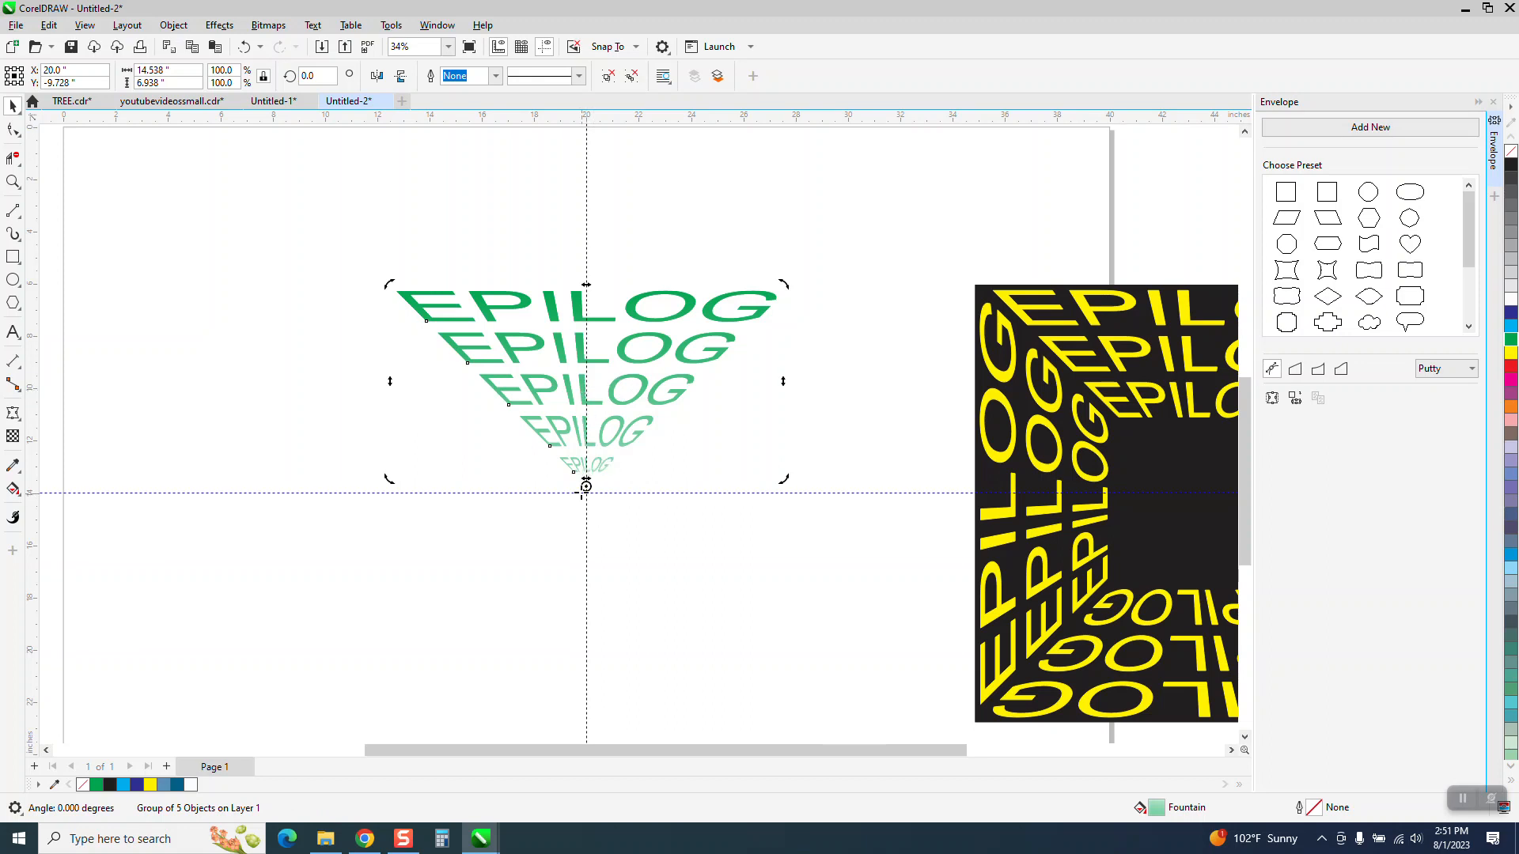
left_click(517, 454)
left_click(13, 182)
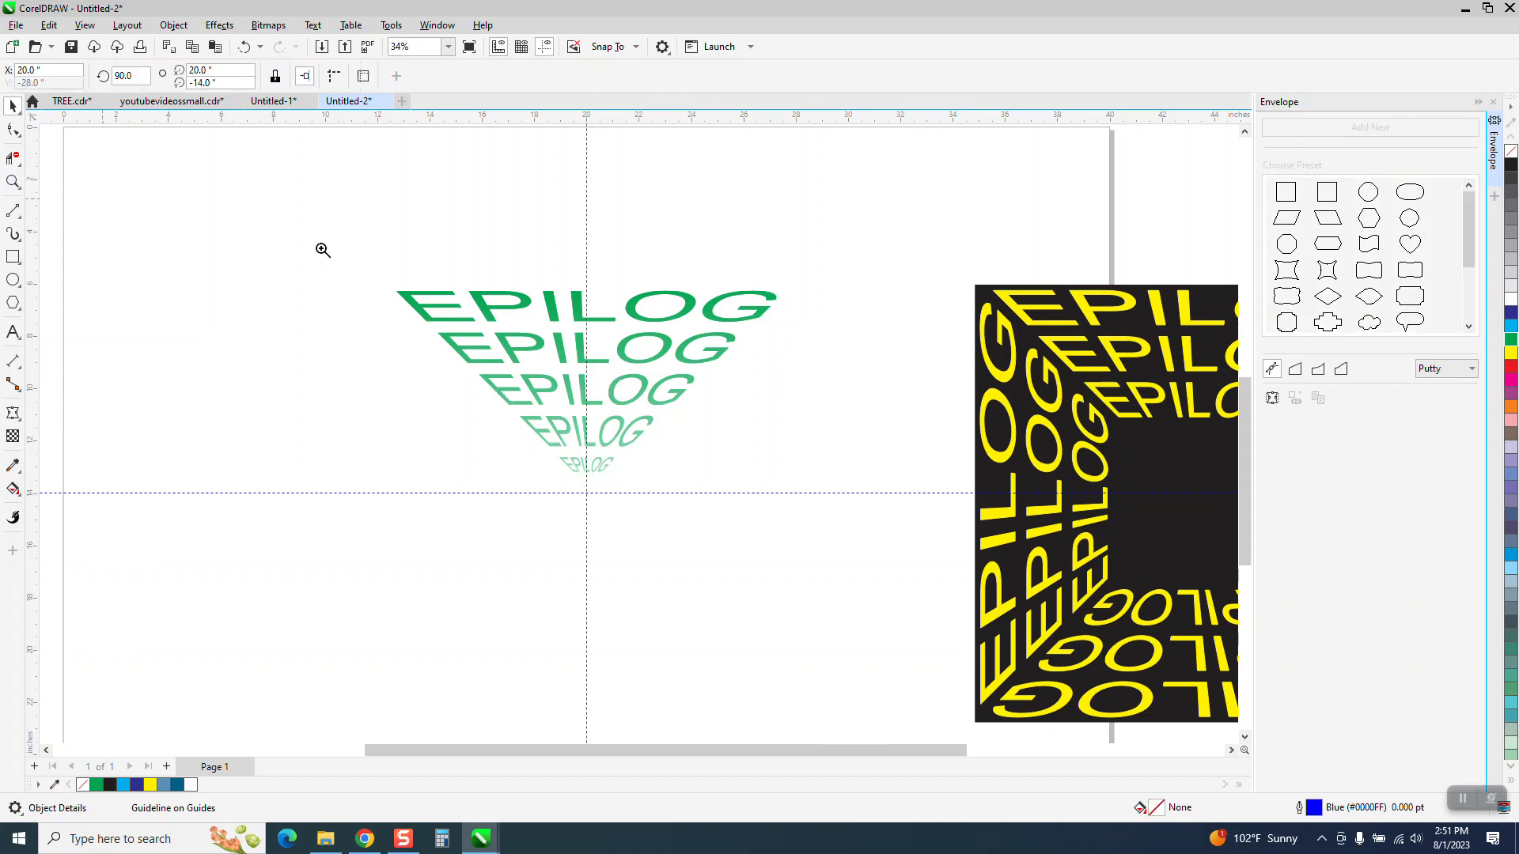
left_click(626, 500)
left_click(12, 105)
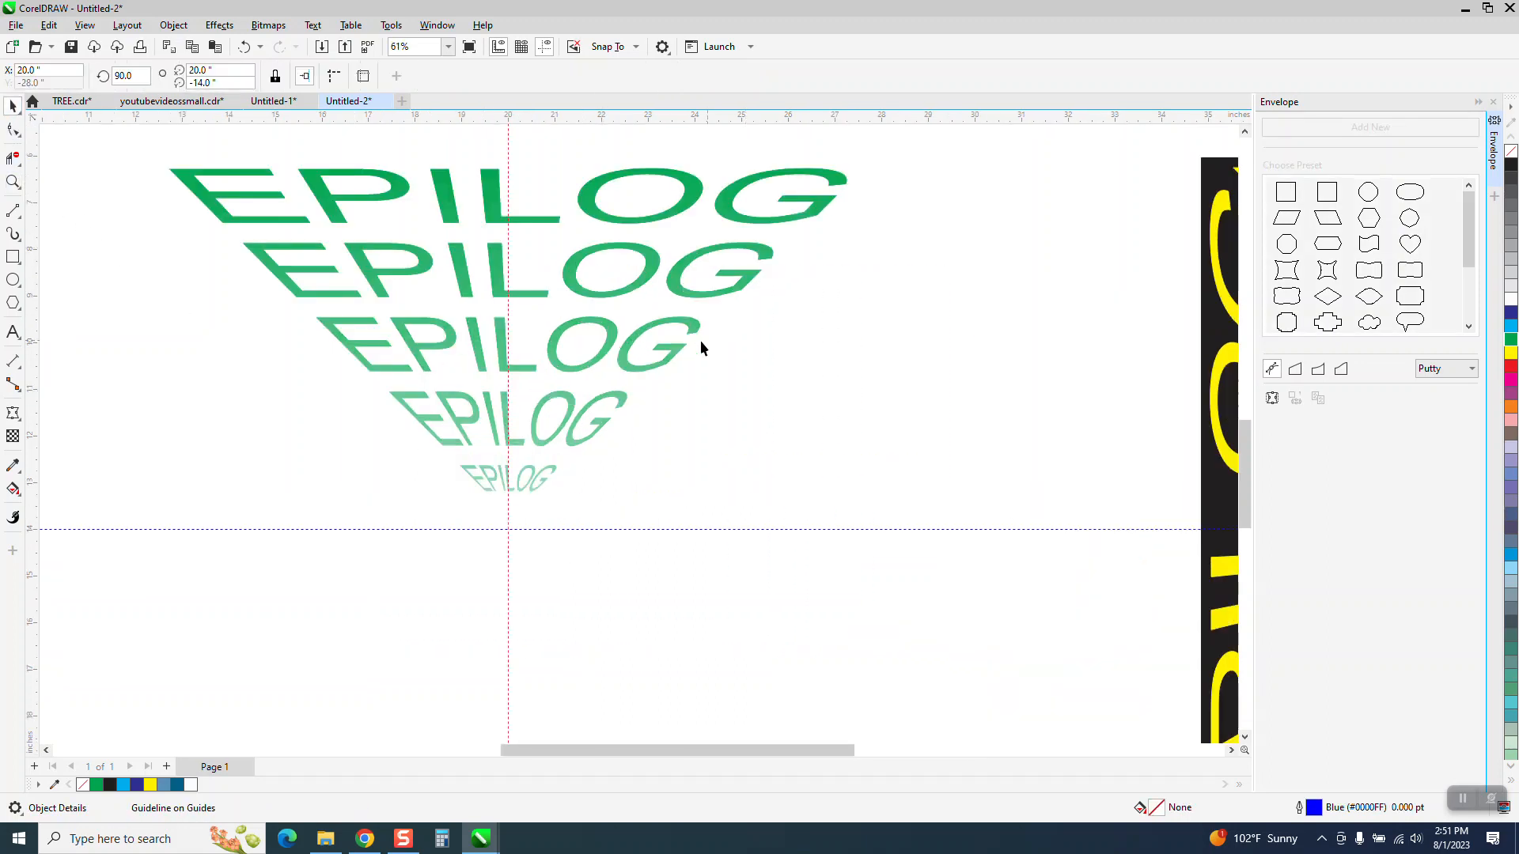
left_click(518, 297)
left_click(518, 296)
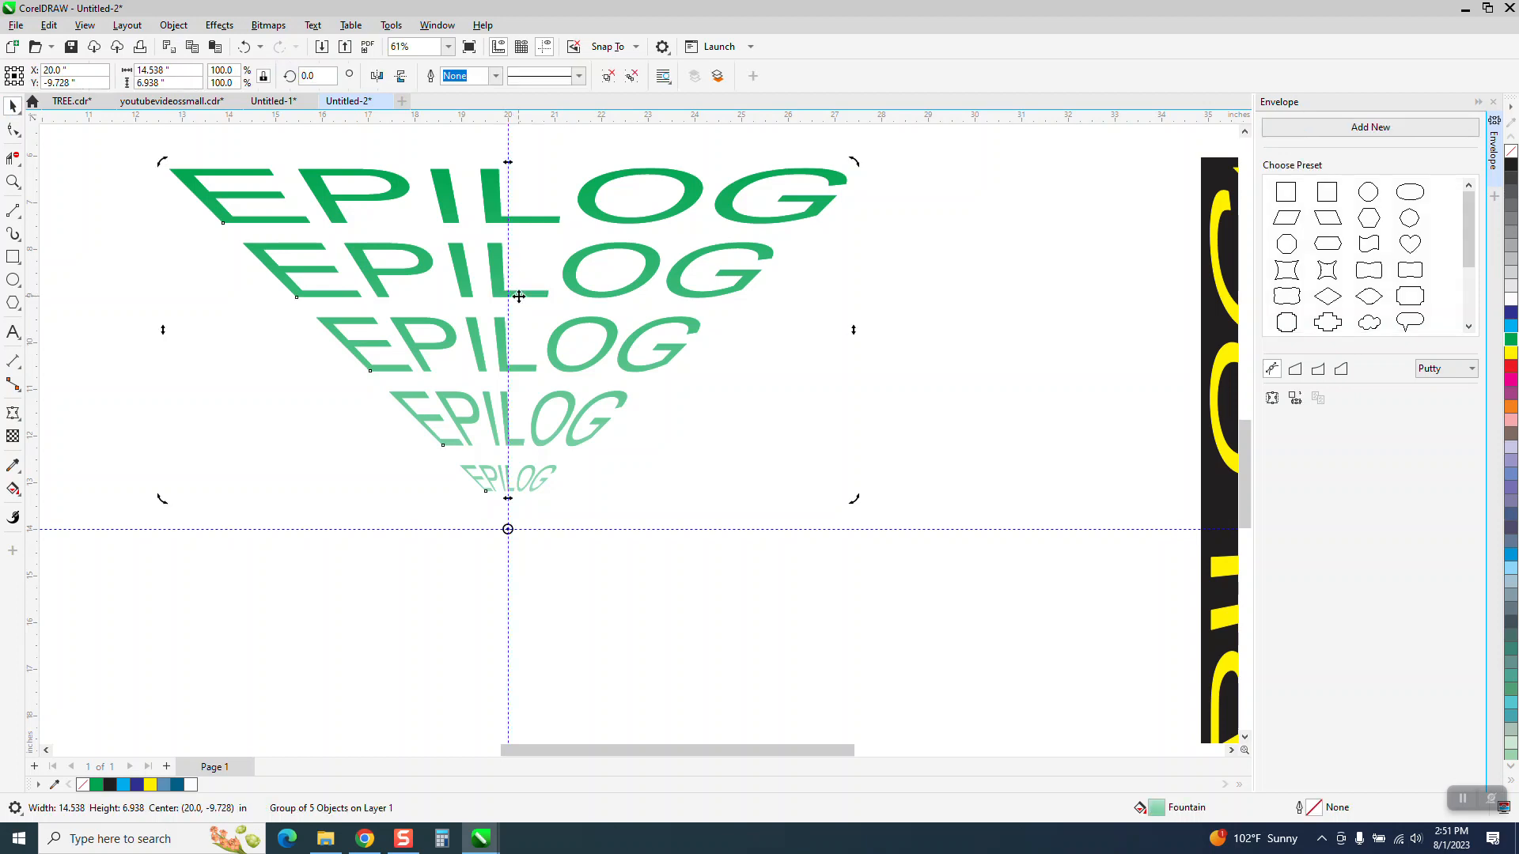
- Build the green tunnel's other three sides from copies of the EPILOG group rotated to 90, 180 and 270 degrees
scroll(521, 297, "down", 2)
left_click(309, 72)
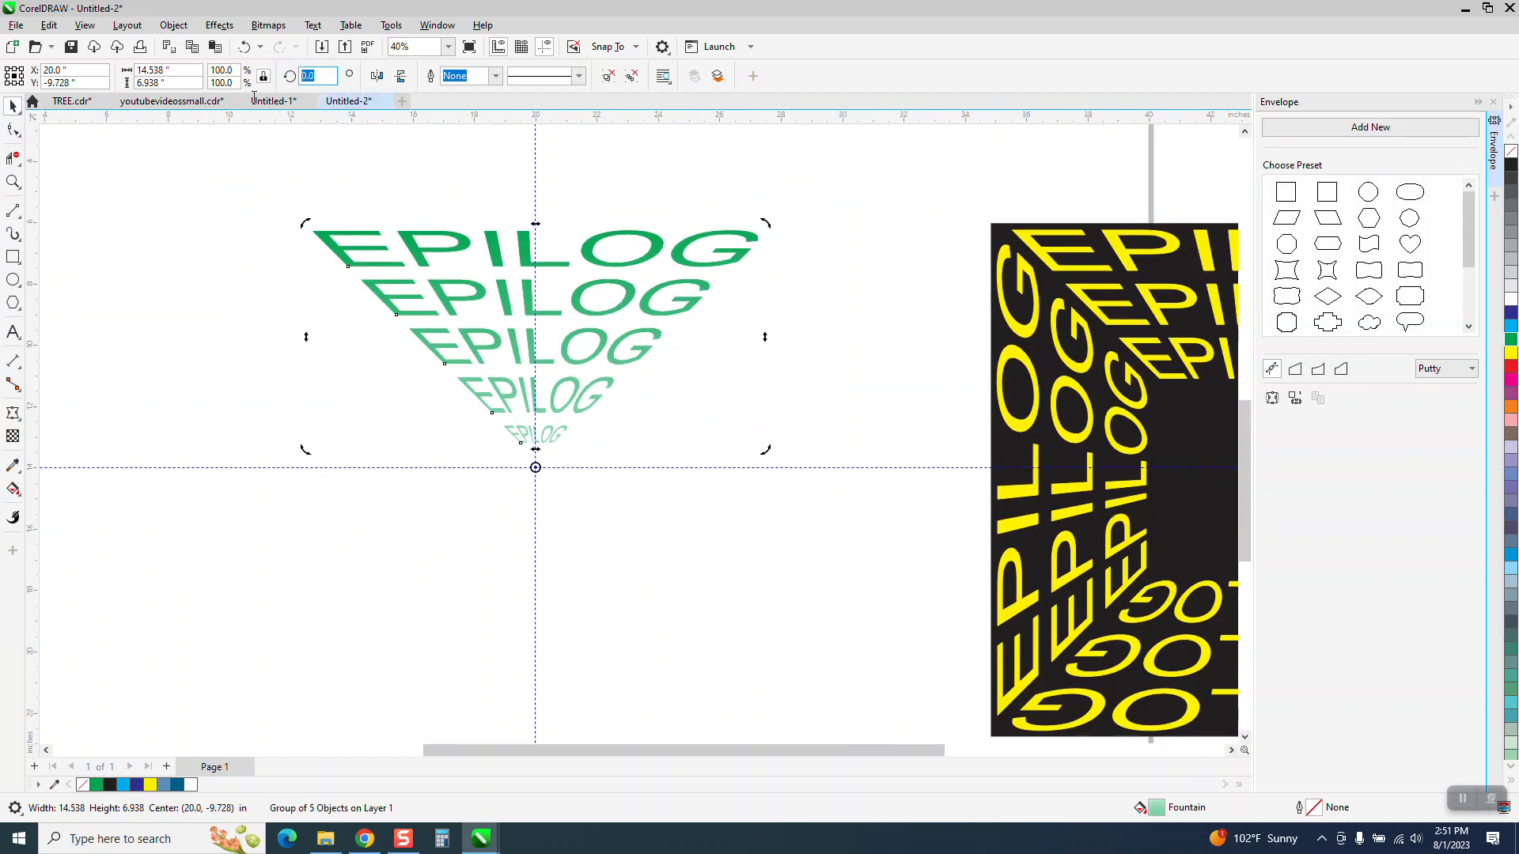
key("Return")
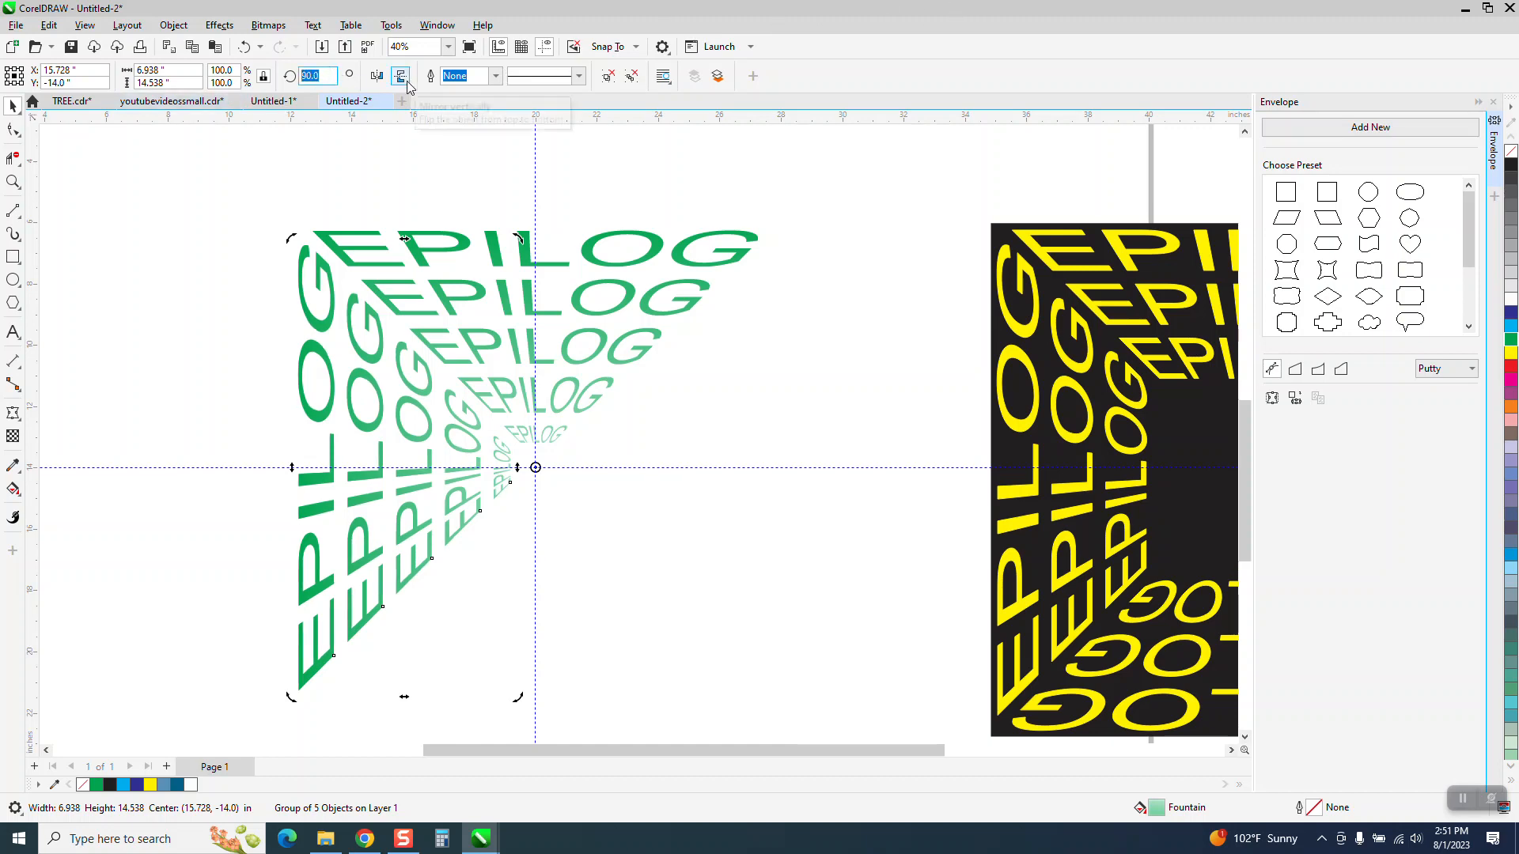
type("8")
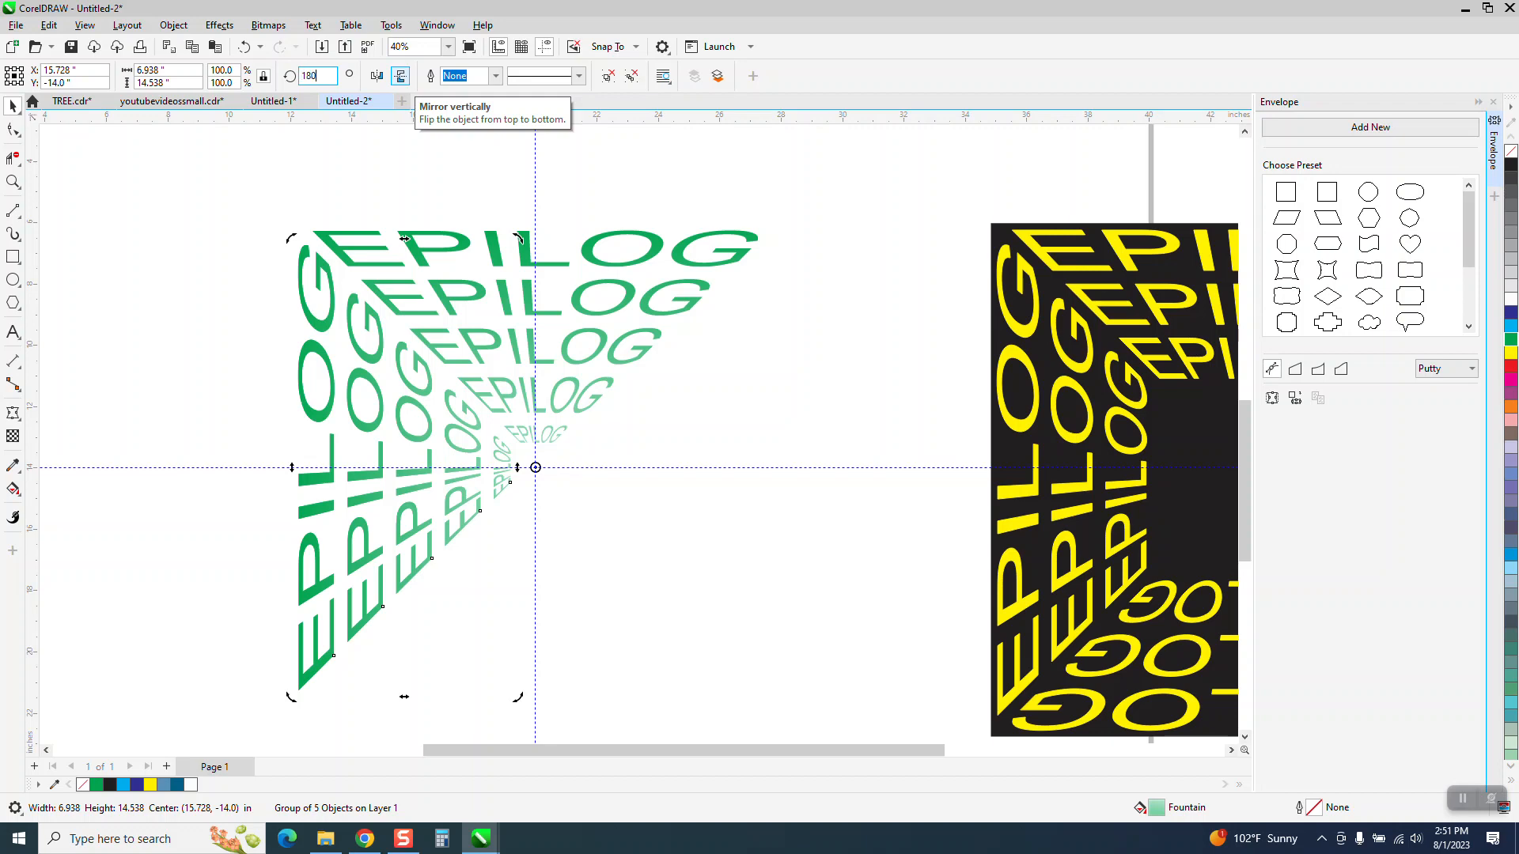
type("0")
key("Return")
key("ctrl+d")
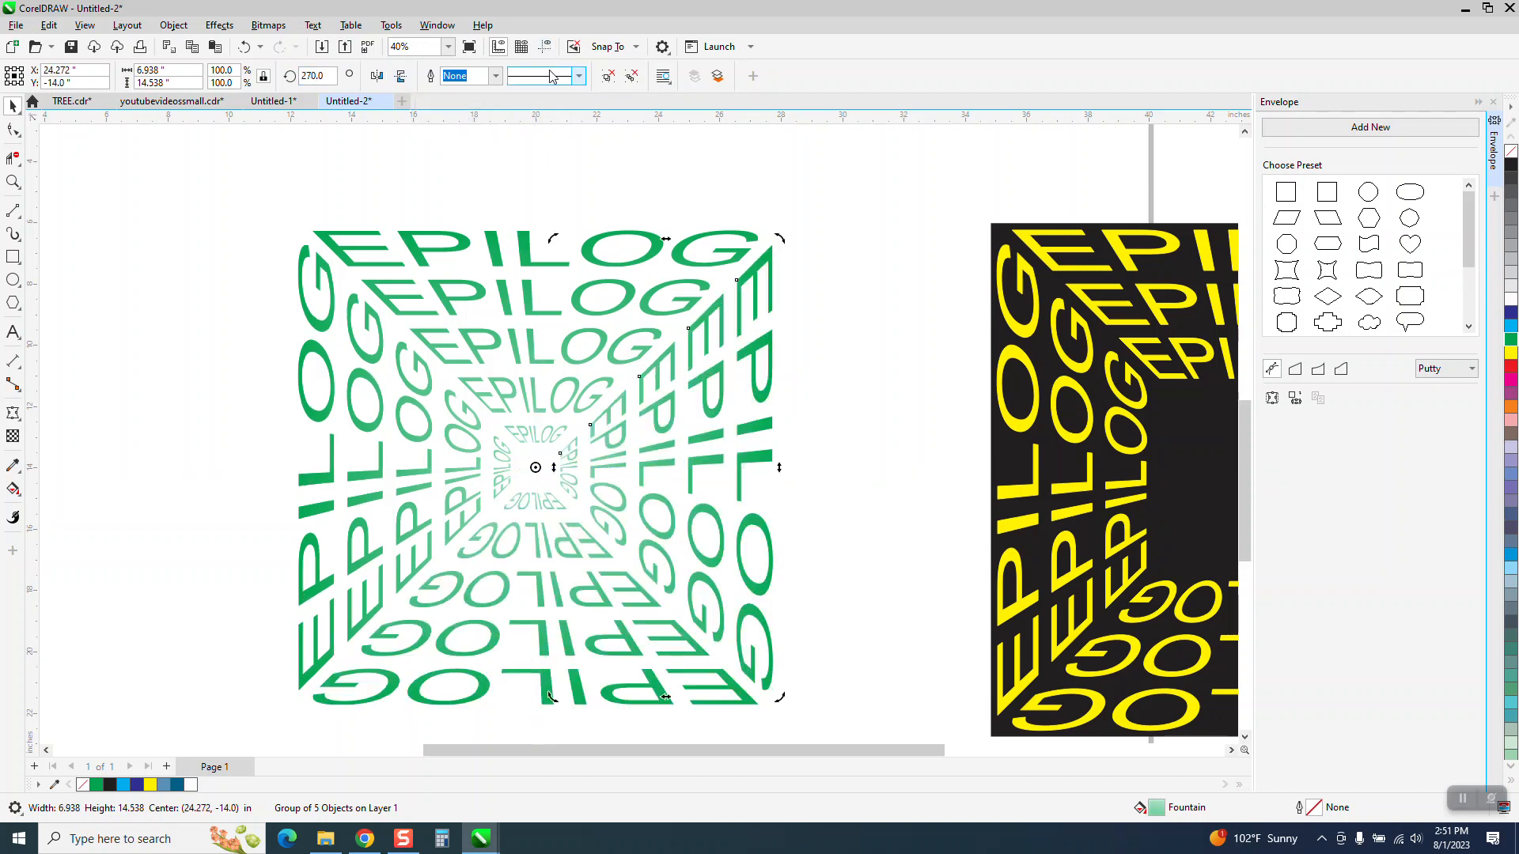
- Group the four sides of the green EPILOG tunnel into one object
left_click(712, 164)
scroll(588, 176, "down", 1)
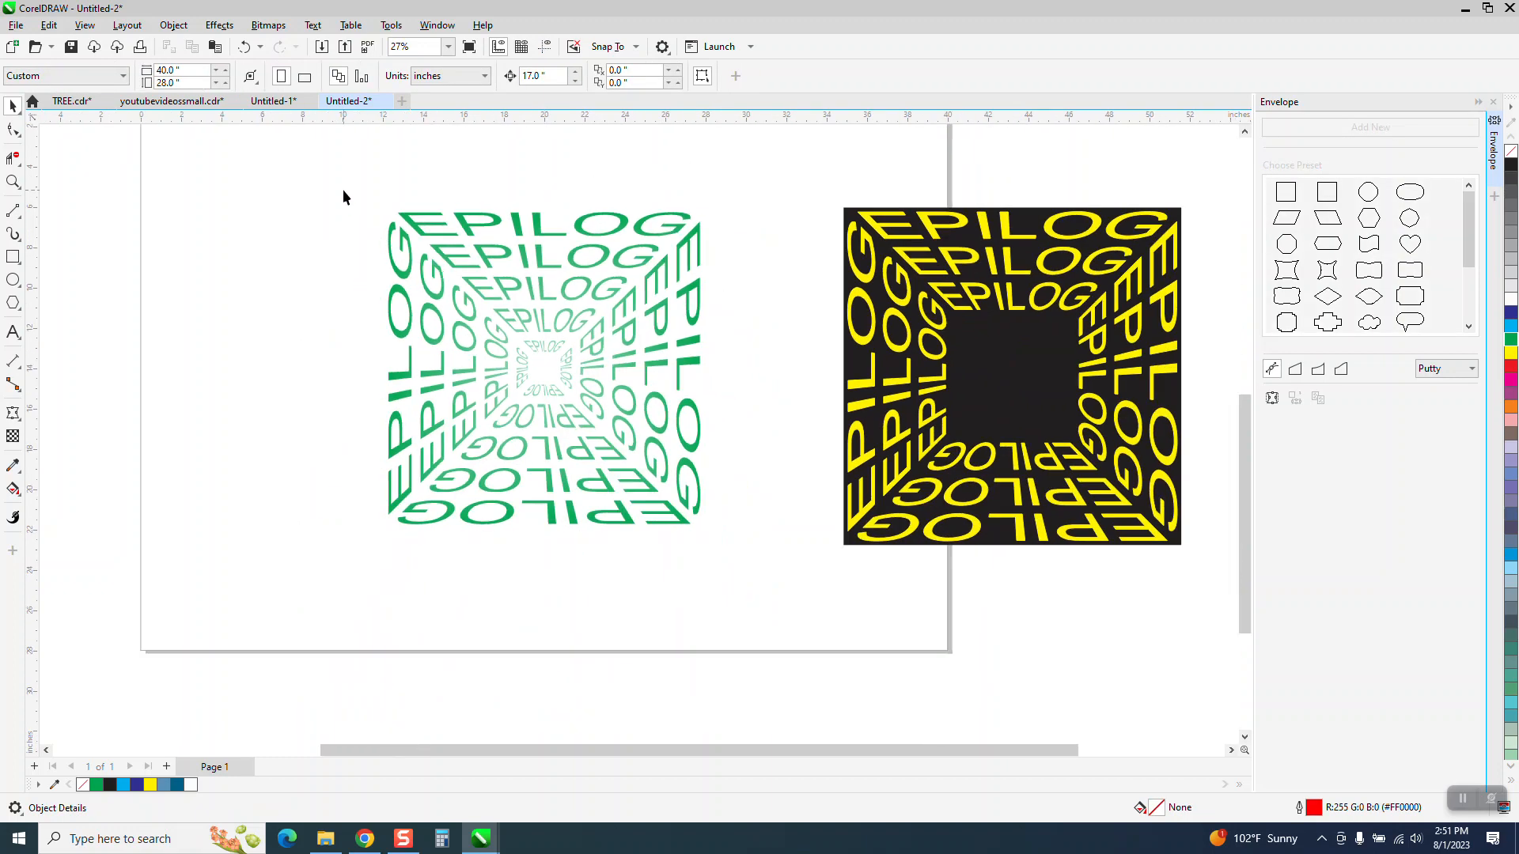
left_click_drag(733, 558, 733, 561)
left_click(173, 24)
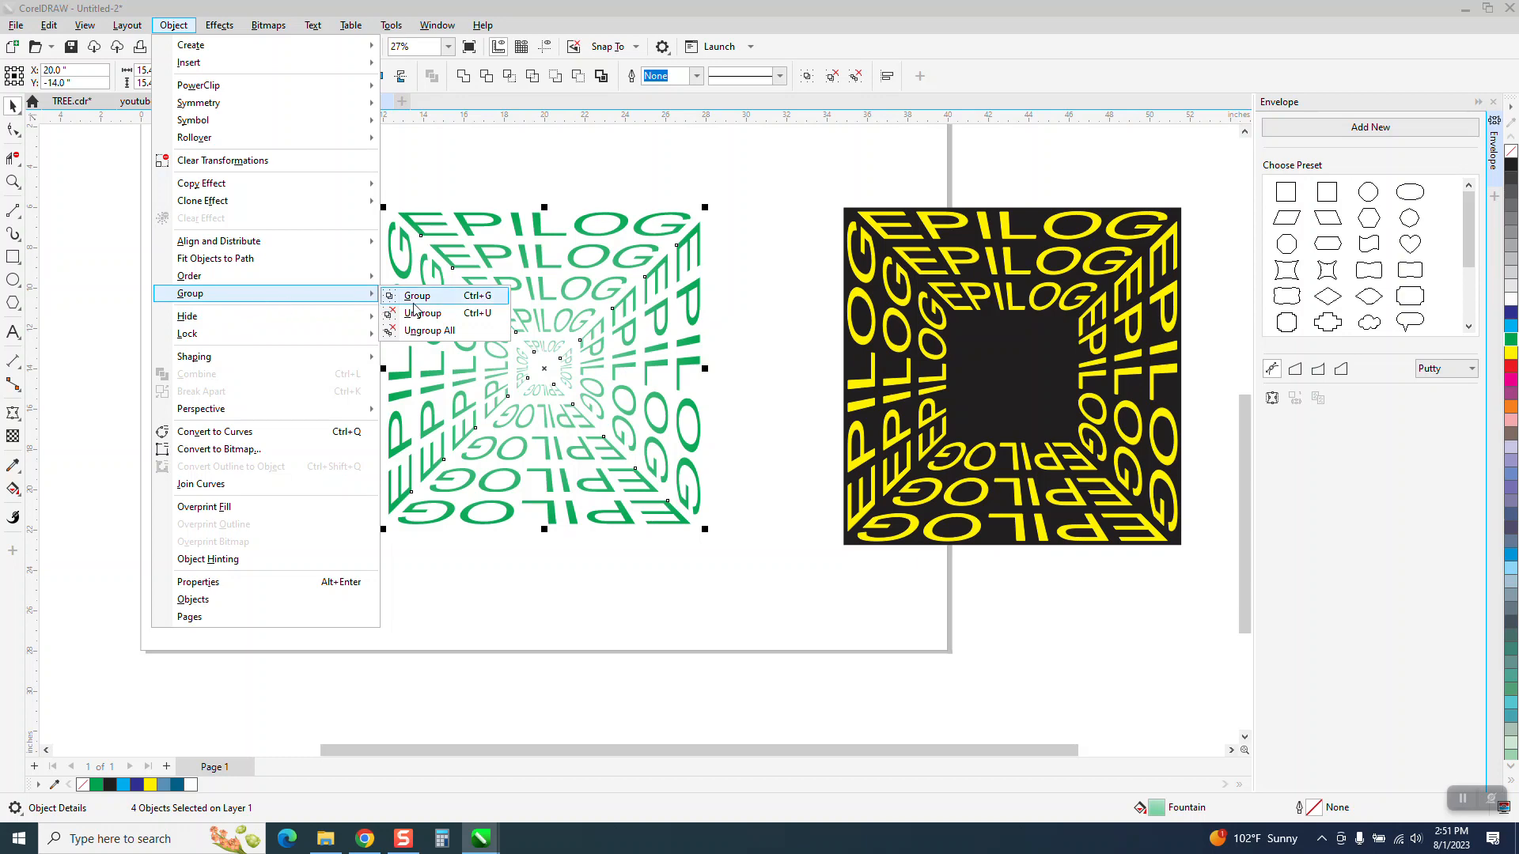
left_click(410, 297)
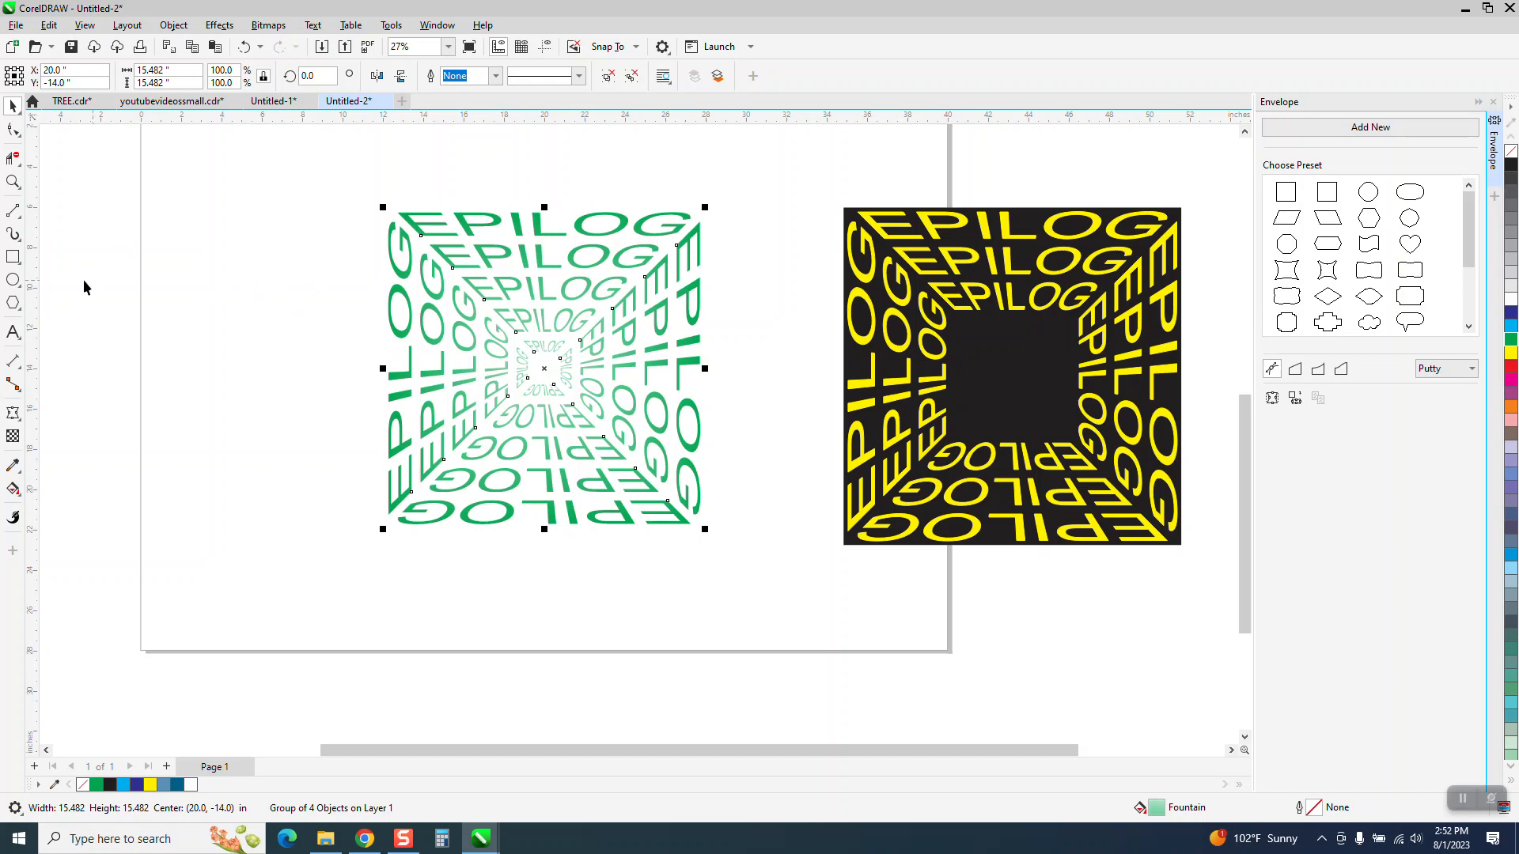
- Create a rectangle around the green tunnel group and enlarge it from its centre to 105%, about 16.258 inches square
double_click(13, 258)
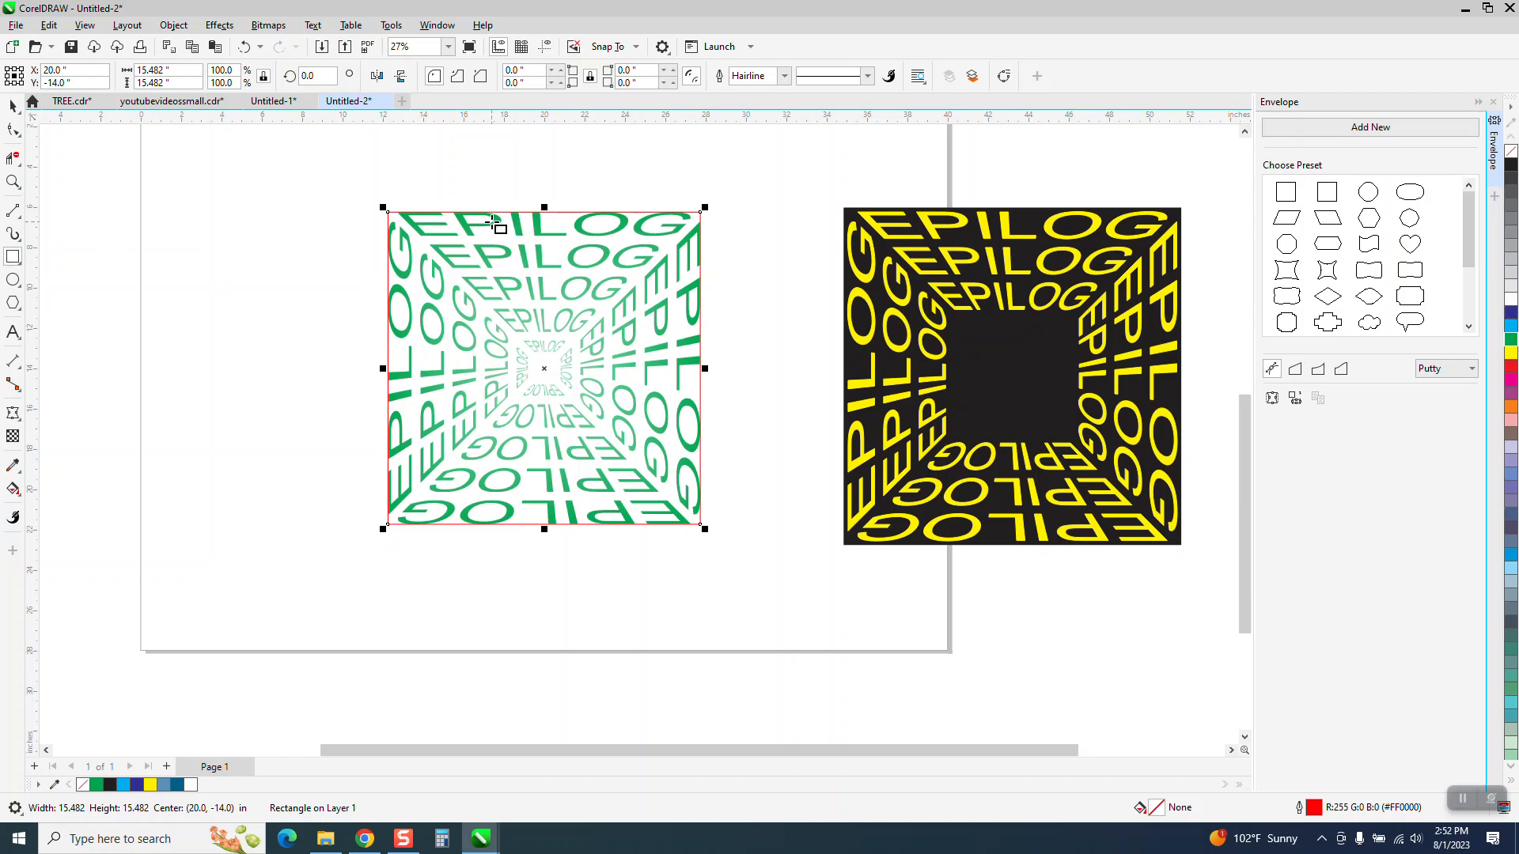
left_click(13, 105)
left_click_drag(703, 206, 714, 196)
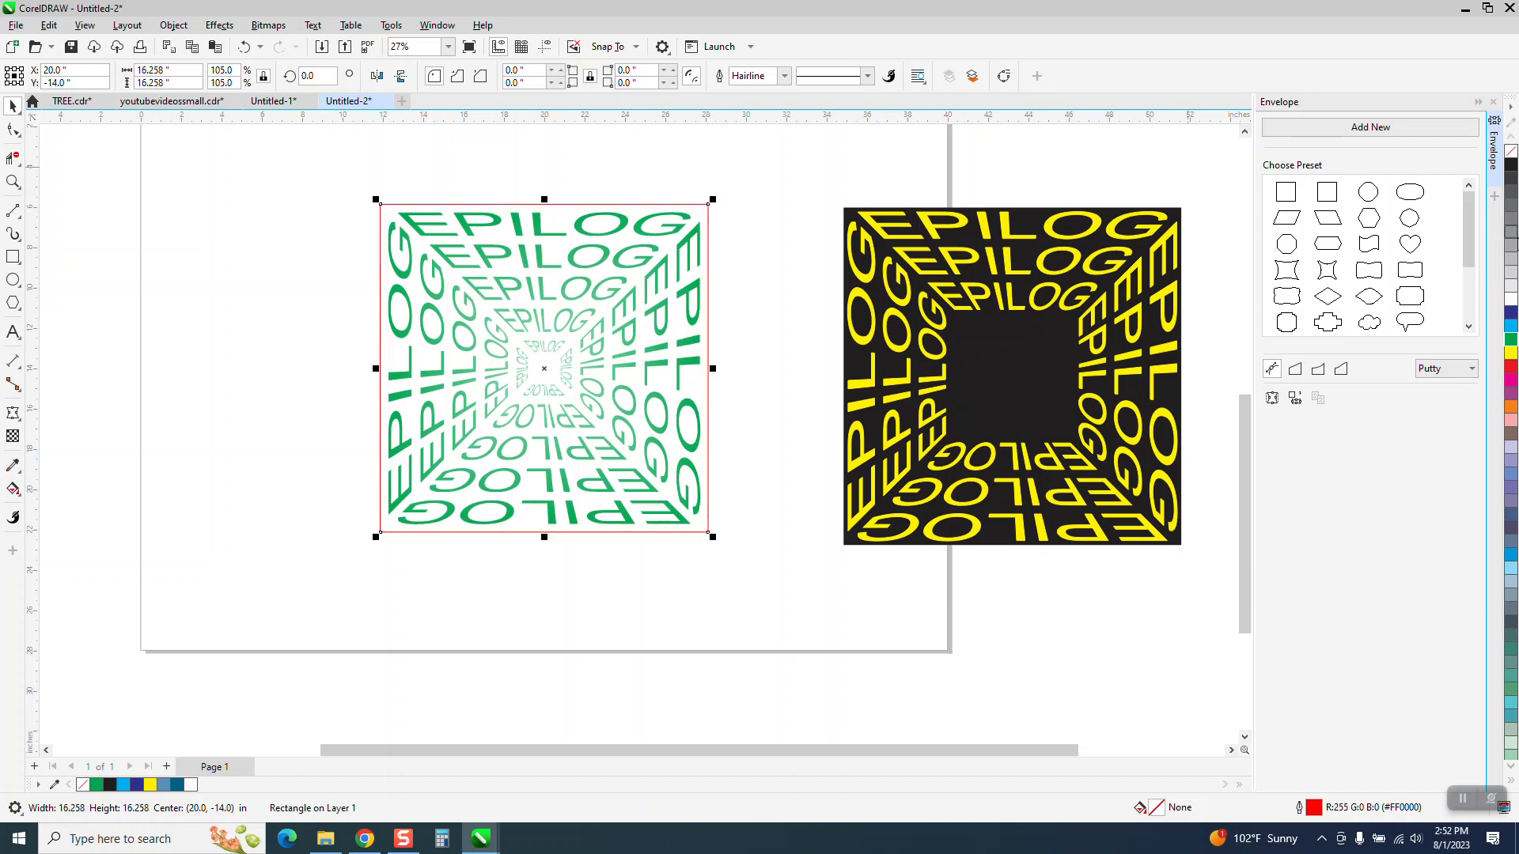
- Fill the rectangle around the green tunnel with black and send it to the back of the page
left_click(1511, 165)
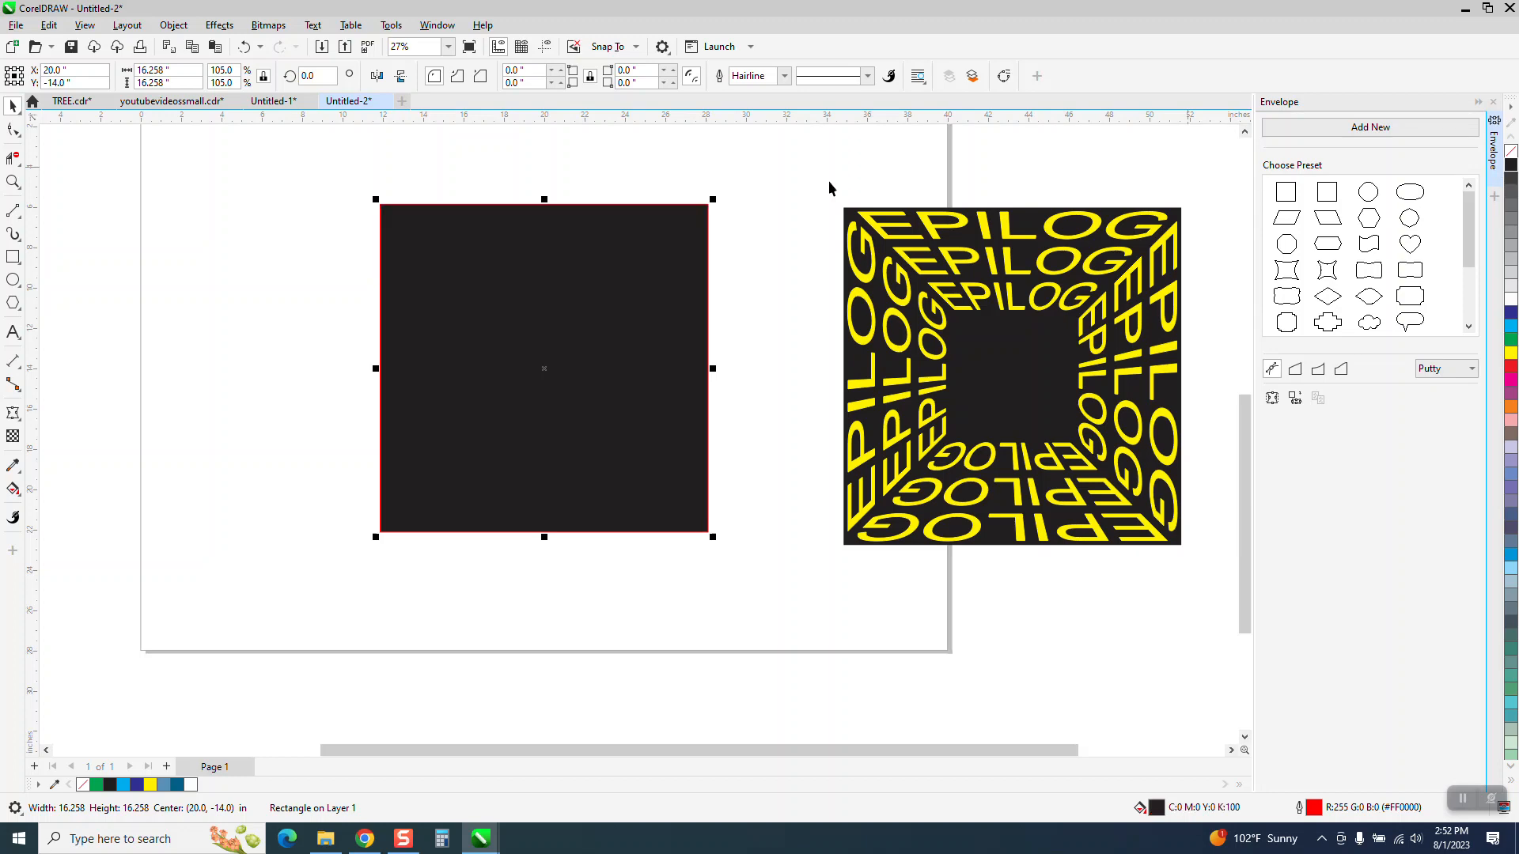
left_click(174, 26)
mouse_move(194, 276)
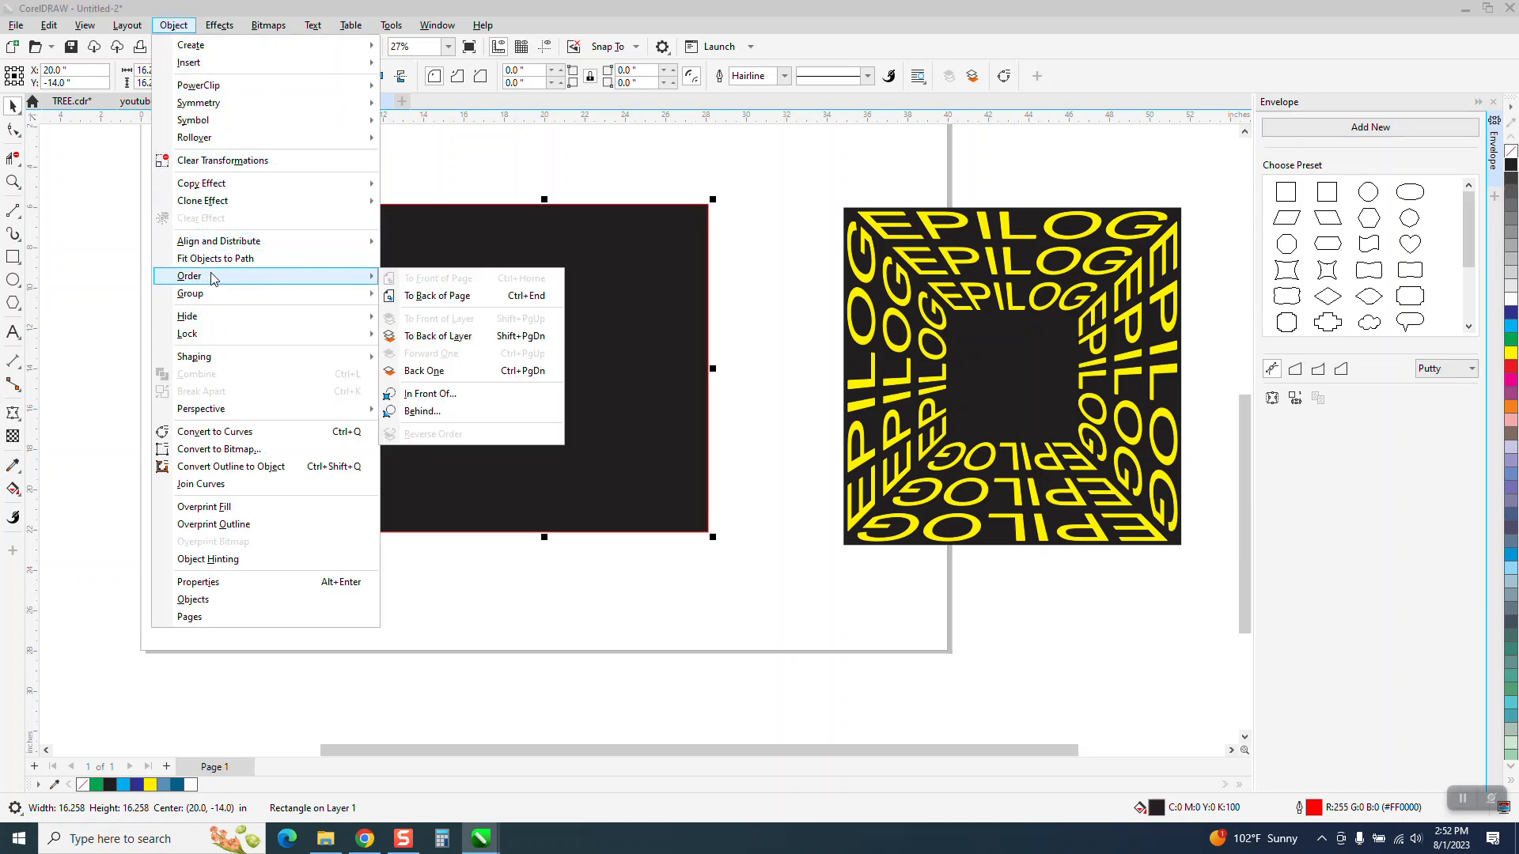
left_click(409, 295)
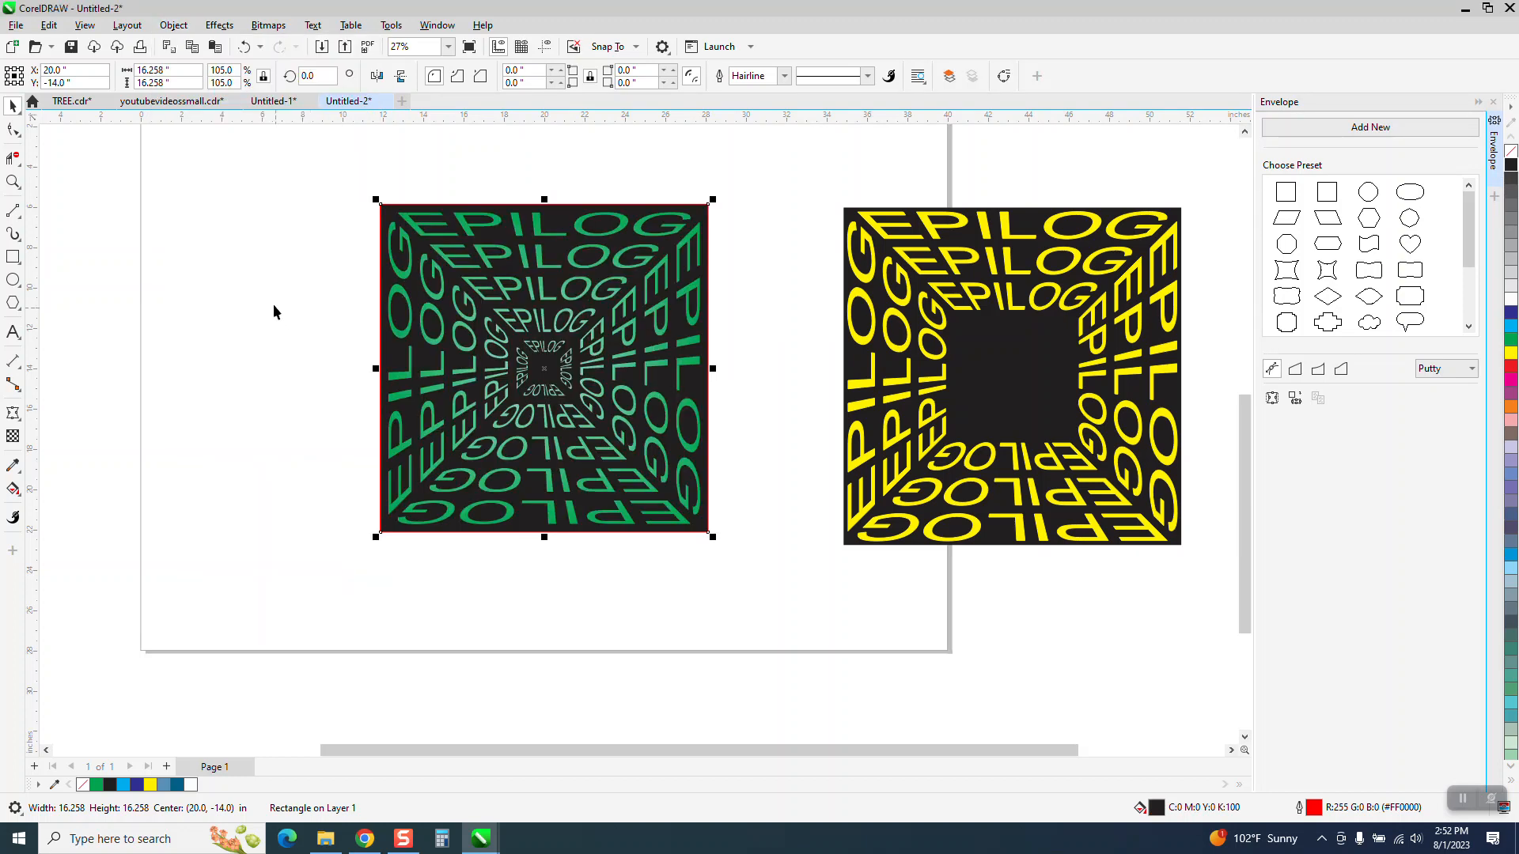
left_click(289, 201)
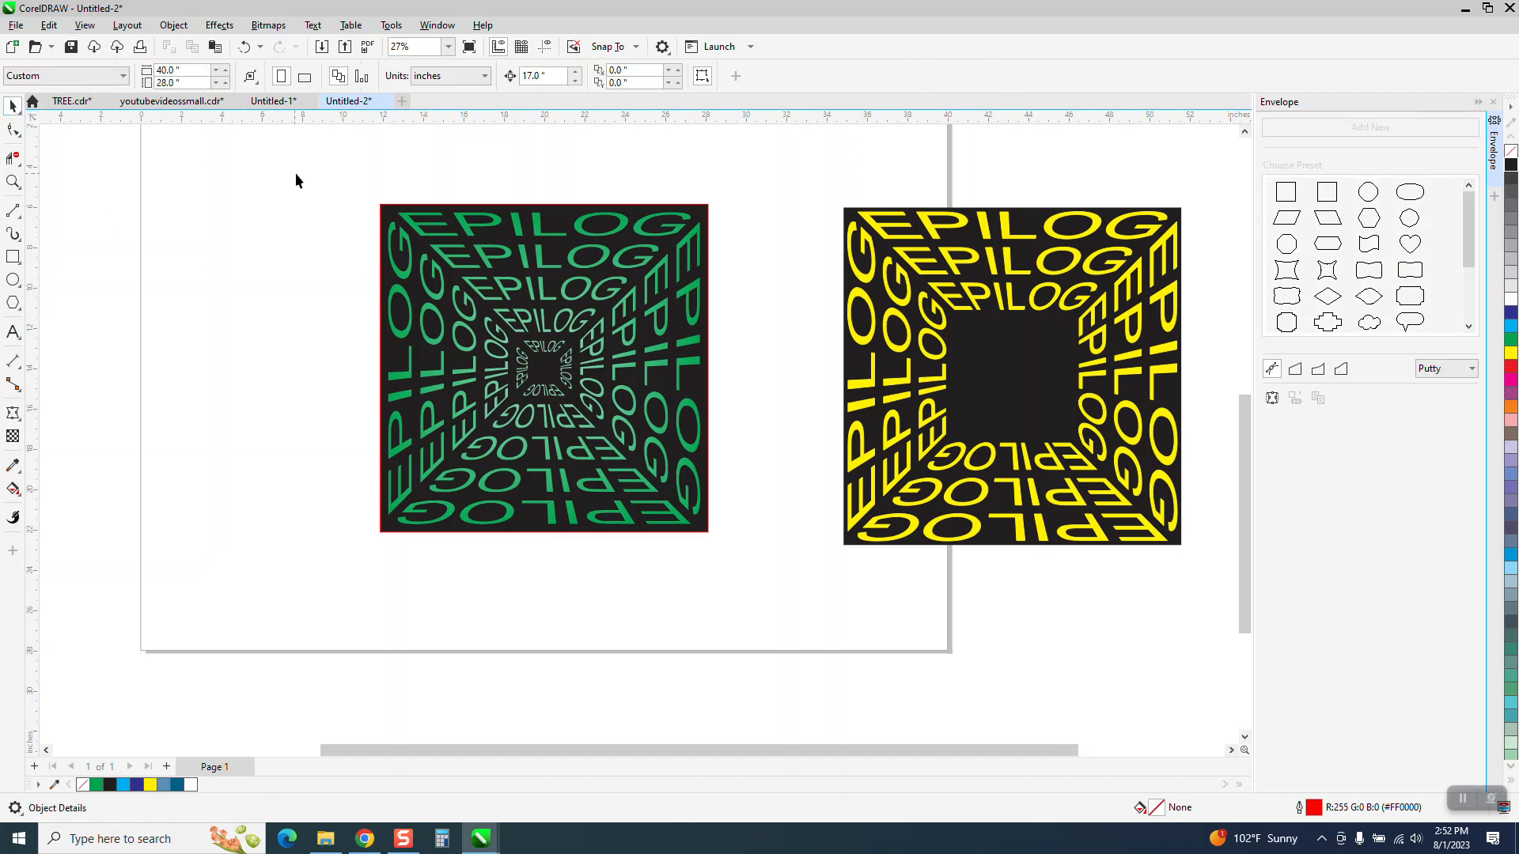
- Examine the green tunnel's fading centre up close and compare the design with the yellow EPILOG tunnel
left_click(13, 182)
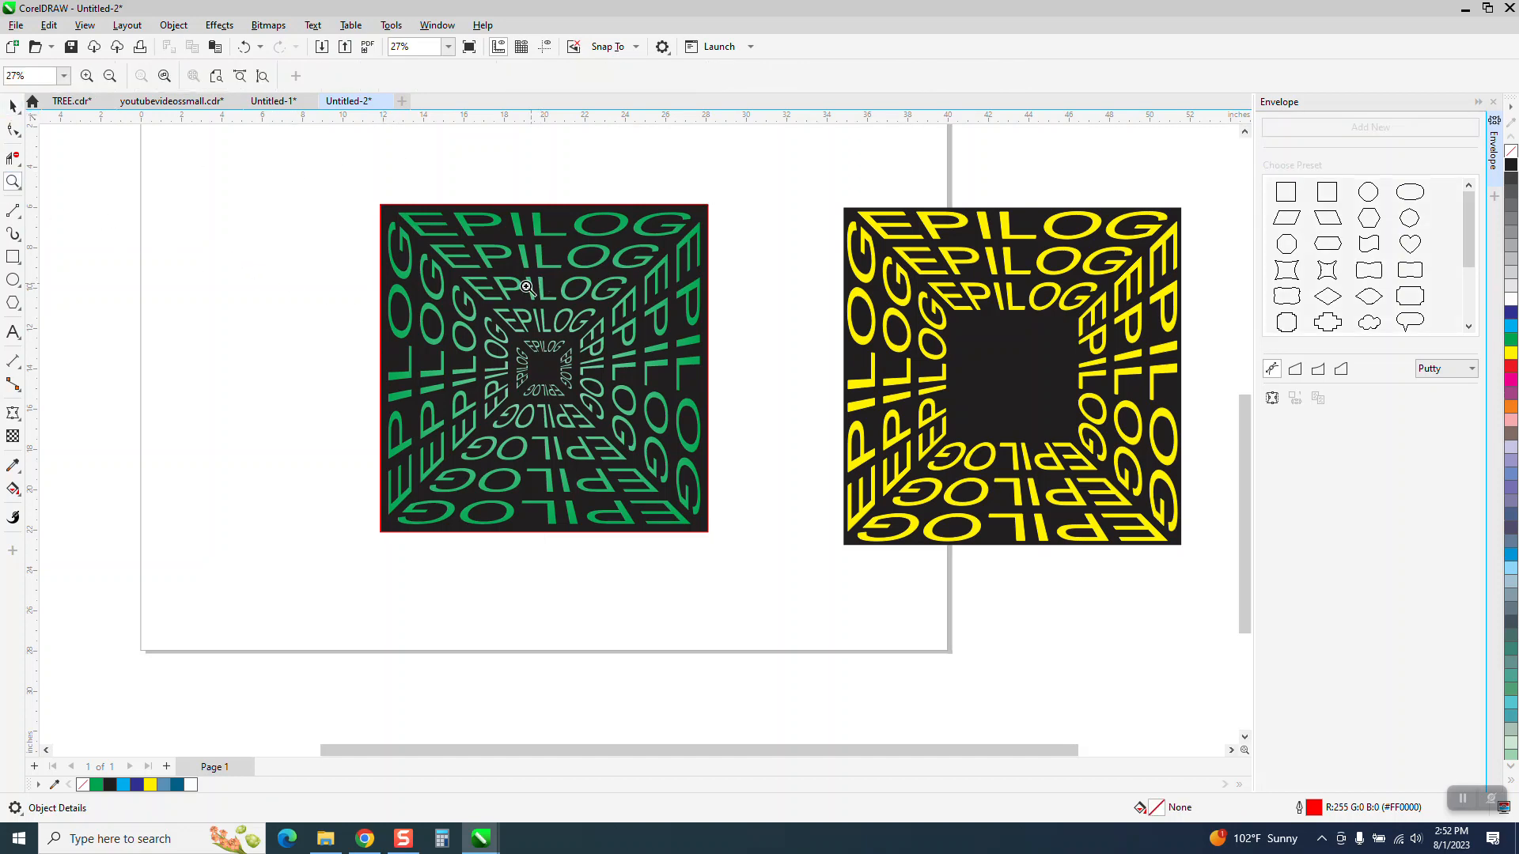
left_click_drag(520, 280, 643, 410)
scroll(625, 399, "down", 2)
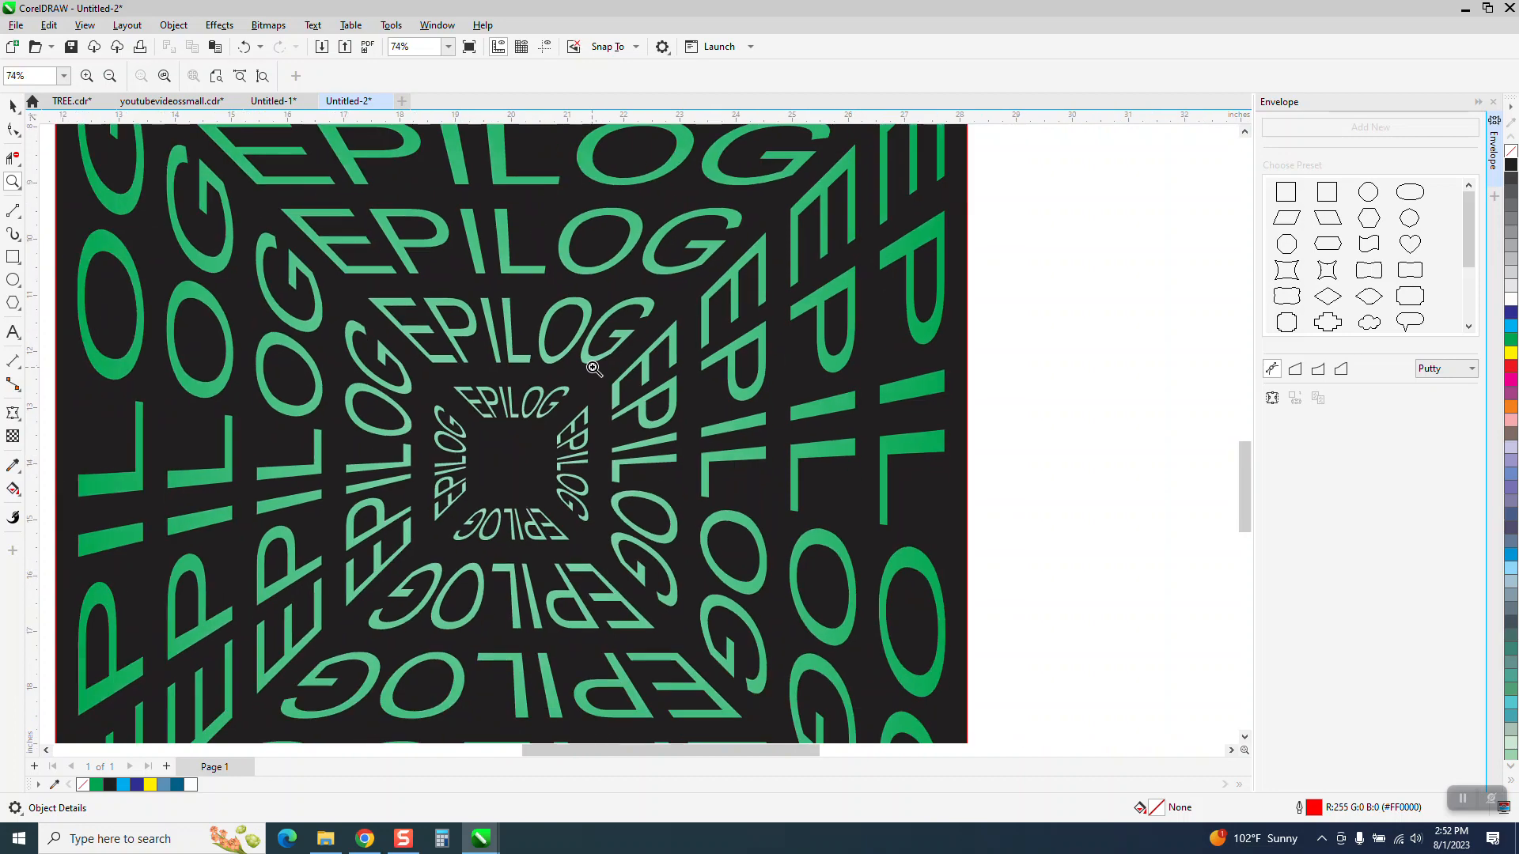
scroll(581, 370, "down", 1)
scroll(581, 370, "down", 2)
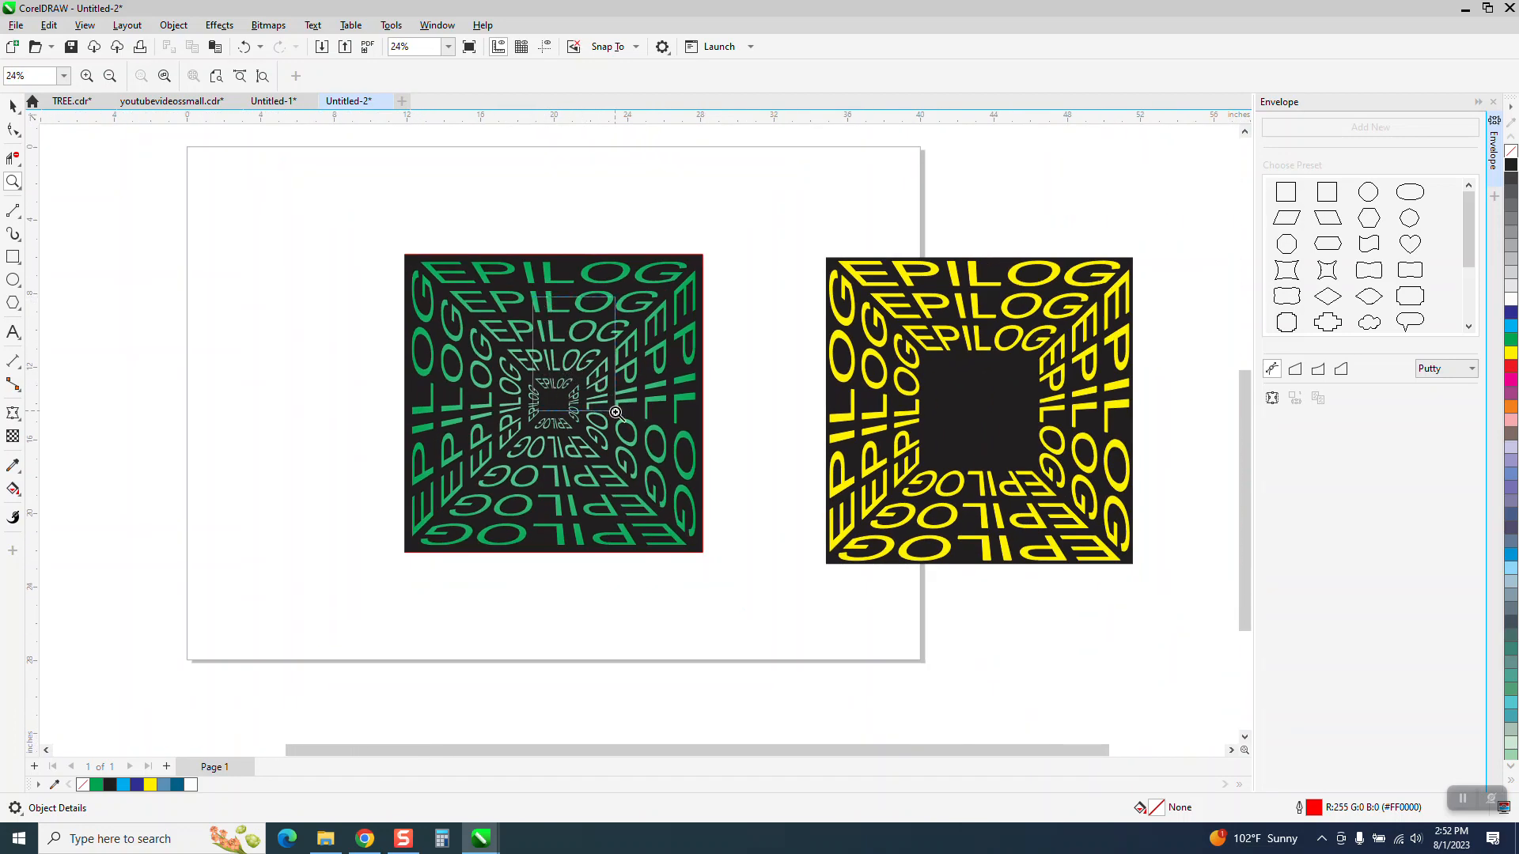
scroll(575, 387, "up", 3)
scroll(571, 401, "down", 4)
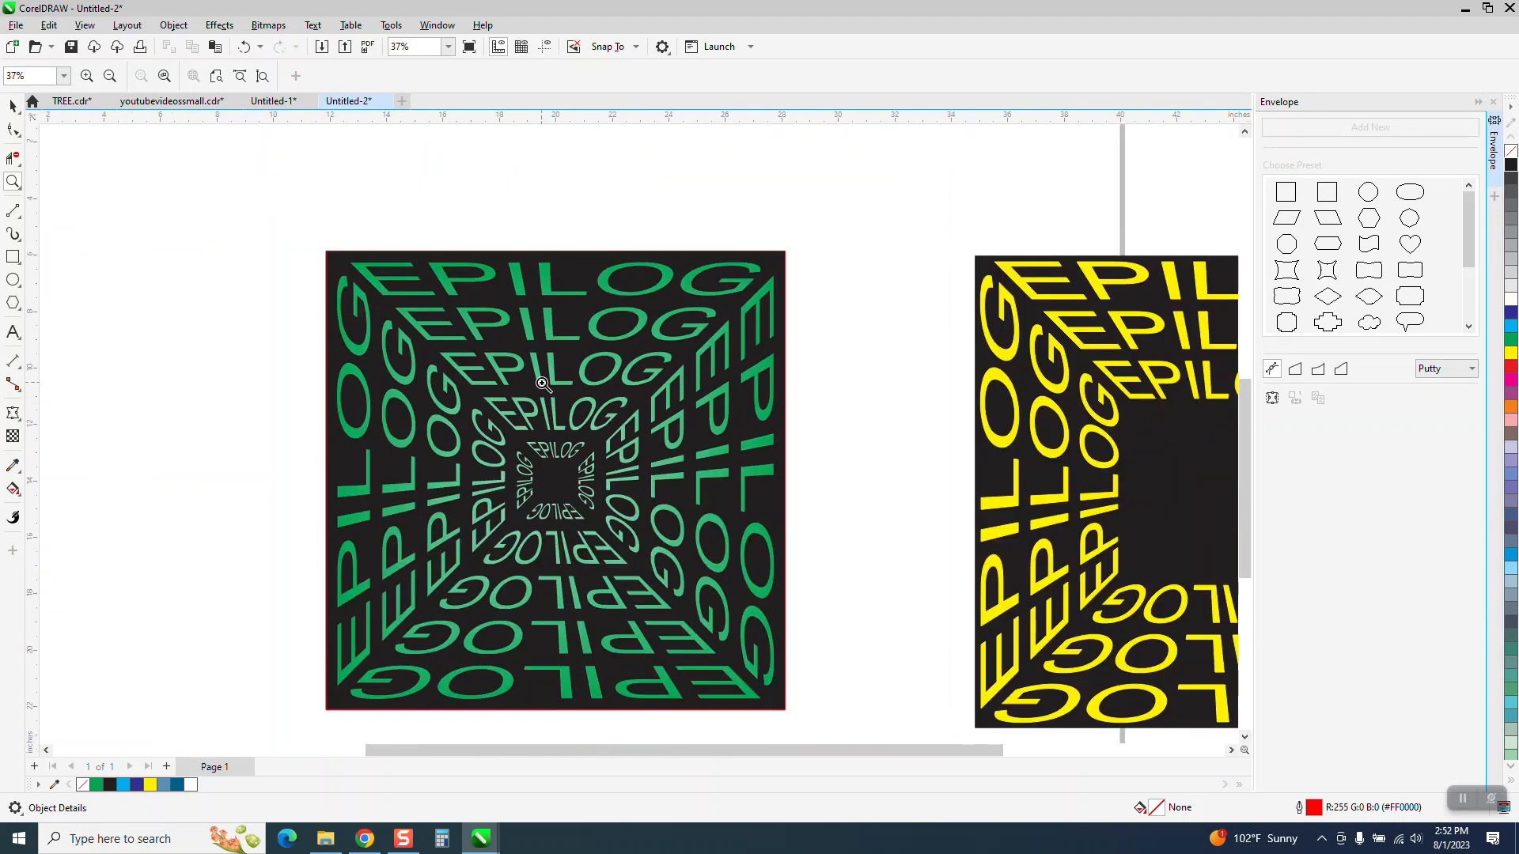
scroll(542, 384, "down", 2)
left_click_drag(763, 295, 1085, 644)
right_click(942, 494)
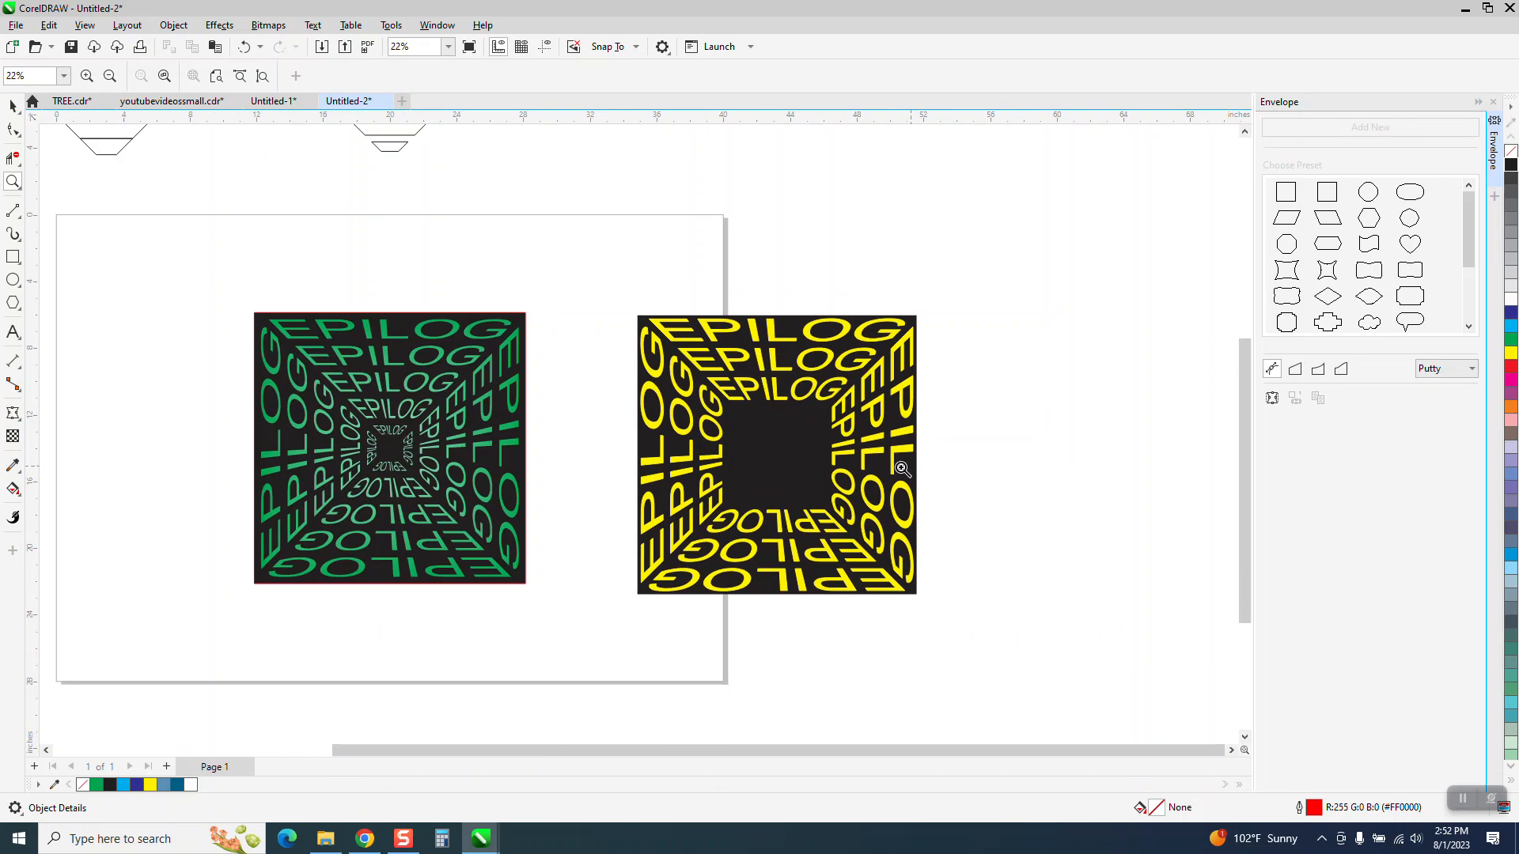
left_click_drag(453, 492, 455, 493)
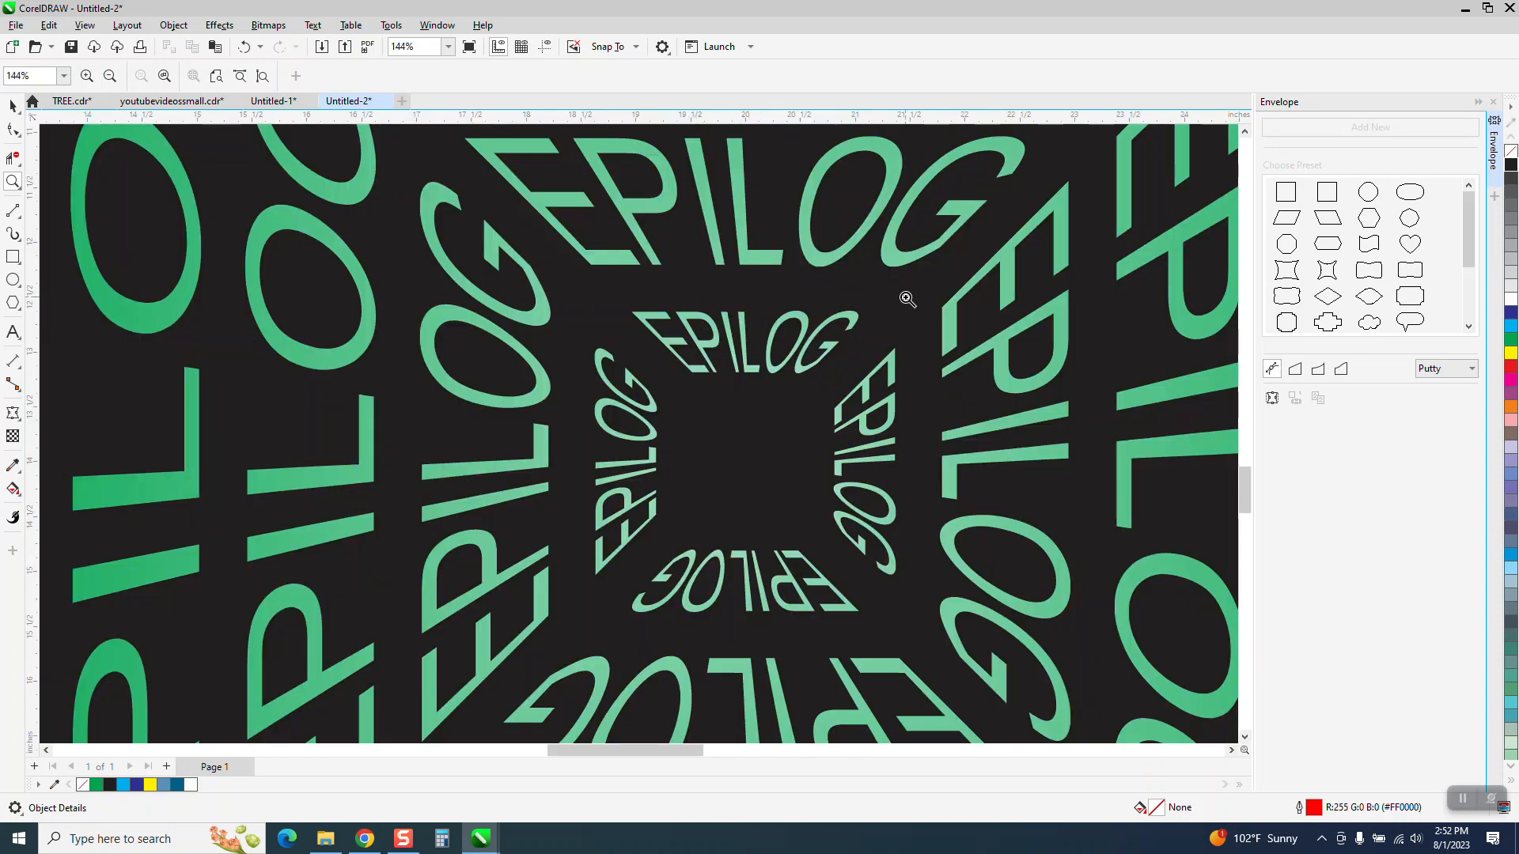
scroll(481, 290, "down", 5)
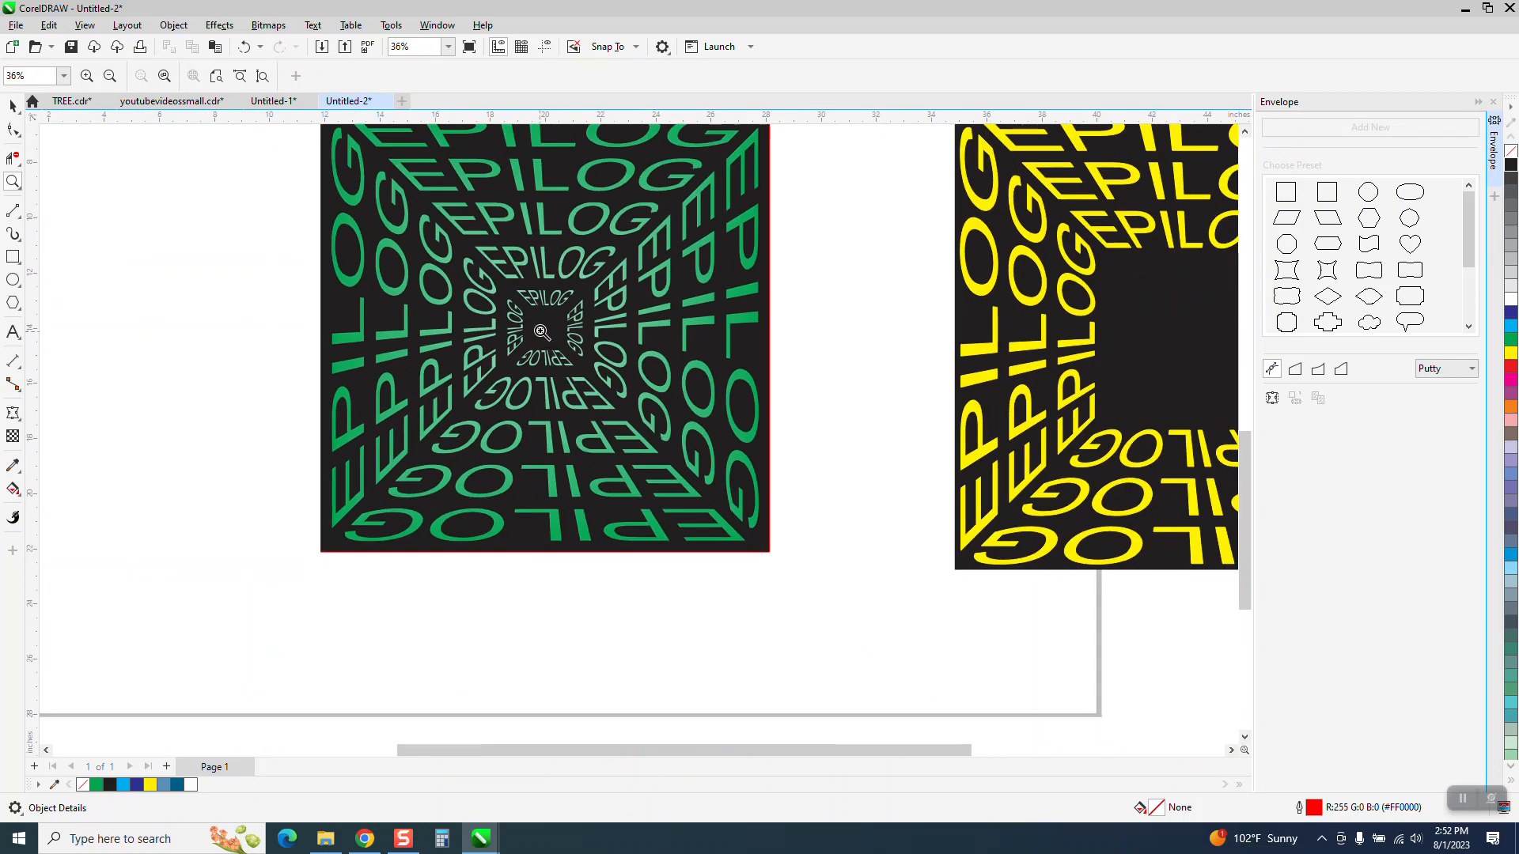
scroll(542, 330, "down", 2)
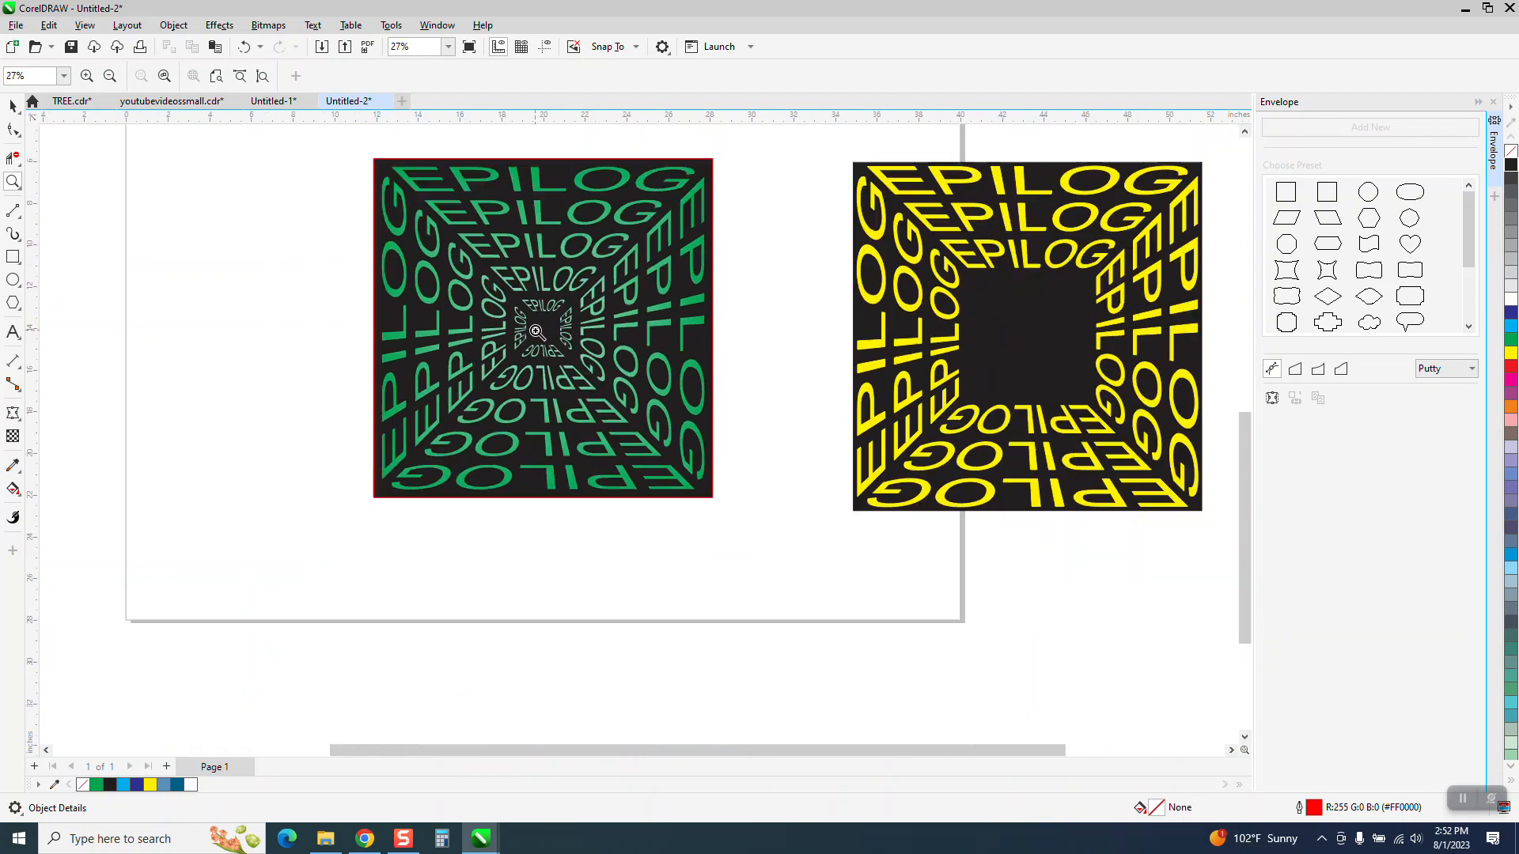
left_click(13, 105)
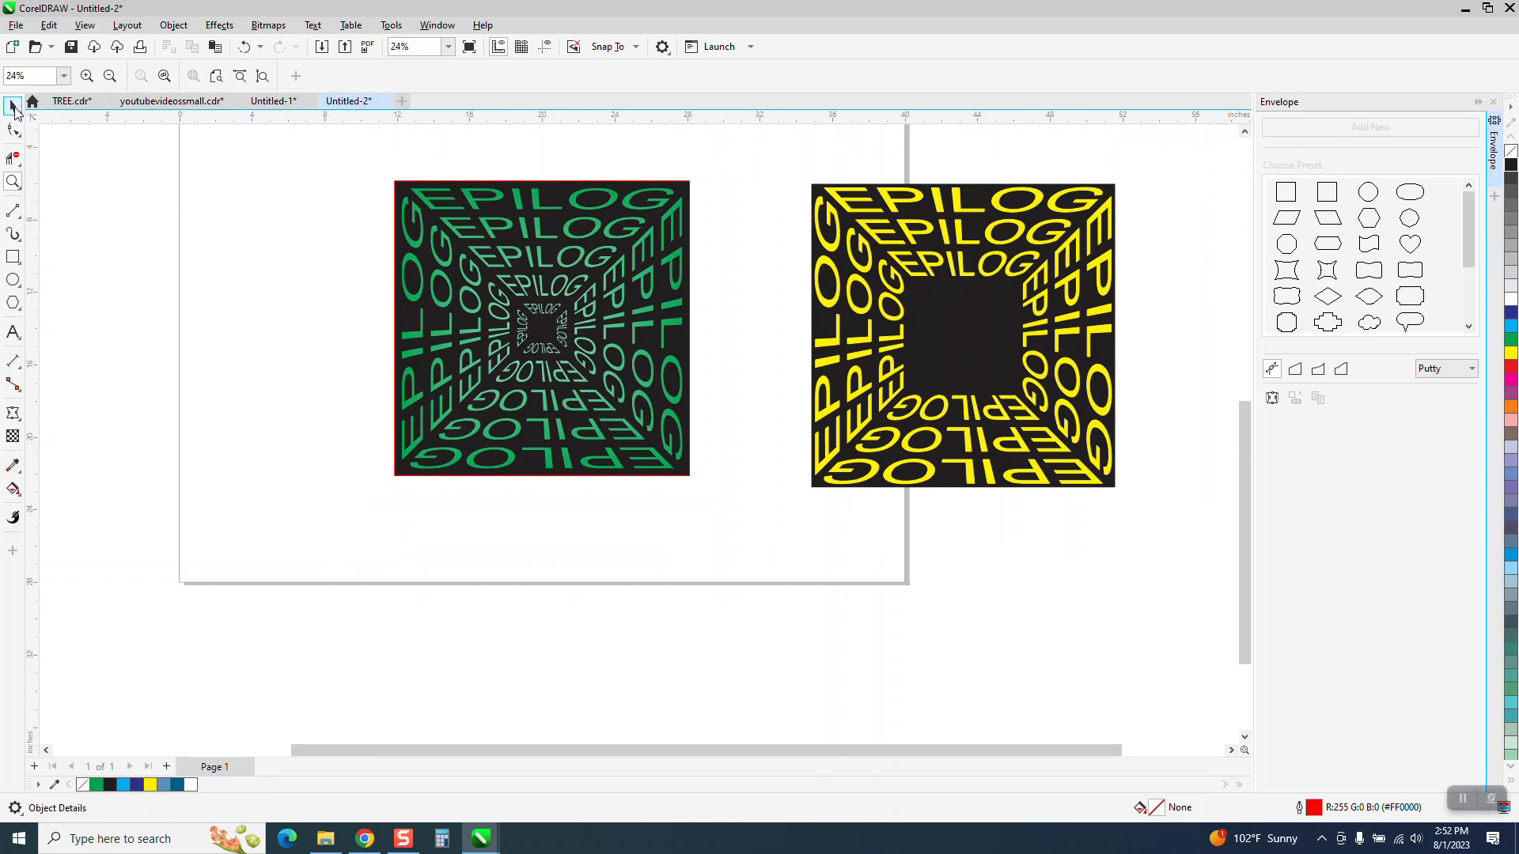
left_click(13, 183)
left_click_drag(821, 170, 1173, 517)
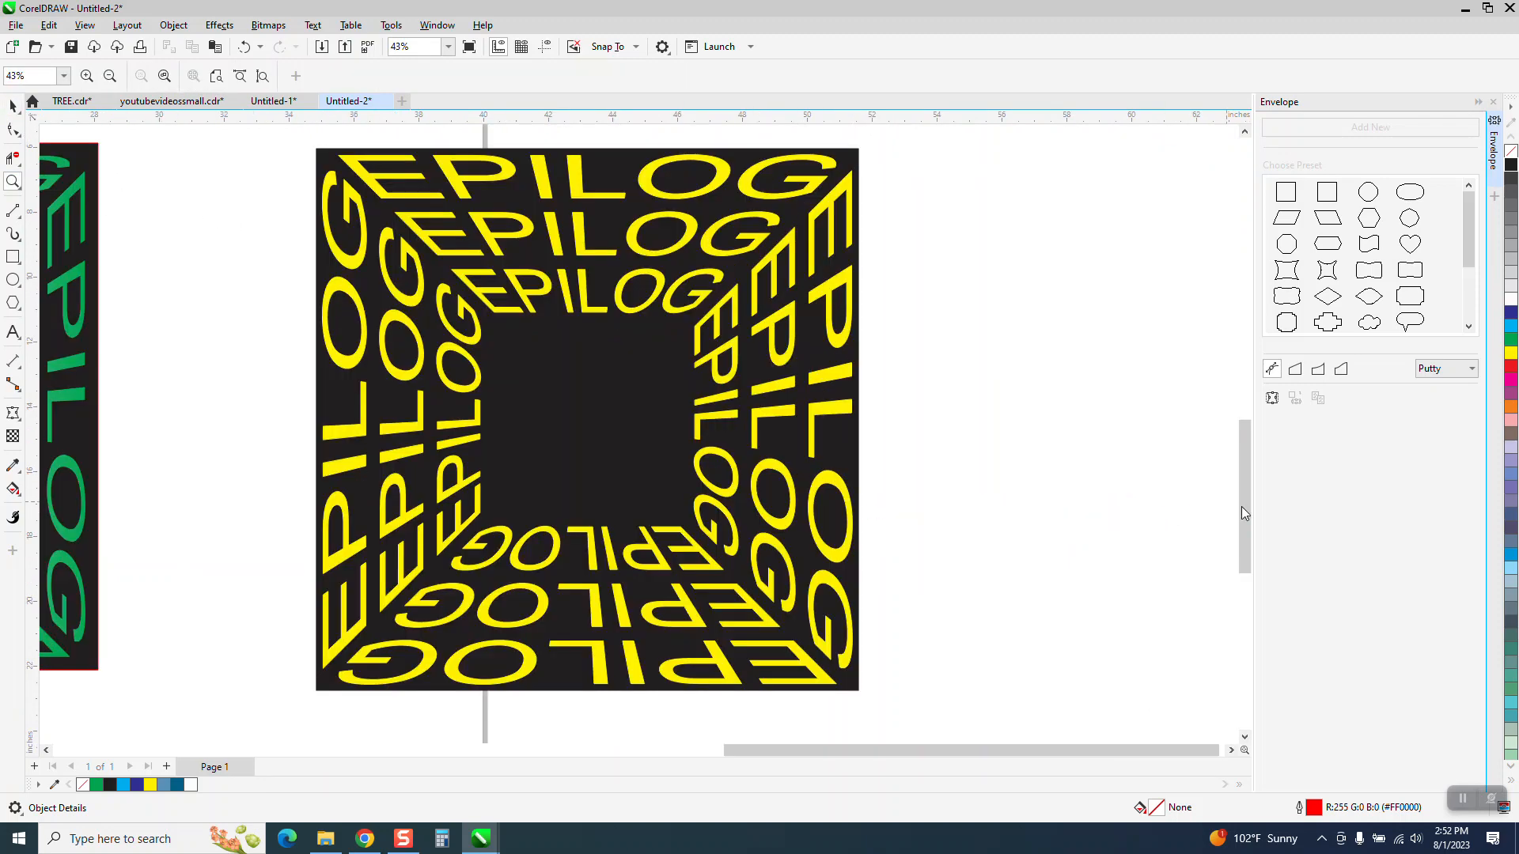